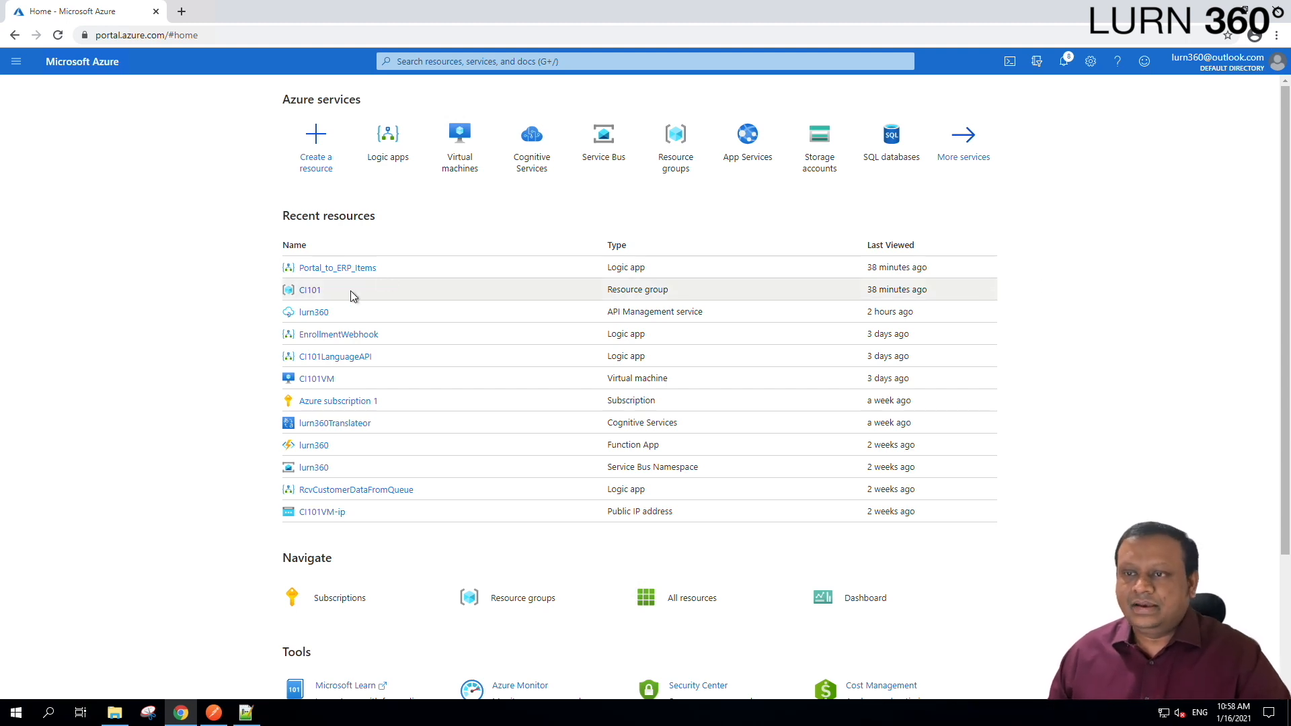
Search the Marketplace for 'logic app' and start creating a new Logic App.
click(316, 138)
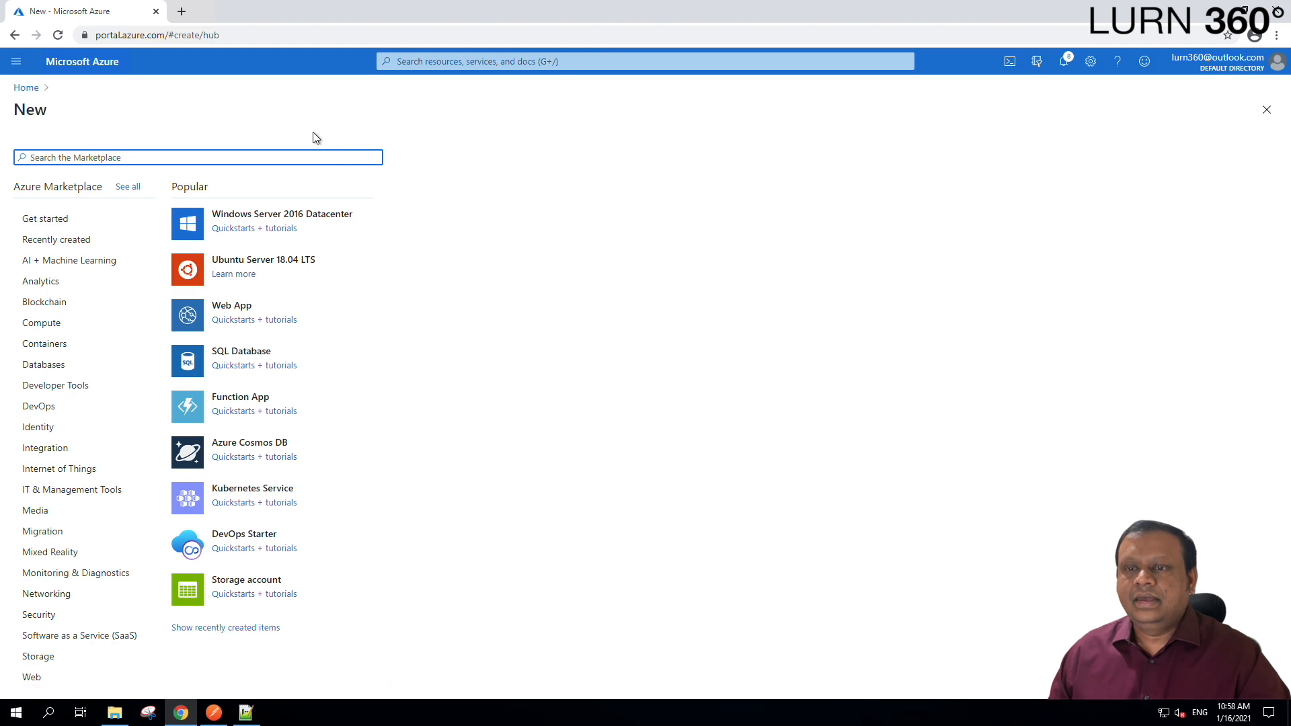
click(258, 156)
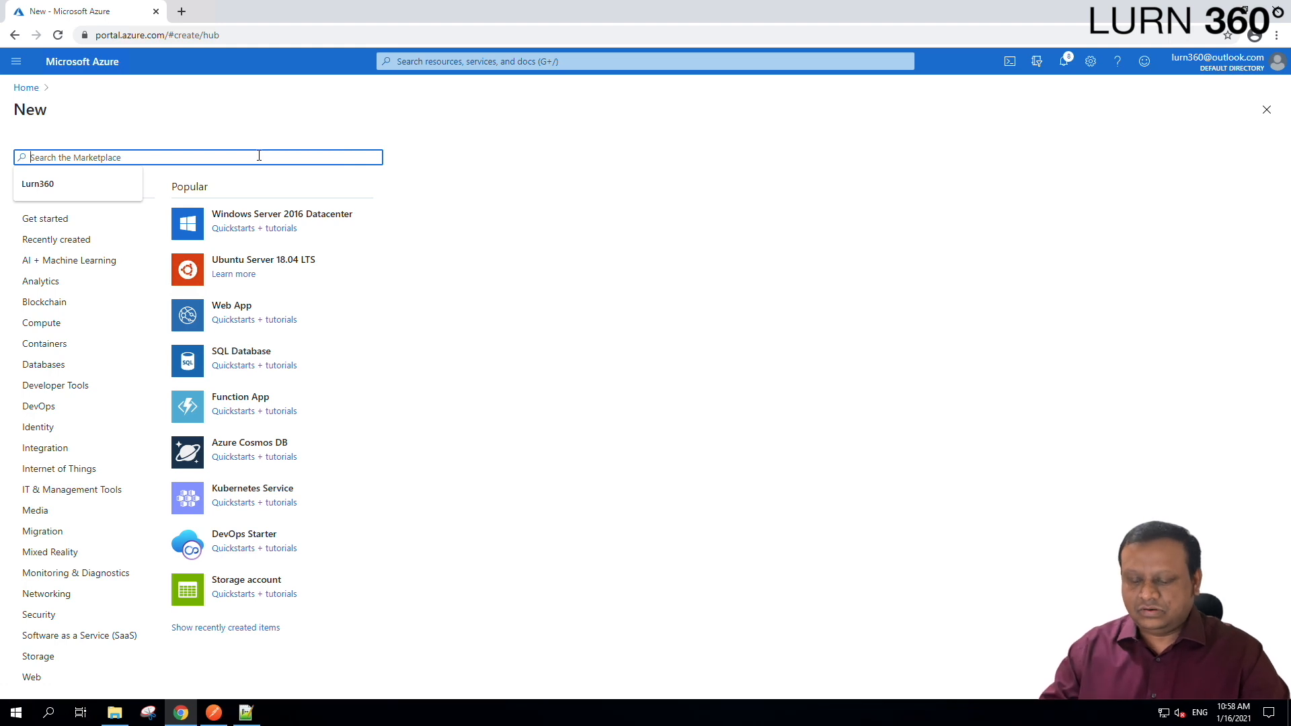
text(logic app)
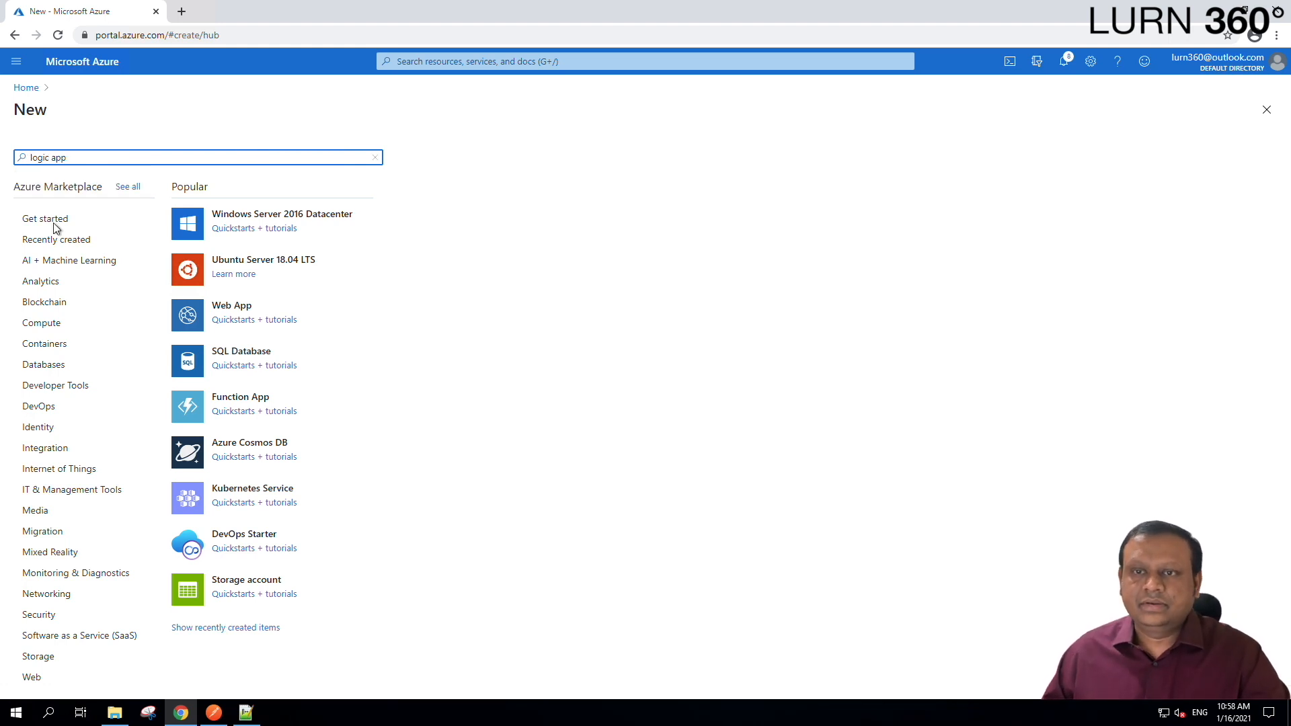
click(67, 178)
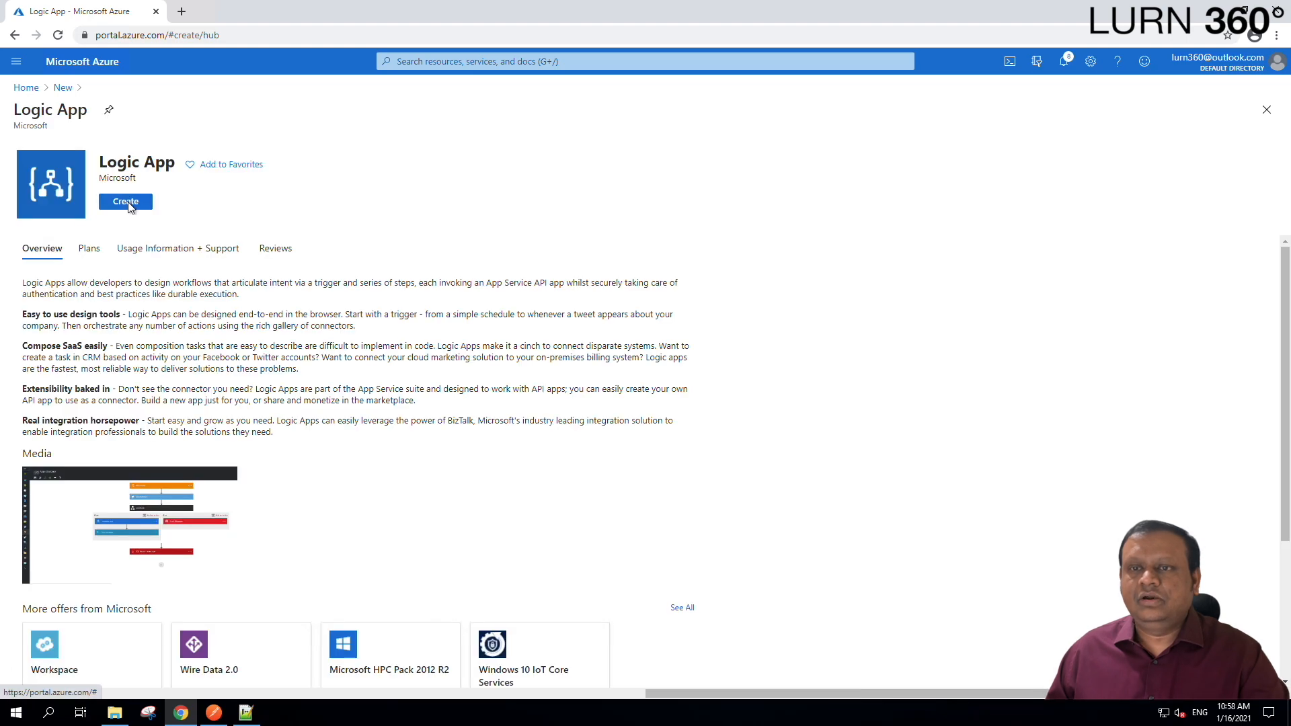
click(126, 203)
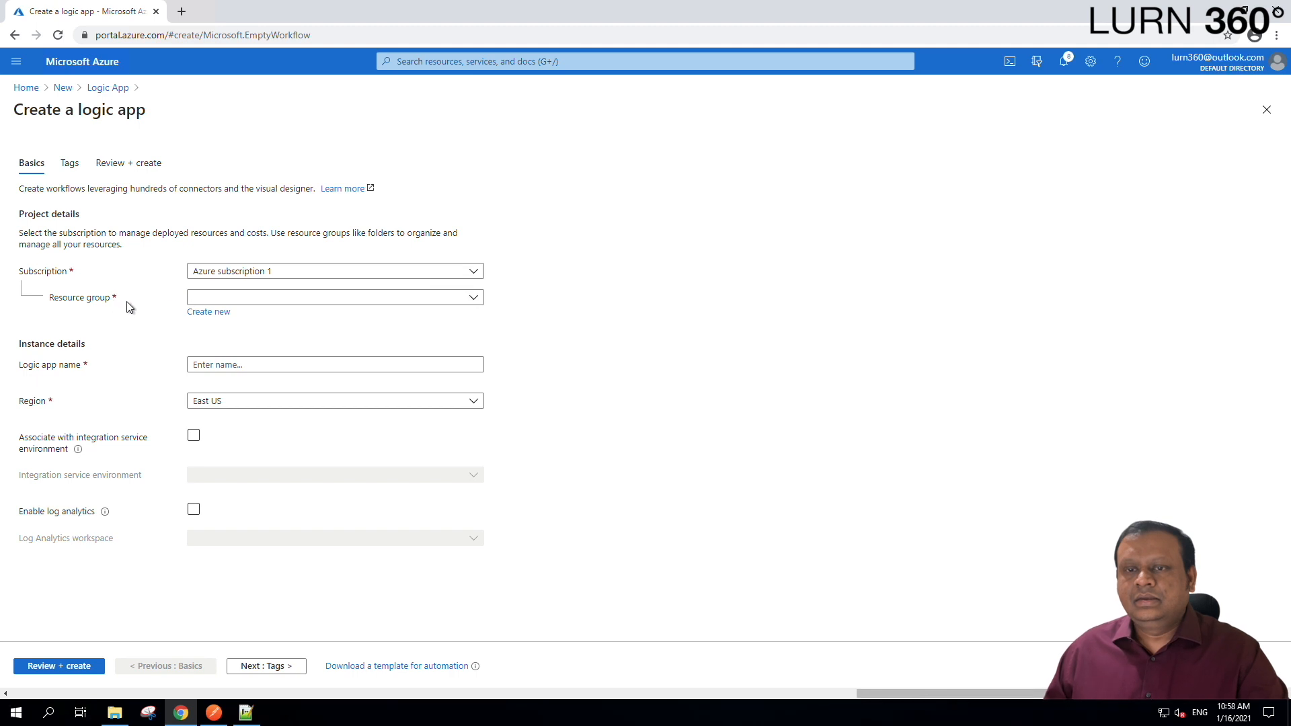
Put the logic app in resource group CI101, name it eComPortalToERPItems, and go to review.
click(254, 298)
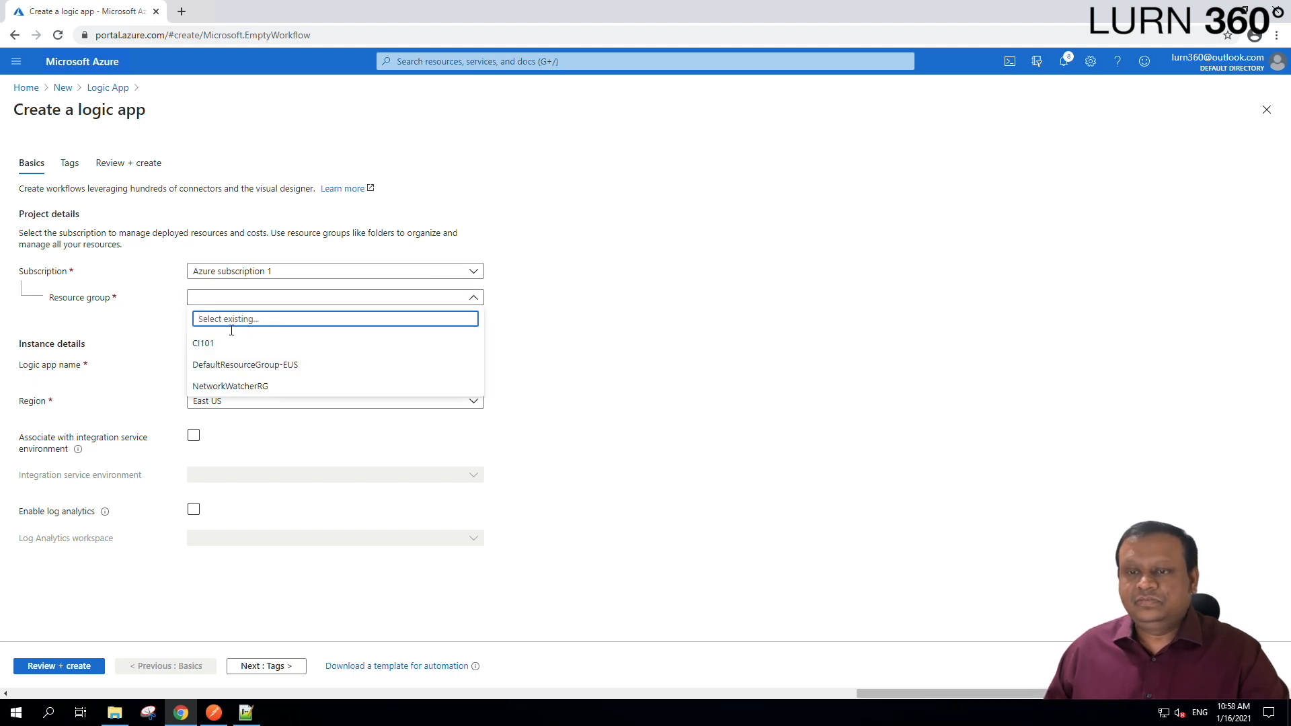
click(218, 345)
click(319, 363)
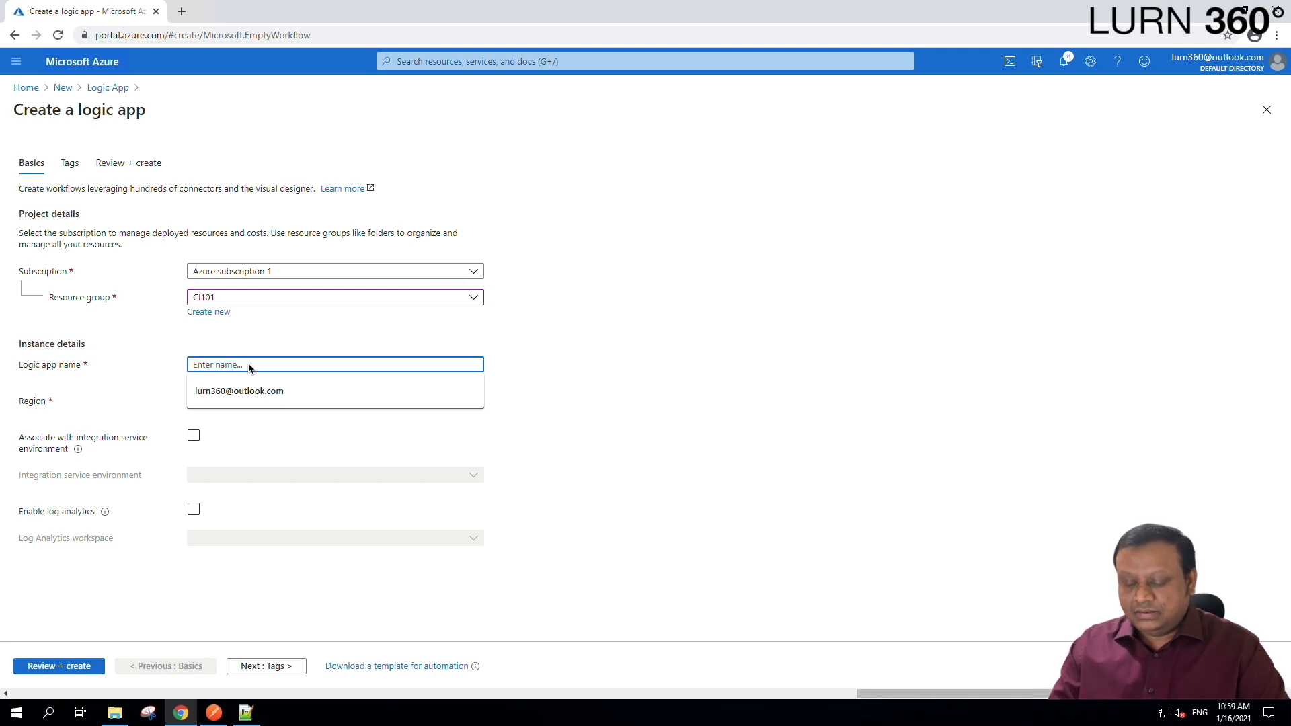
text(eComPortalToERP)
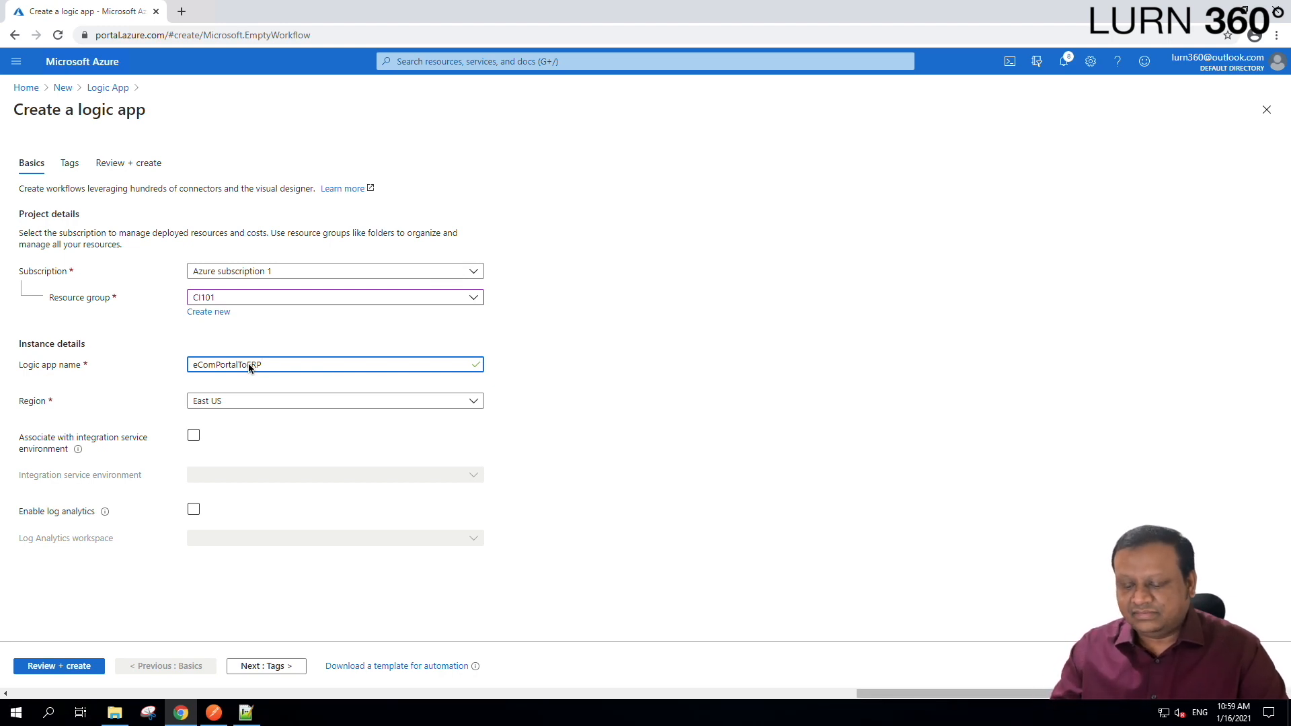
text(Items)
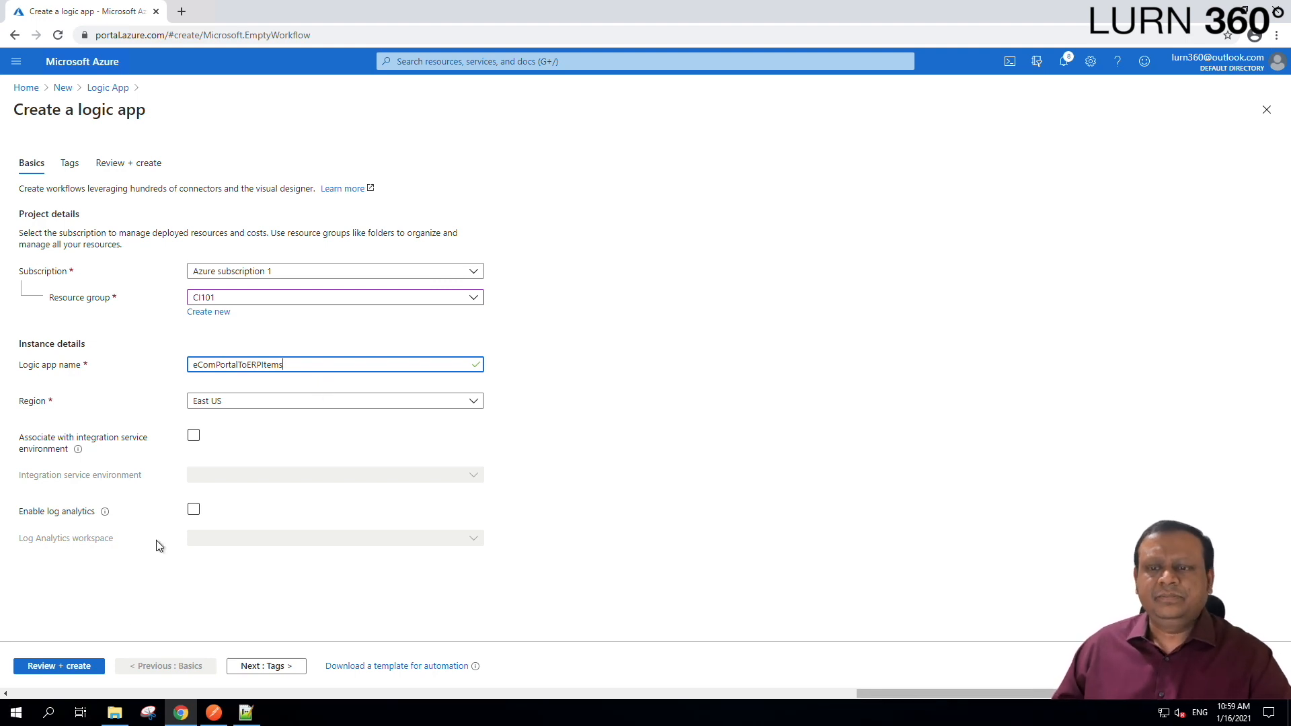
click(89, 667)
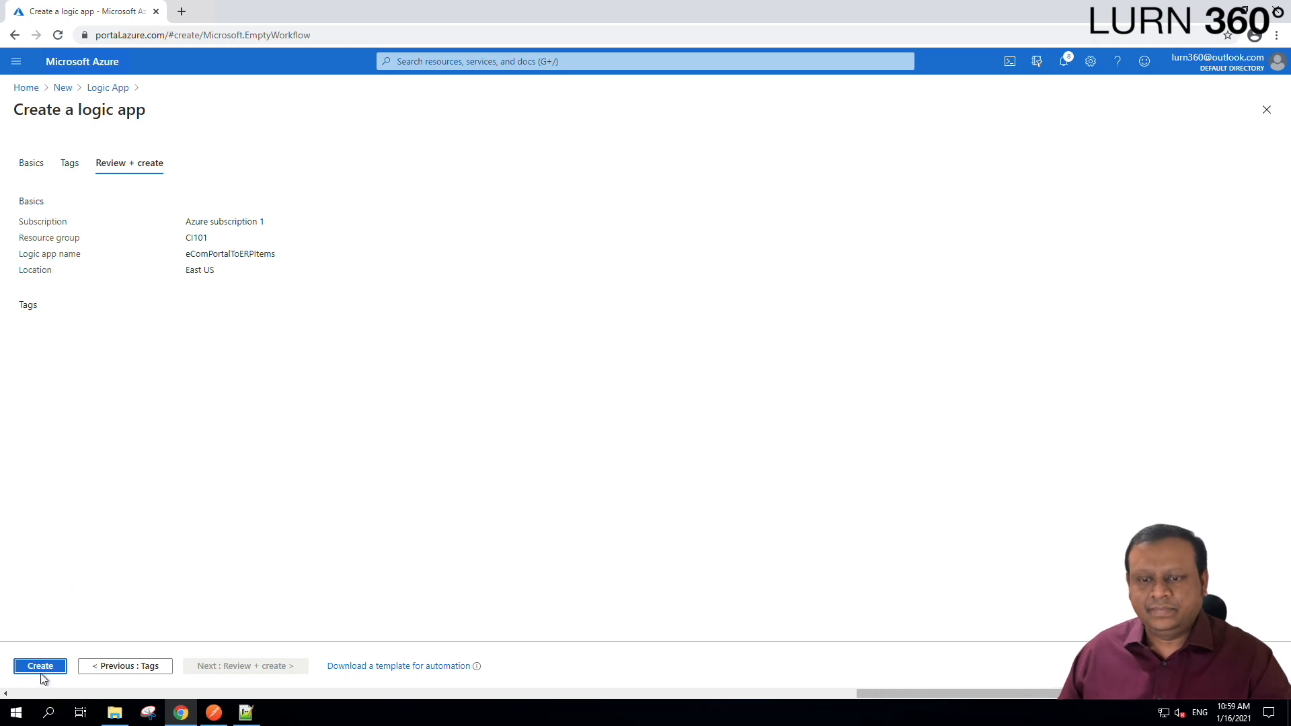
Create eComPortalToERPItems, then open it and browse the designer's common triggers and templates.
click(40, 667)
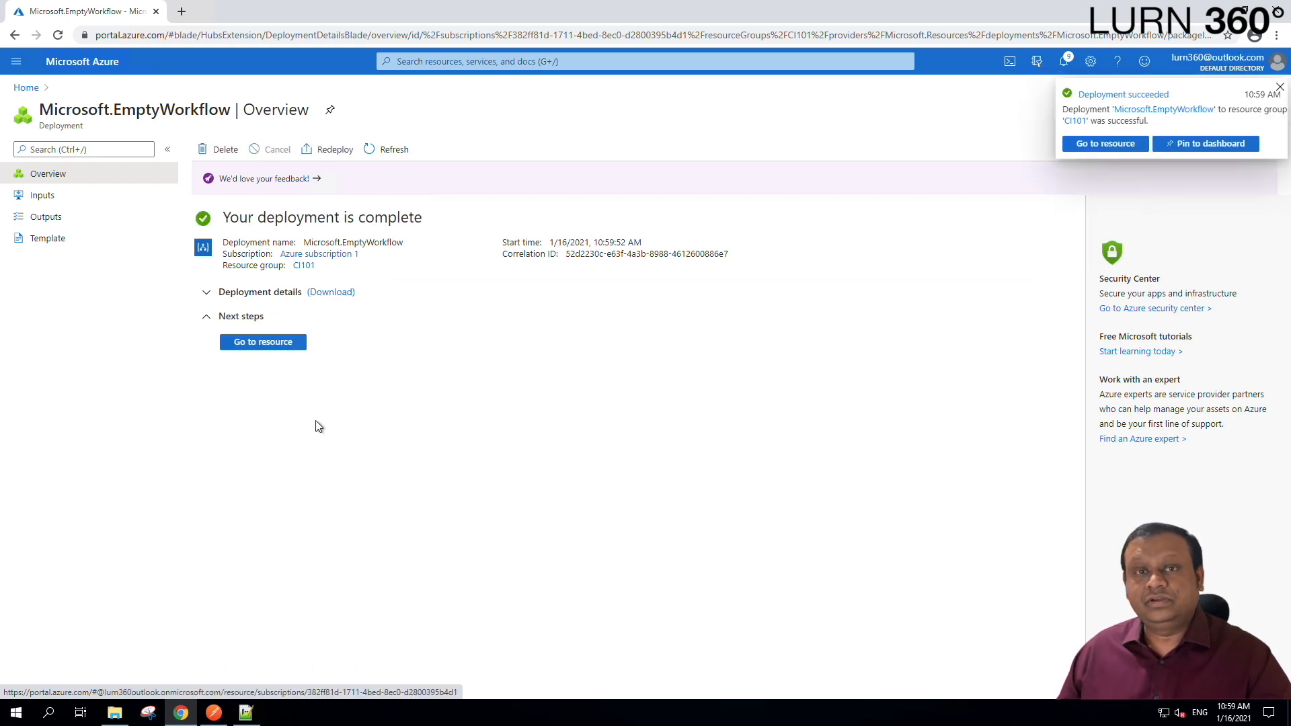
click(268, 344)
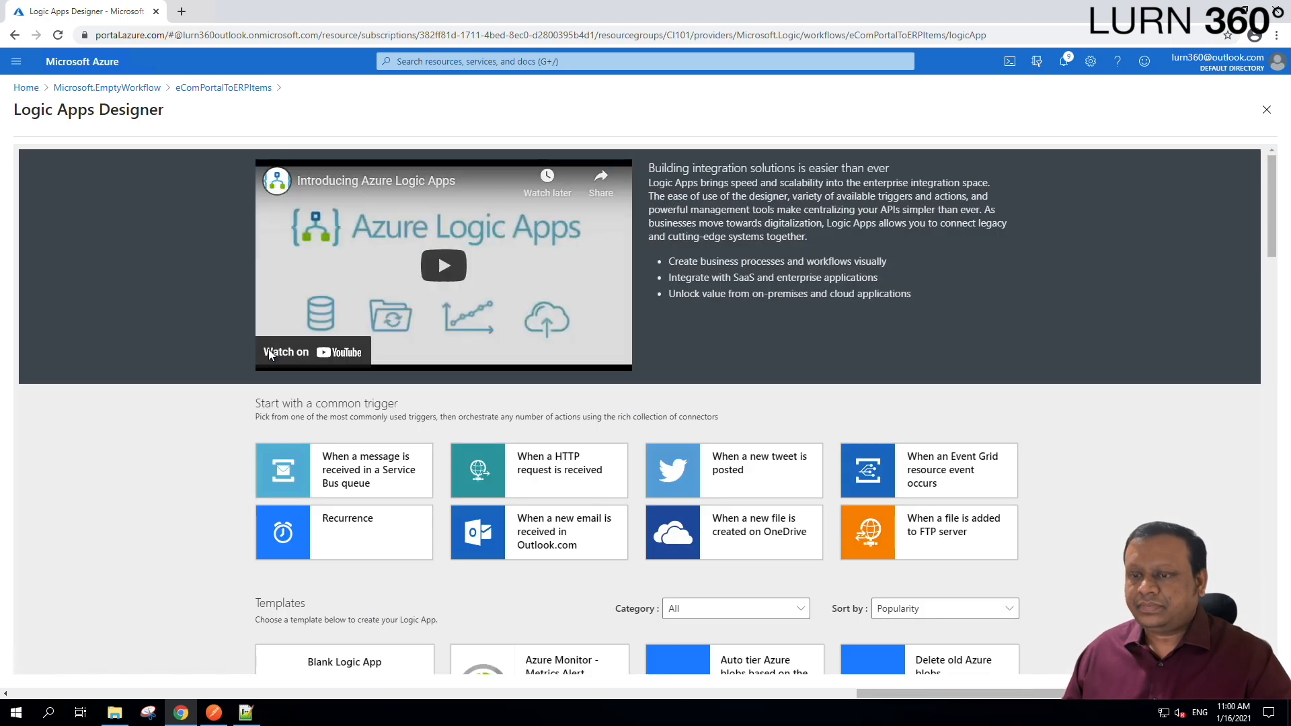
scroll(1184, 469, down, 1)
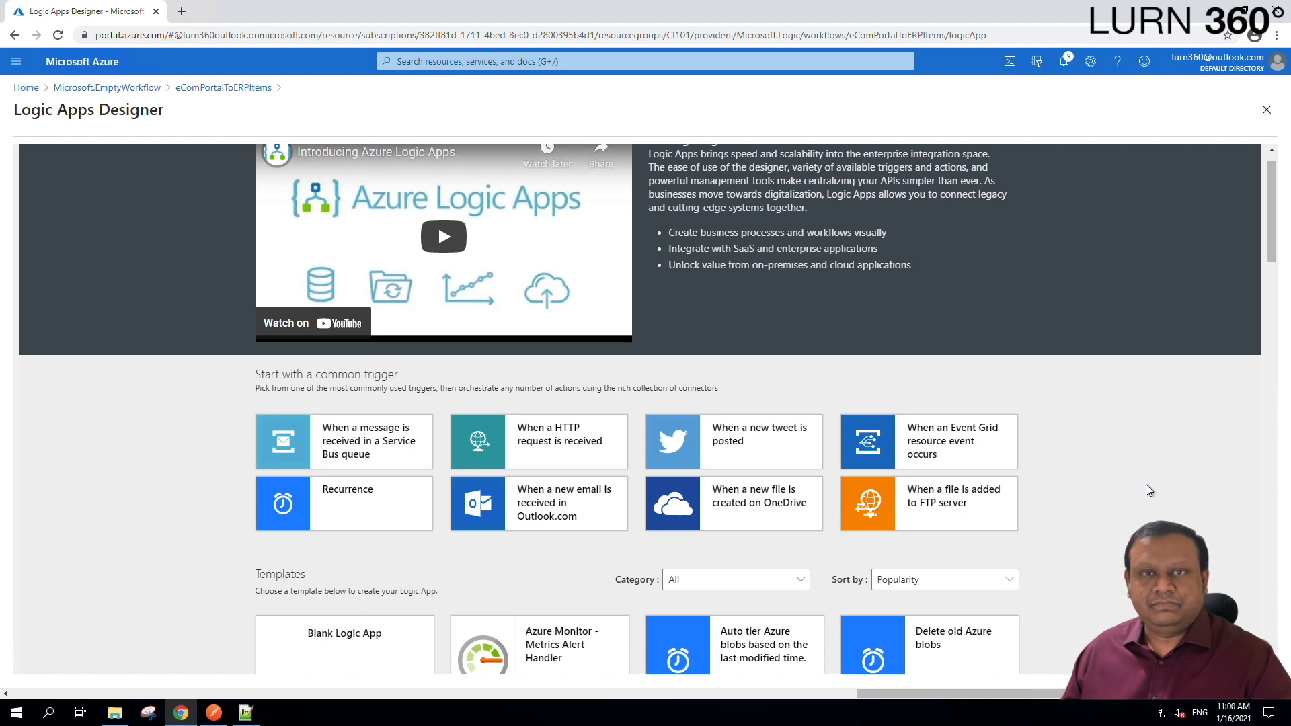
scroll(1145, 484, down, 1)
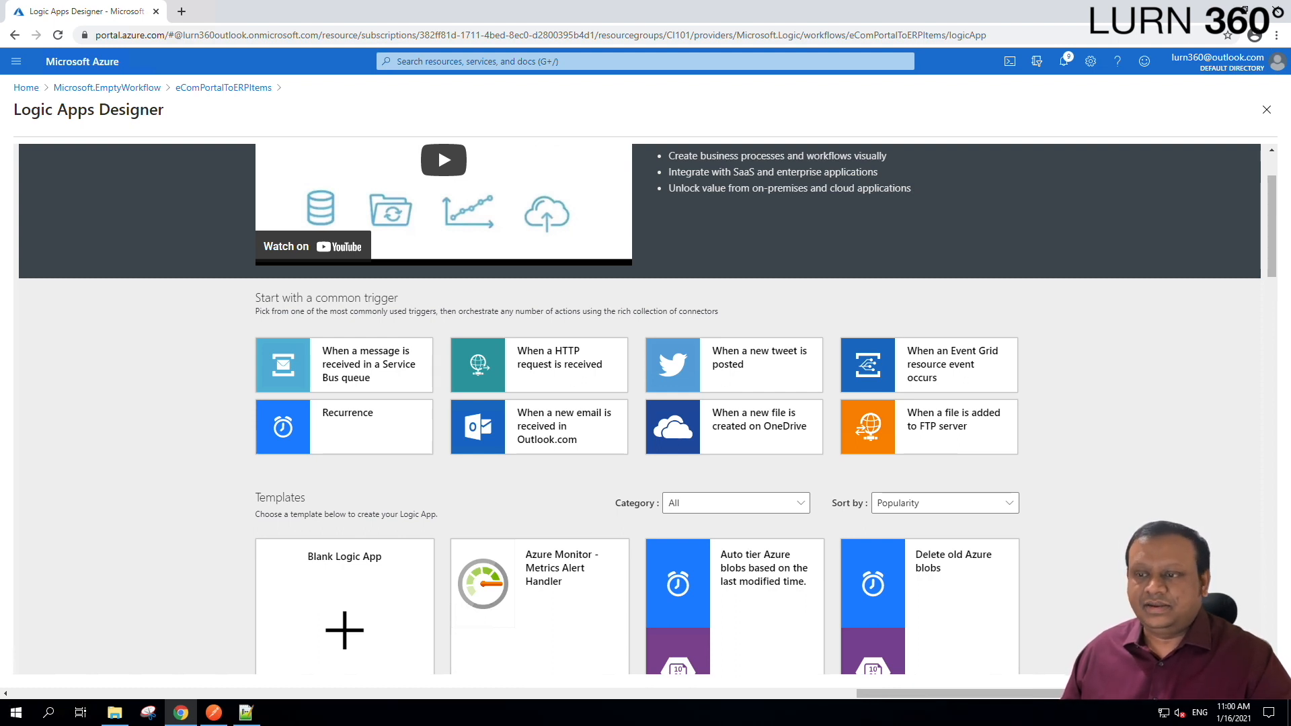
Add a 'When a HTTP request is received' trigger, save, and copy its HTTP POST URL.
click(553, 372)
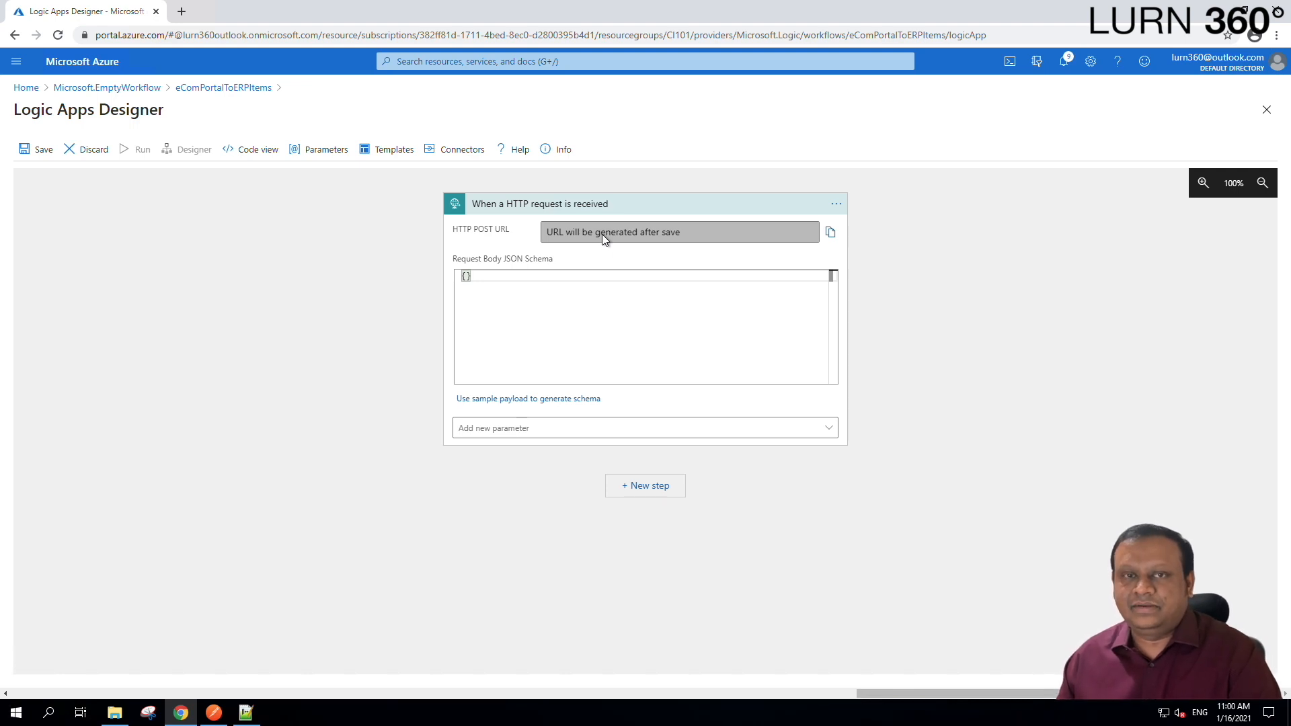
click(31, 154)
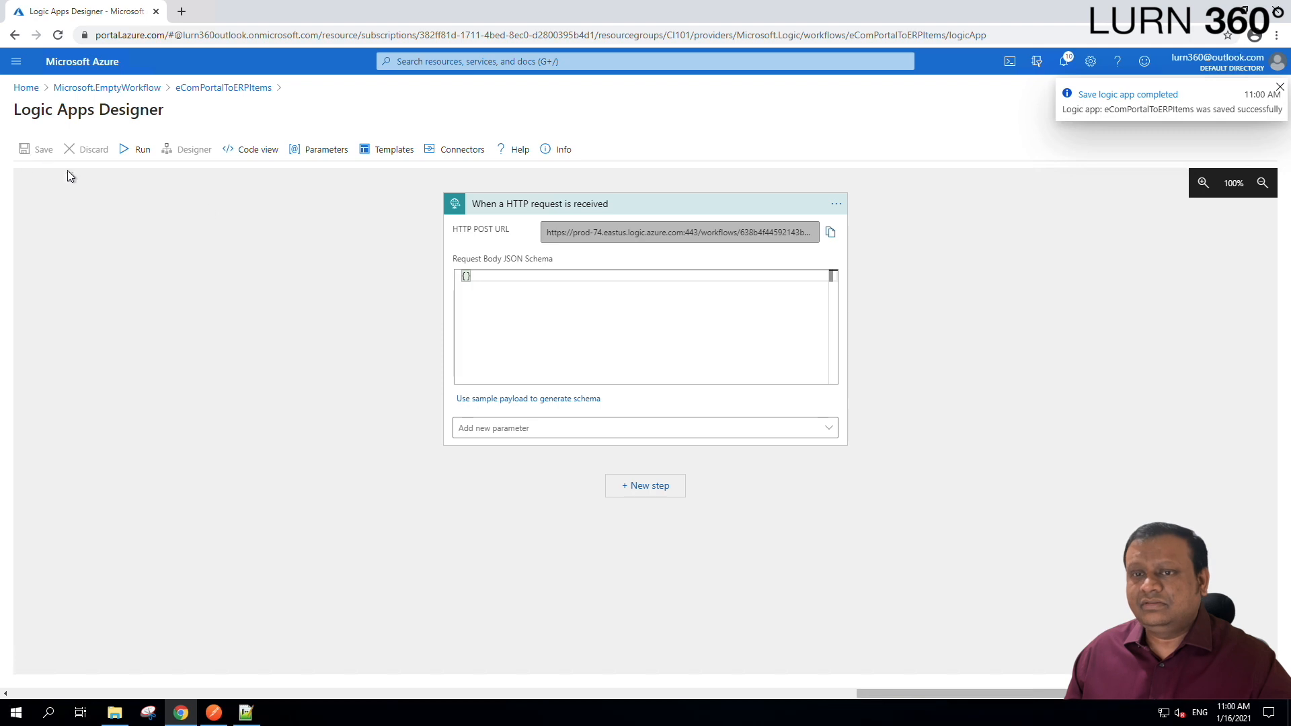
double_click(674, 233)
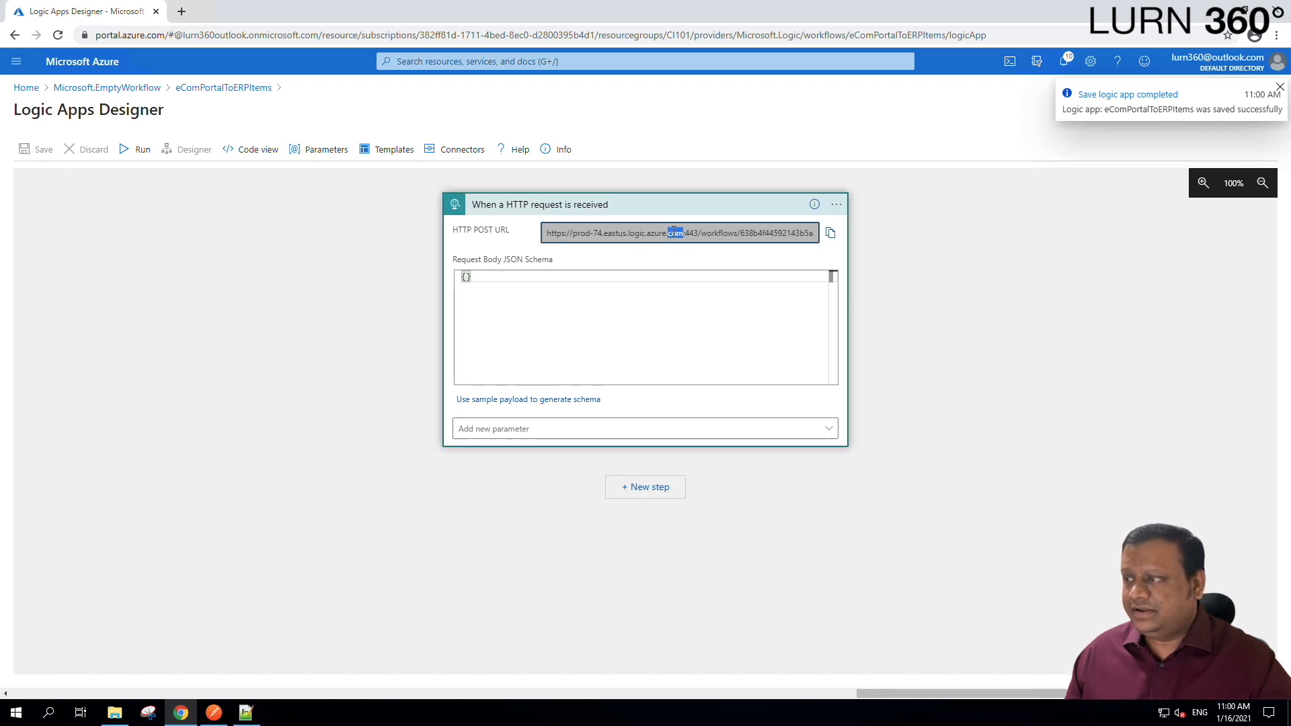
triple_click(615, 233)
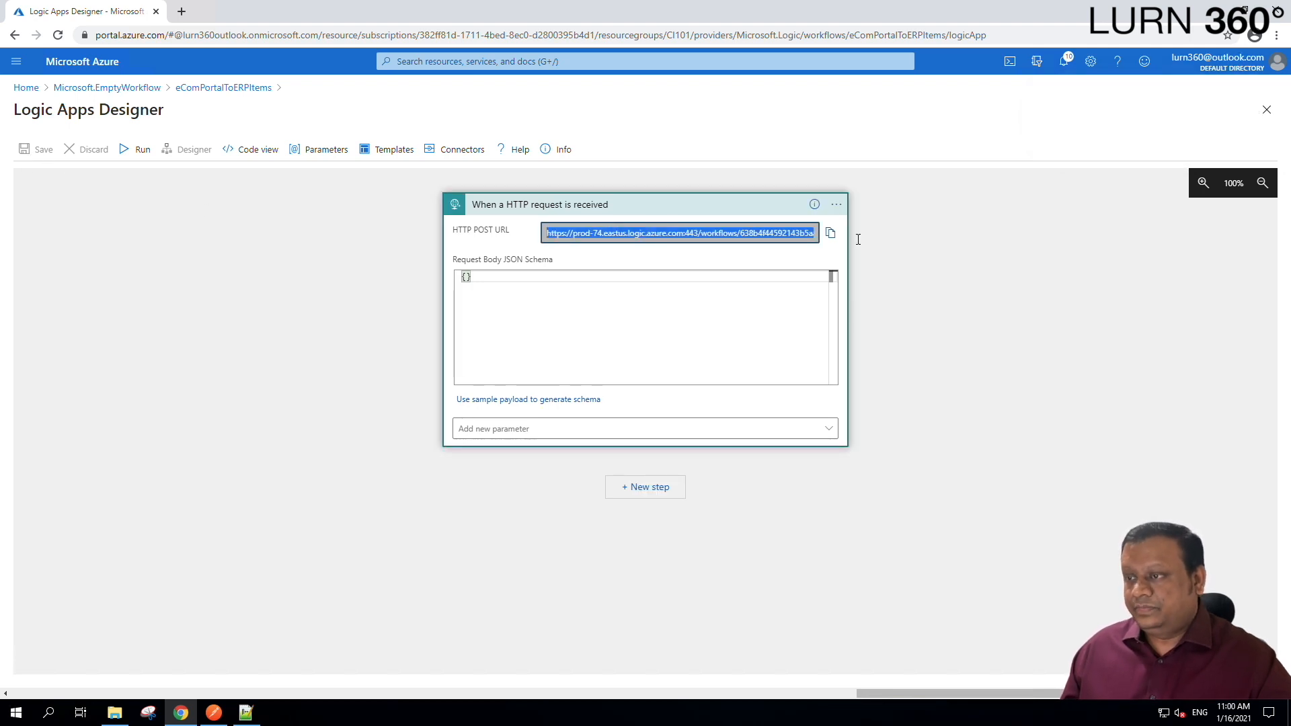
click(831, 235)
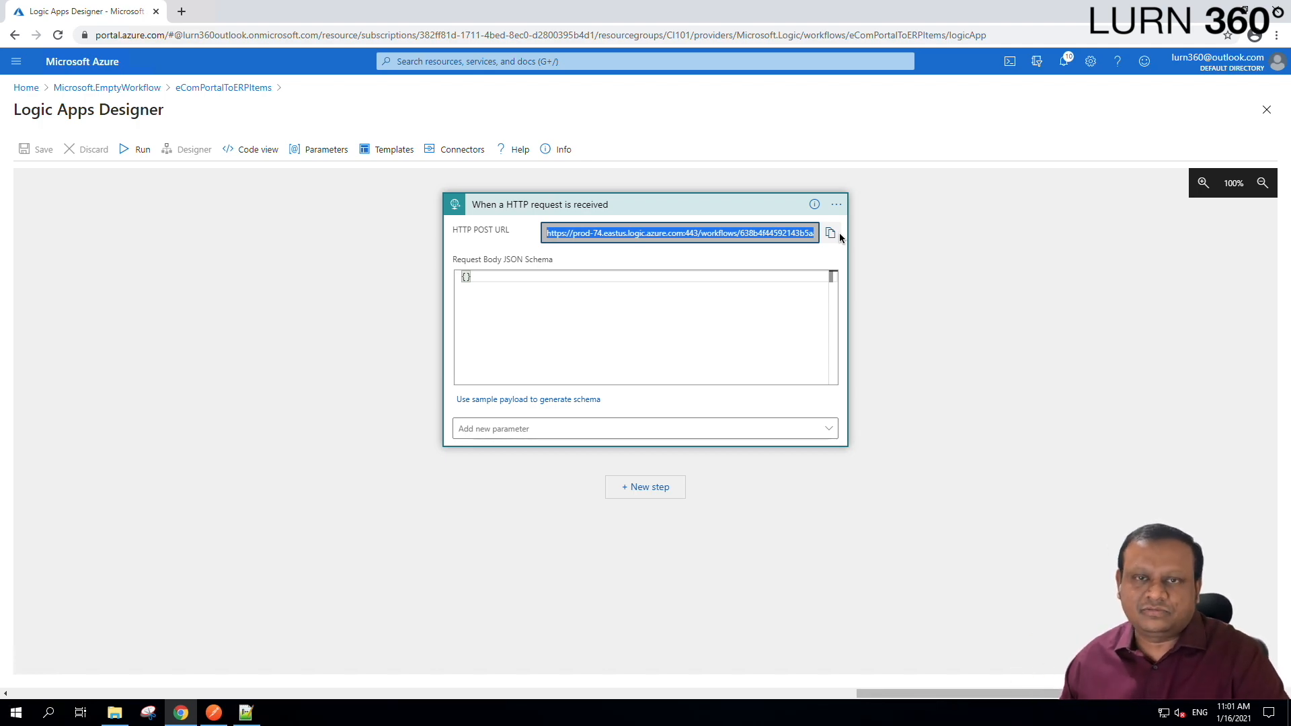
In Postman, make a POST request to the pasted logic app URL with a raw XML body.
click(214, 713)
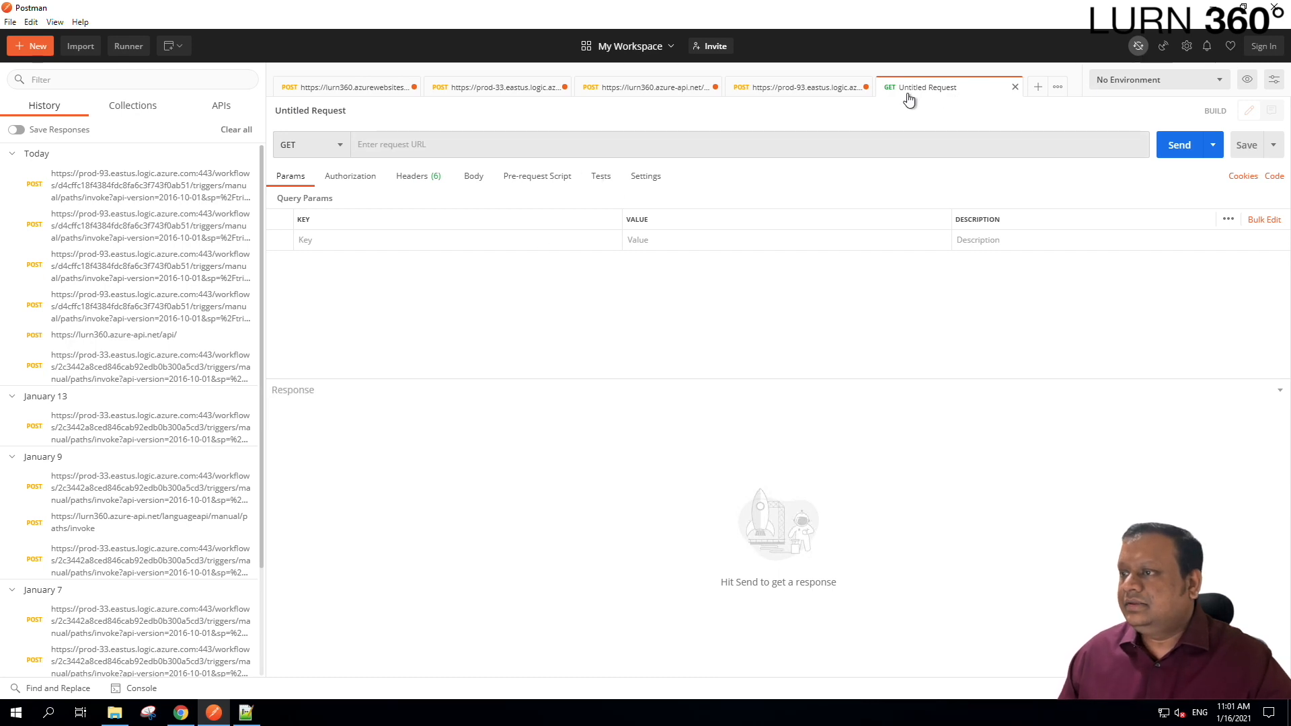
click(393, 145)
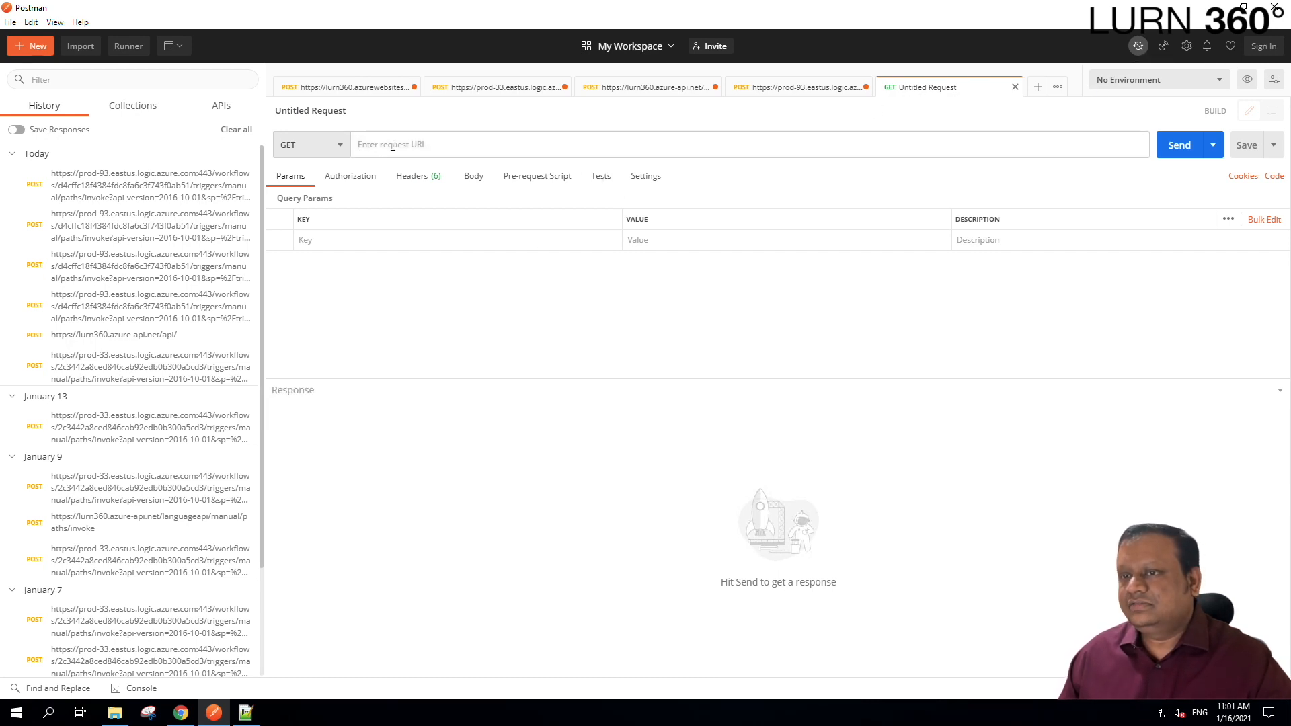
click(339, 145)
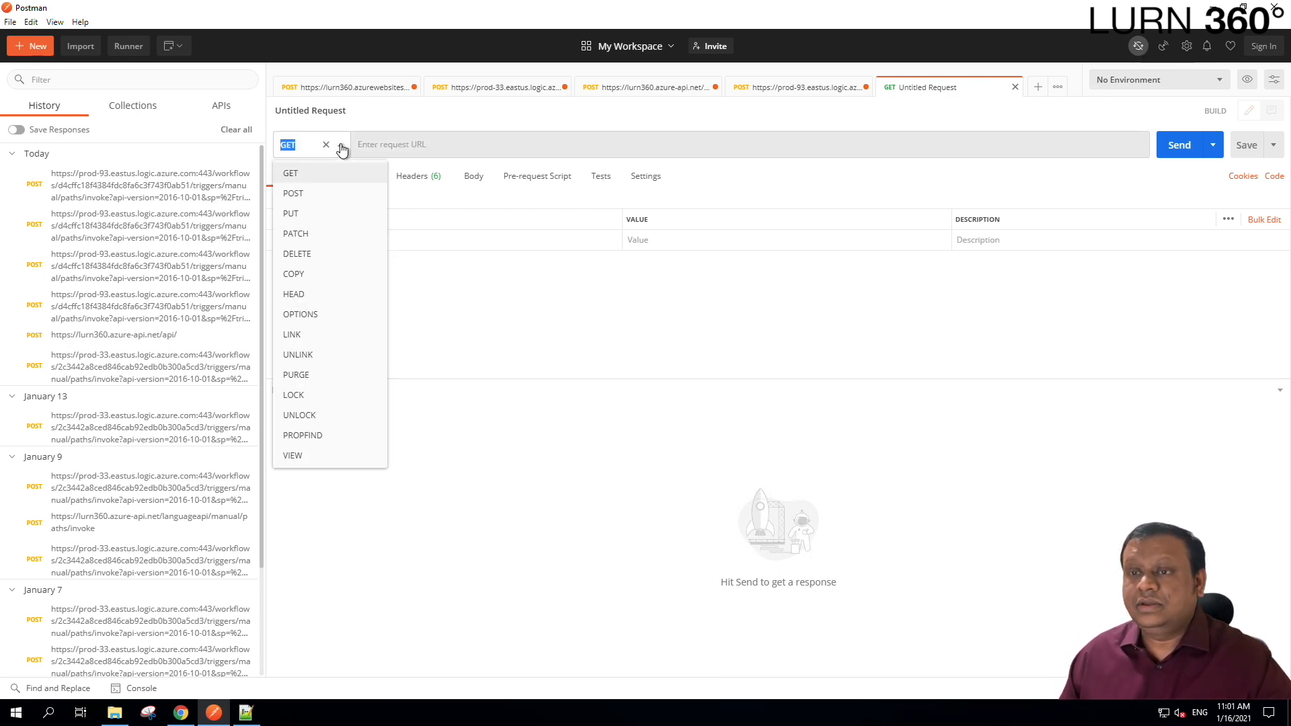
click(308, 195)
click(382, 145)
key(ctrl+v)
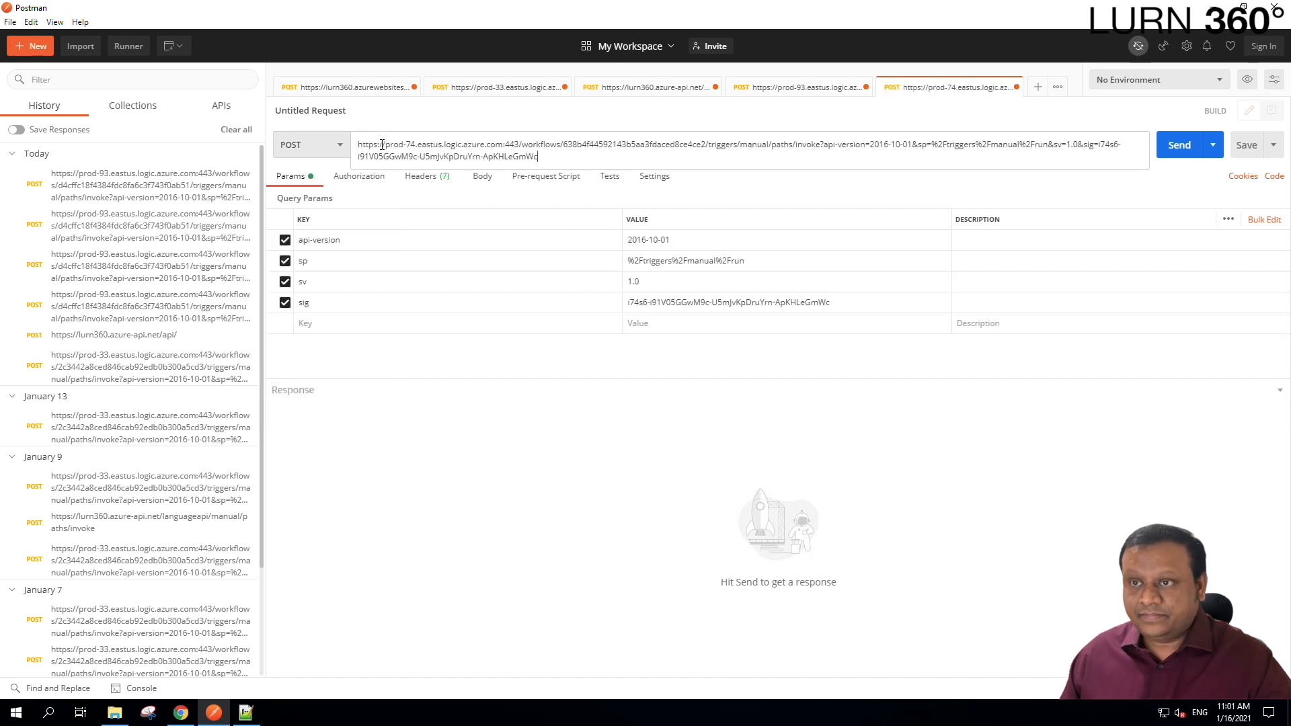
click(482, 180)
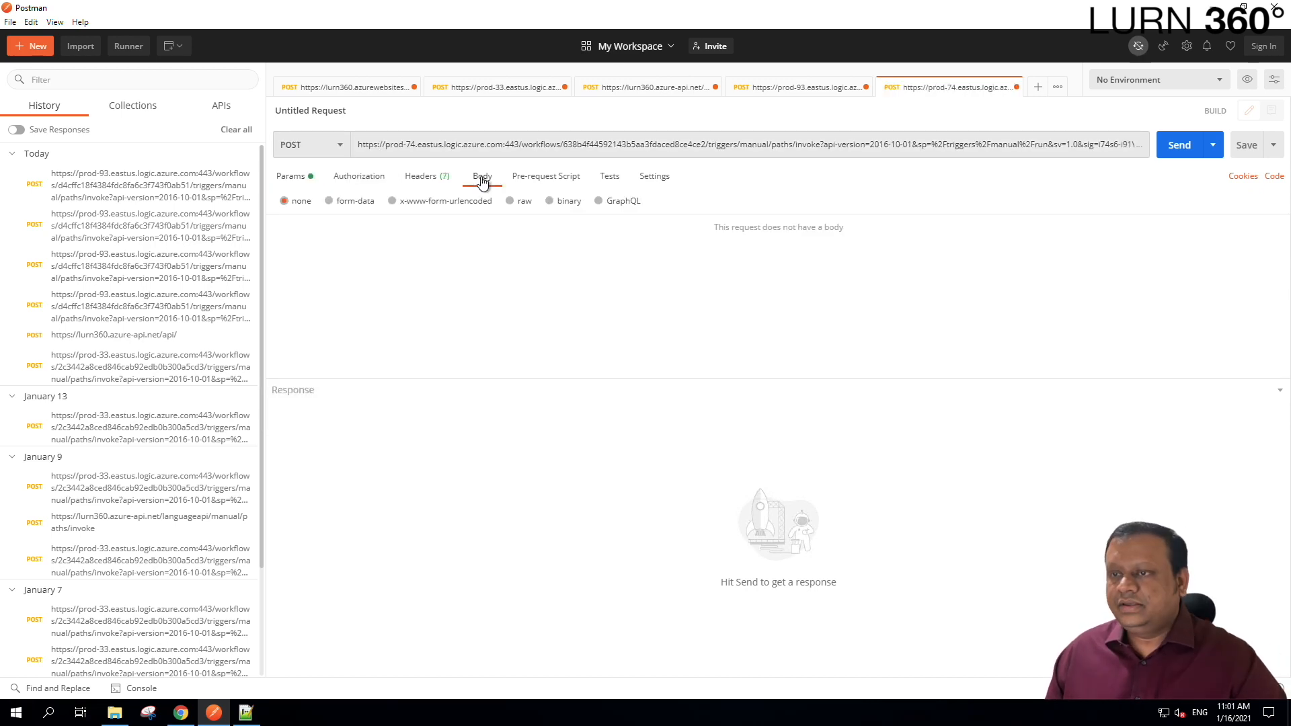
click(511, 201)
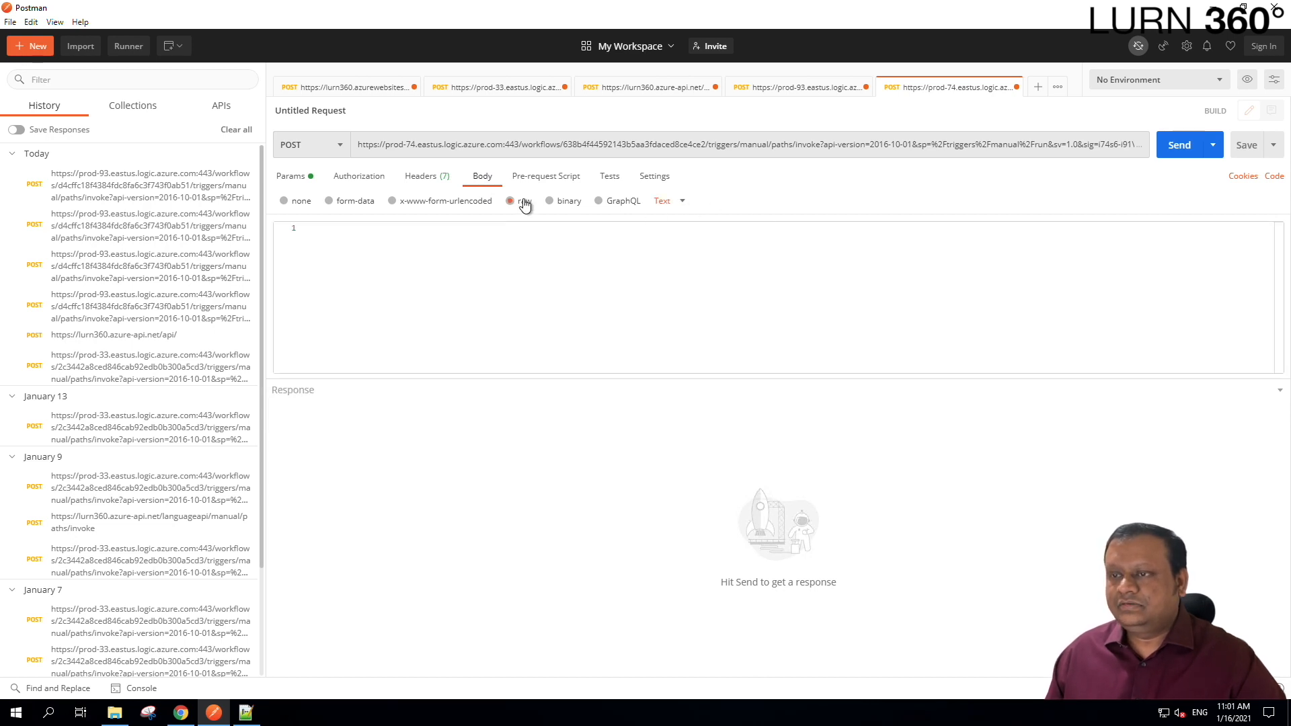
click(683, 203)
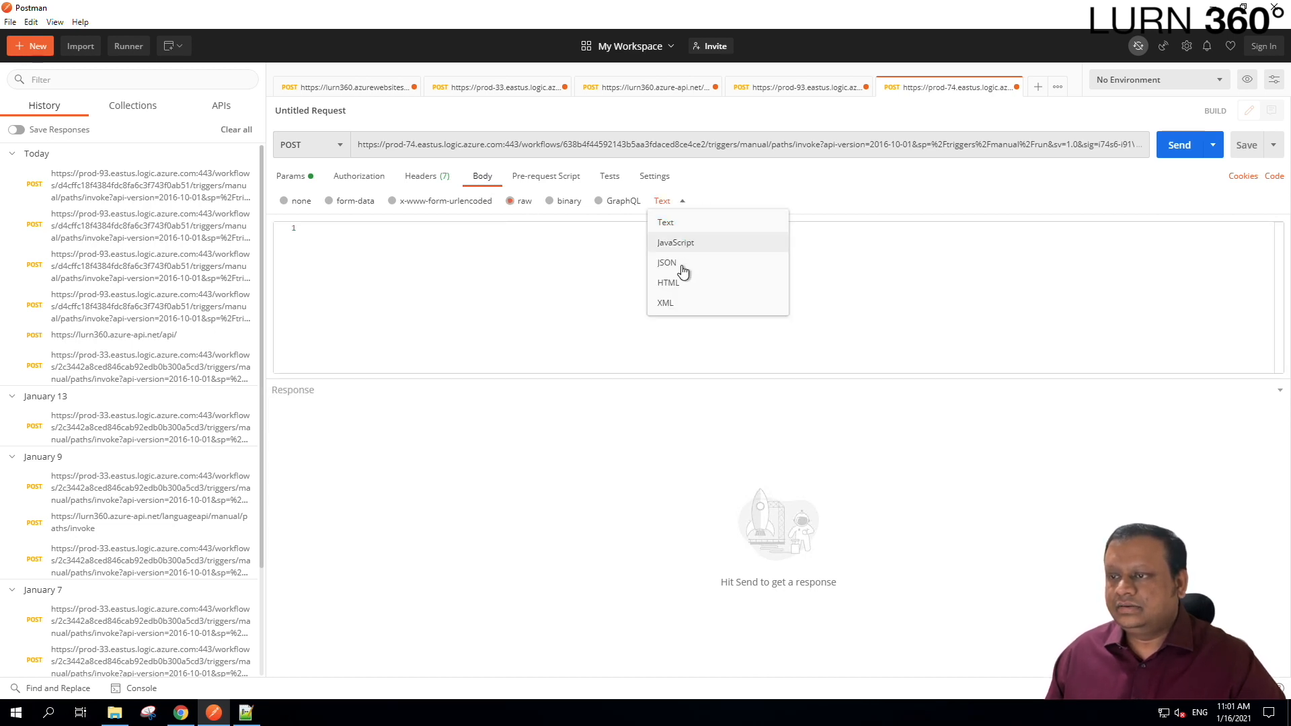
click(669, 302)
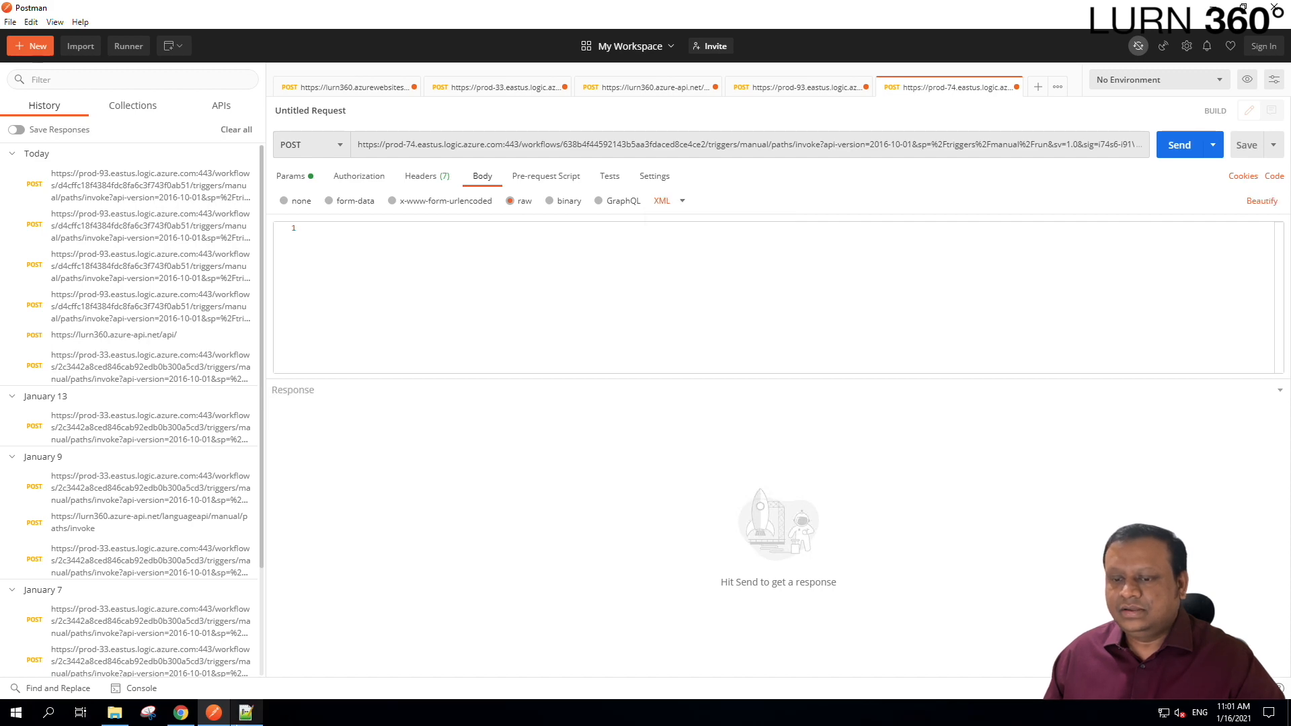
Copy the Order.xml content from Notepad++ into the Postman request body, then return to the browser.
click(246, 713)
click(318, 244)
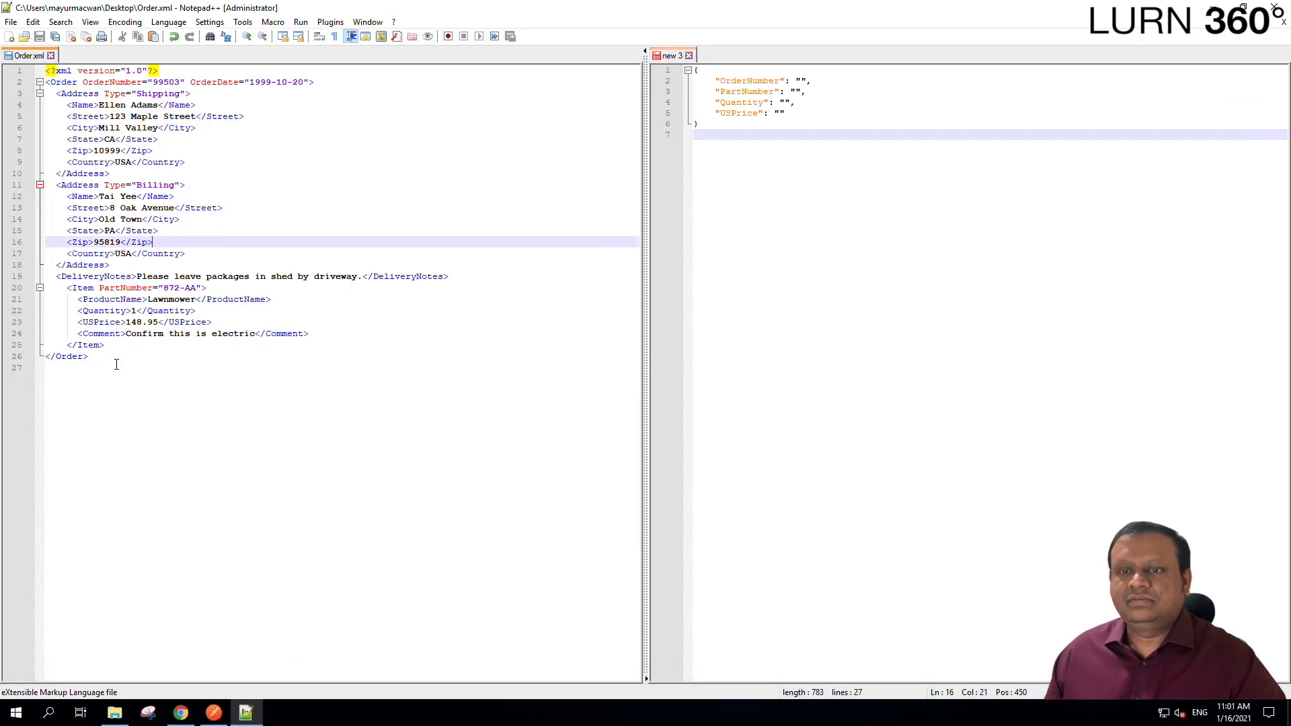
drag(116, 364, 30, 65)
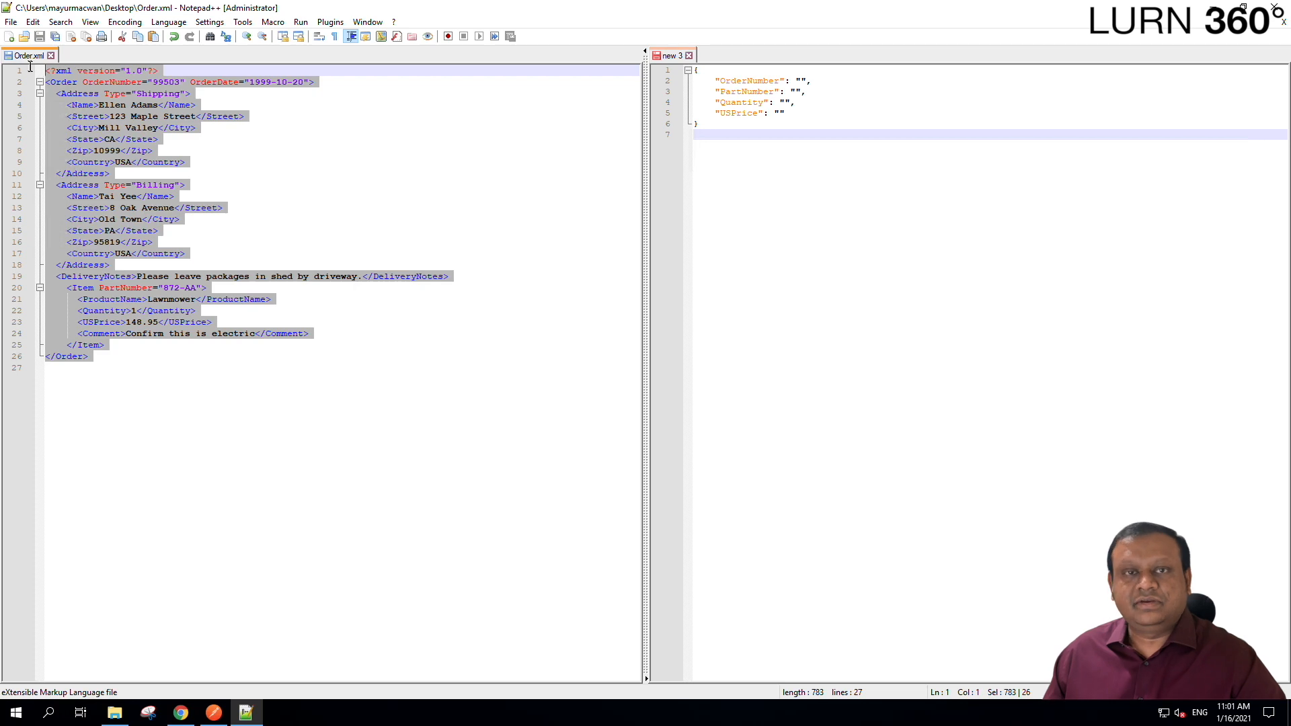
right_click(83, 100)
click(107, 122)
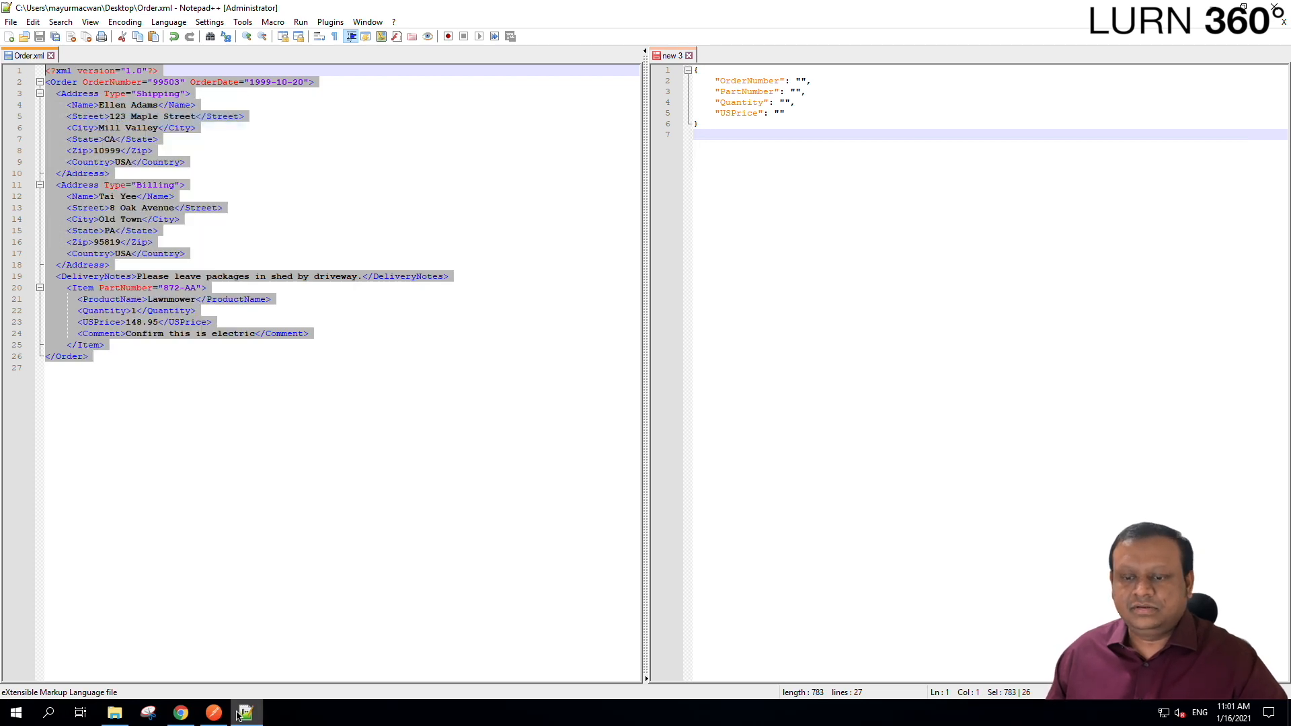
click(213, 713)
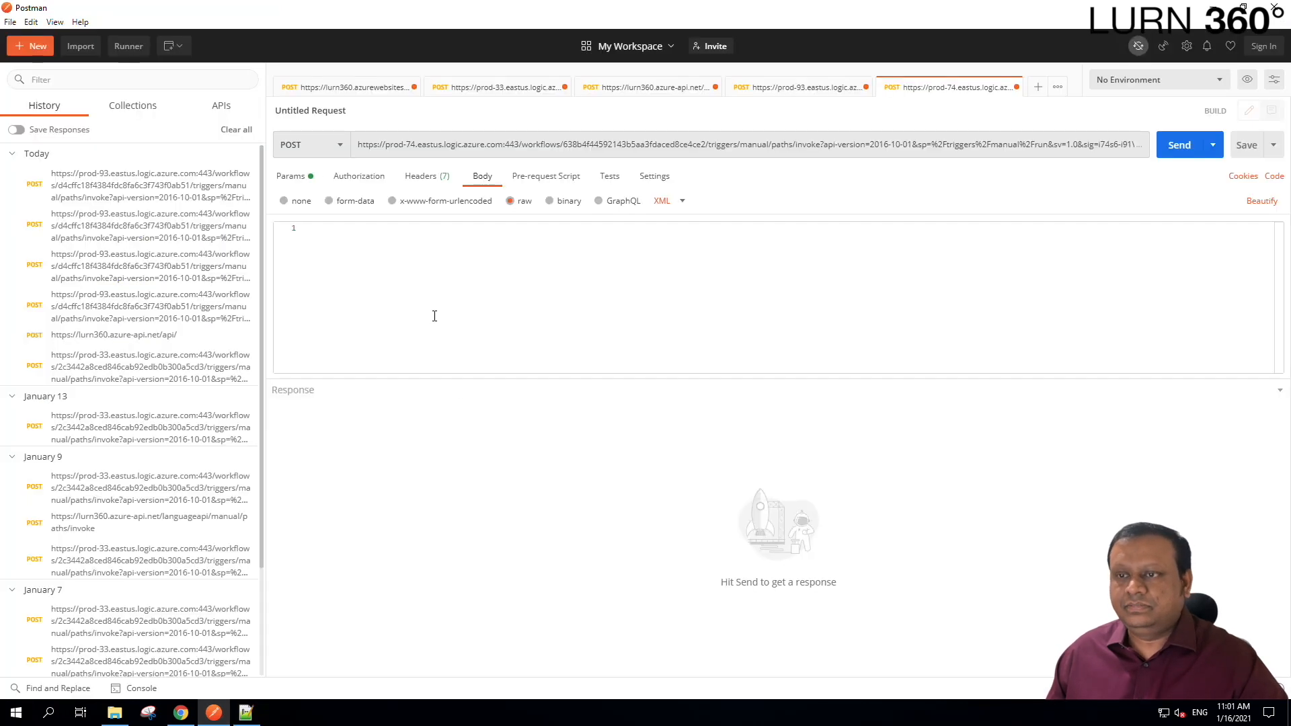
right_click(382, 232)
click(415, 314)
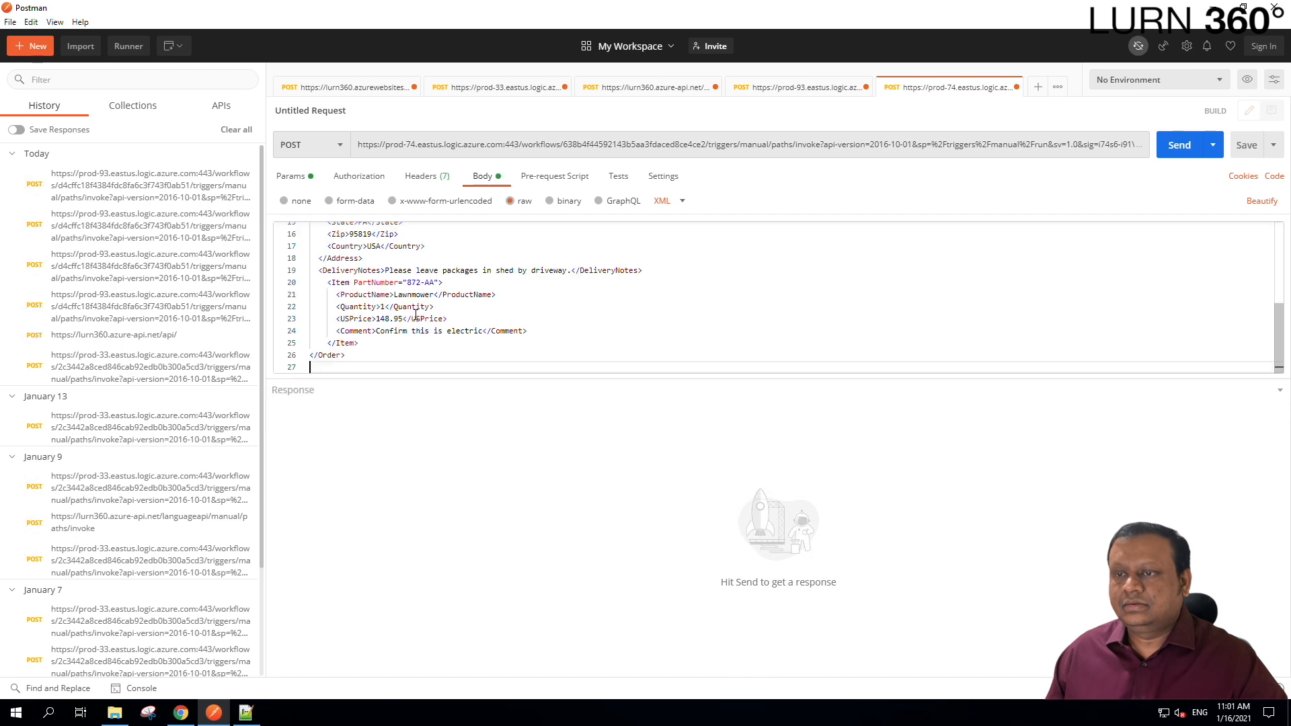
click(181, 713)
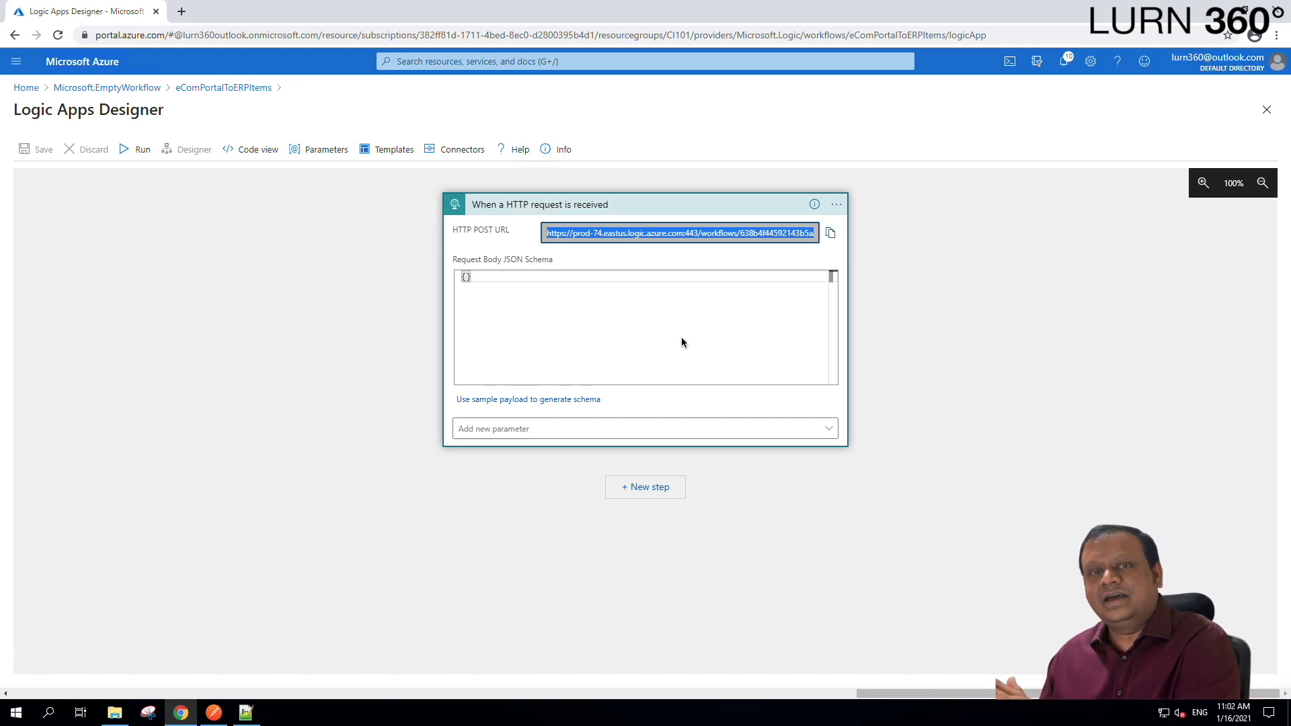
Open the Azure home page in a new tab and start a new logic app from Logic apps.
ctrl+click(88, 64)
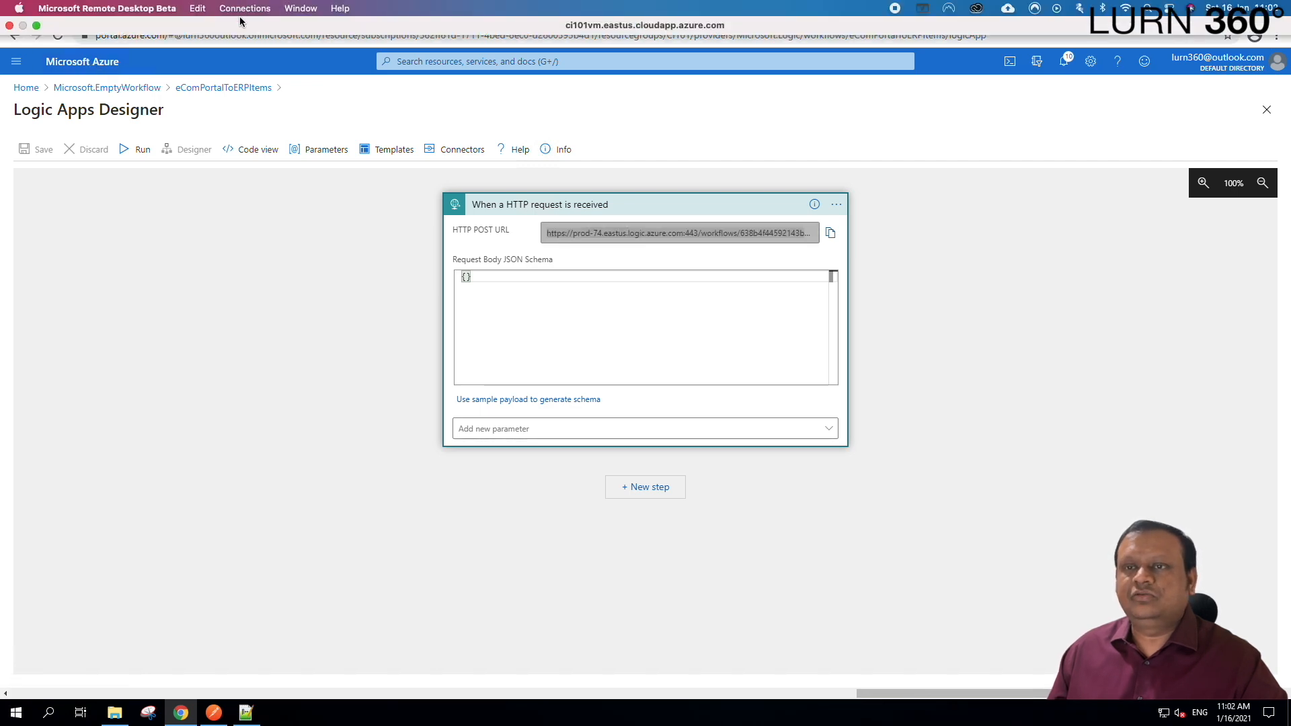
click(244, 12)
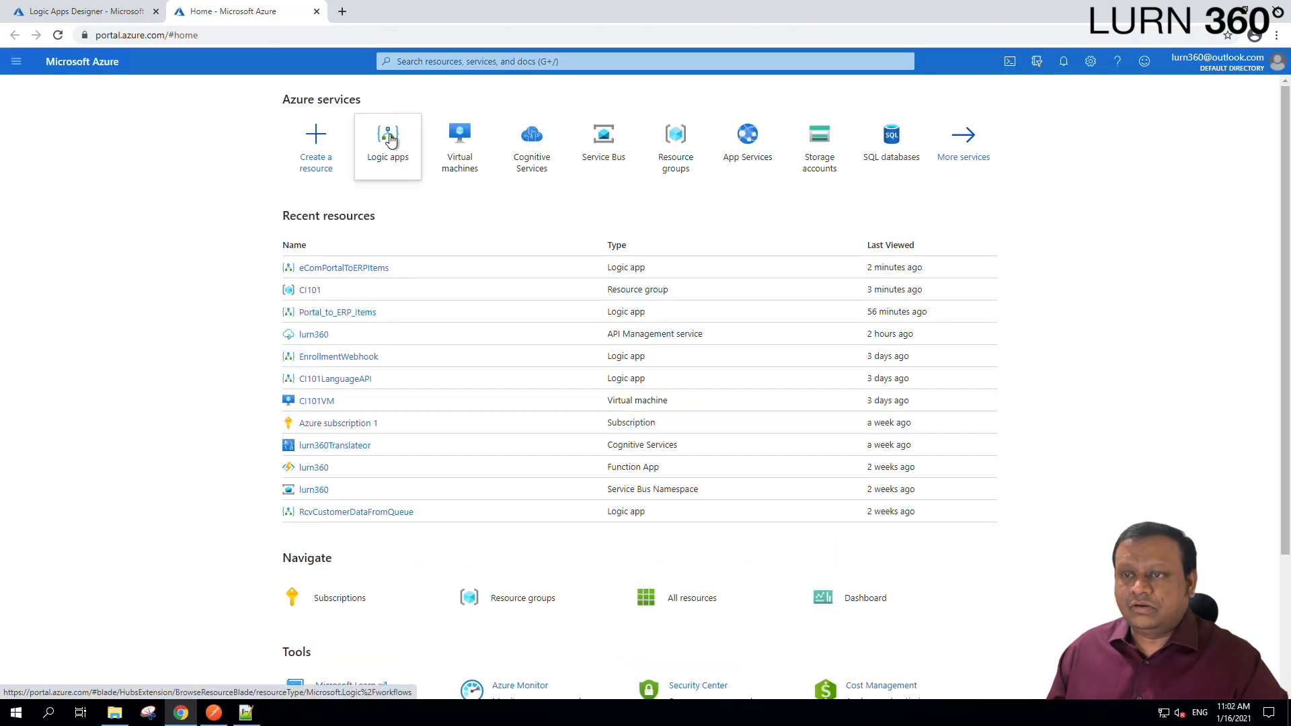
click(390, 138)
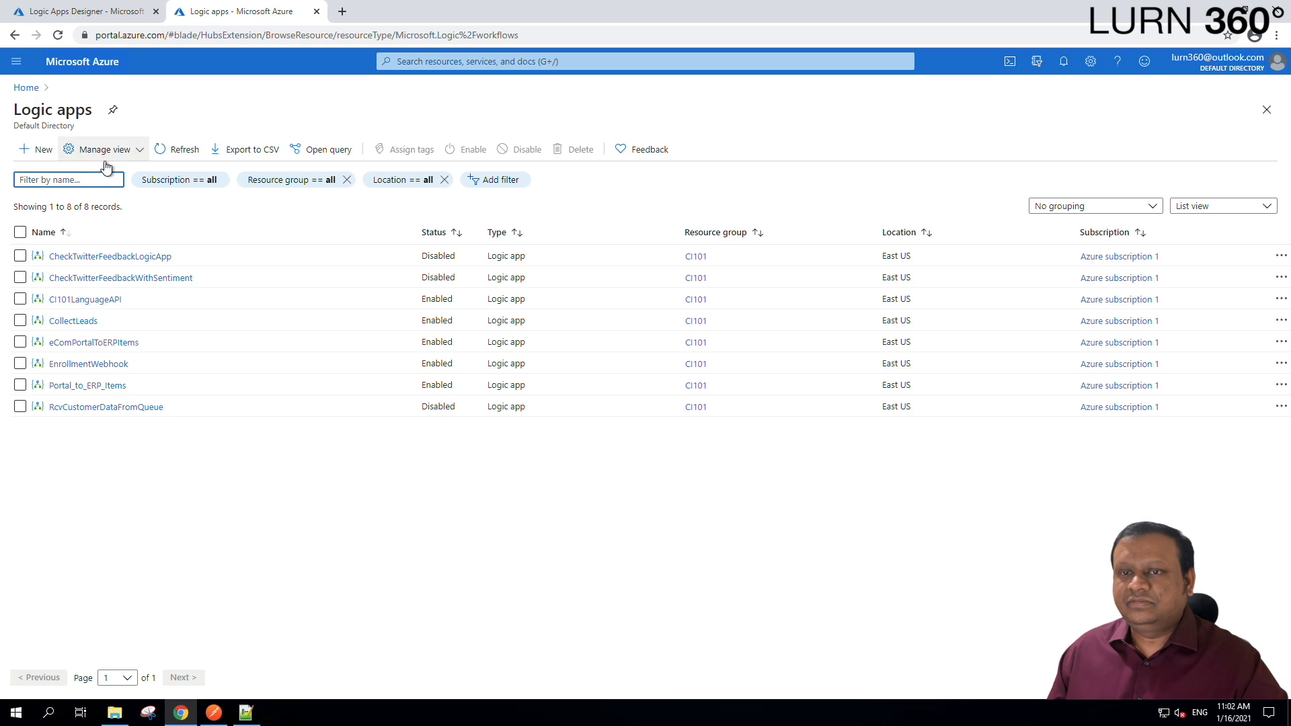
click(34, 149)
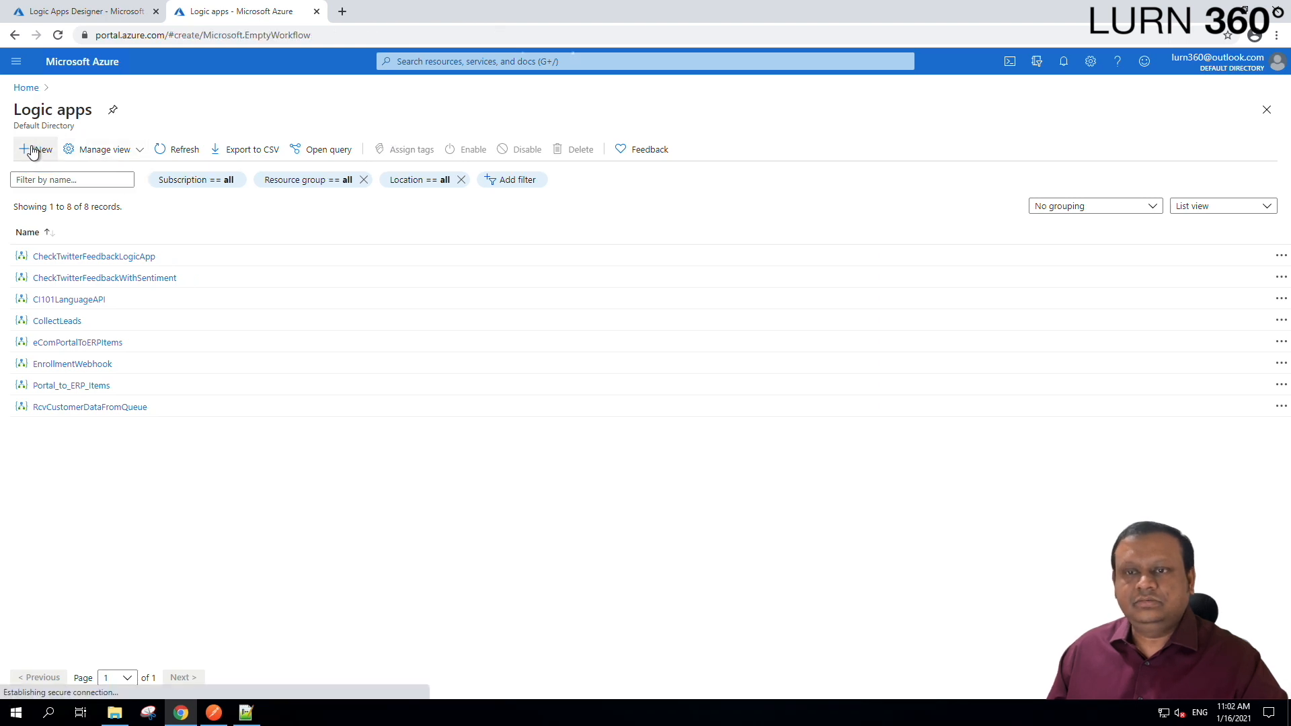
Create ERPAPI_Temp in resource group CI101 and open the deployed logic app.
click(283, 297)
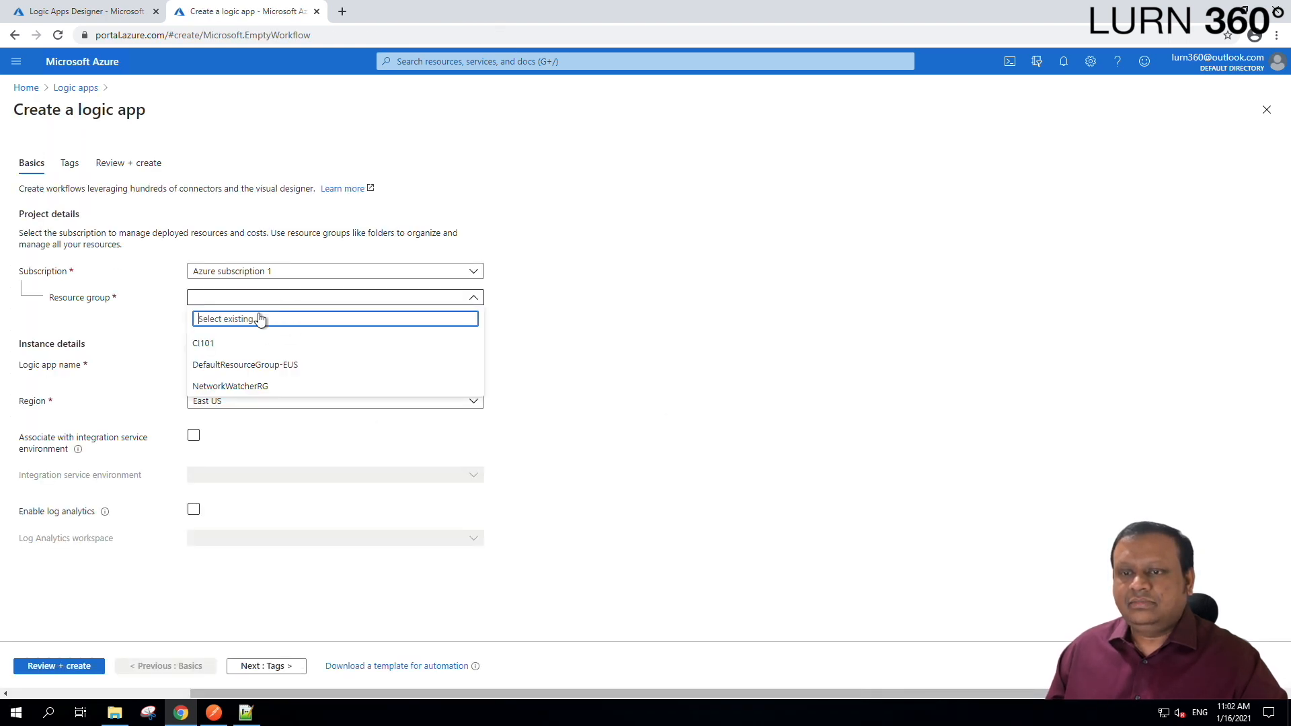
click(218, 344)
click(232, 365)
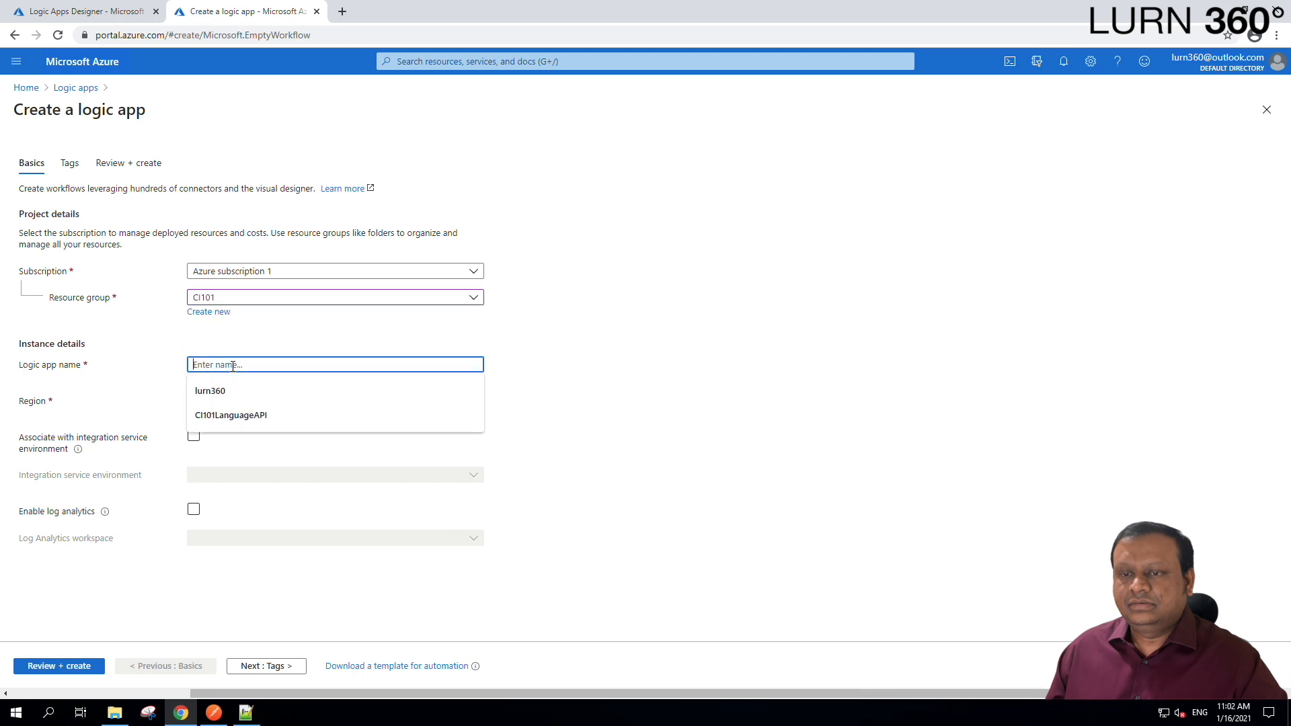
text(ERP)
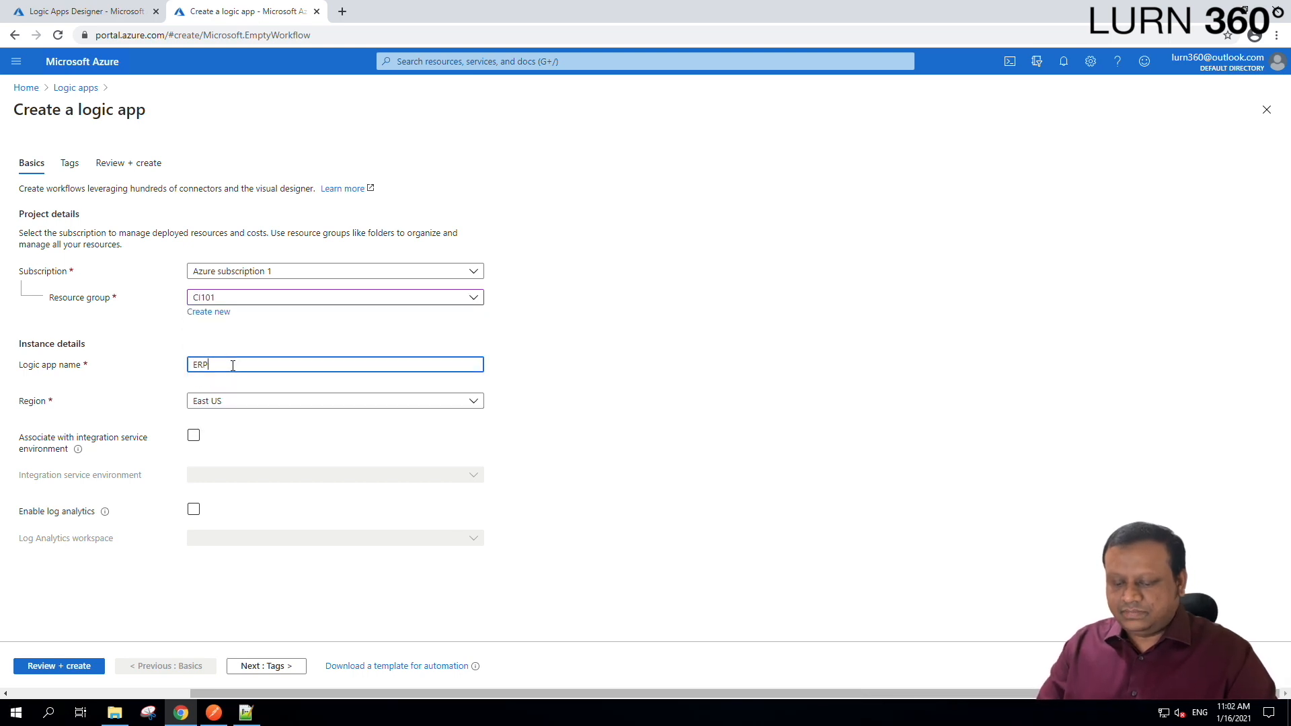
text(API_T)
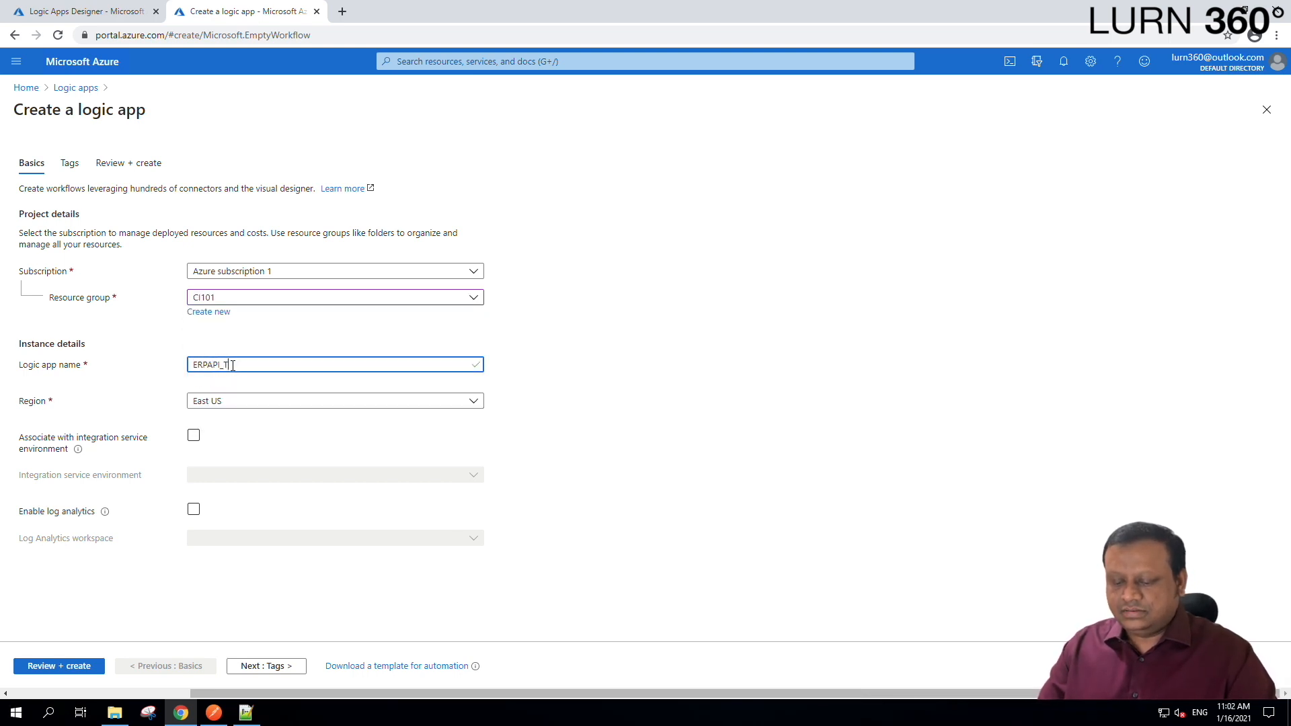
text(emp)
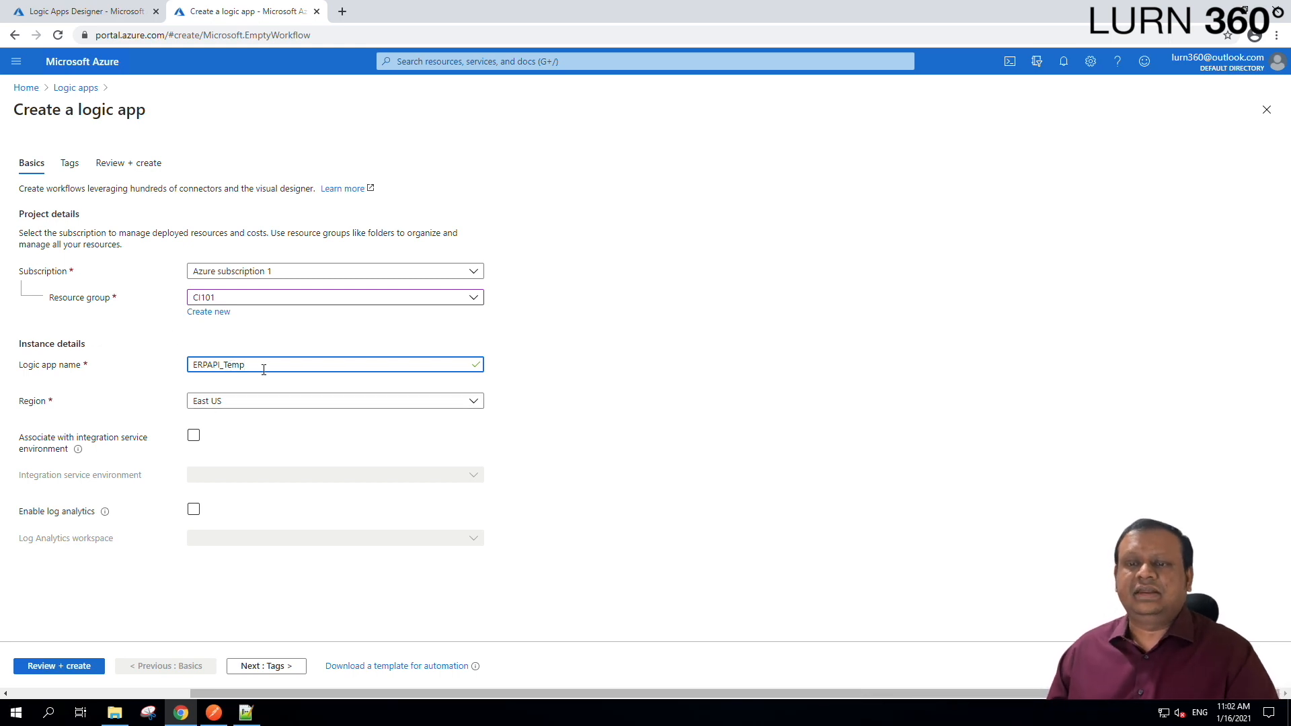
click(72, 666)
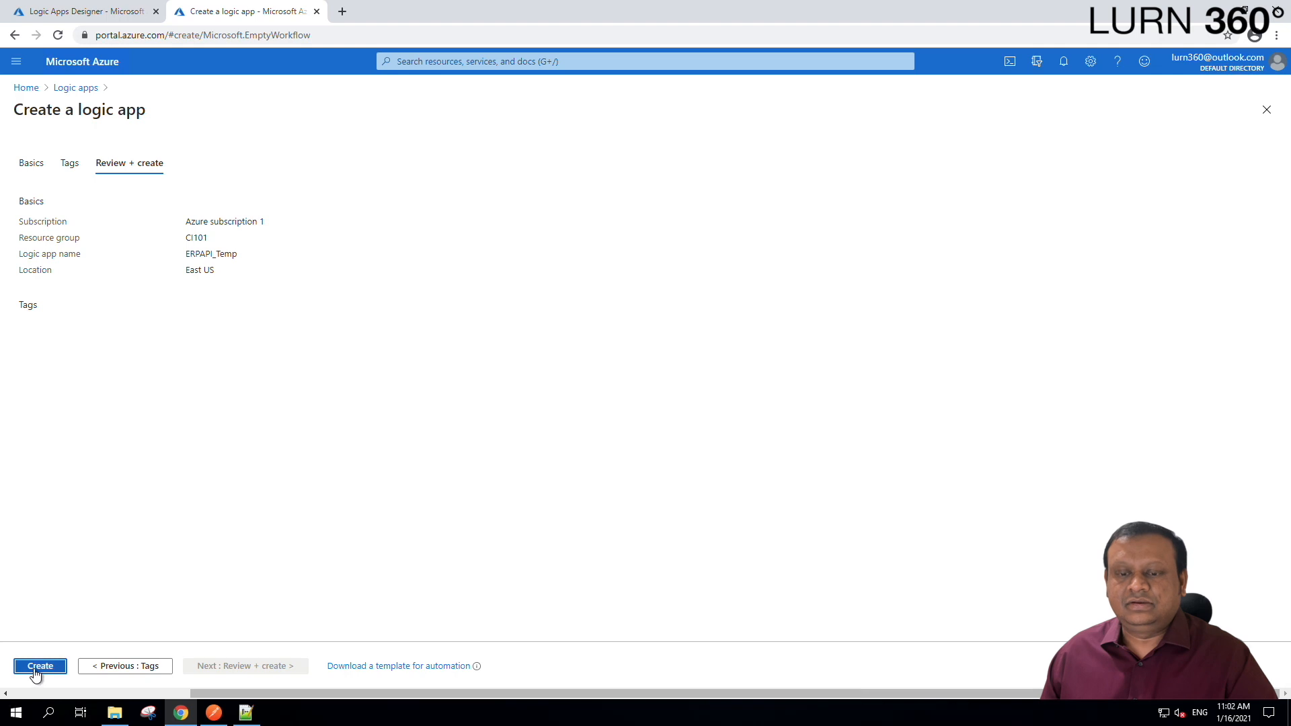
click(38, 664)
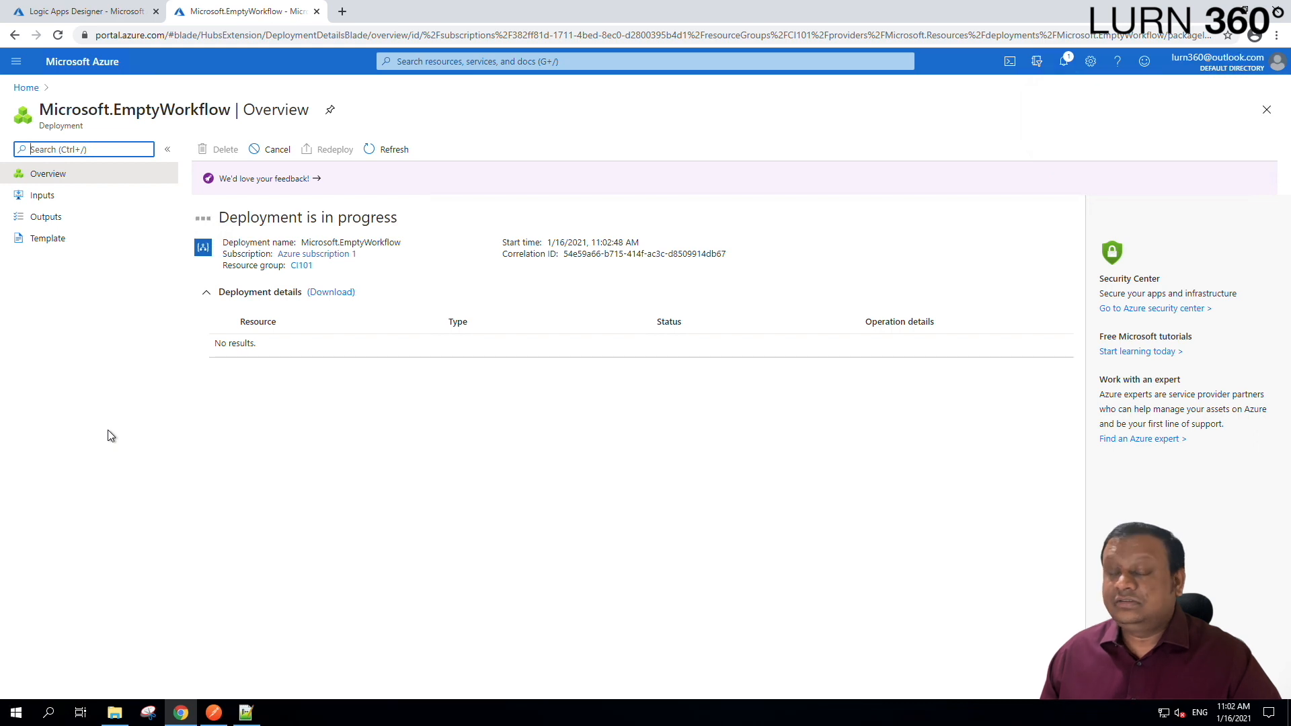
click(272, 349)
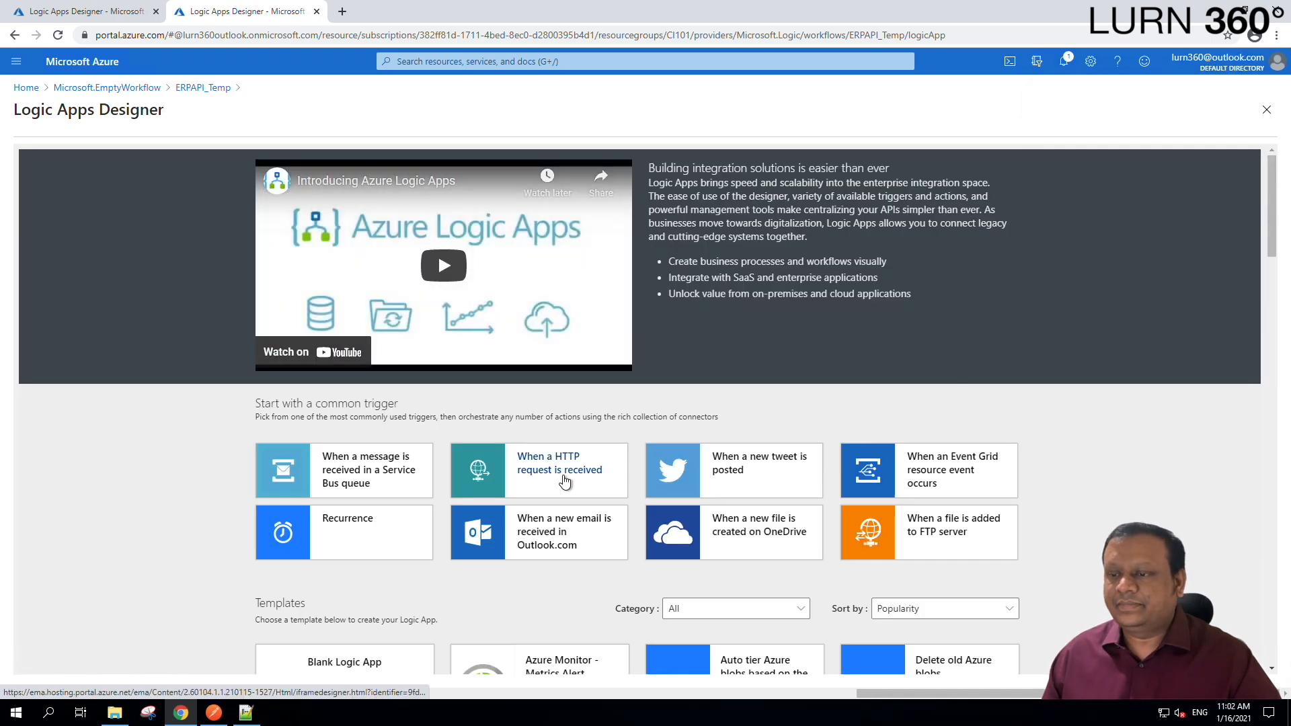
Give ERPAPI_Temp a 'When a HTTP request is received' trigger, save it, and copy its POST URL.
click(526, 472)
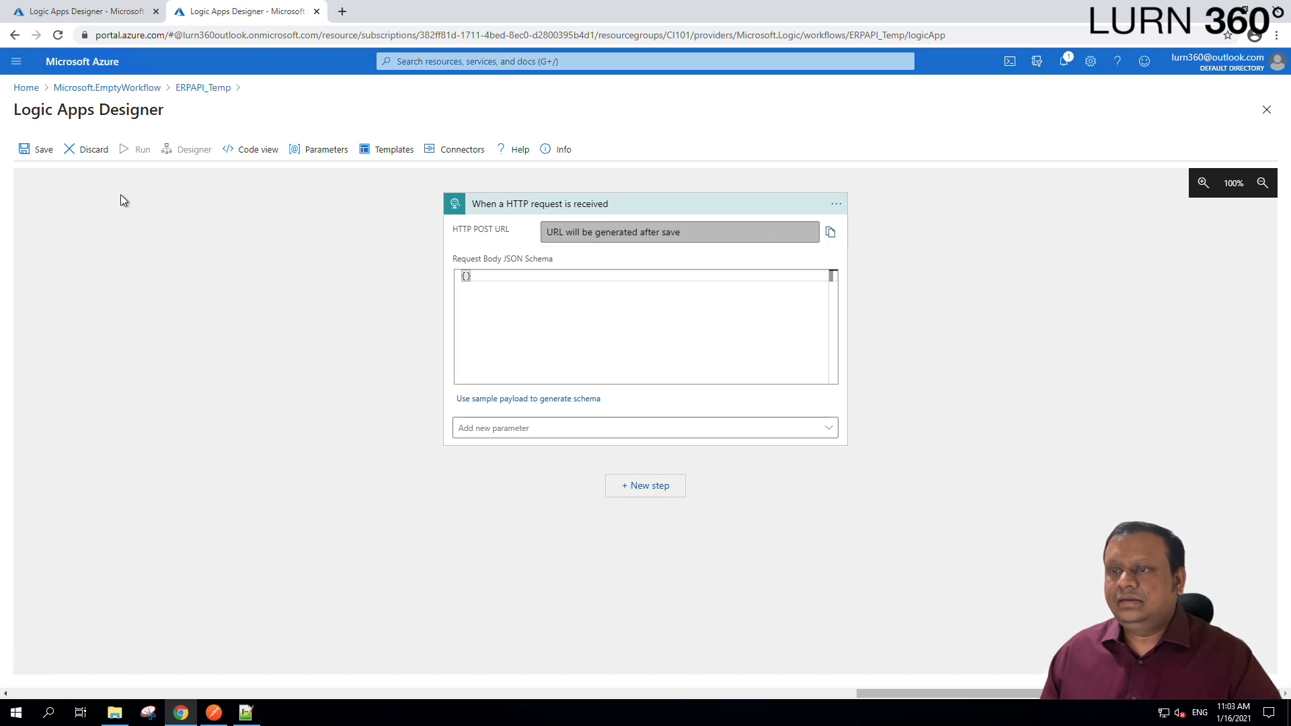
click(30, 155)
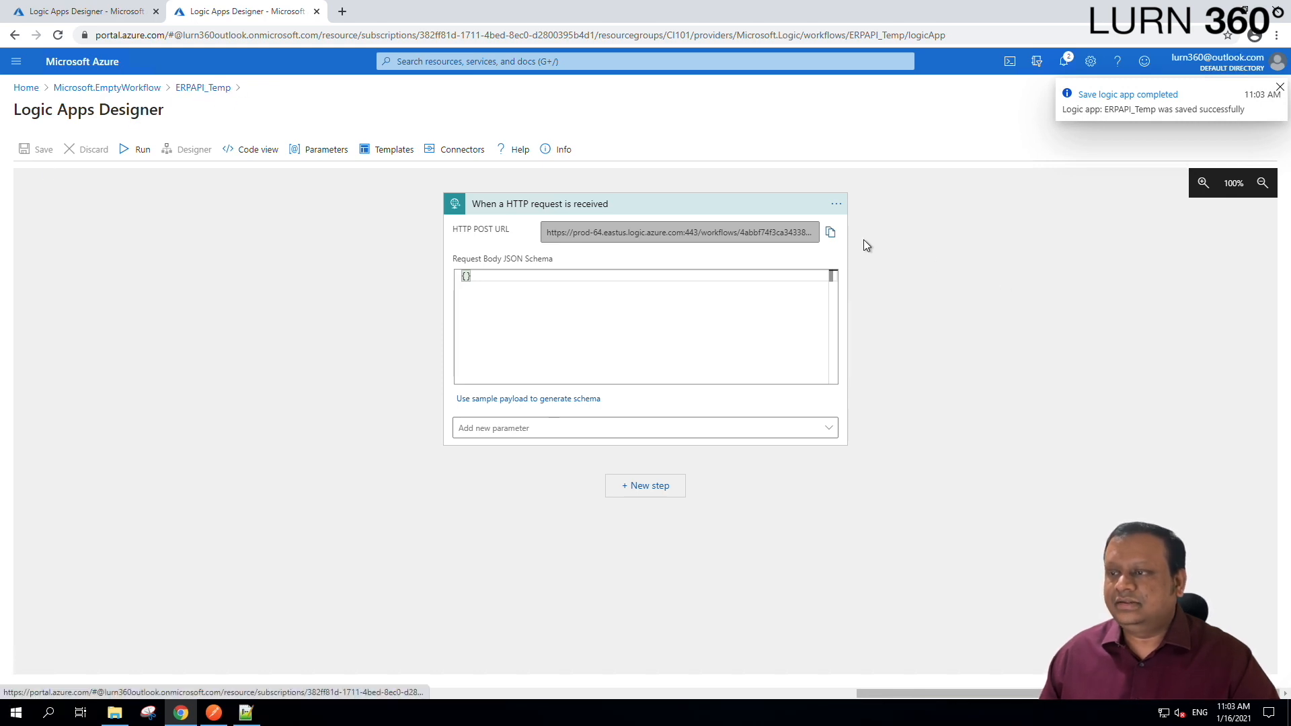
click(831, 233)
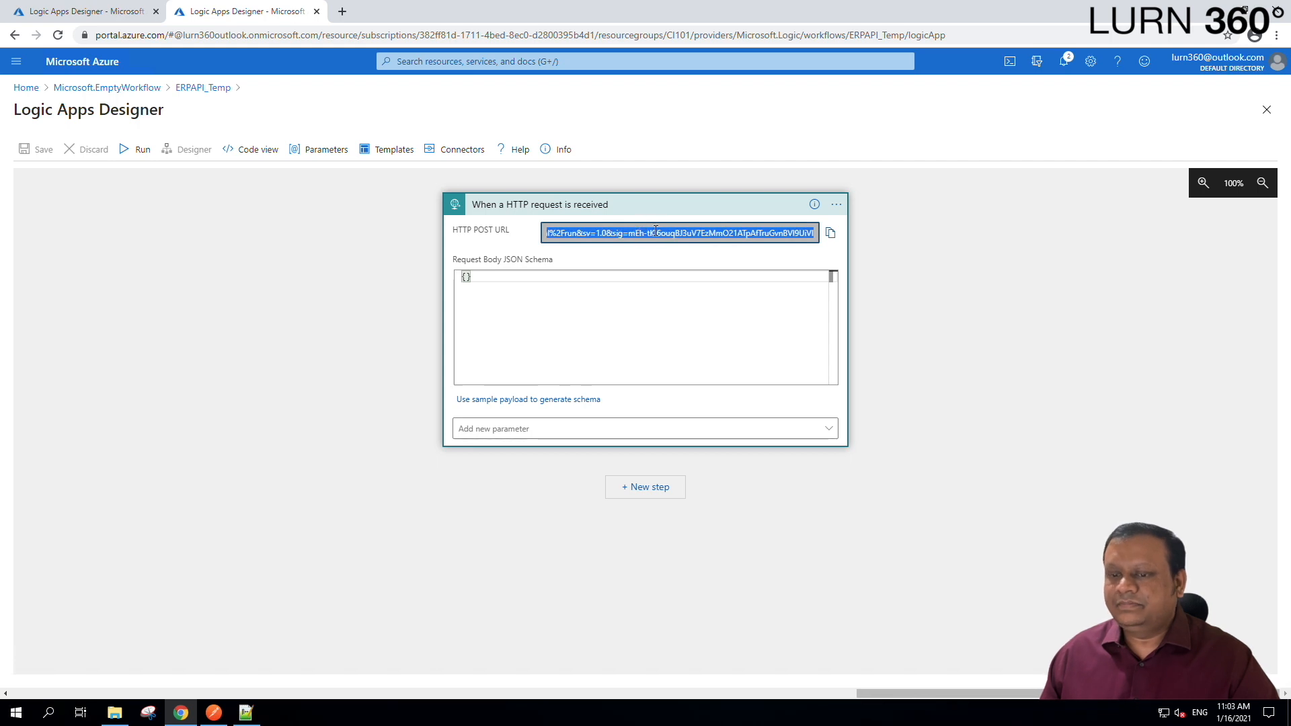
click(246, 712)
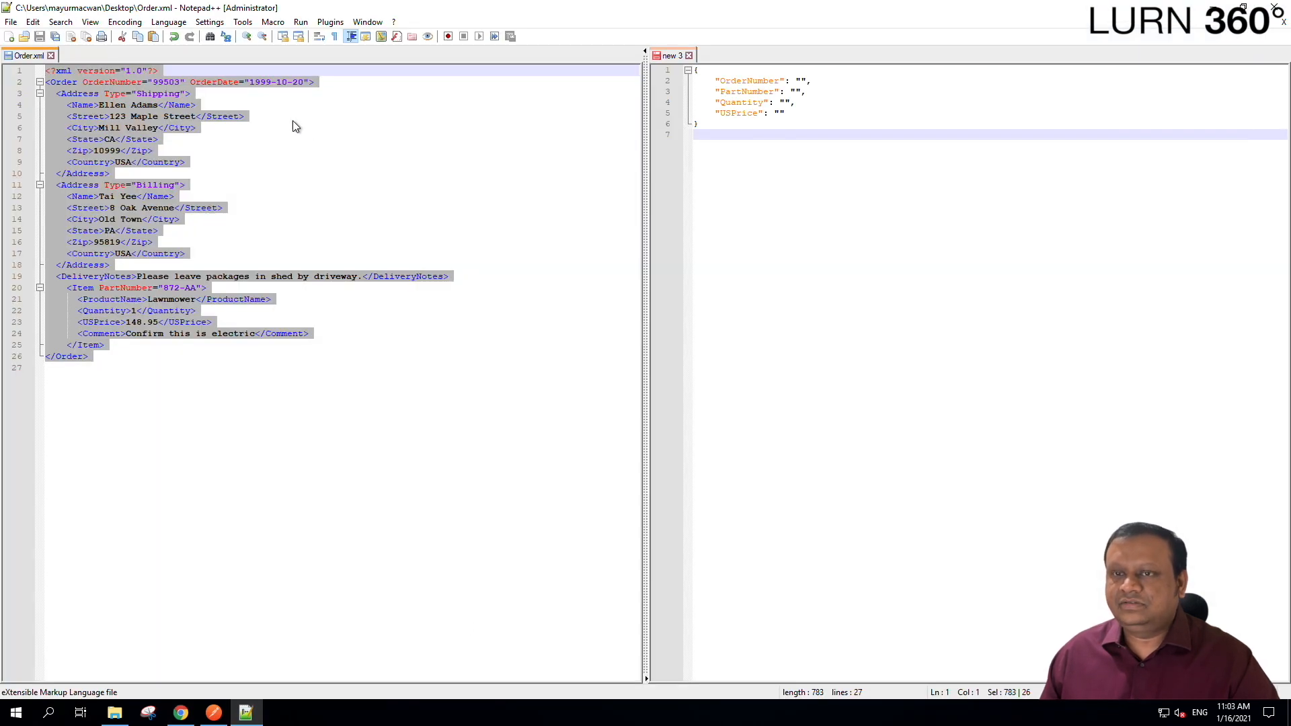
Start a new Notepad++ tab headed 'ERP End Point'.
double_click(71, 54)
text(ERP End)
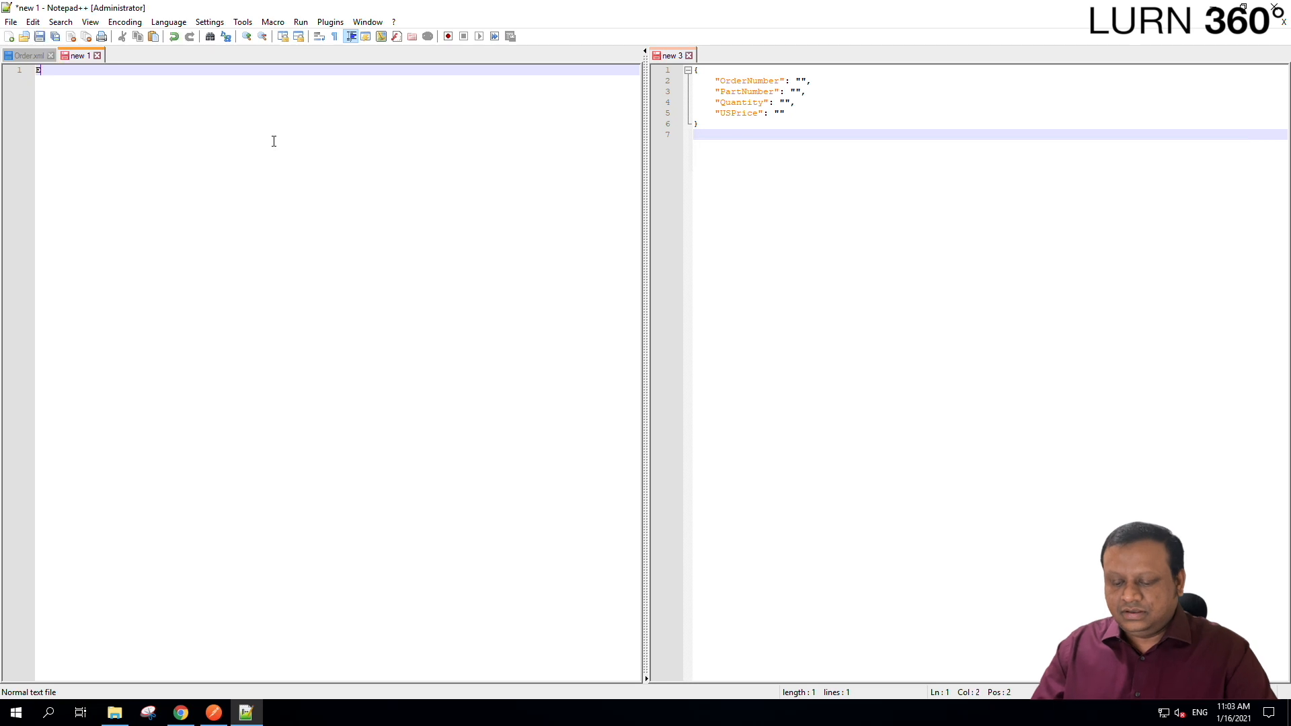
key(Return)
text(End Point)
key(Return)
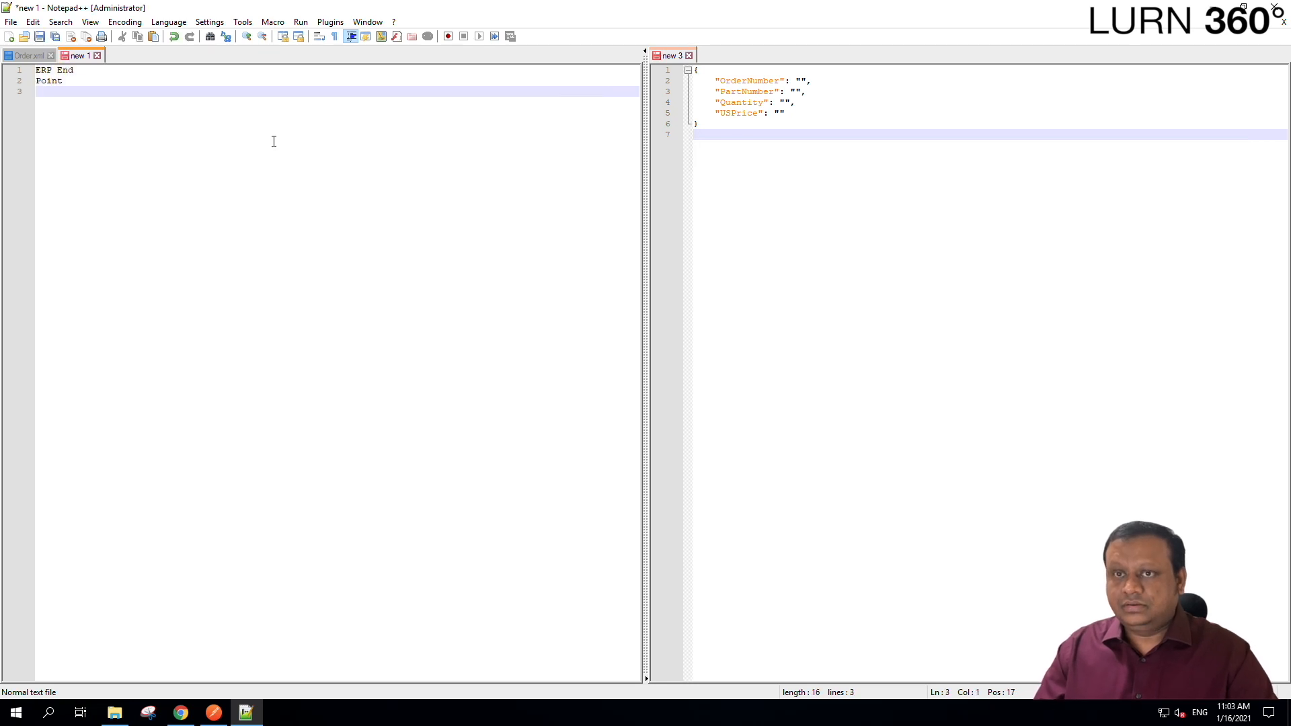
key(BackSpace)
key(BackSpace)
key(BackSpace)
key(BackSpace)
key(BackSpace)
key(BackSpace)
key(BackSpace)
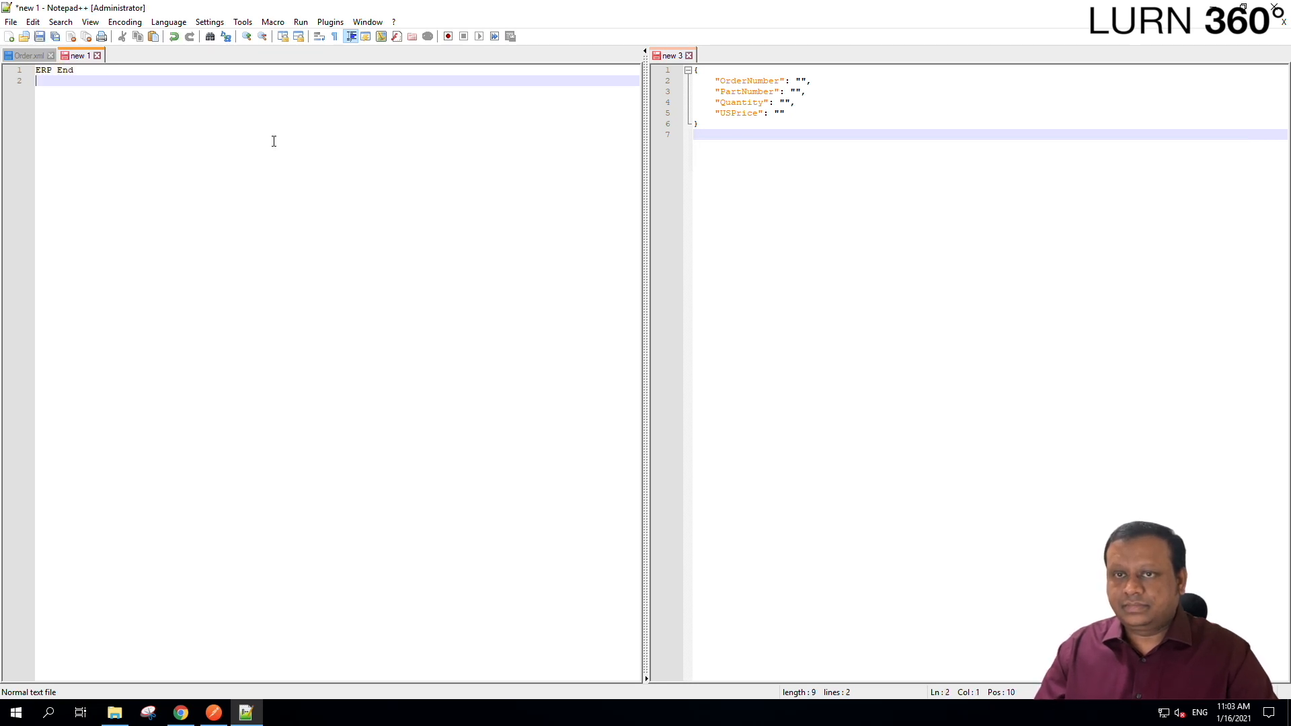
text(Poi)
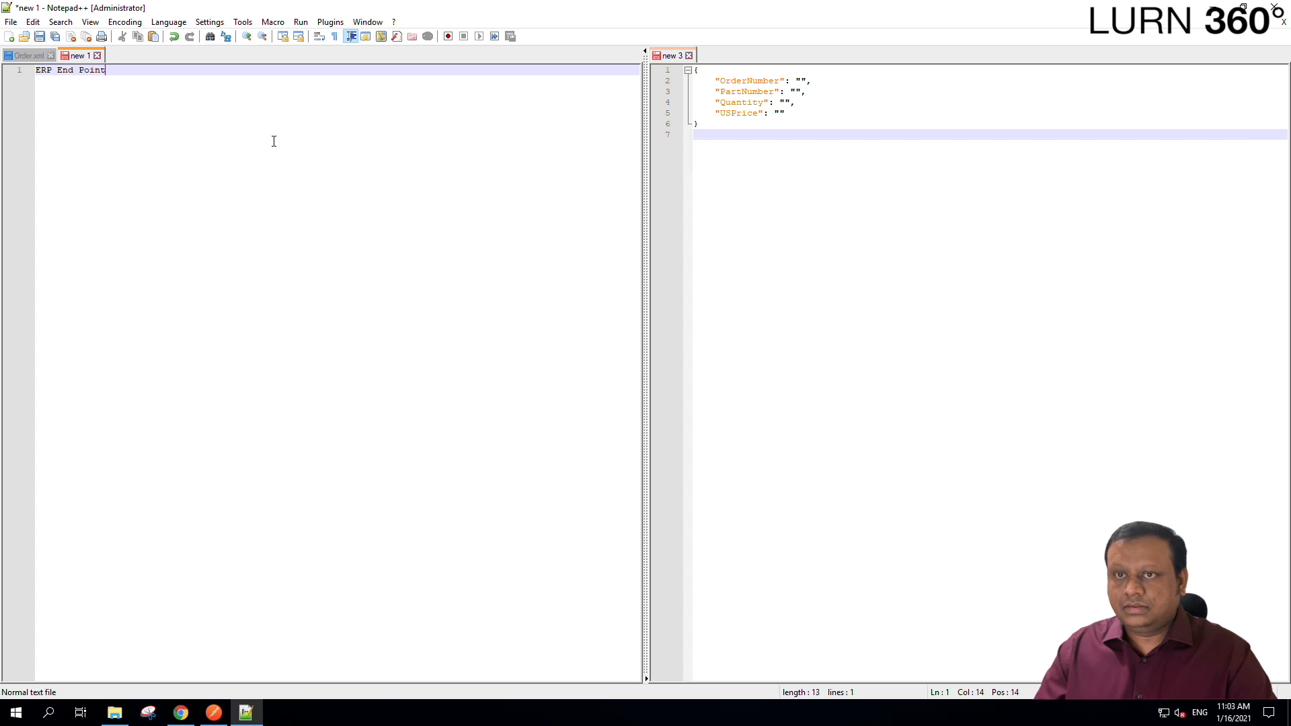
text(nt)
key(Return)
key(Return)
Paste the trigger URL on line 3 with word wrap on, then return to the eComPortalToERPItems designer.
key(ctrl+v)
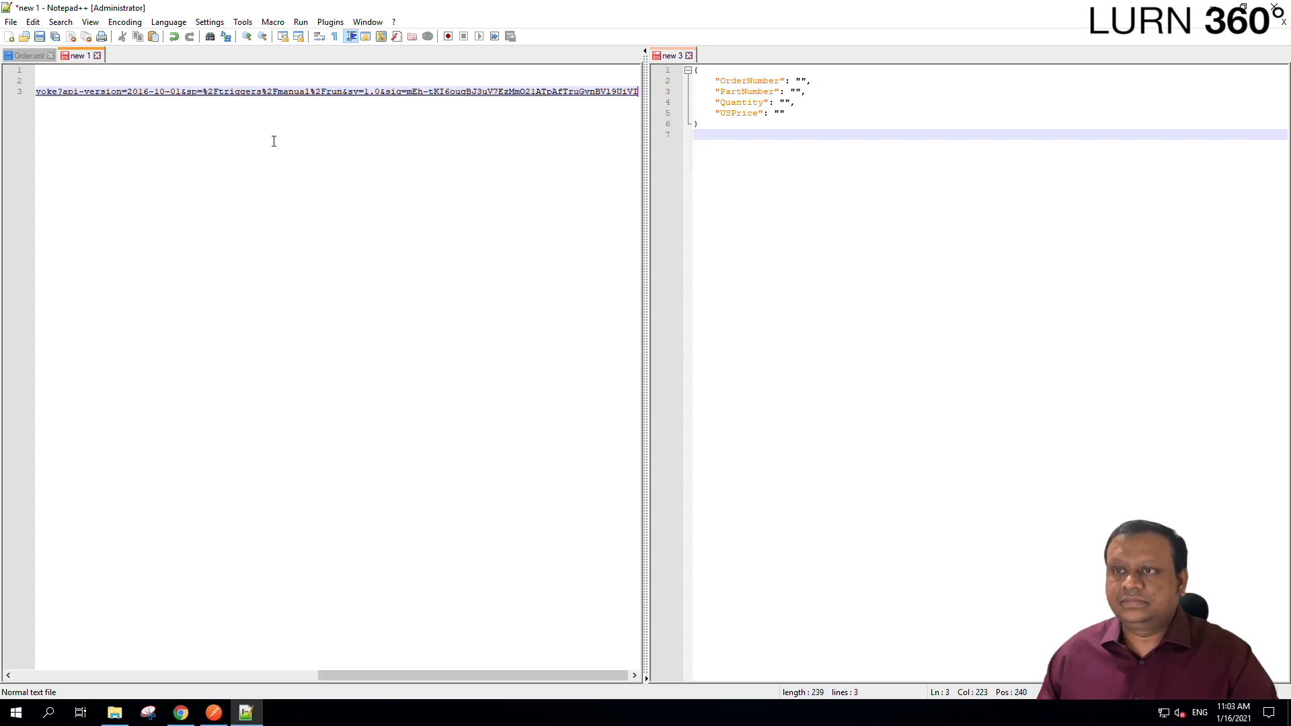
key(Up)
key(Down)
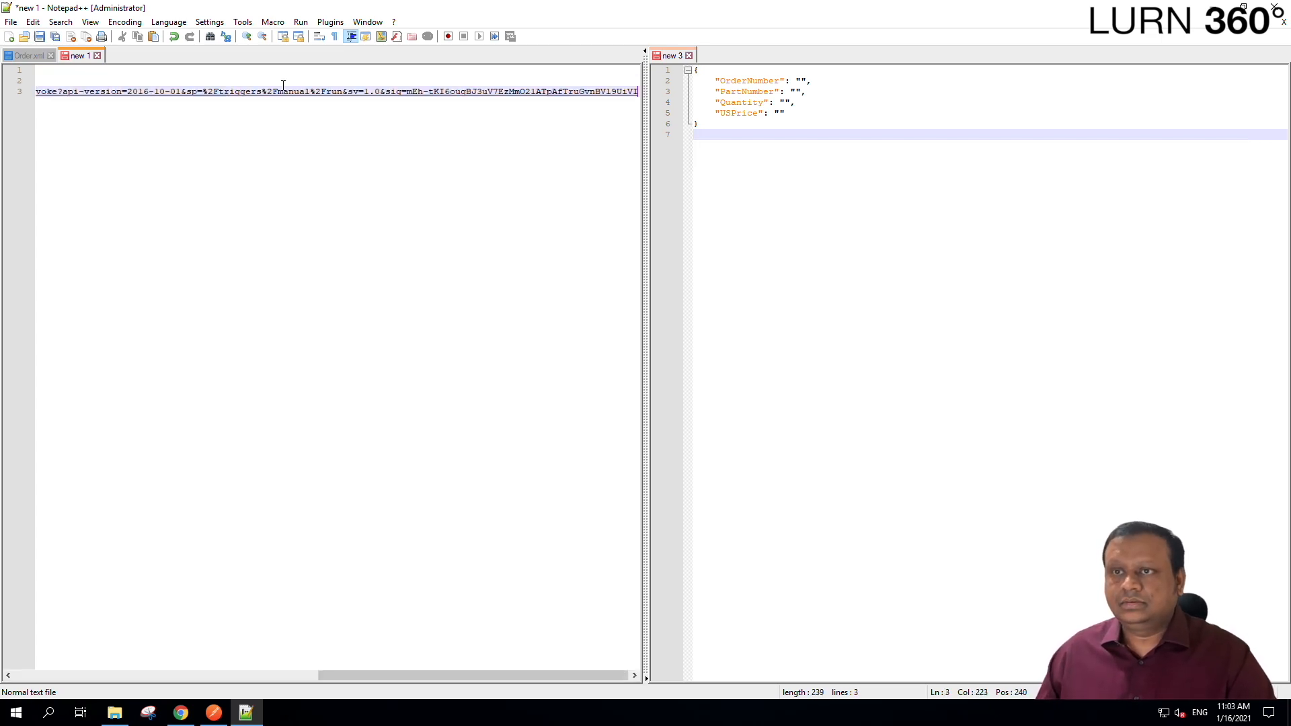
click(318, 37)
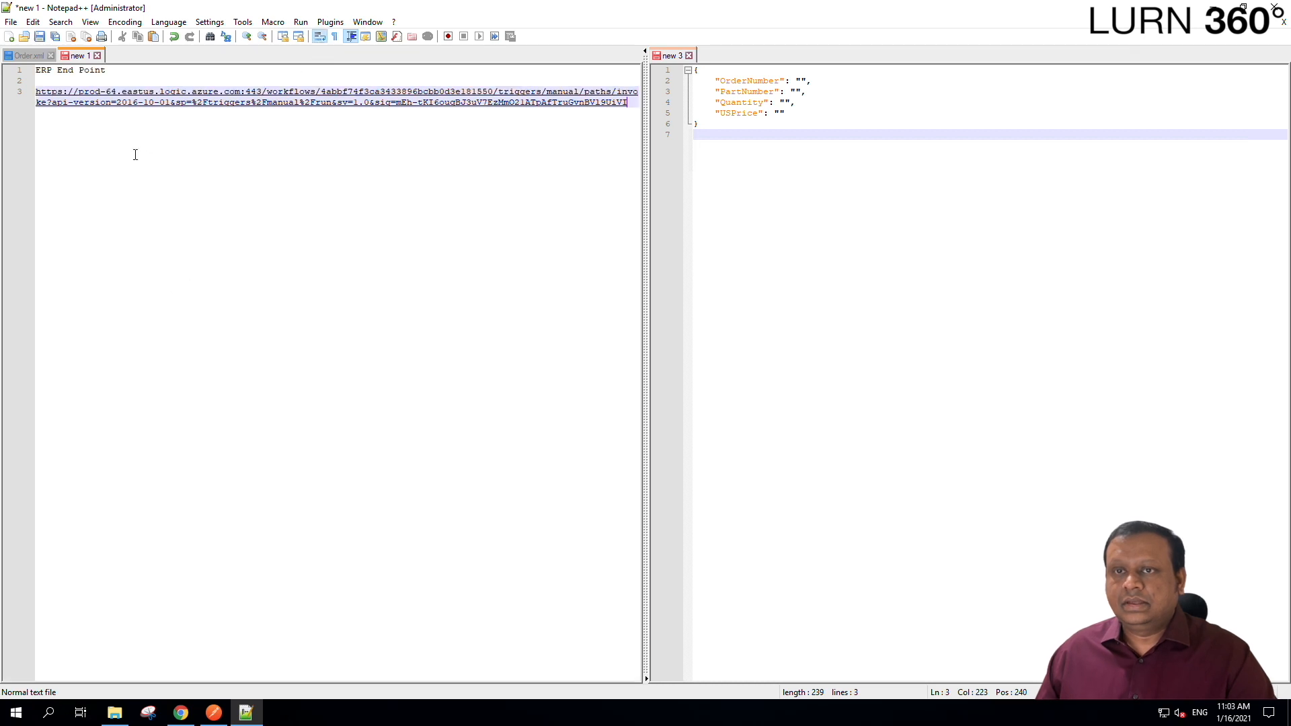
click(181, 712)
click(92, 21)
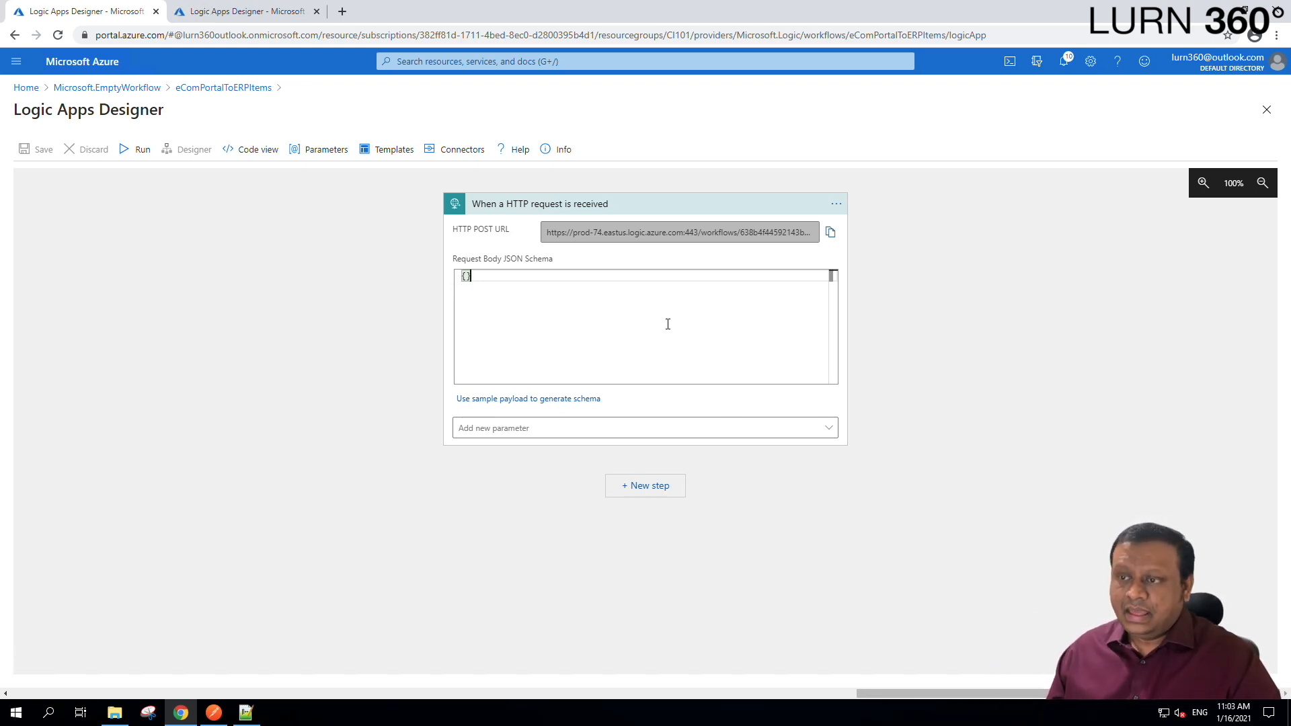
Add an HTTP action after the request trigger and set its method to POST.
click(718, 320)
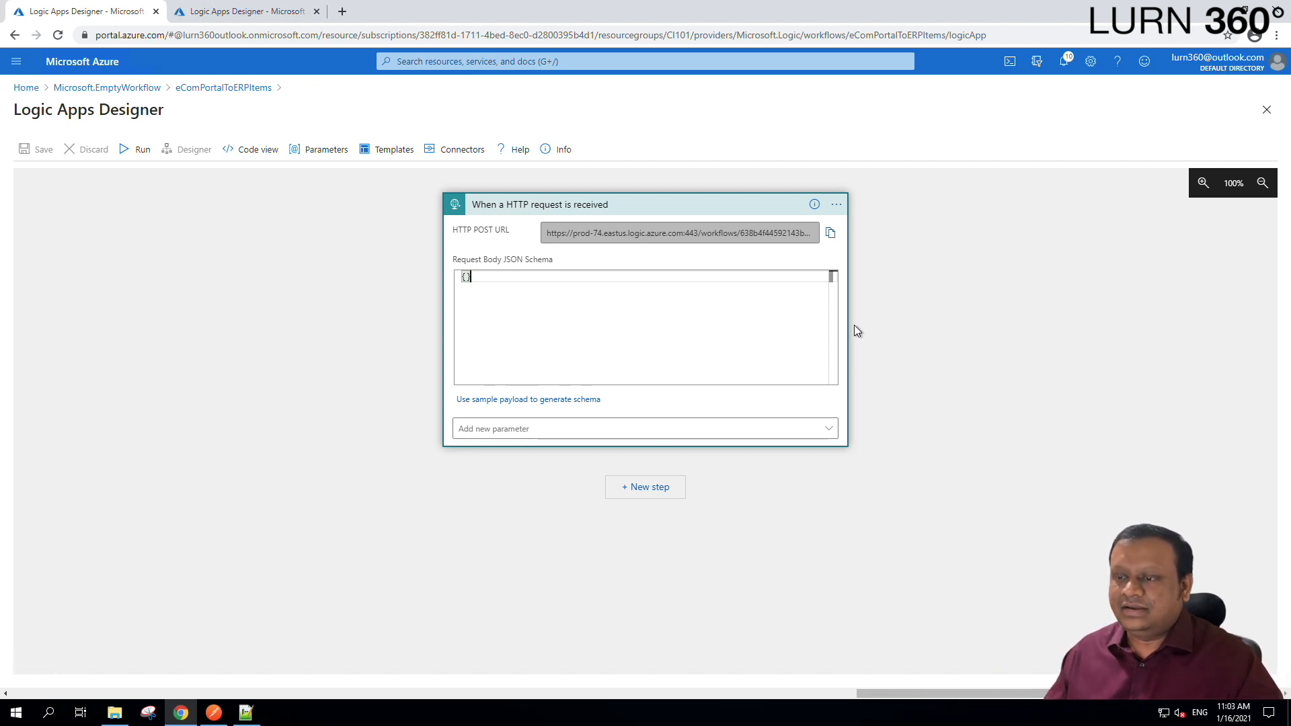
click(637, 494)
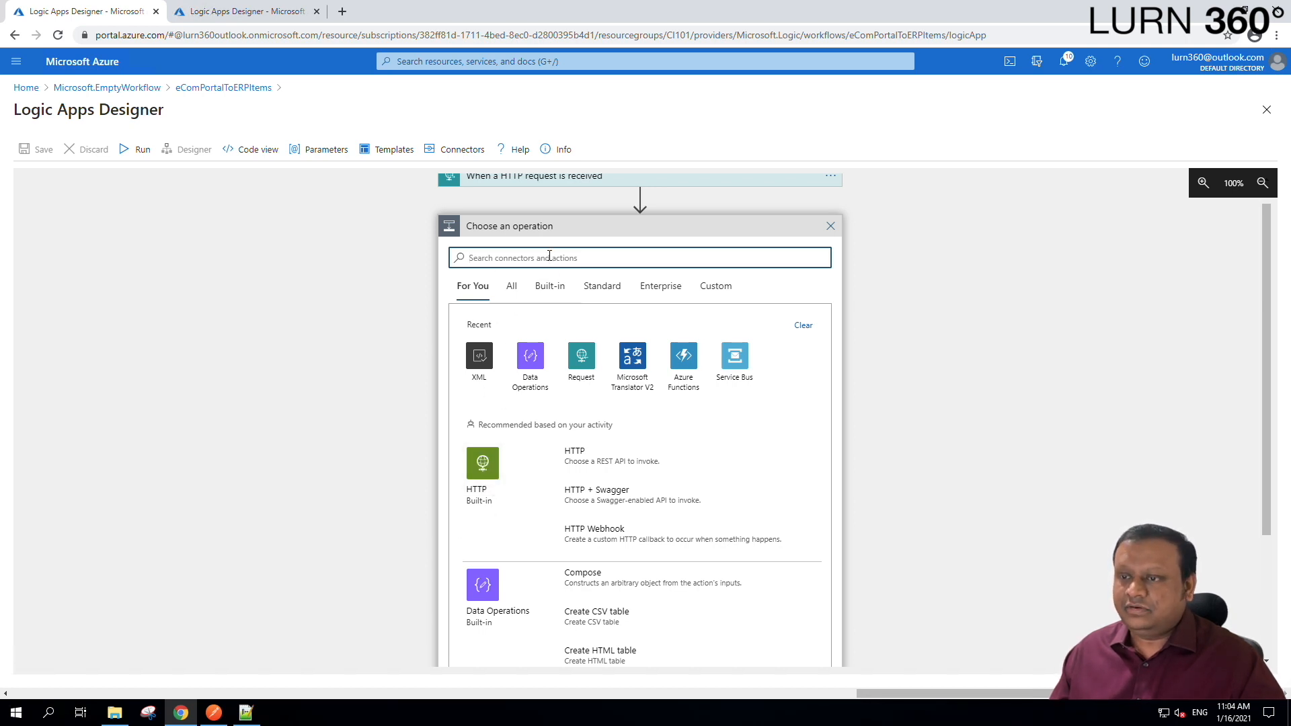
text(http)
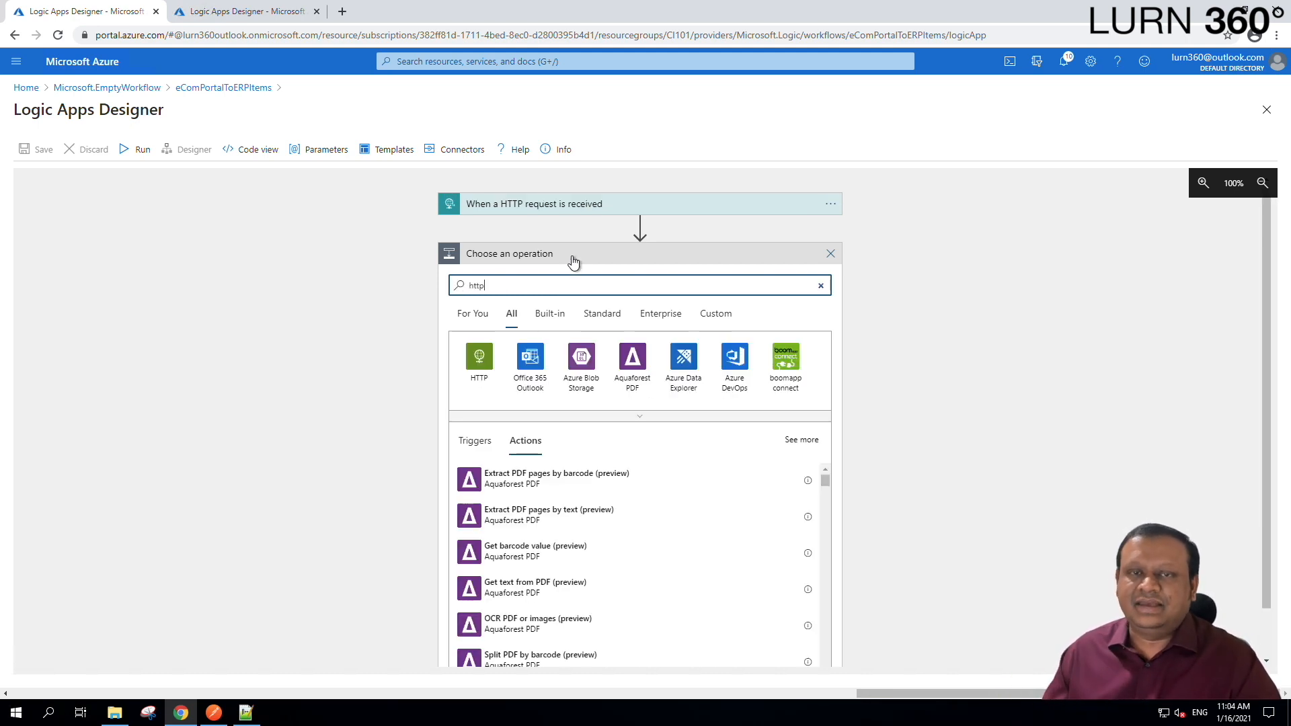
click(480, 360)
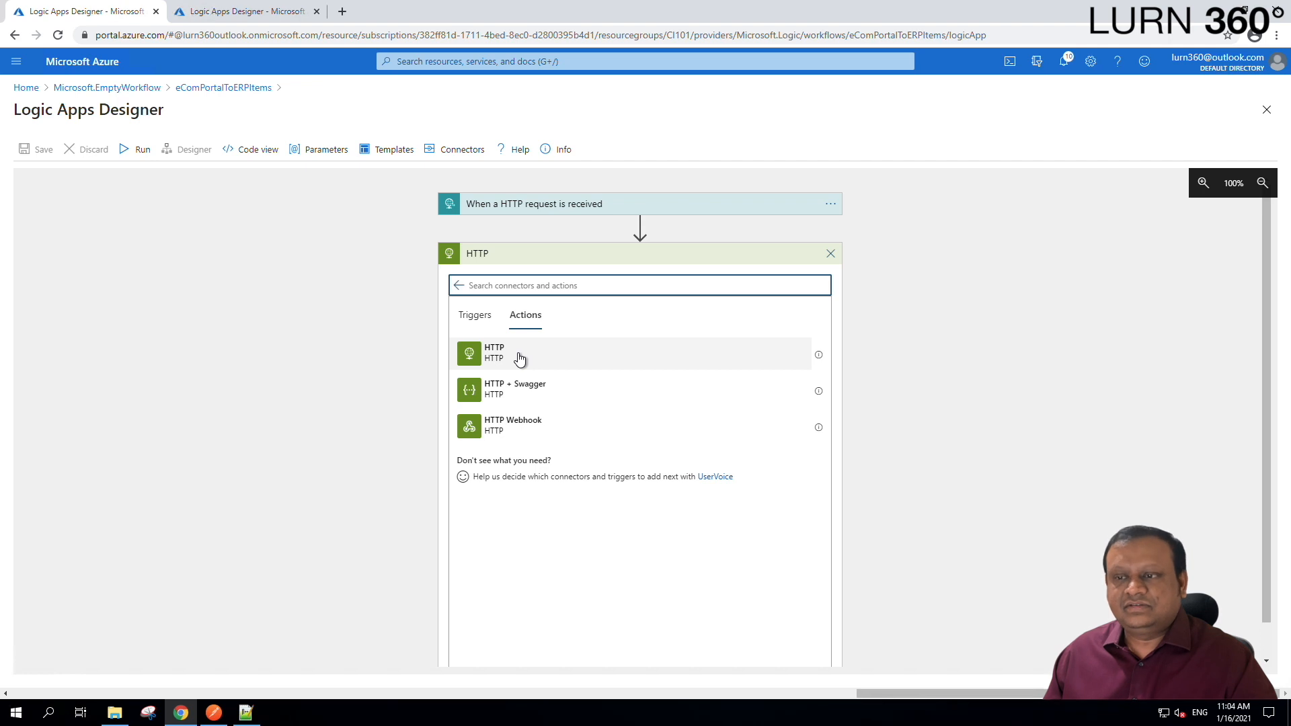
click(519, 358)
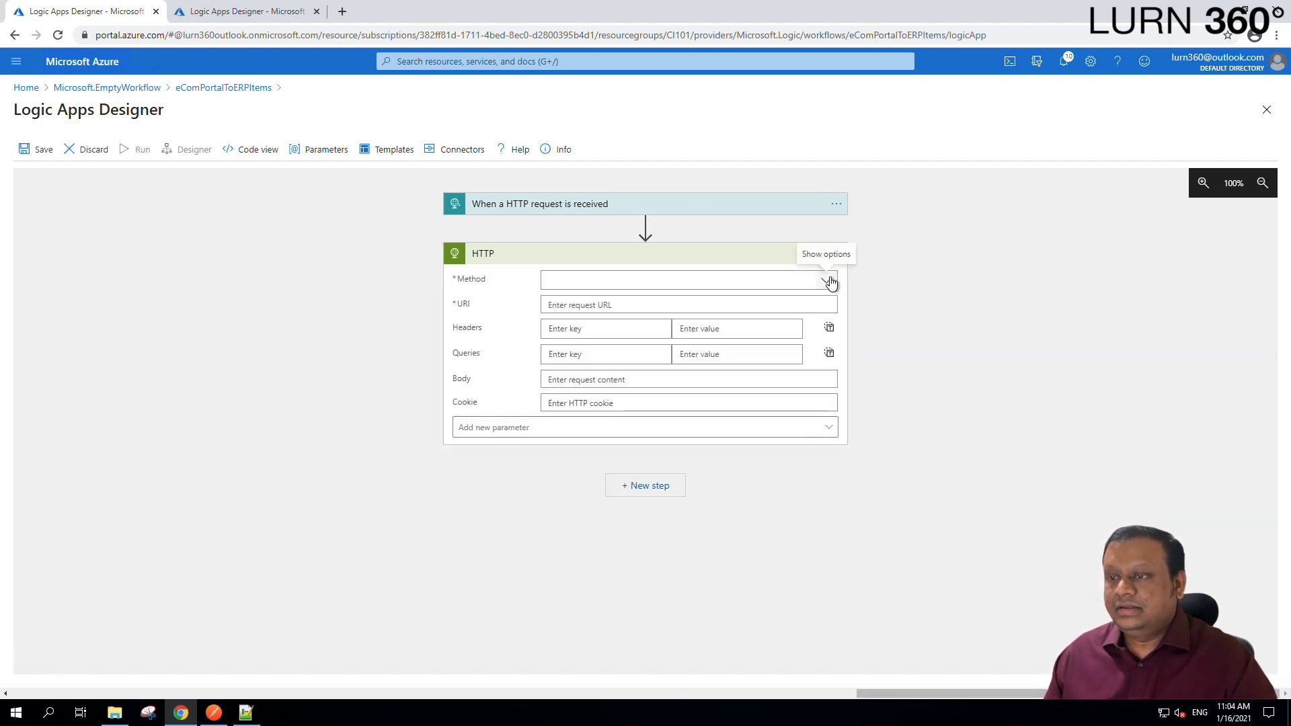
click(614, 286)
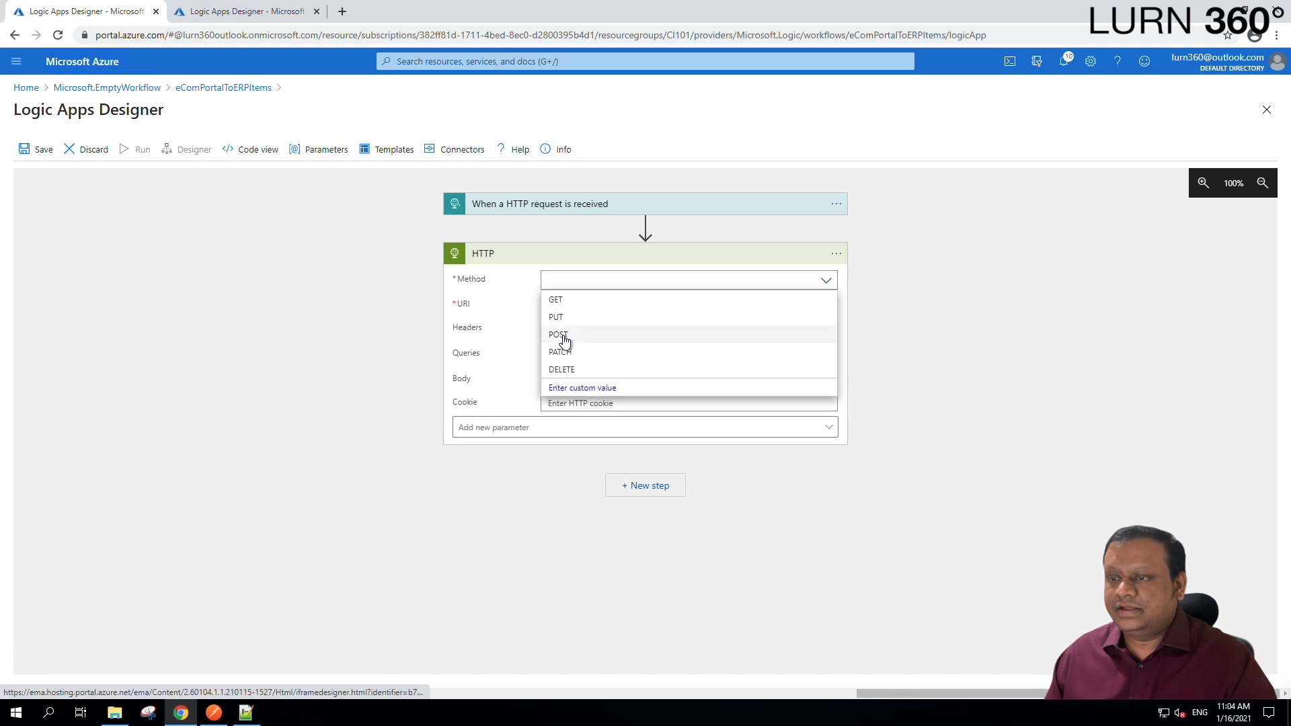
click(564, 336)
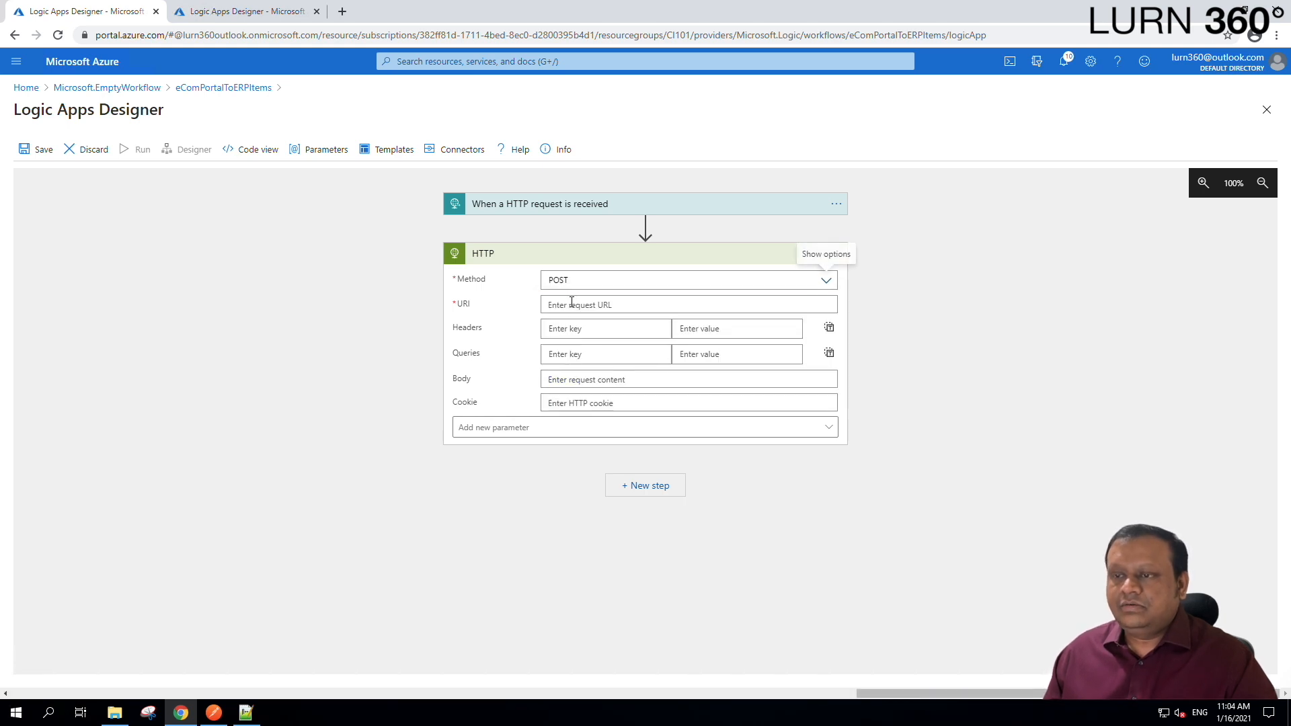
Select the ERP endpoint URL on line 3 of the Notepad++ notes and return to the designer.
click(245, 711)
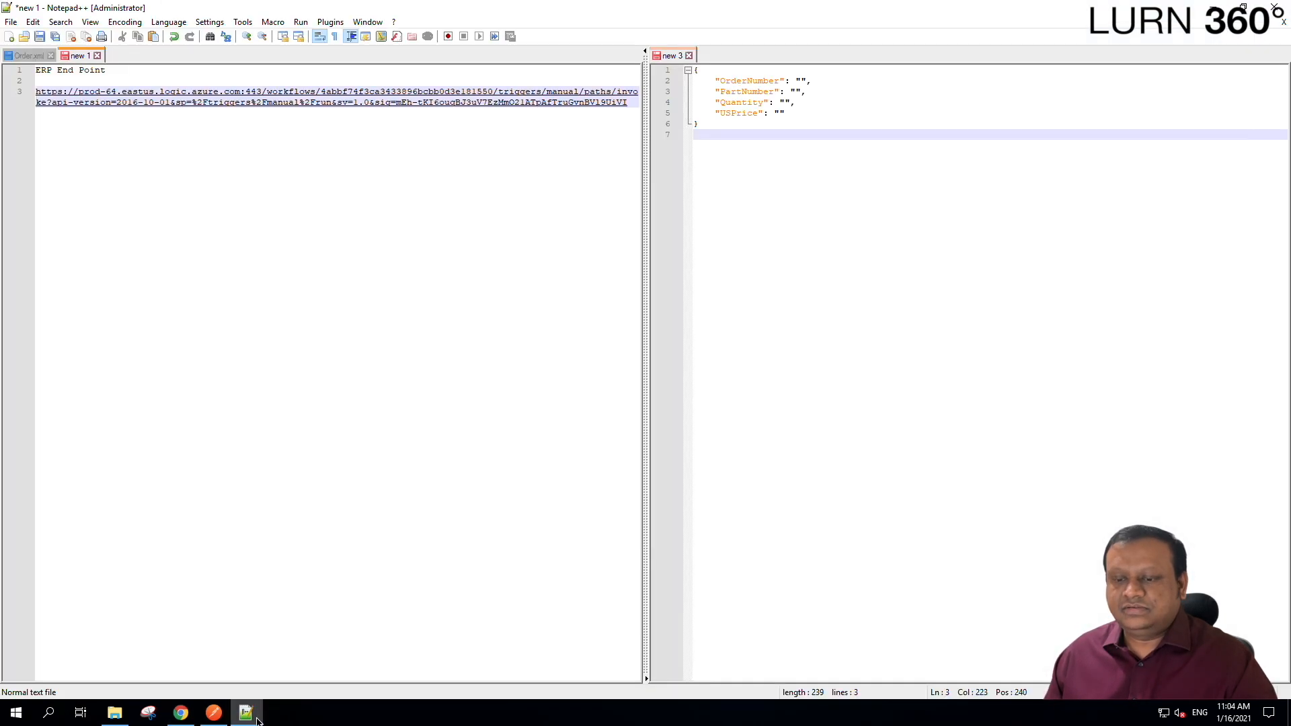
drag(628, 102, 121, 87)
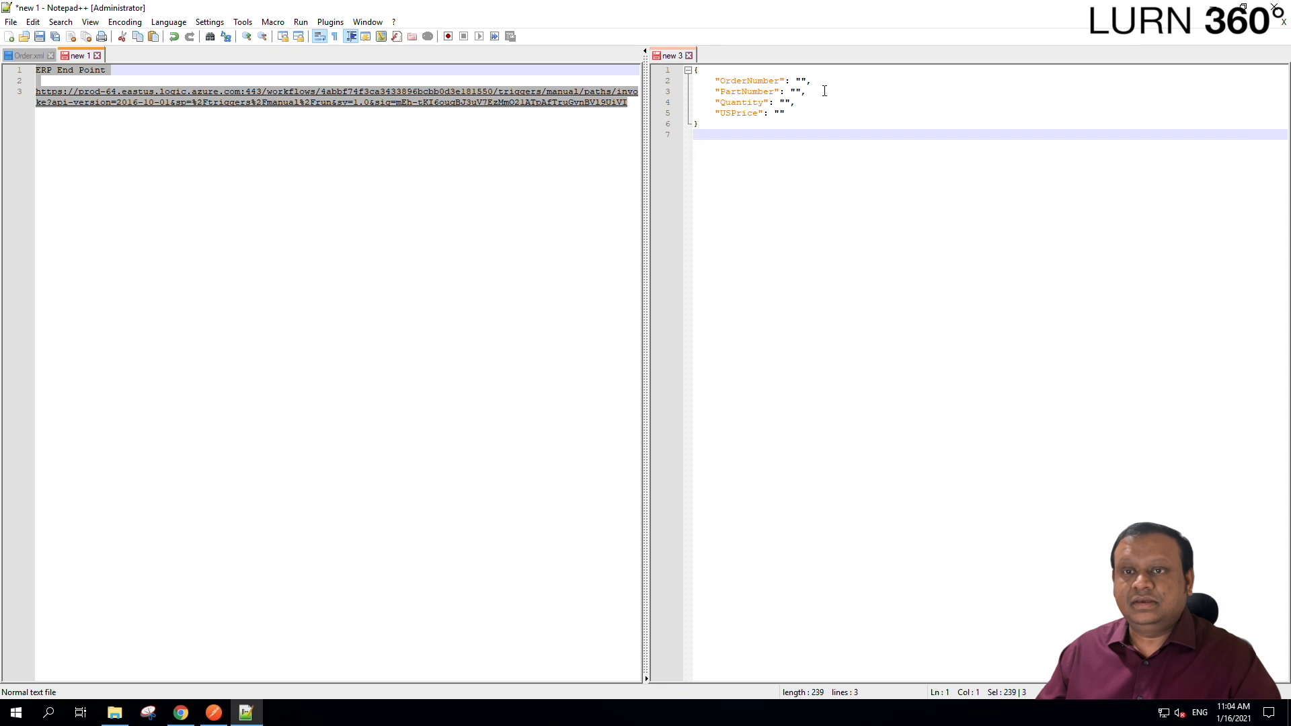
drag(46, 70, 35, 92)
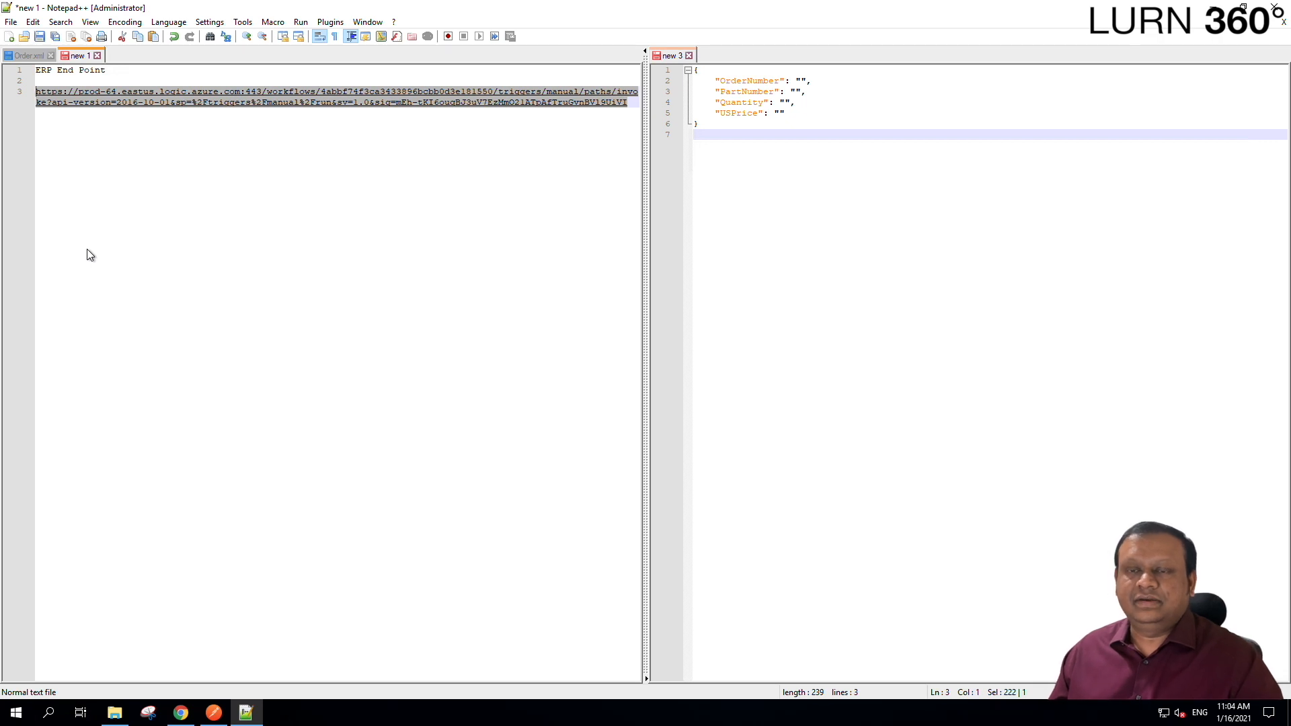
click(180, 713)
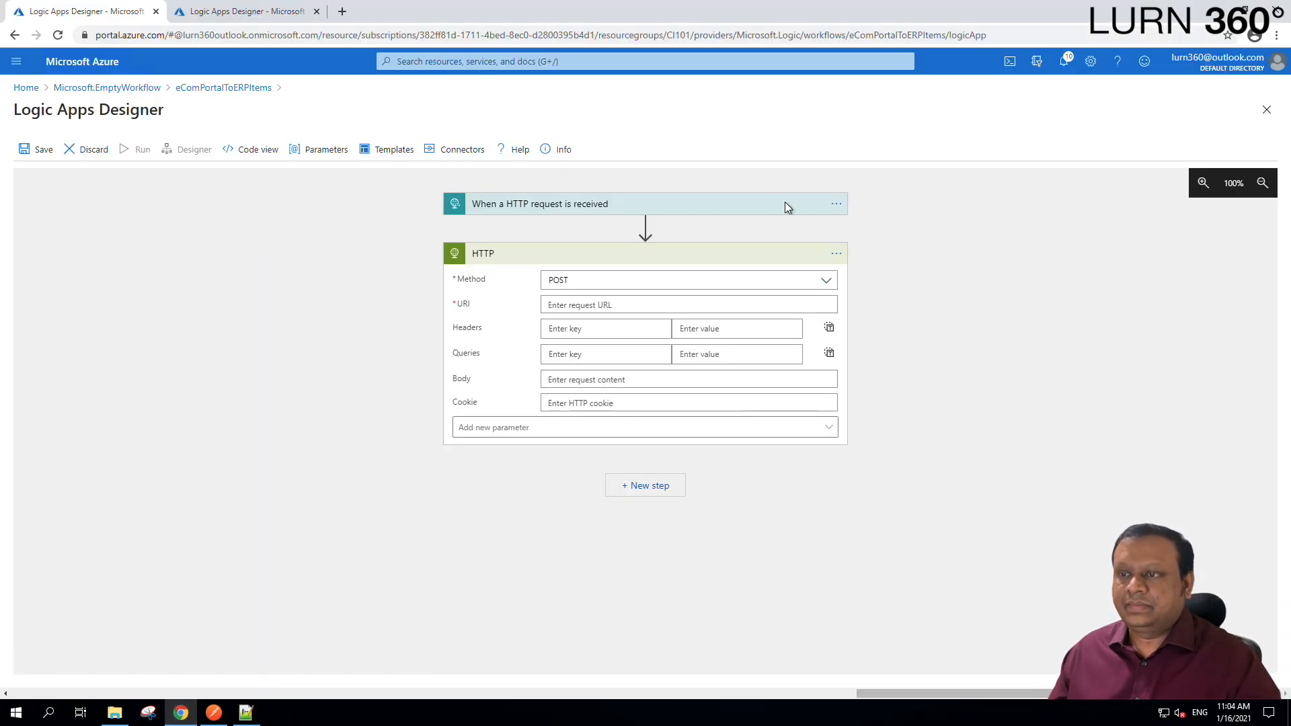
Paste the ERP endpoint URL into the HTTP action's URI field.
click(582, 306)
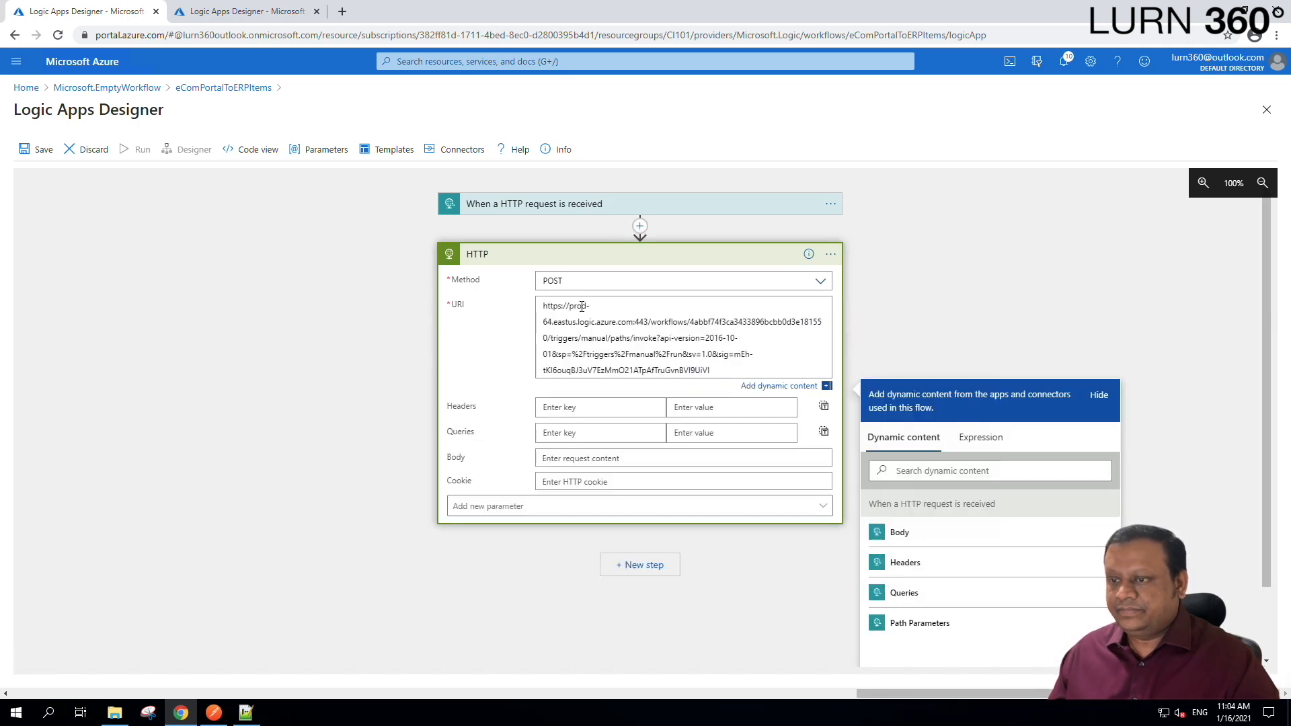
scroll(595, 350, down, 1)
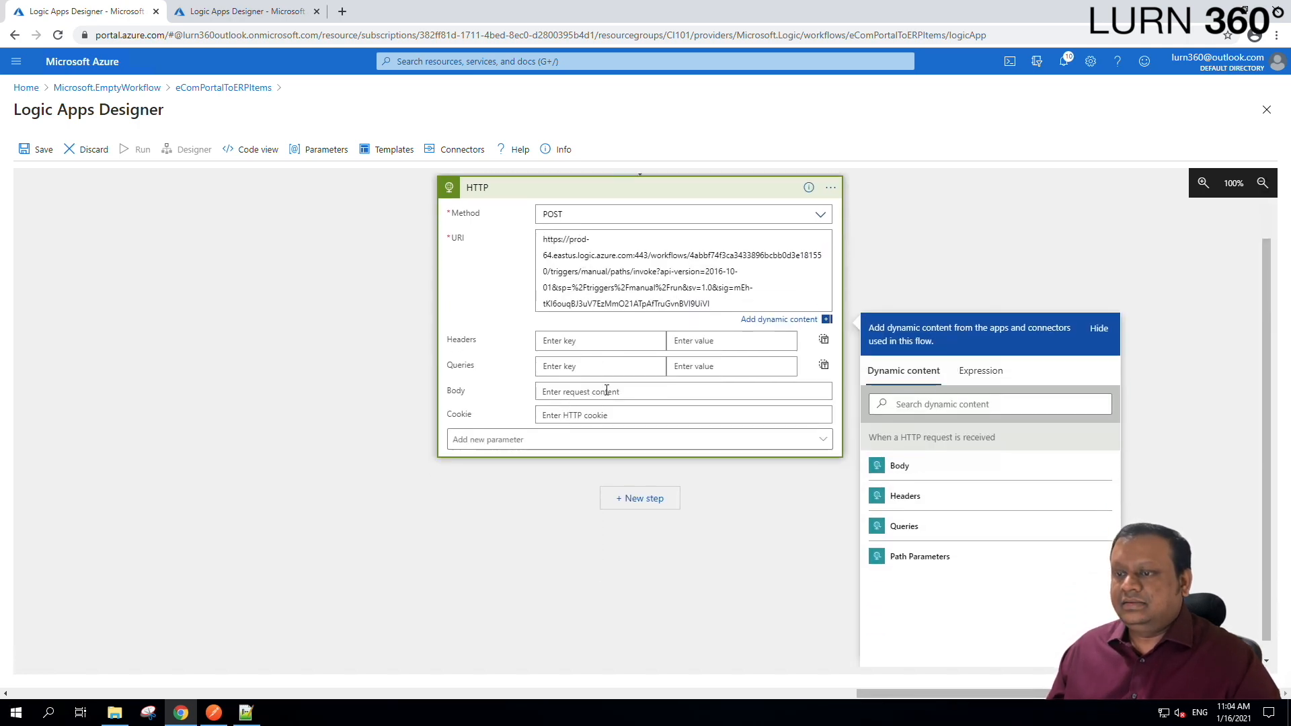
Paste the OrderNumber/PartNumber/Quantity/USPrice JSON template from Notepad++ into the Body field.
click(246, 713)
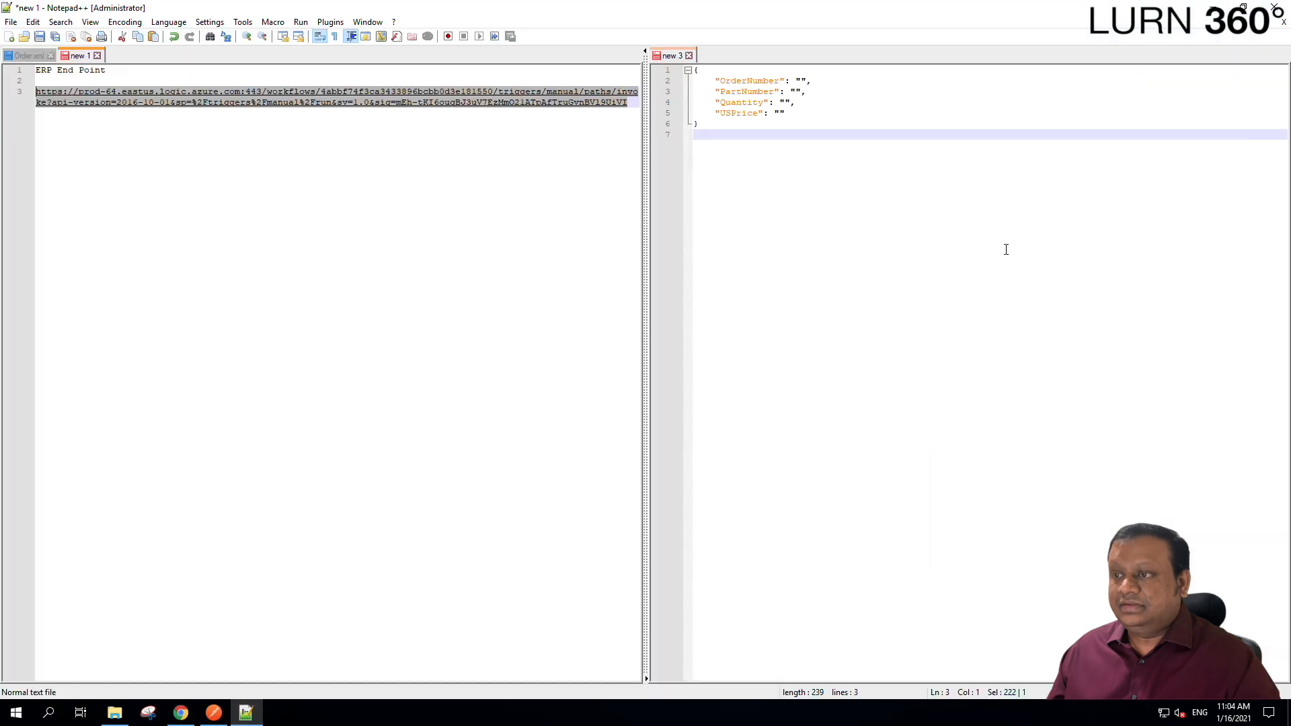
drag(834, 196, 668, 38)
key(ctrl+c)
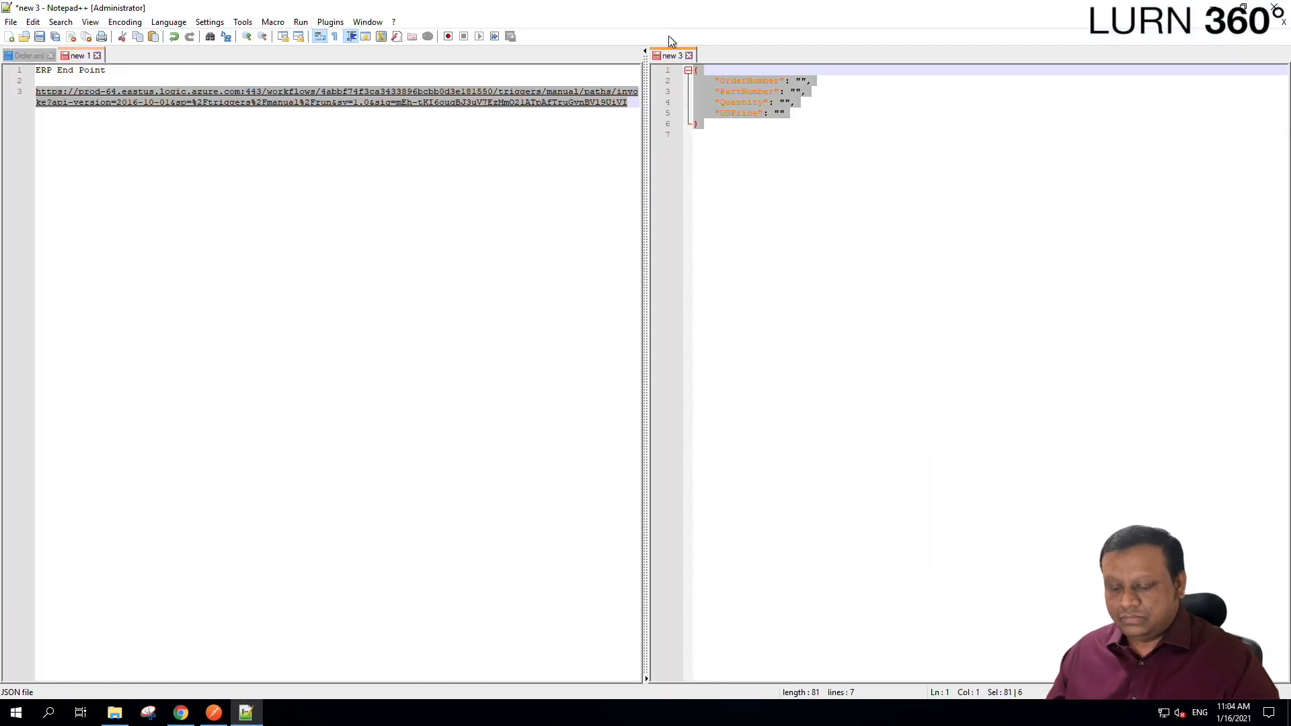
click(188, 713)
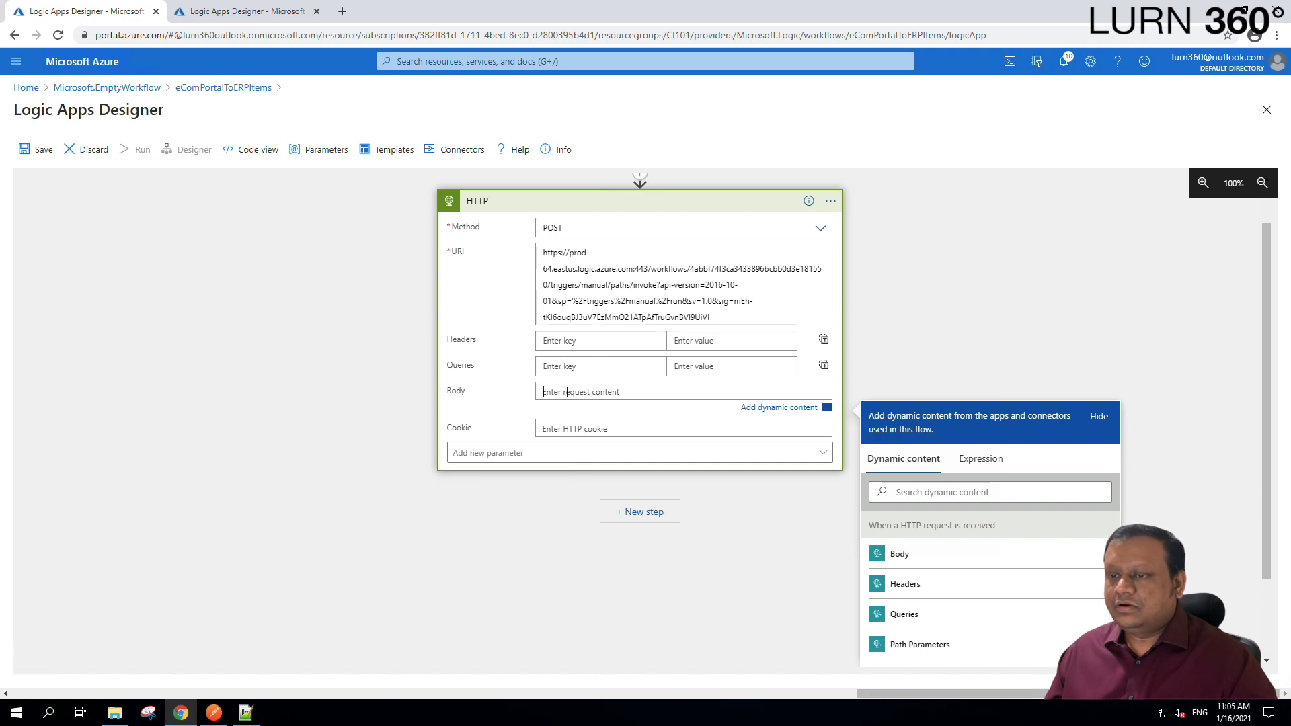
key(ctrl+v)
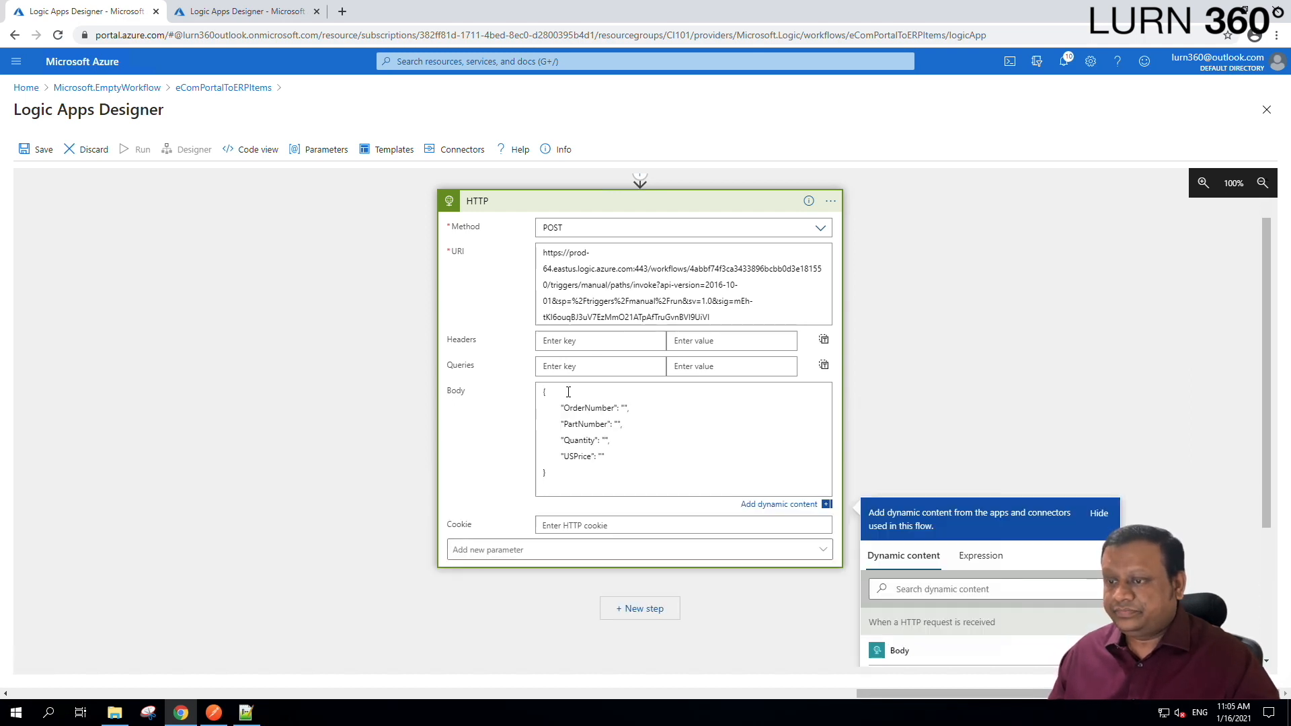
key(BackSpace)
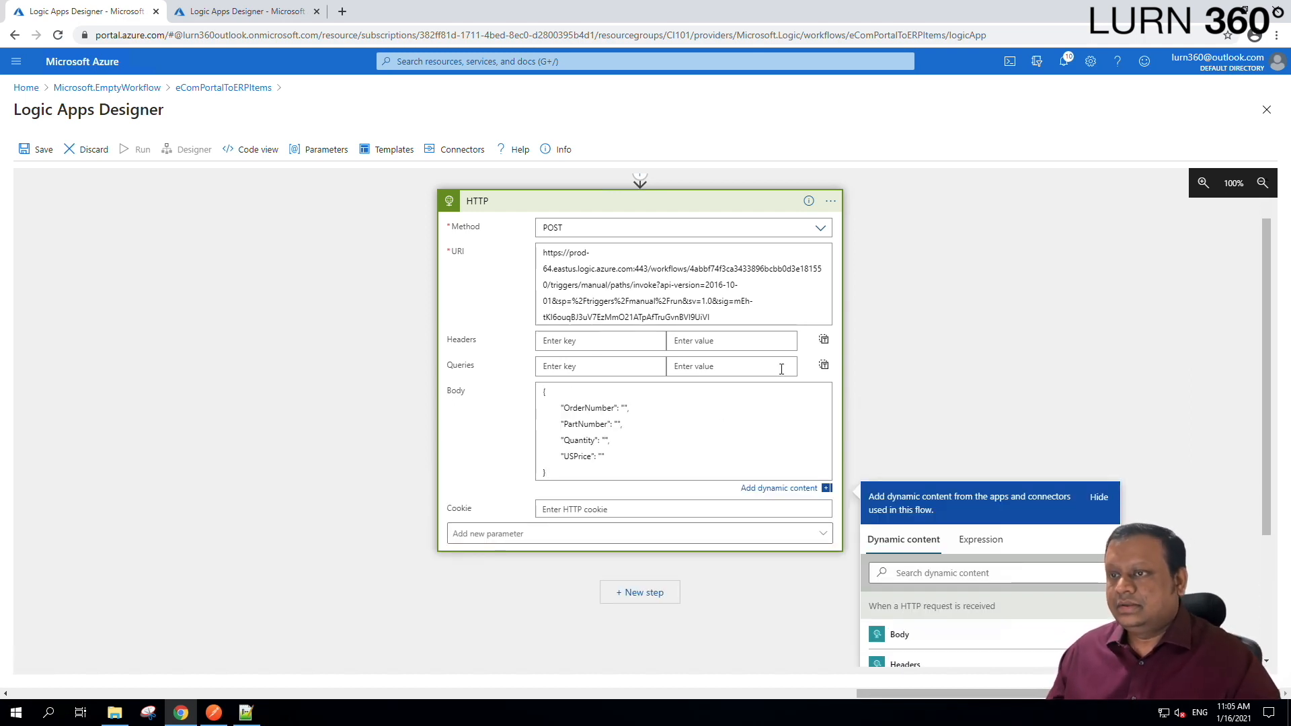
scroll(978, 388, down, 3)
scroll(979, 389, up, 4)
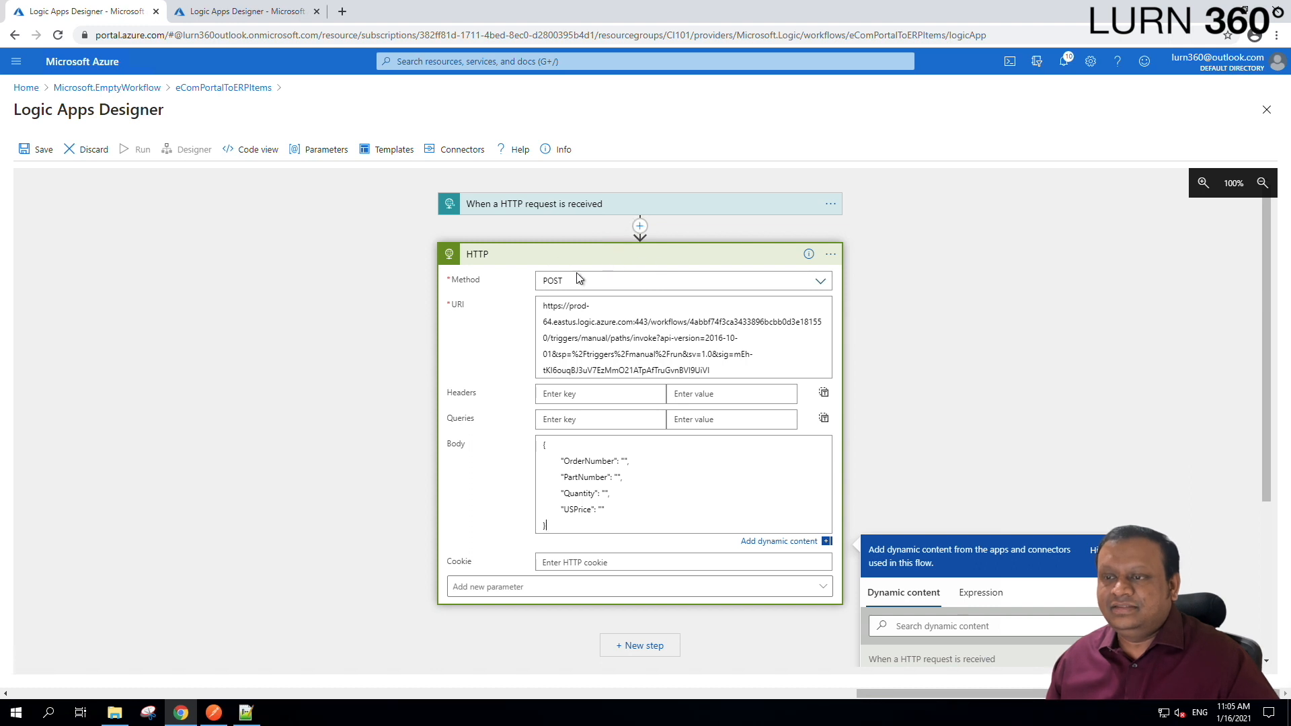
scroll(602, 316, down, 2)
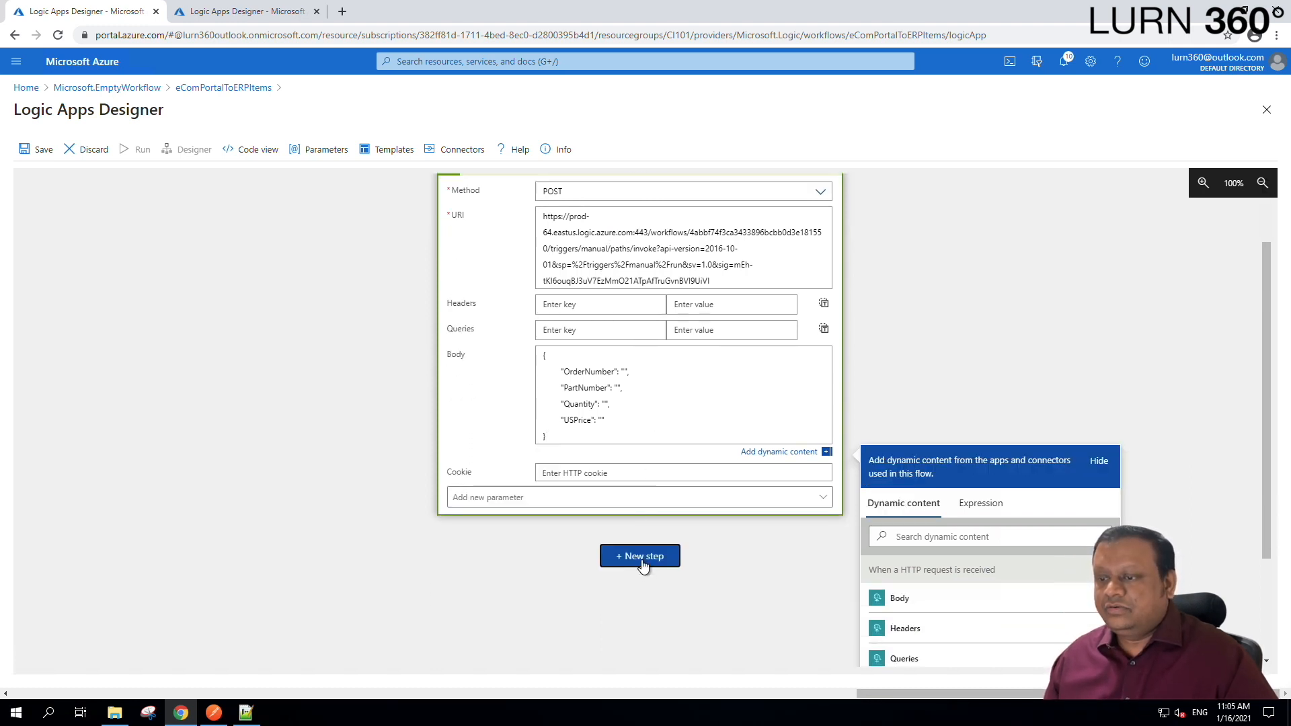
Add a Request > Response action after the HTTP action, keeping status code 200.
click(642, 558)
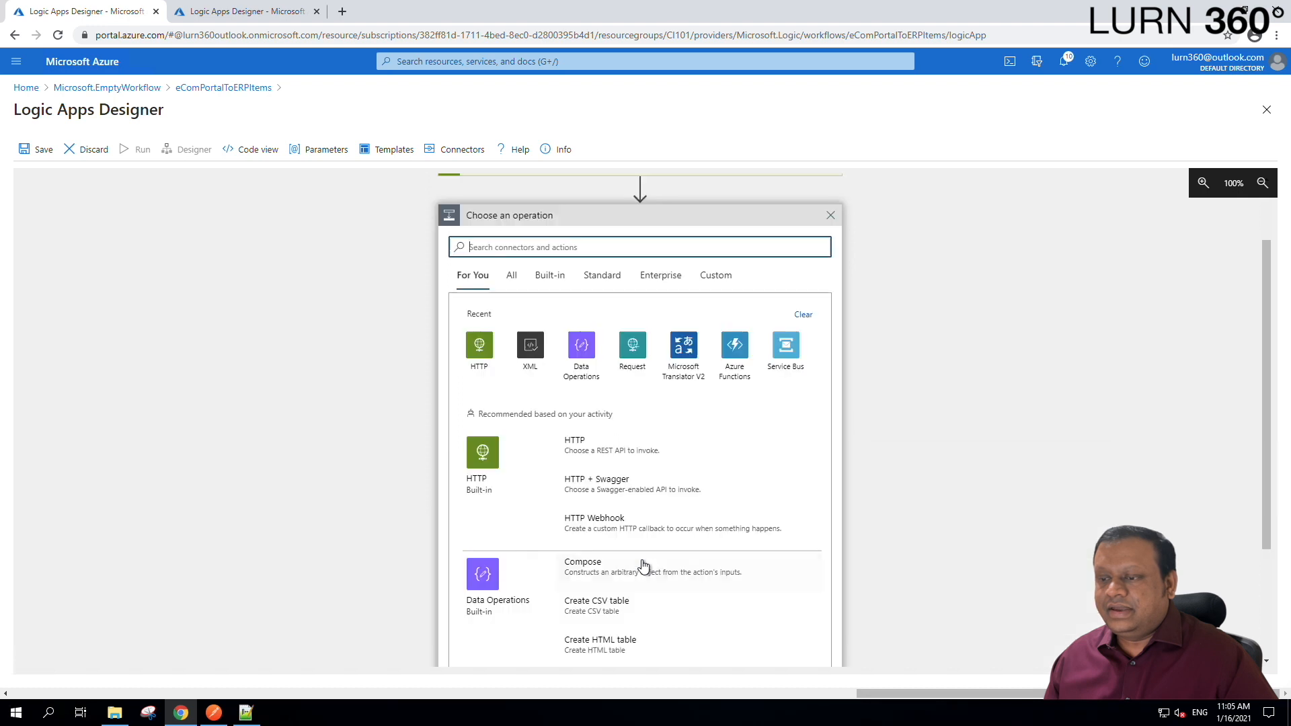
click(632, 349)
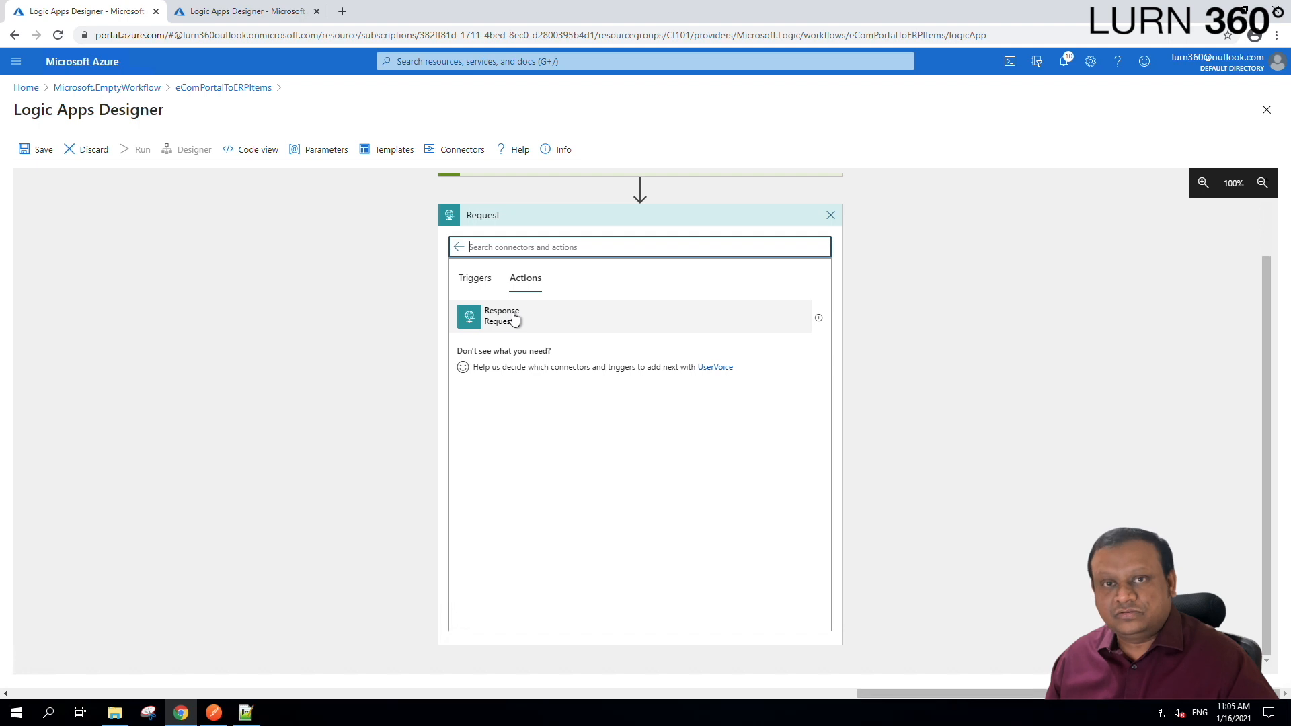
click(514, 318)
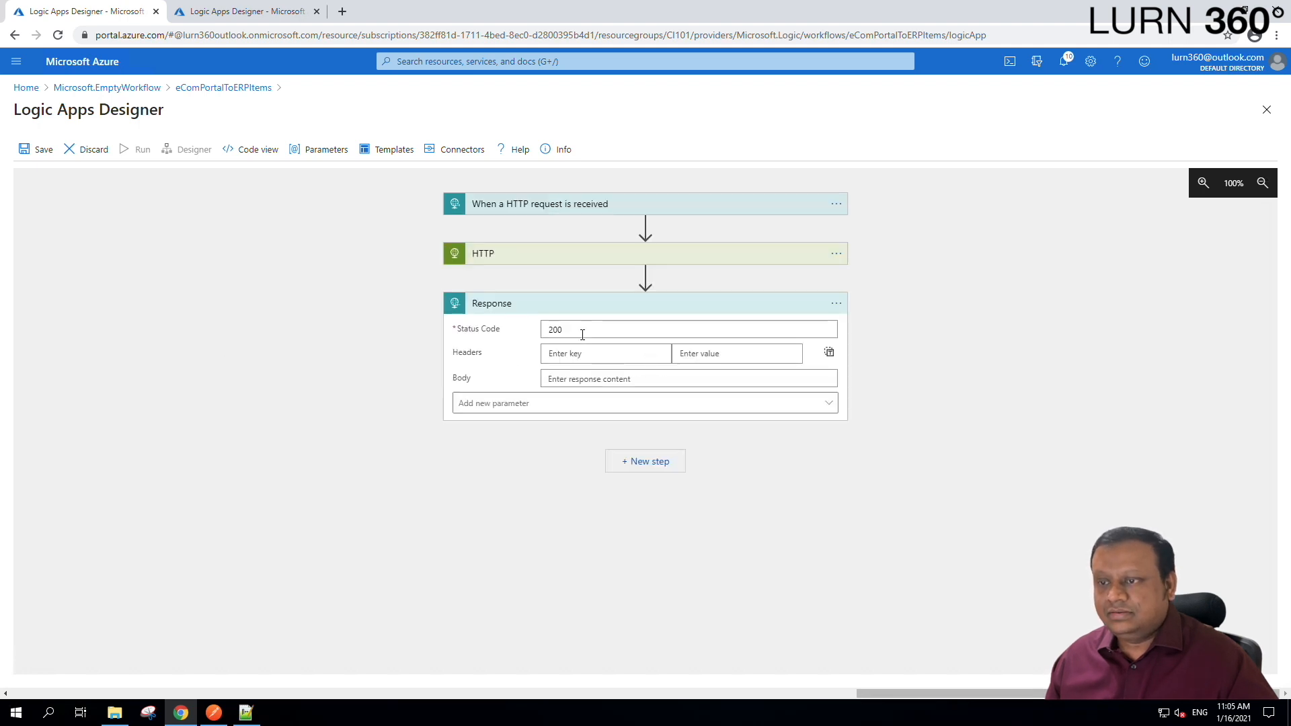
double_click(554, 330)
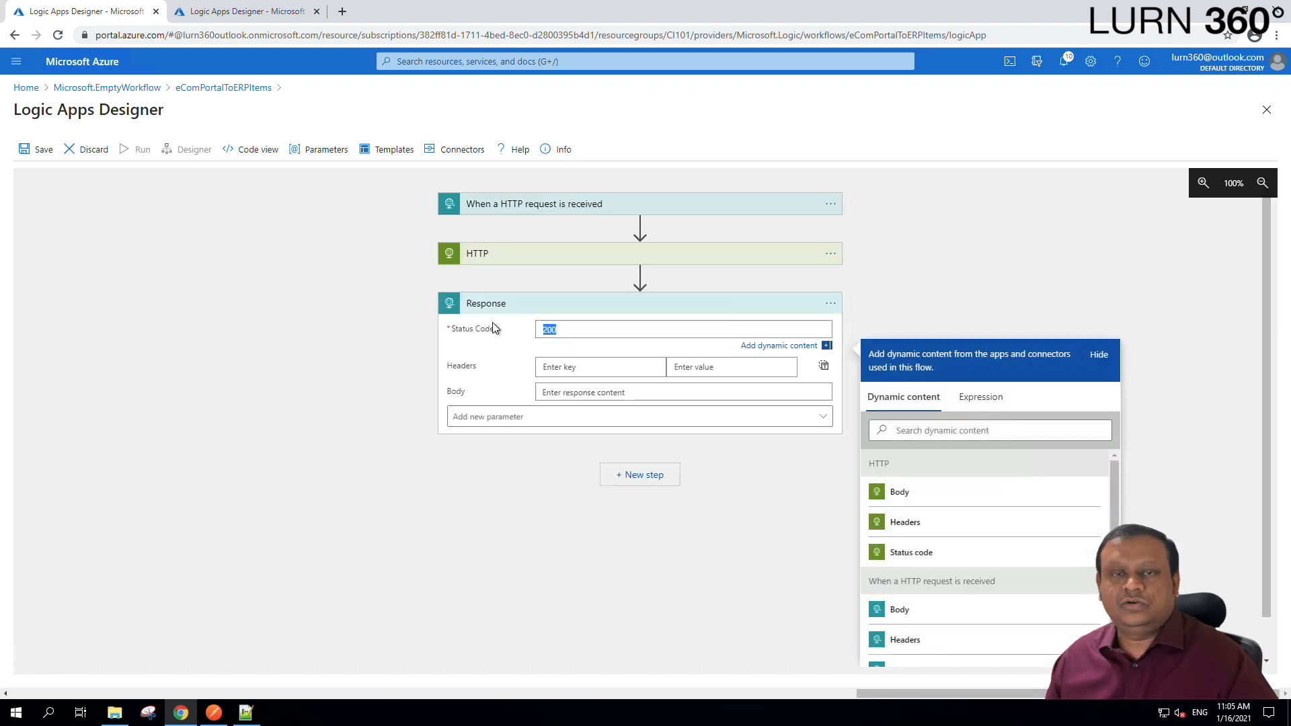
click(573, 330)
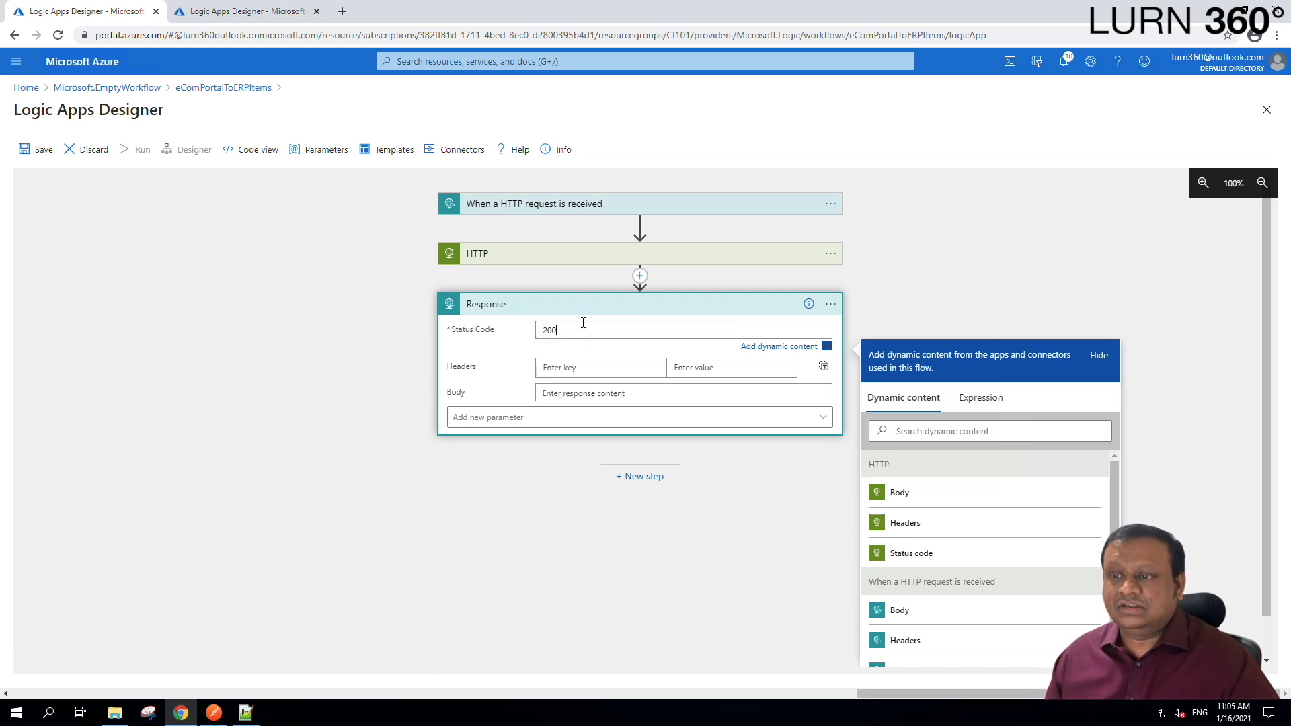
drag(574, 327, 435, 330)
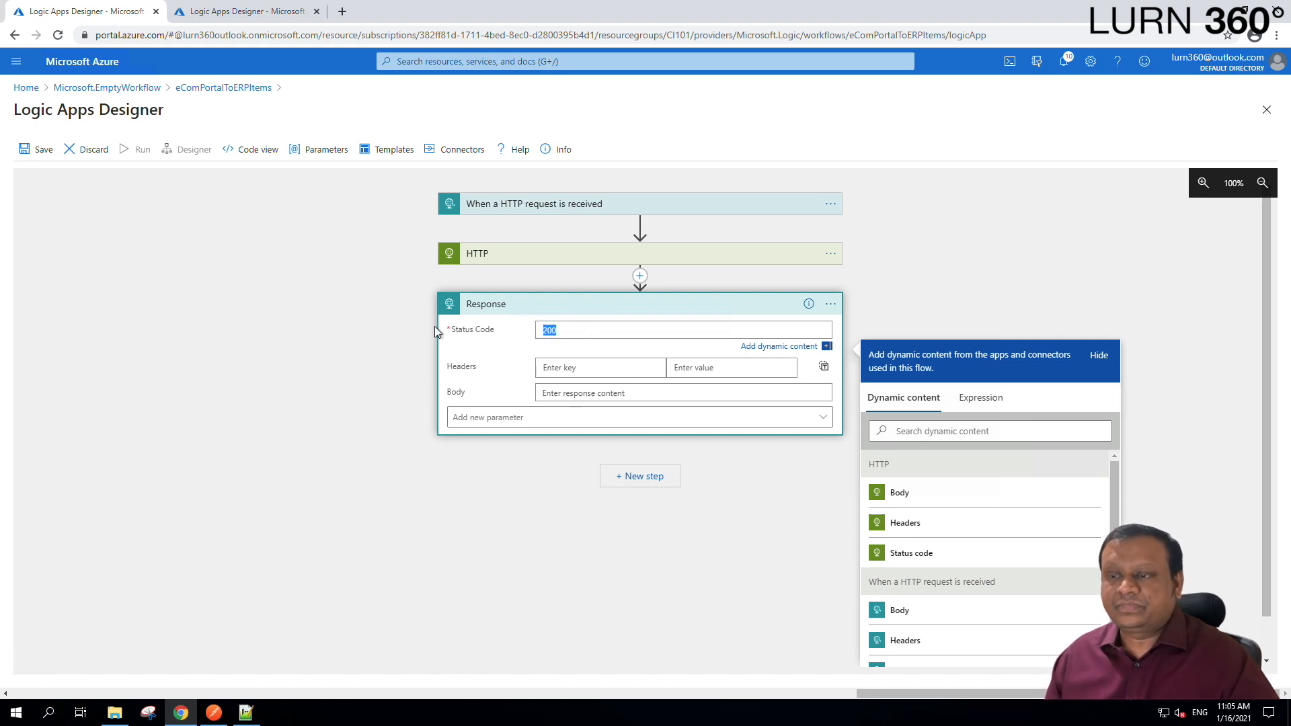
click(686, 307)
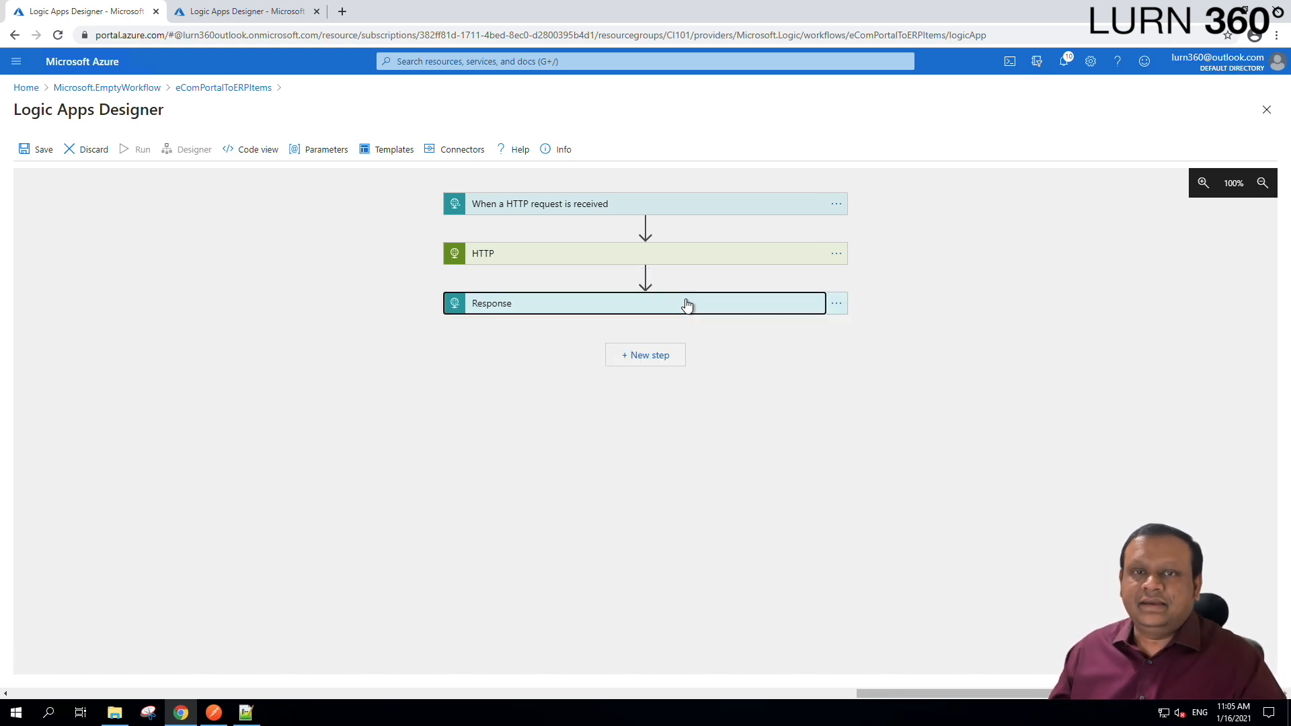
Expand the HTTP action and review the four empty JSON property lines in its Body.
click(688, 261)
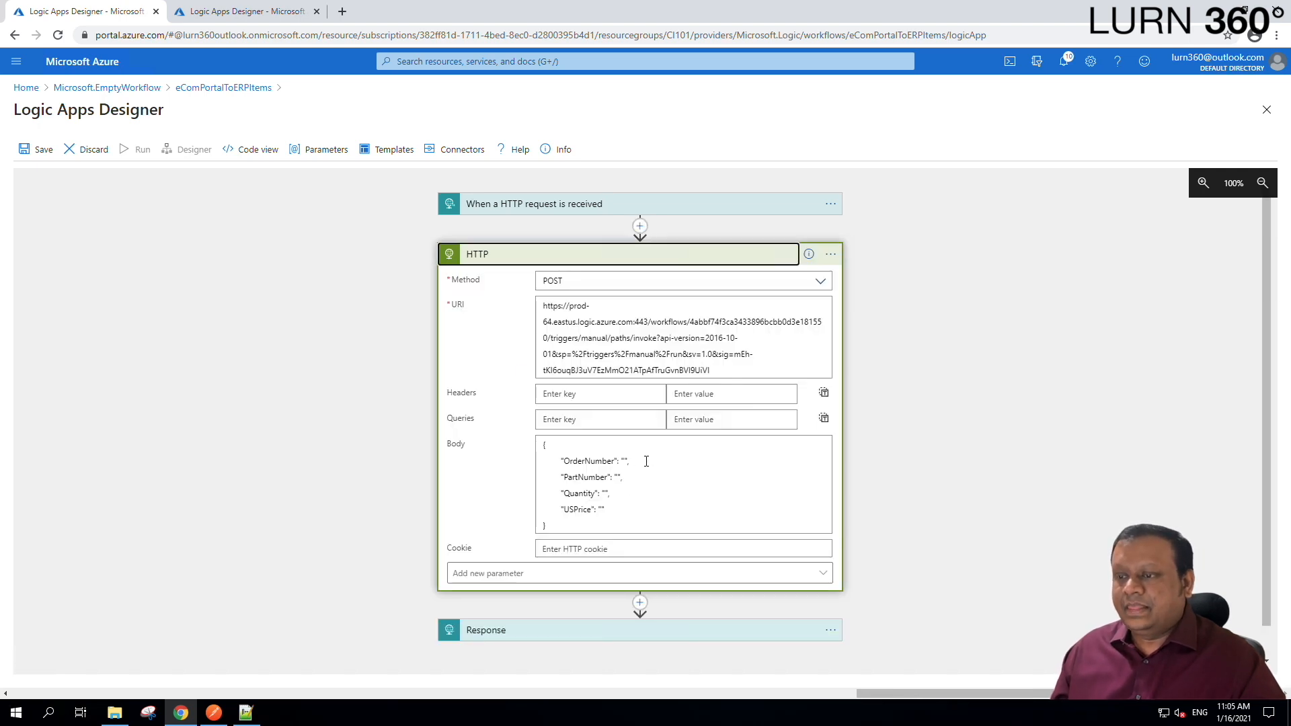
click(647, 489)
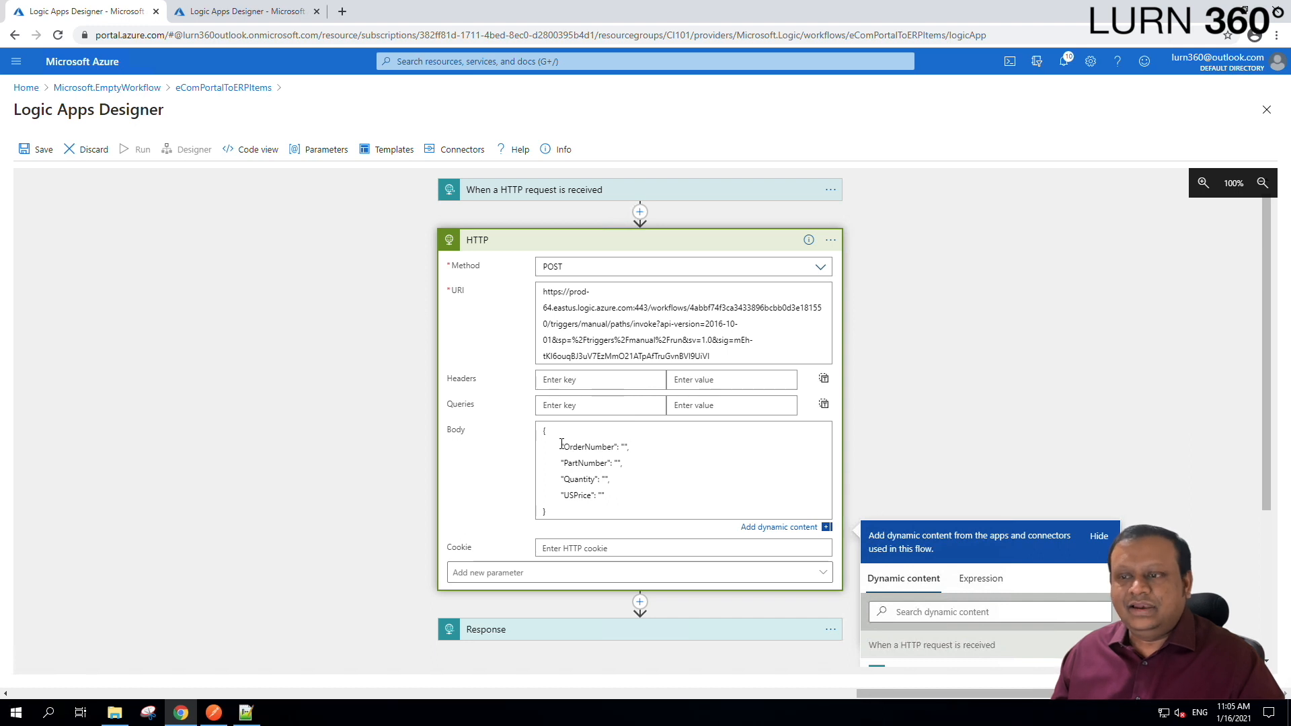
drag(561, 447, 610, 497)
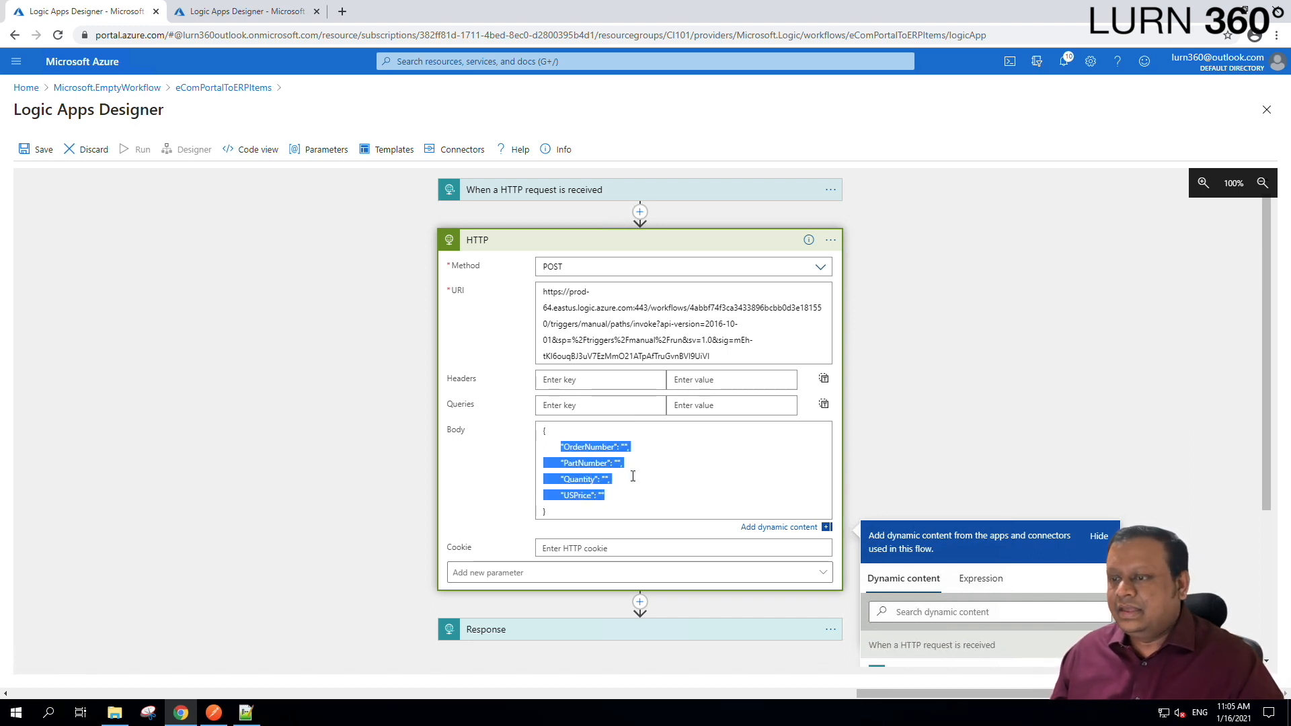
click(629, 475)
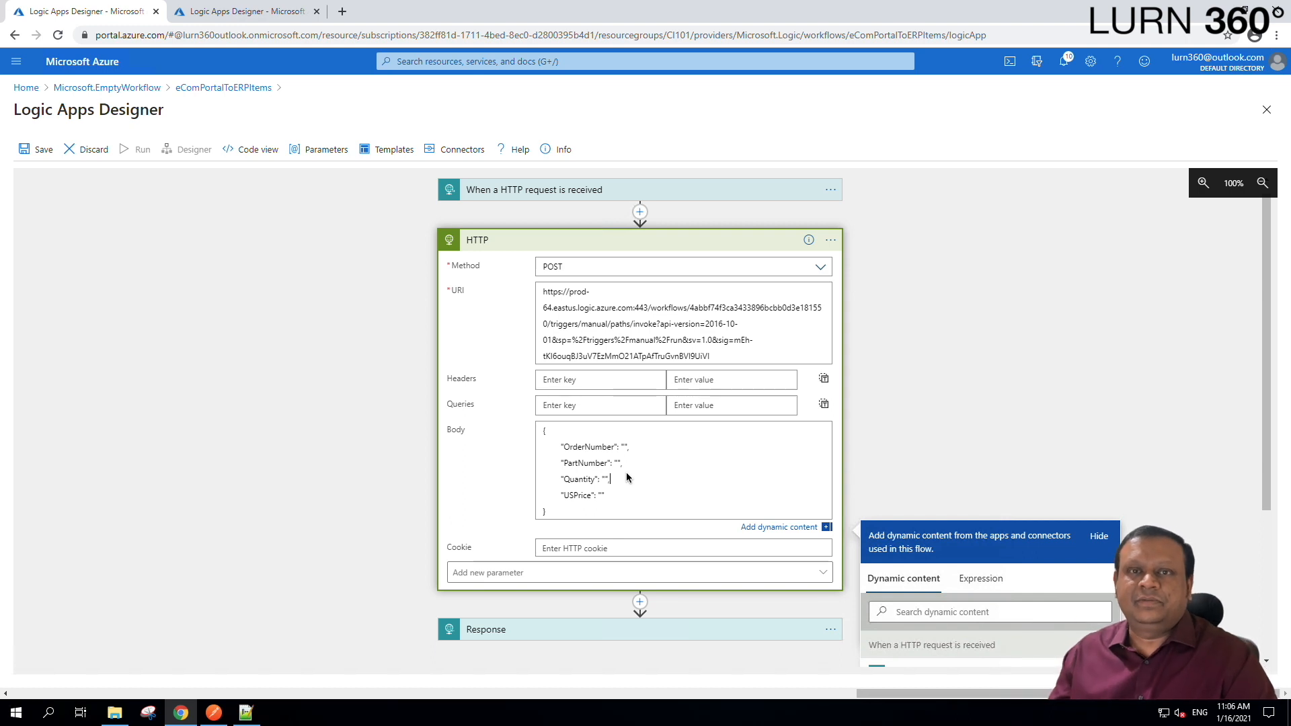
Launch XmlViewer.exe from the Downloads > dansharpxmlviewer > DanSharp XmlViewer folder.
click(120, 718)
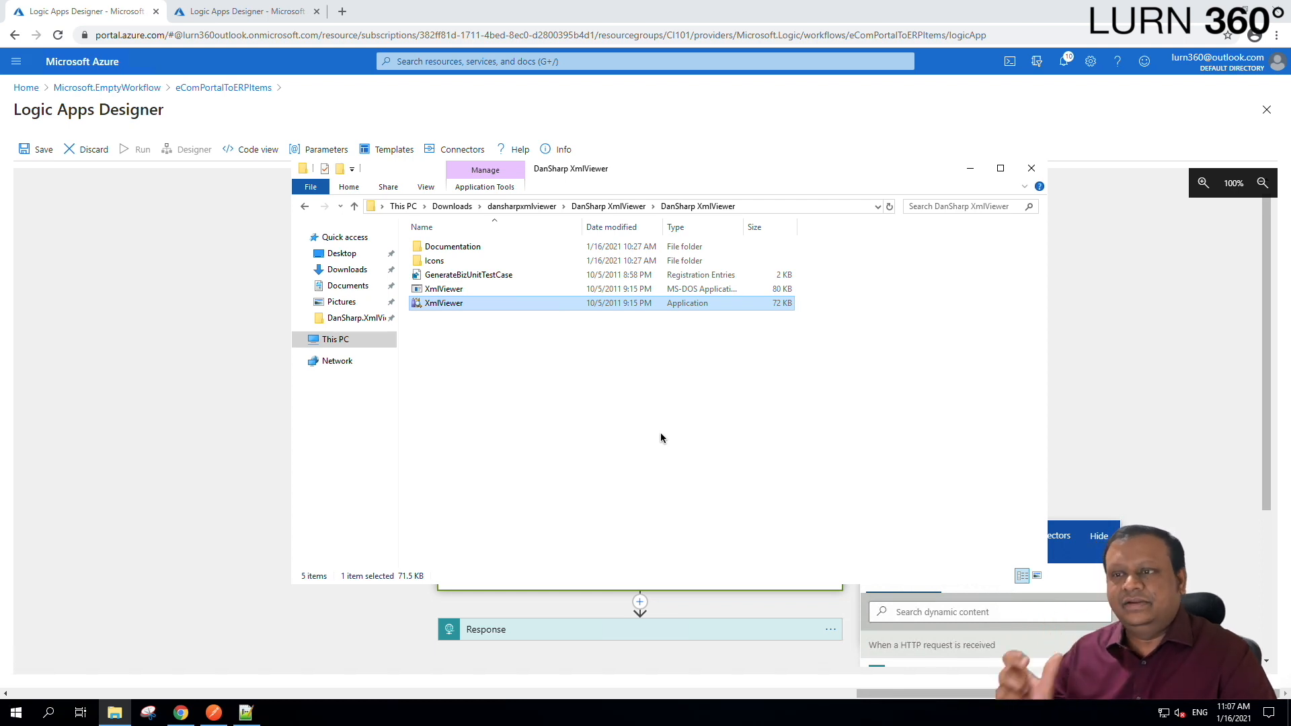
click(1118, 343)
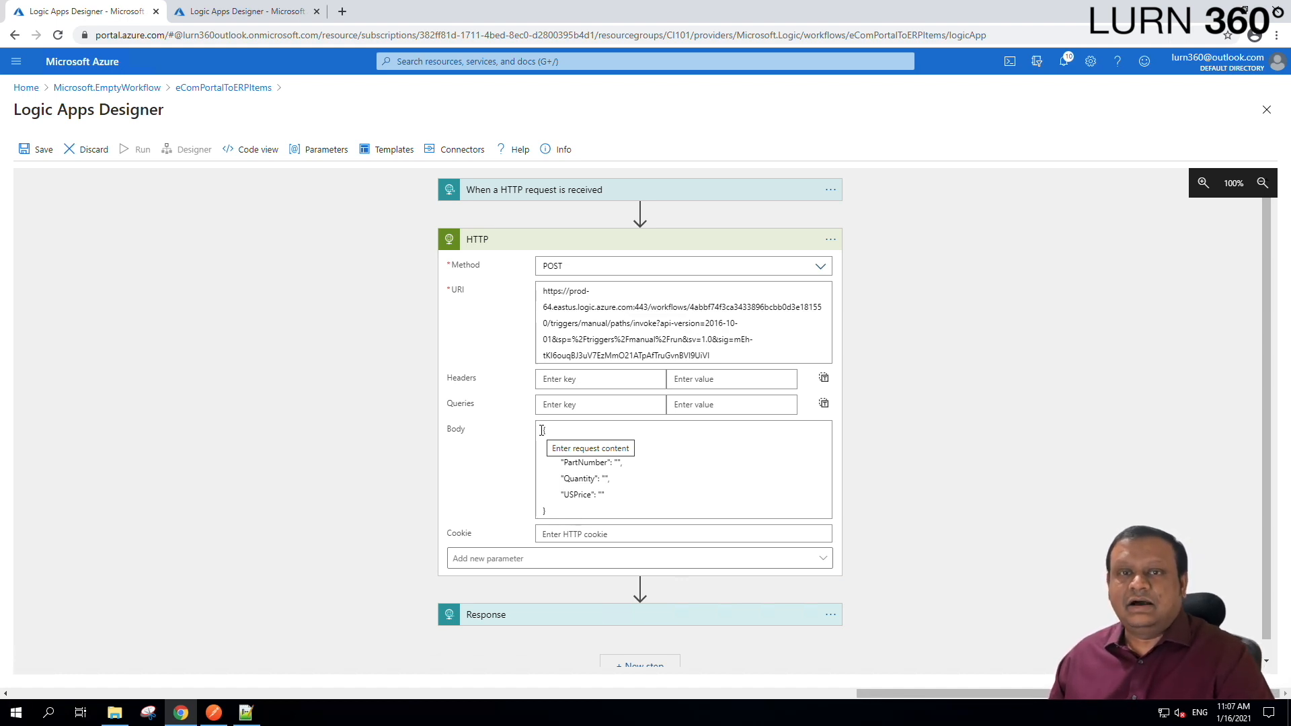
click(114, 712)
click(636, 374)
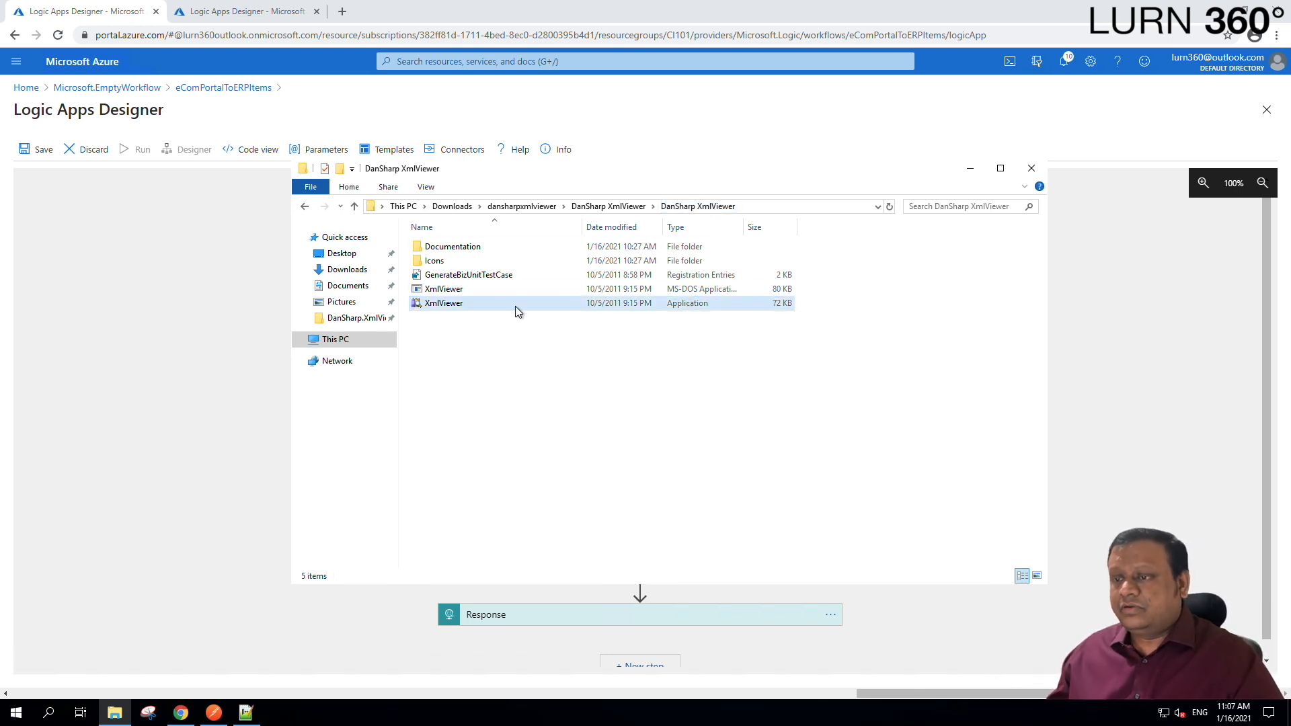
double_click(445, 304)
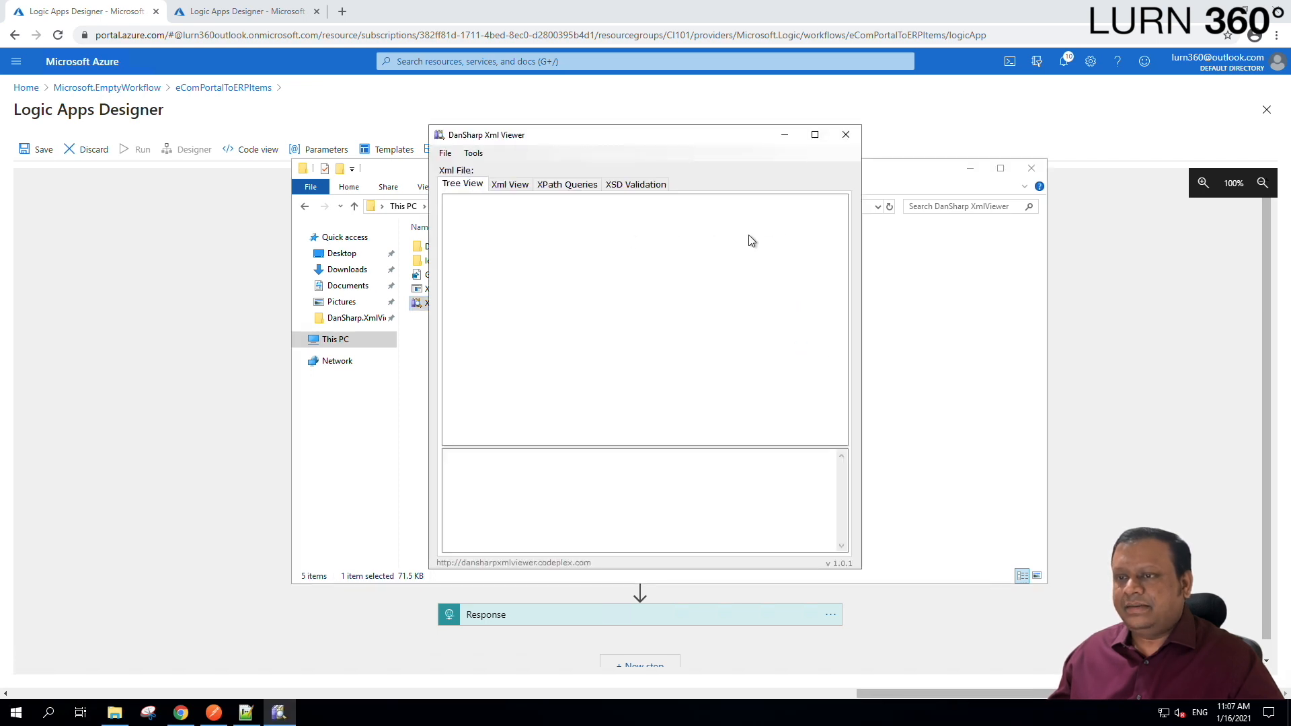
Show the Order.xml document in Notepad++.
click(245, 713)
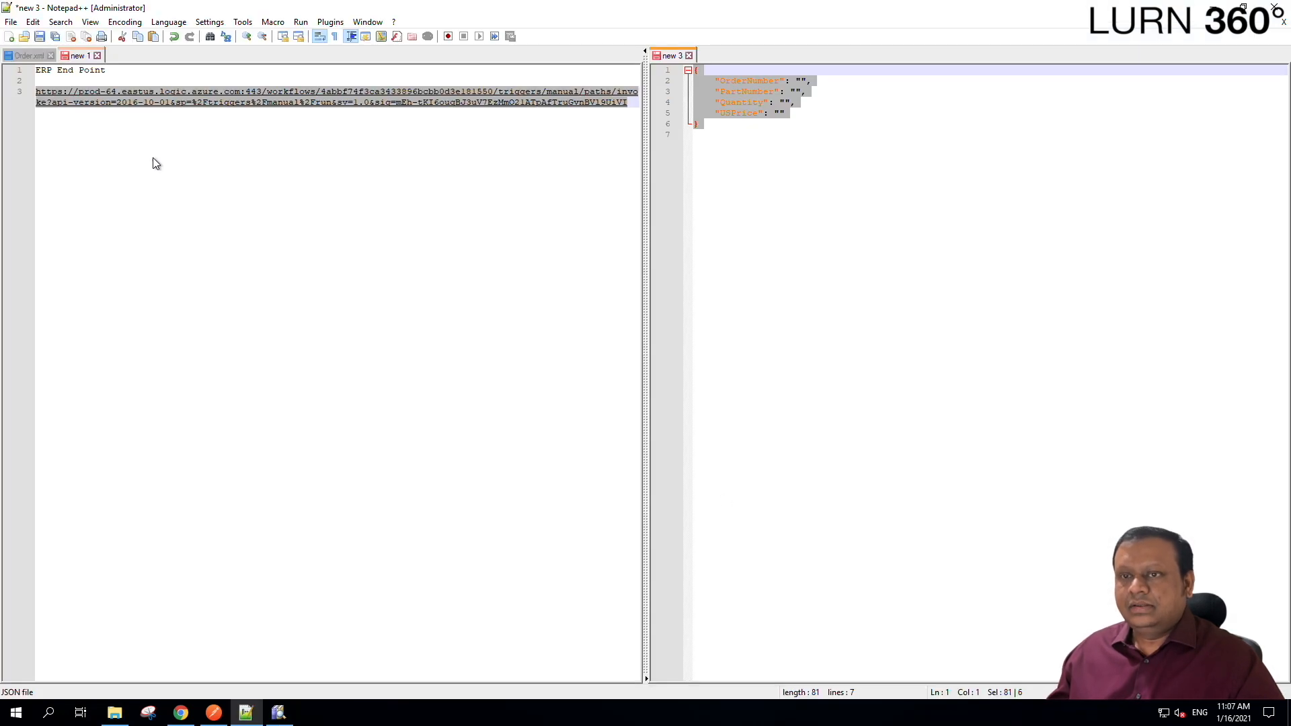
click(39, 56)
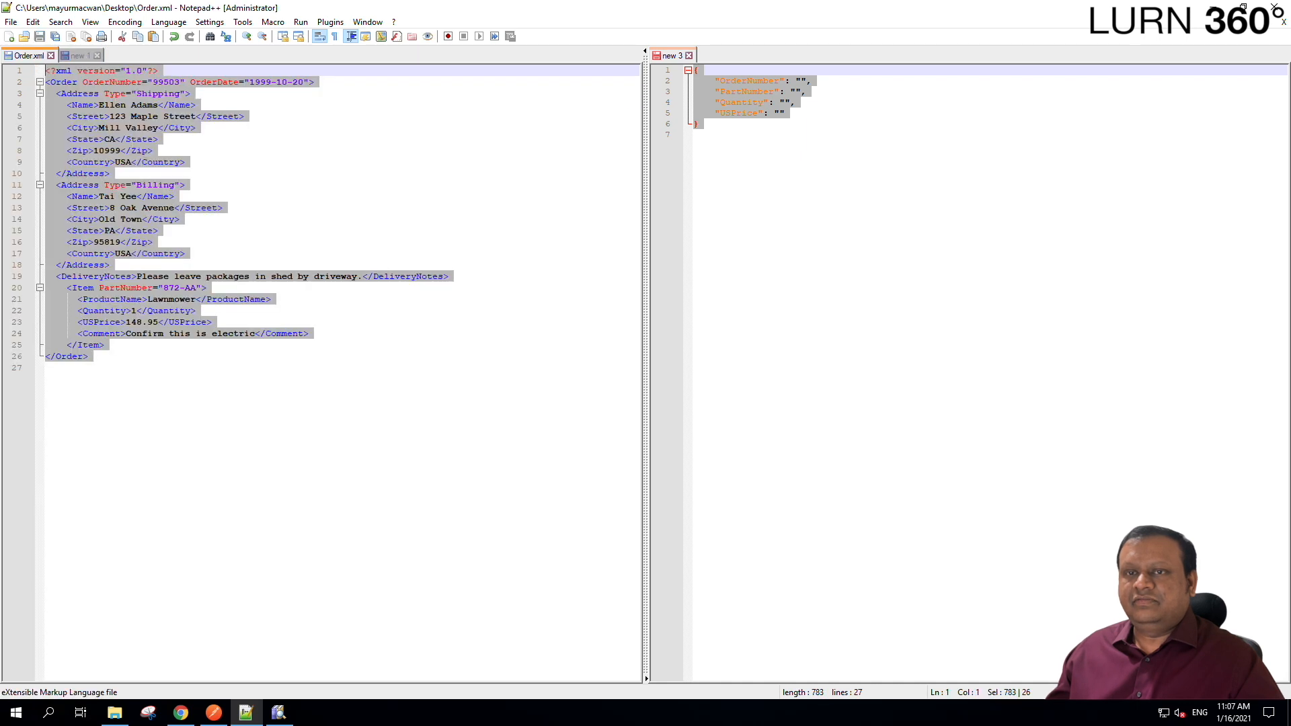
click(194, 119)
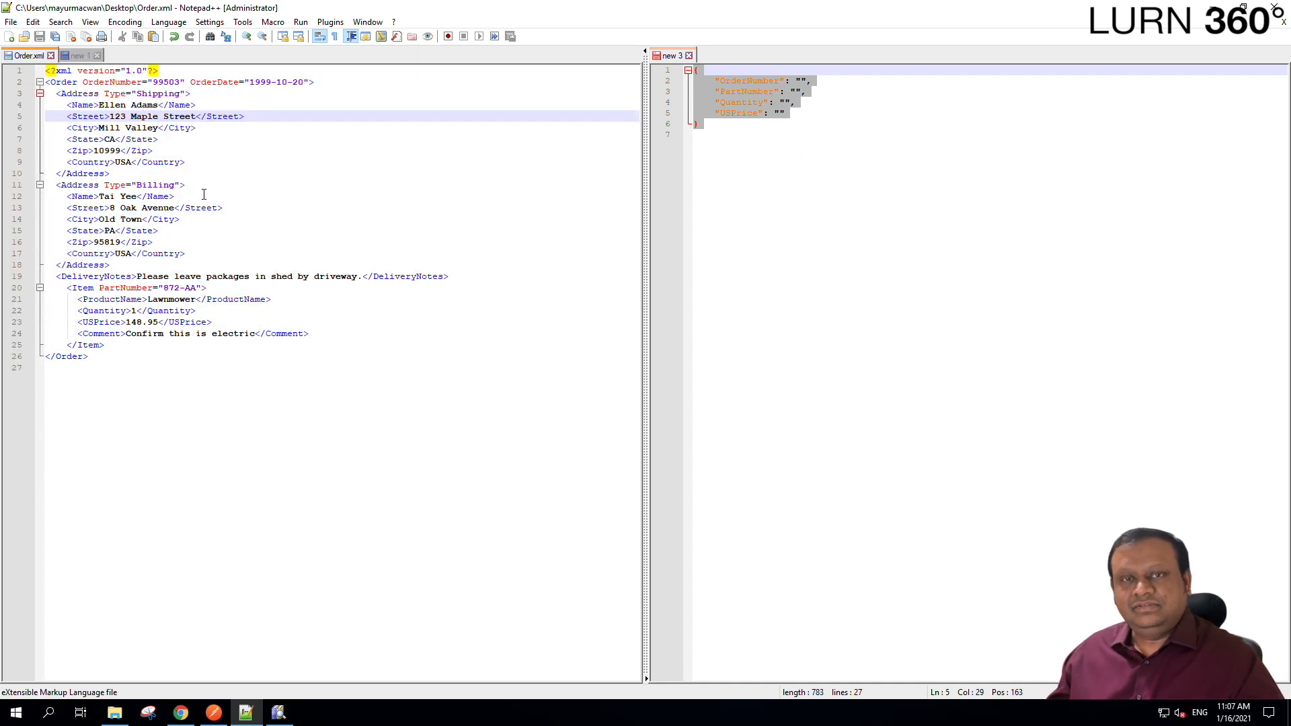
Load Order.xml from the Desktop into DanSharp Xml Viewer and widen its window.
click(279, 712)
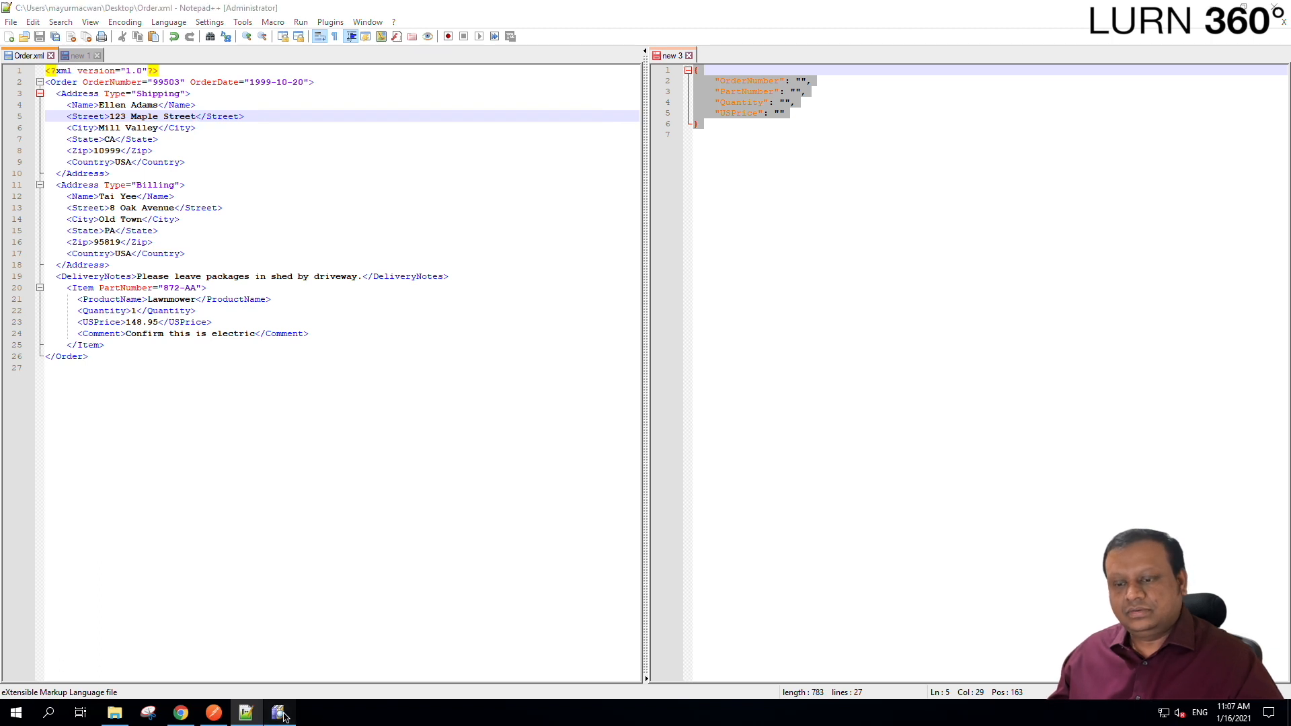
click(444, 154)
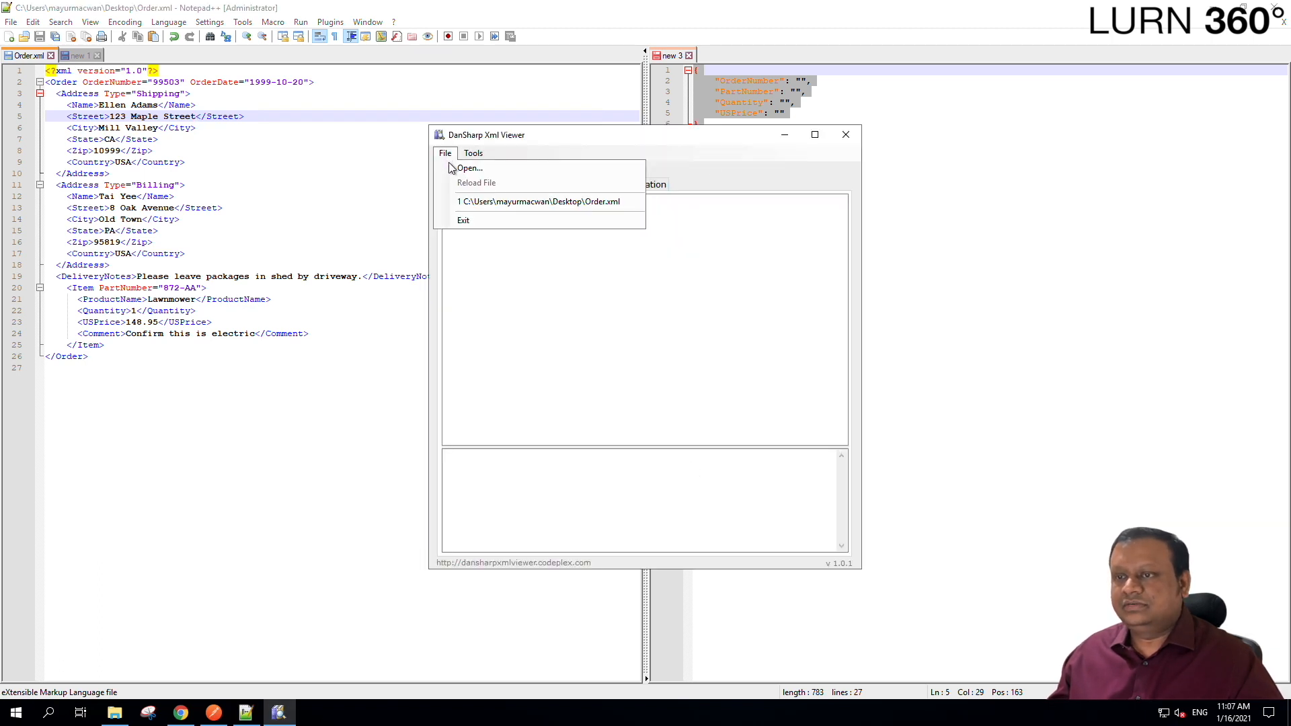
click(458, 169)
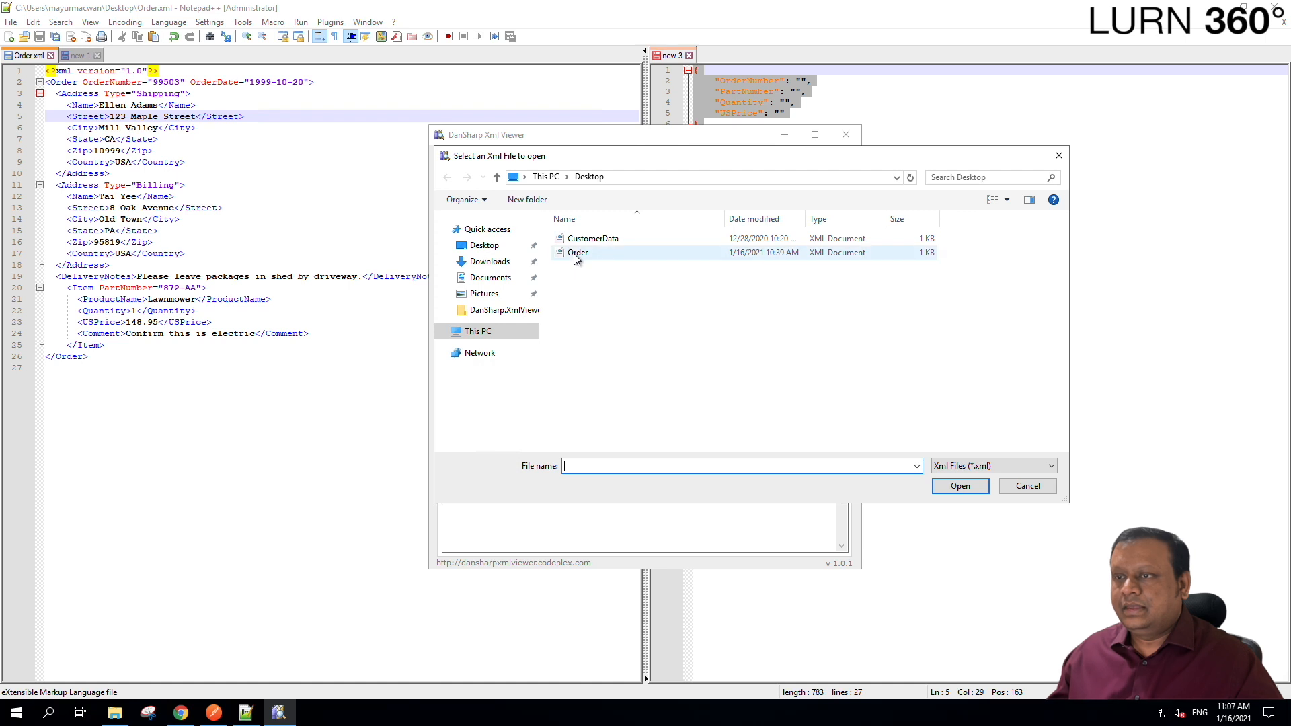
double_click(574, 254)
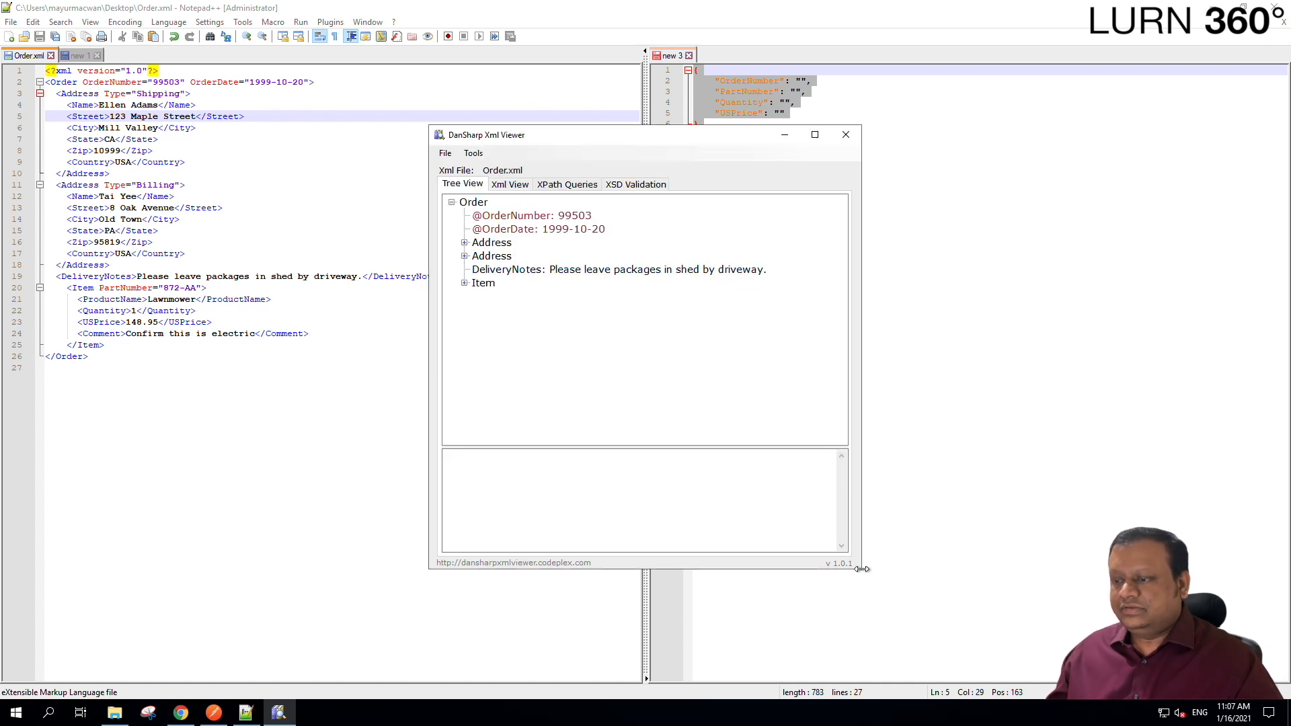
drag(863, 569, 1092, 682)
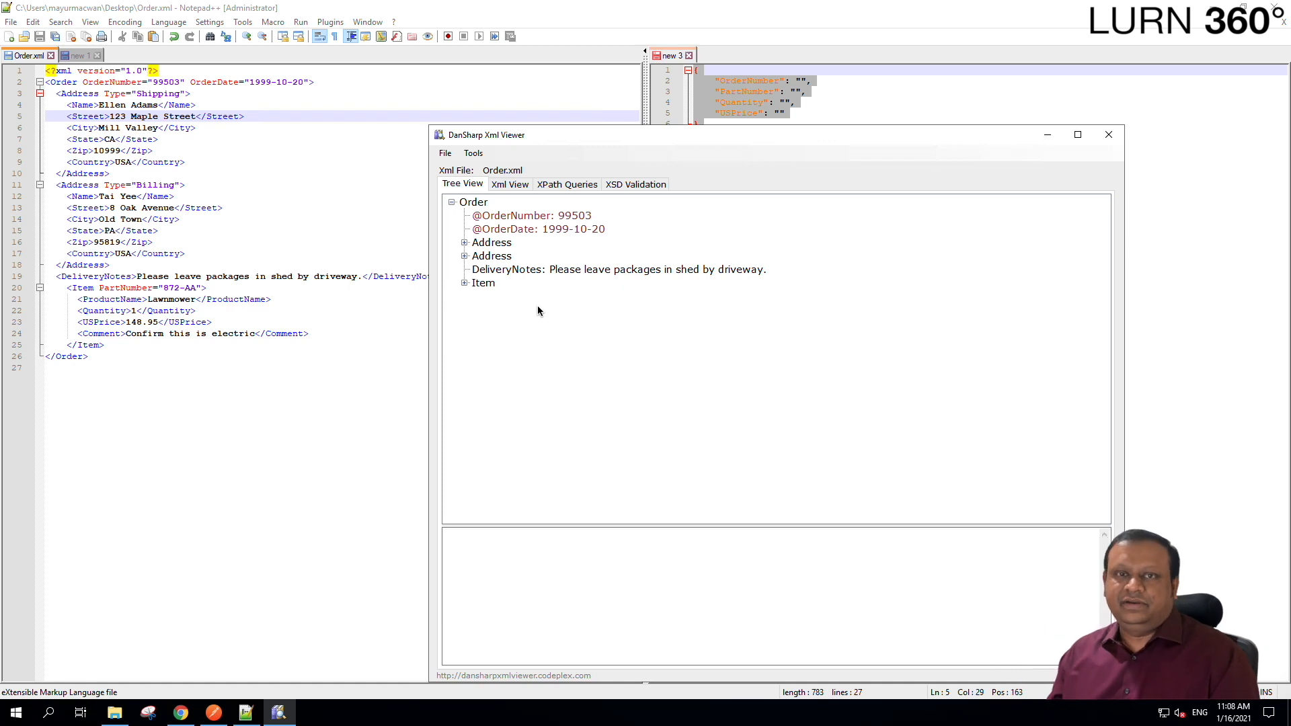
Compare the JSON OrderNumber key with Order.xml's OrderNumber attribute value 99503.
click(776, 87)
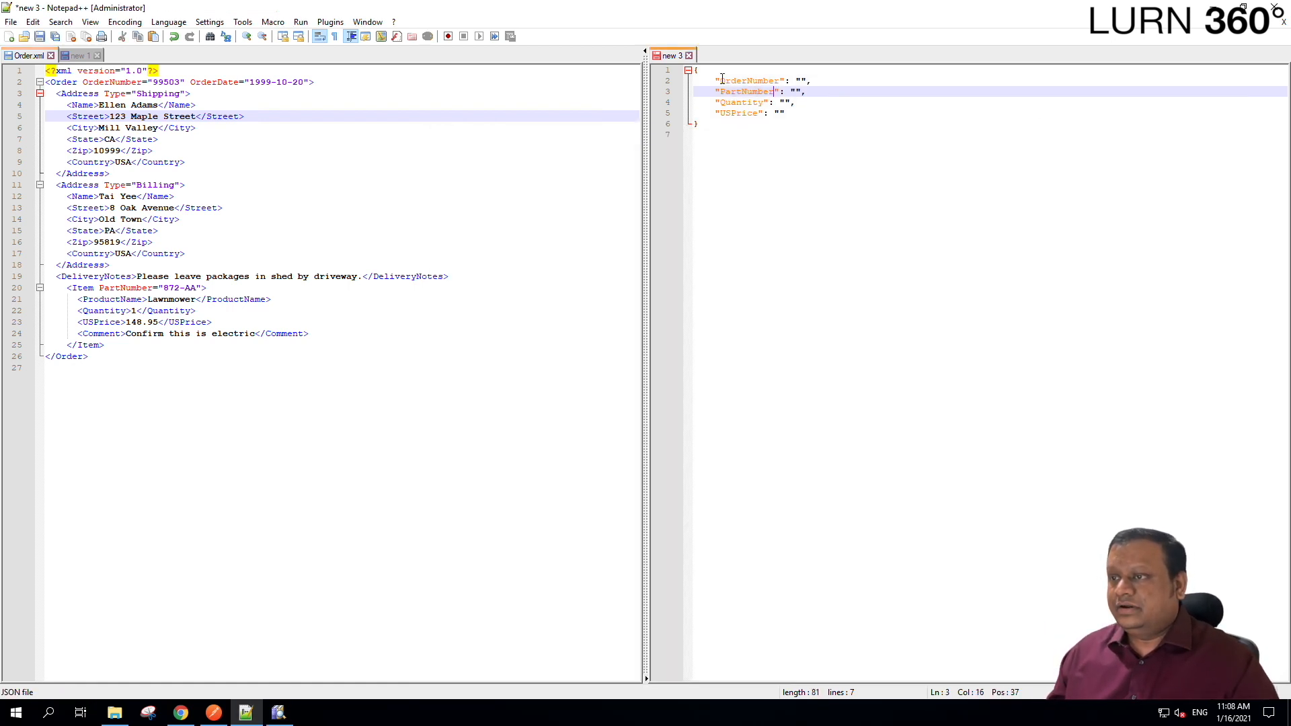
drag(720, 80, 782, 80)
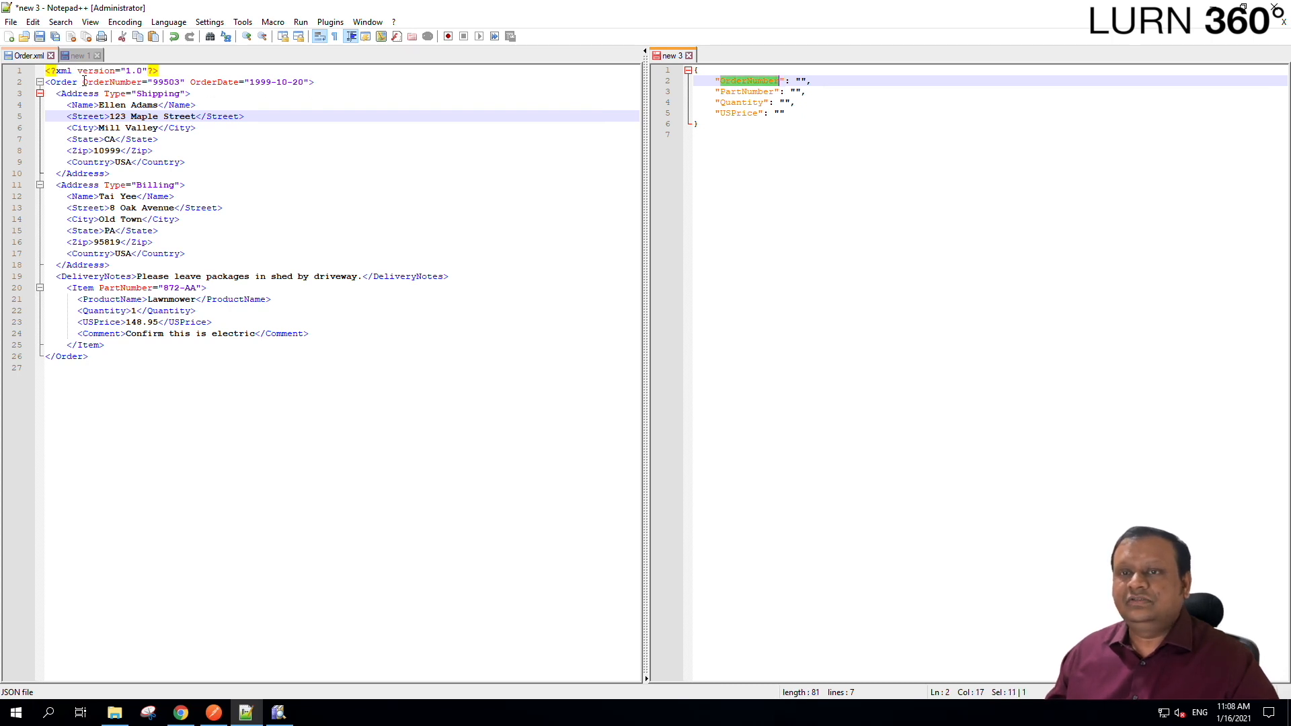
drag(82, 82, 139, 82)
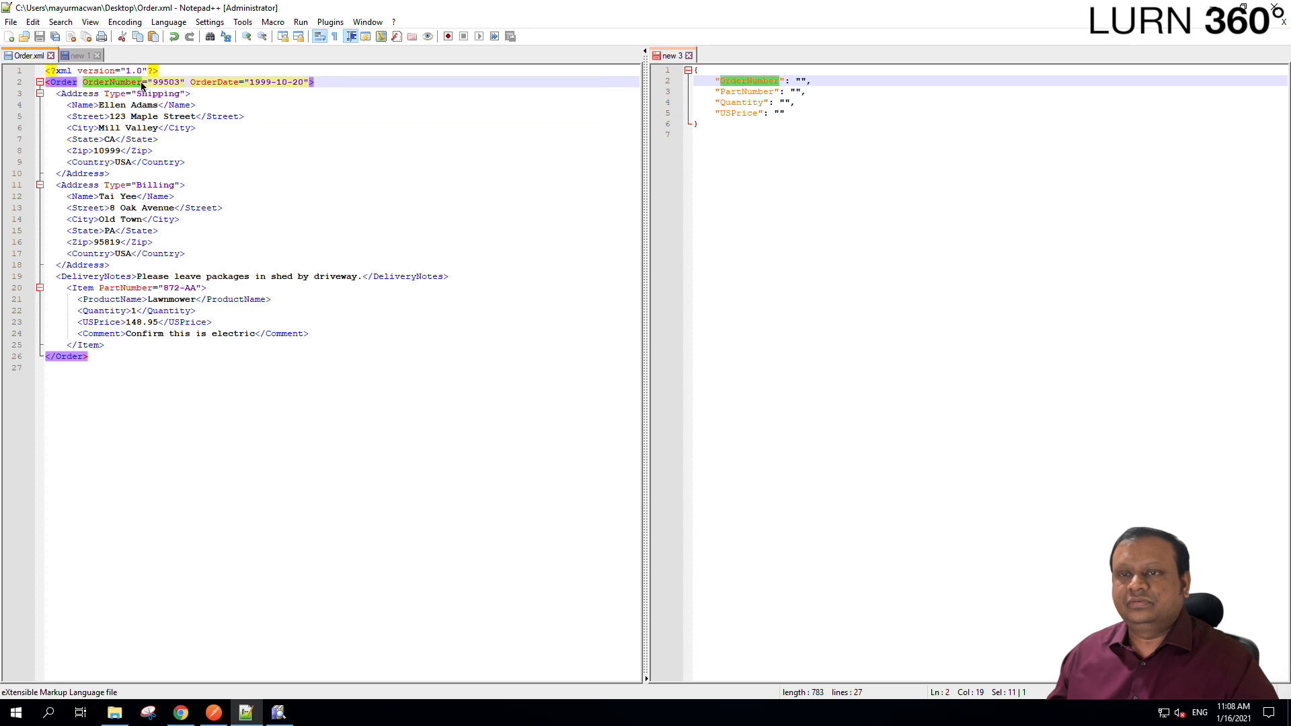
double_click(161, 82)
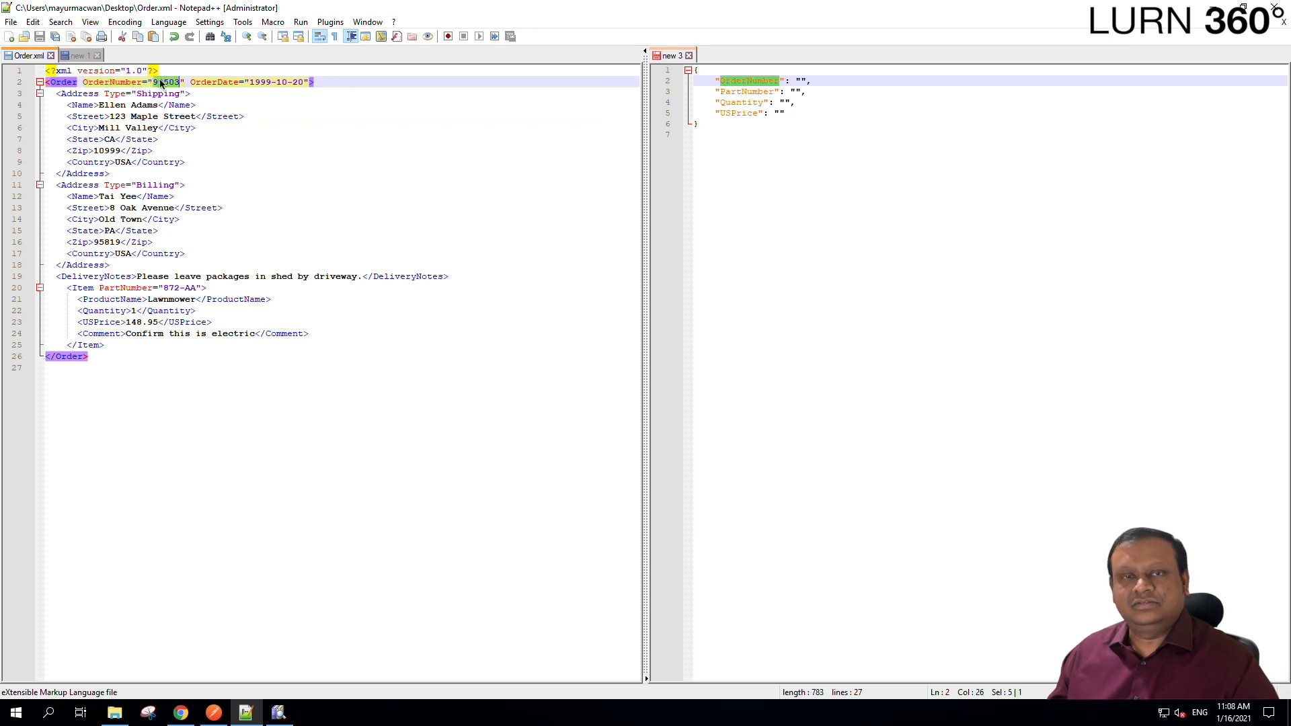
click(279, 713)
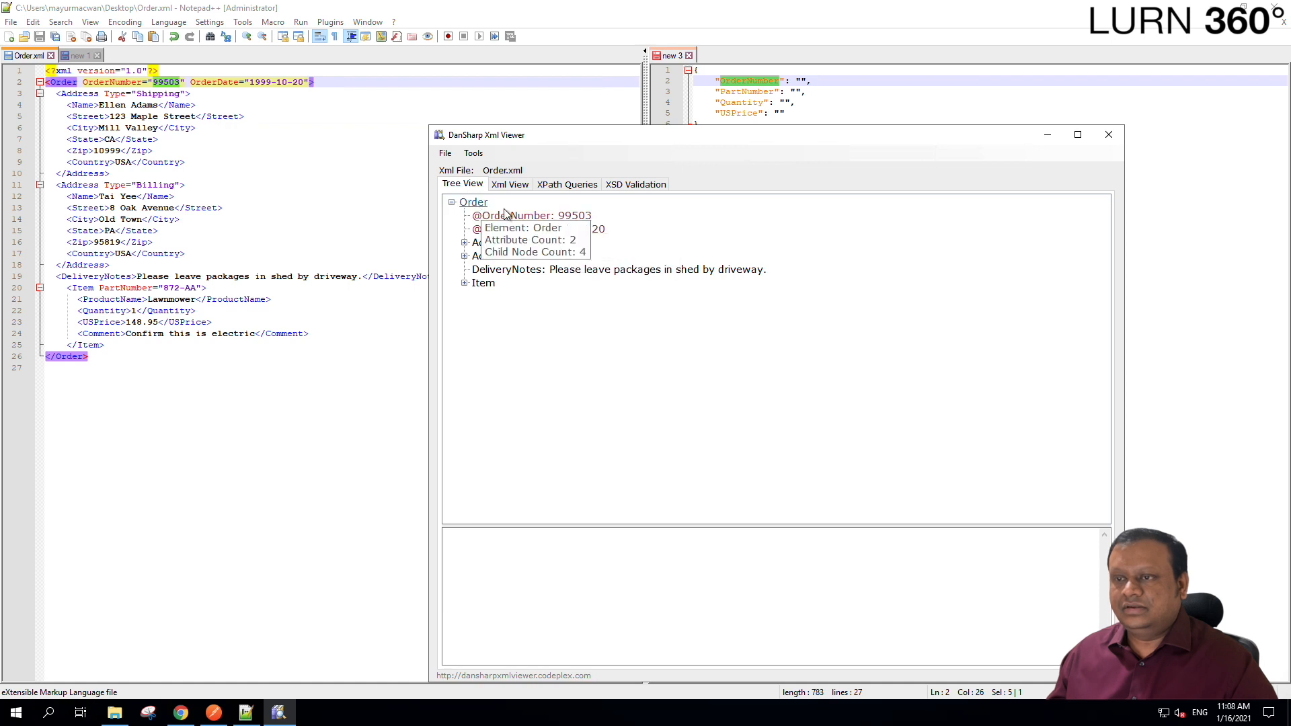
click(527, 216)
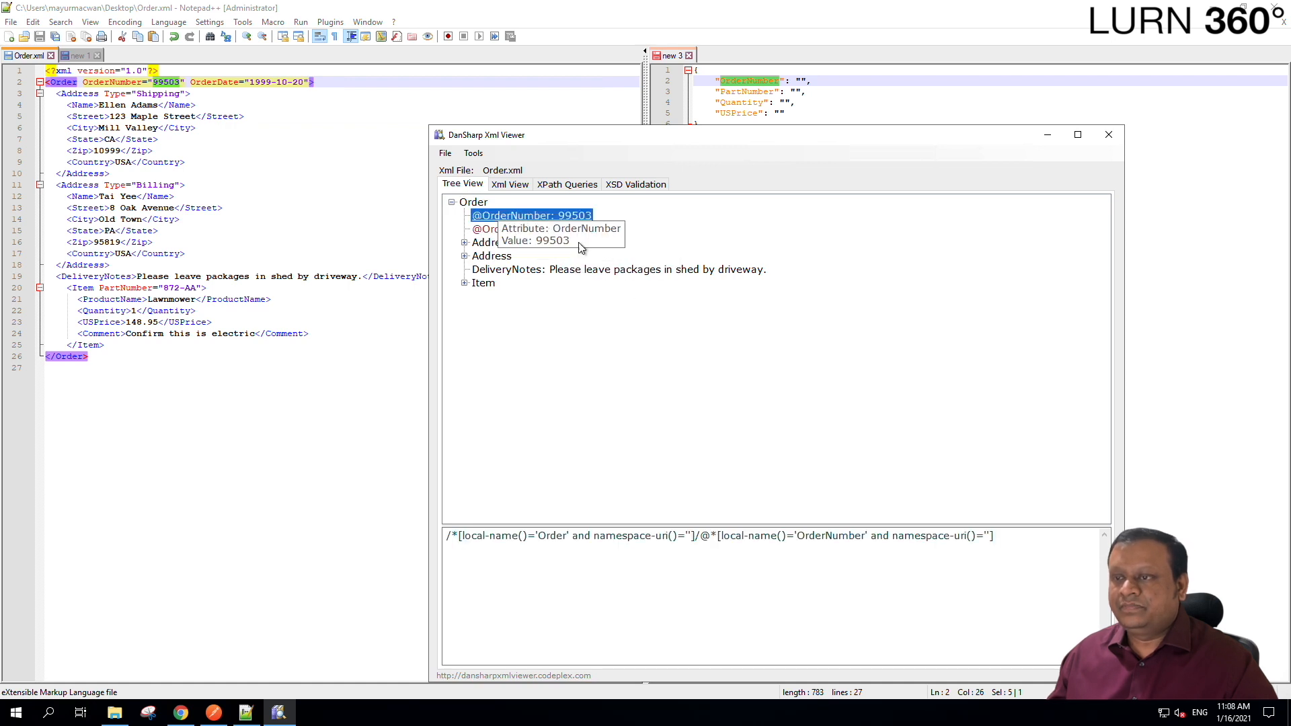
drag(997, 536, 871, 536)
drag(593, 522, 328, 517)
key(ctrl+c)
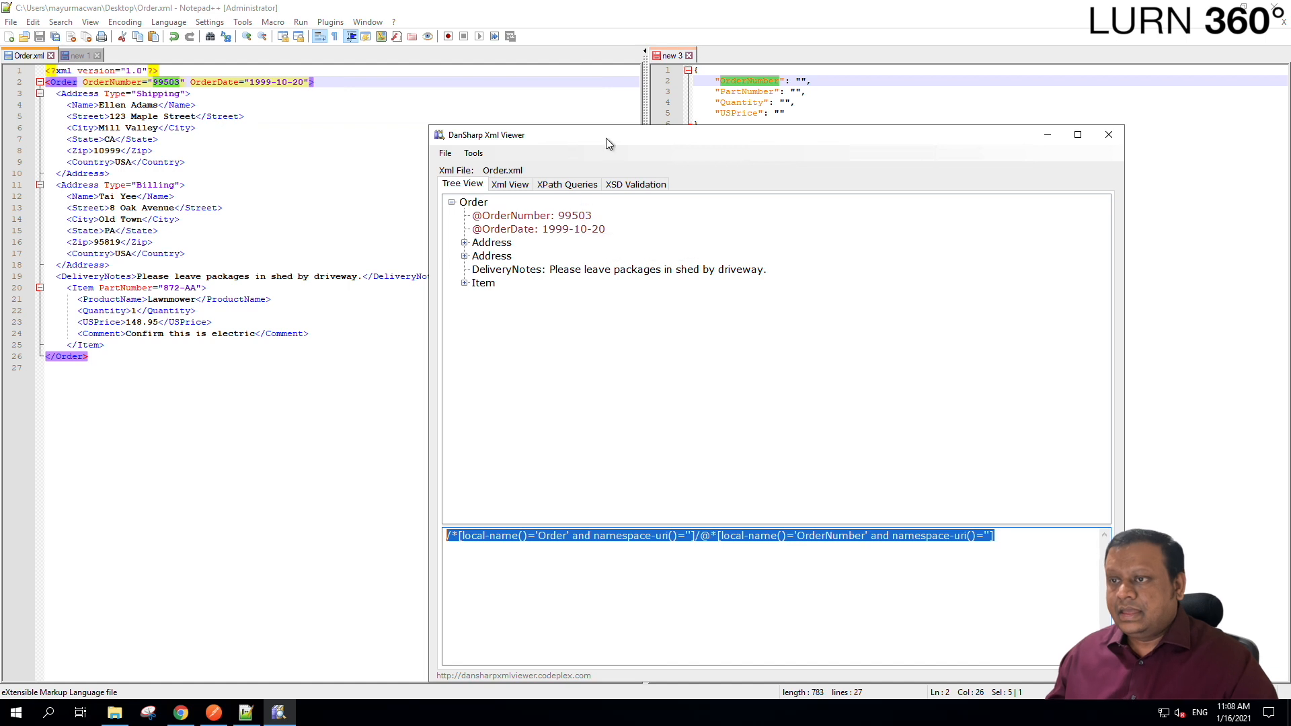
drag(607, 138, 577, 88)
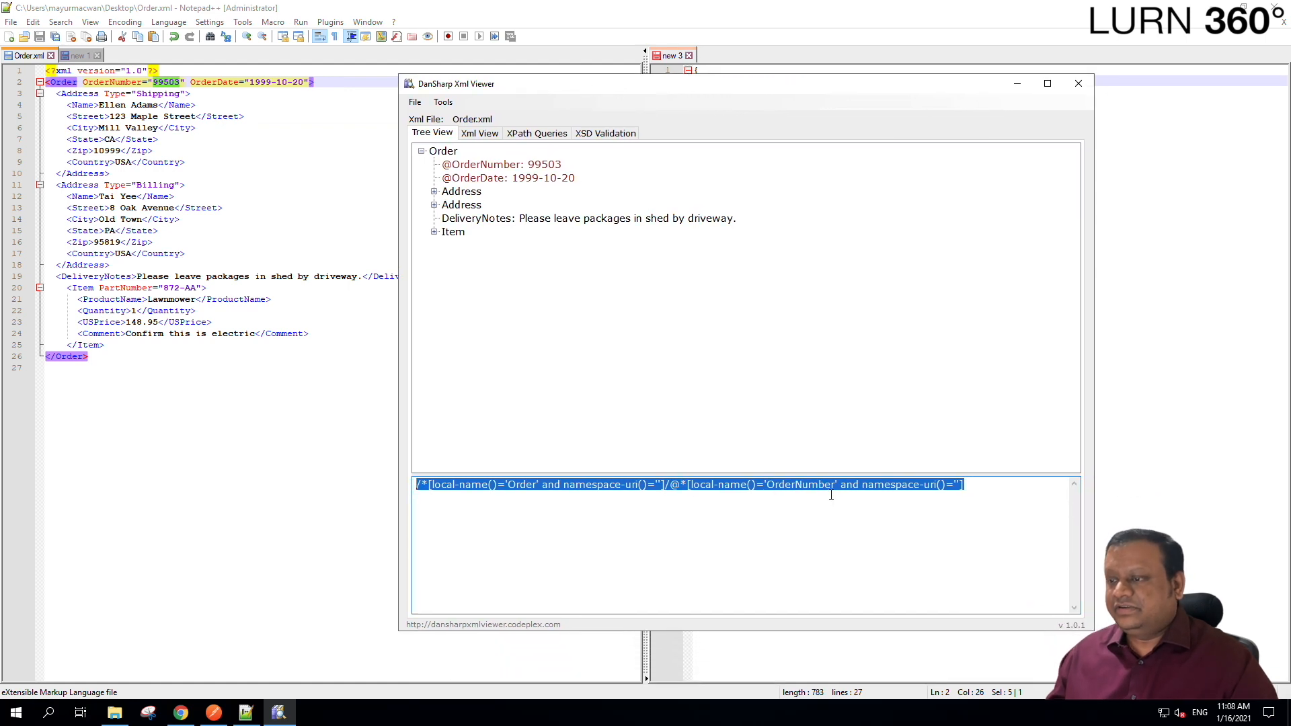
Replace the XPath Queries text with the copied OrderNumber path and execute it.
click(536, 134)
key(ctrl+a)
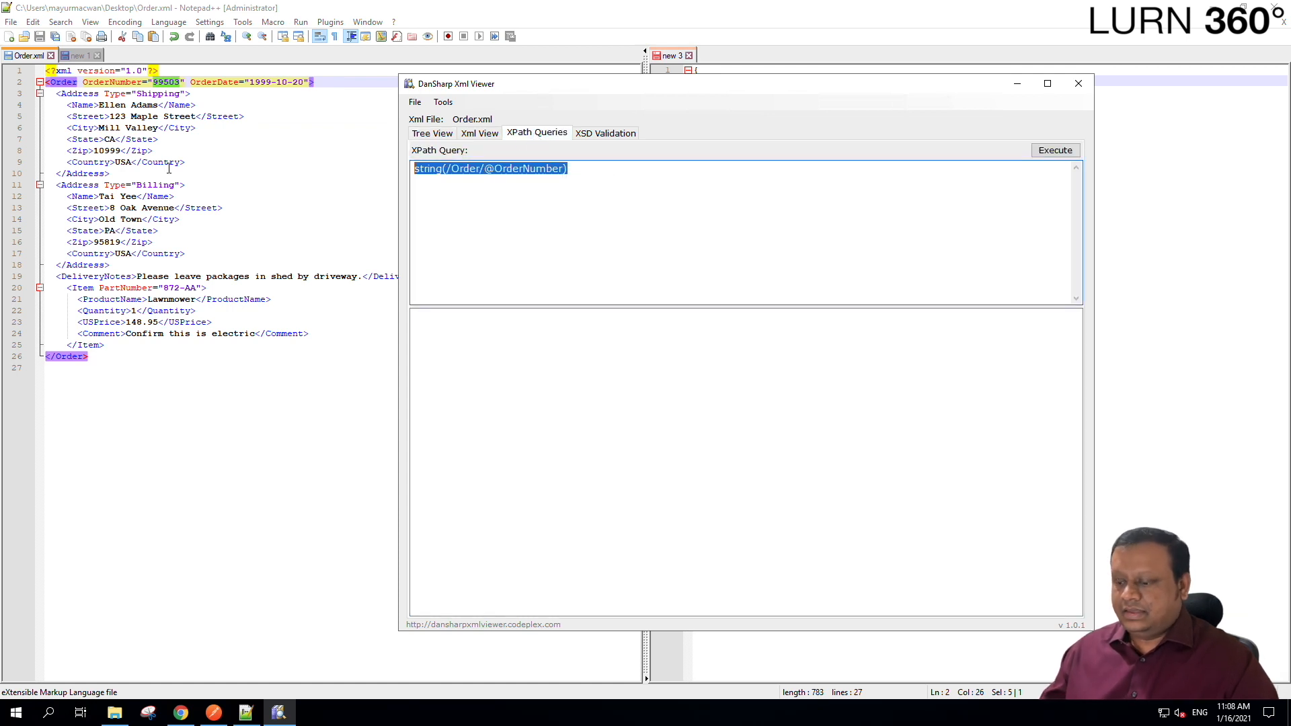
key(BackSpace)
key(ctrl+v)
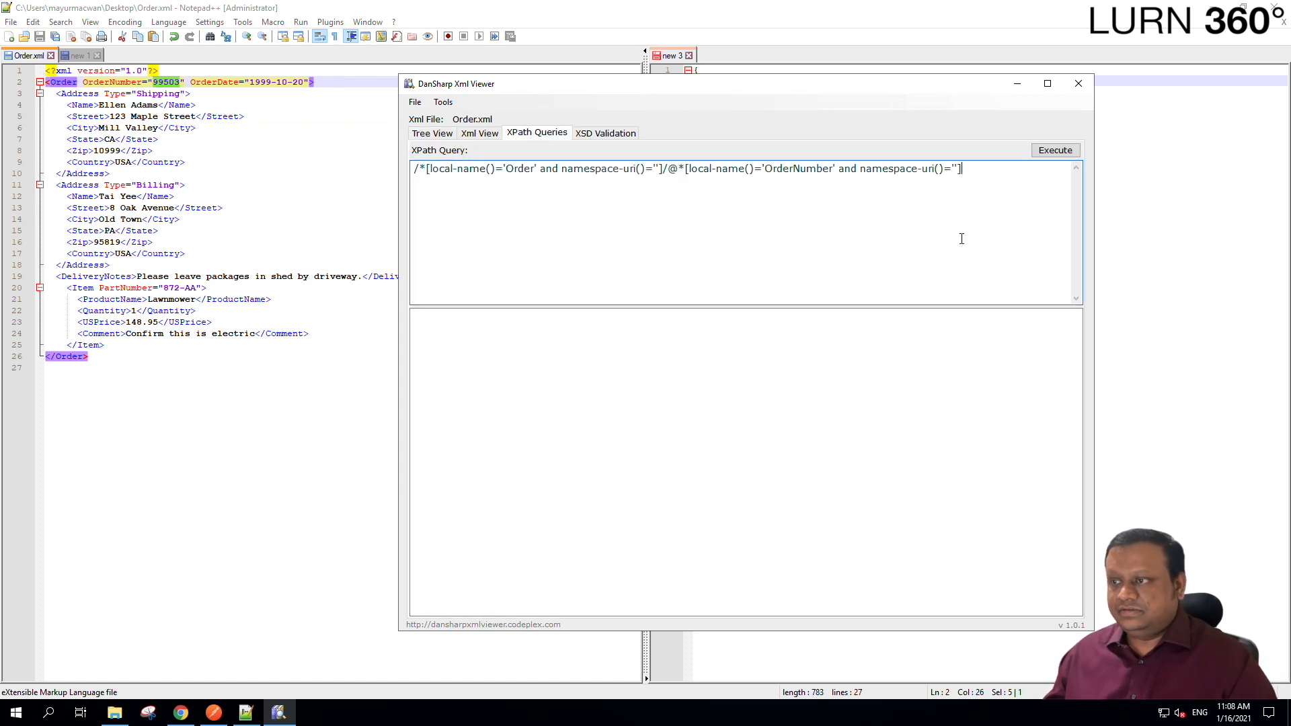
click(1055, 150)
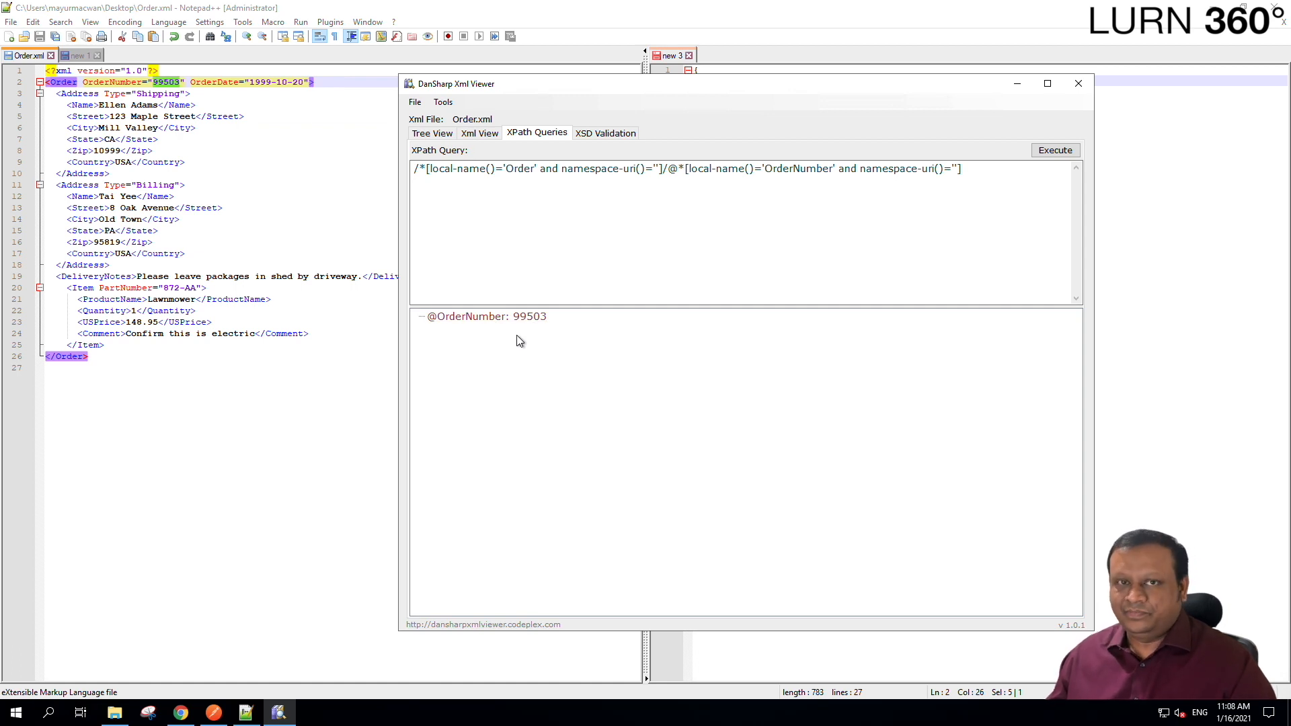
click(604, 237)
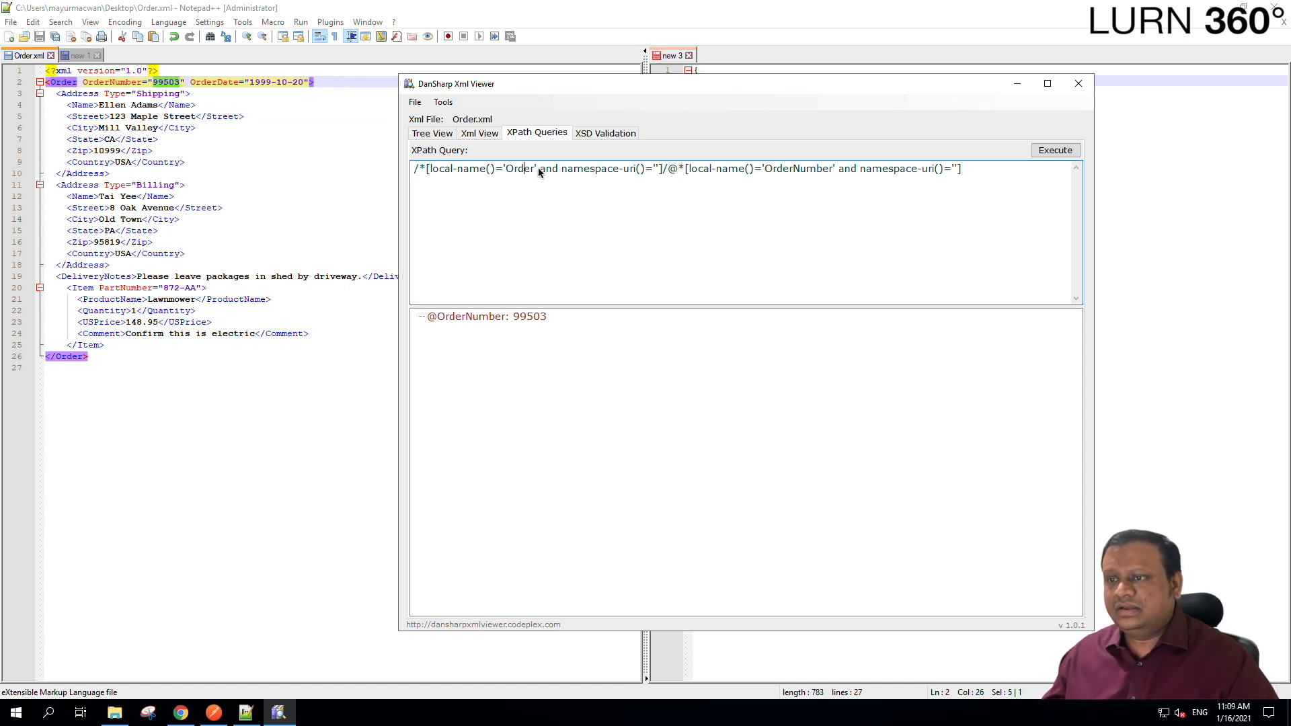
Strip the local-name wrapper and namespace condition from the Order part of the query.
drag(539, 169, 663, 172)
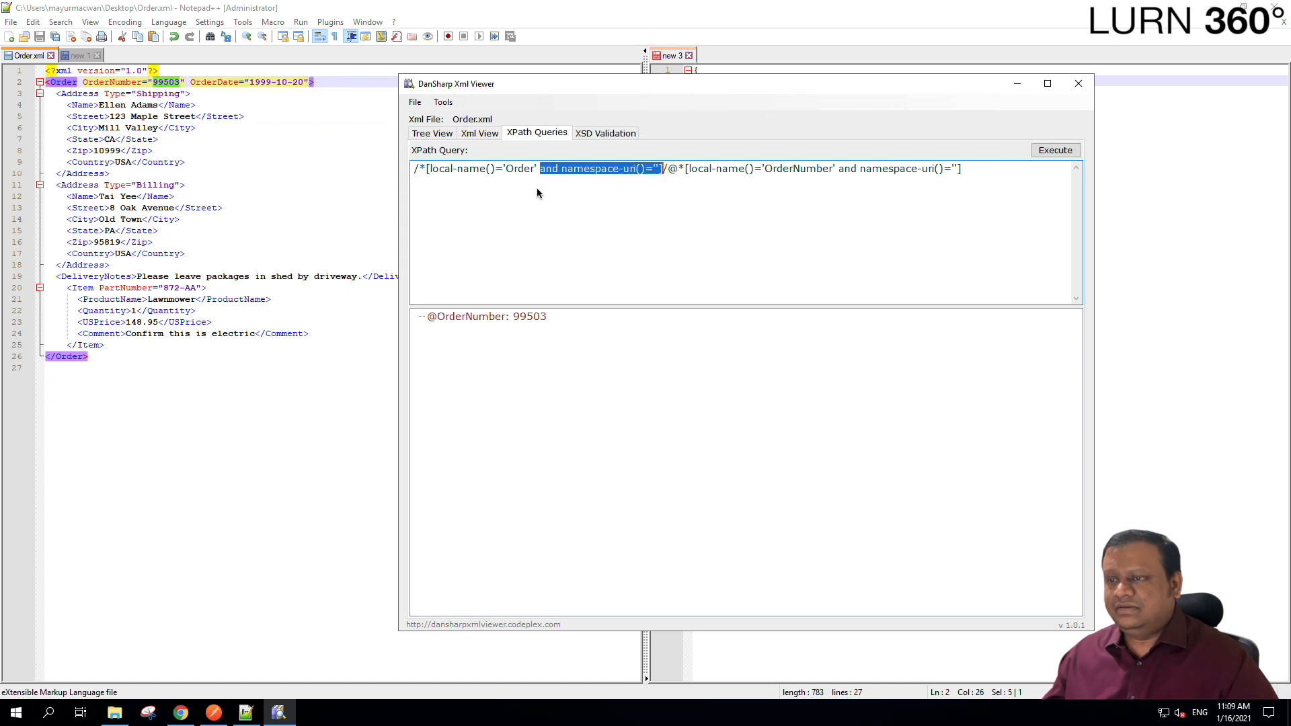
click(583, 169)
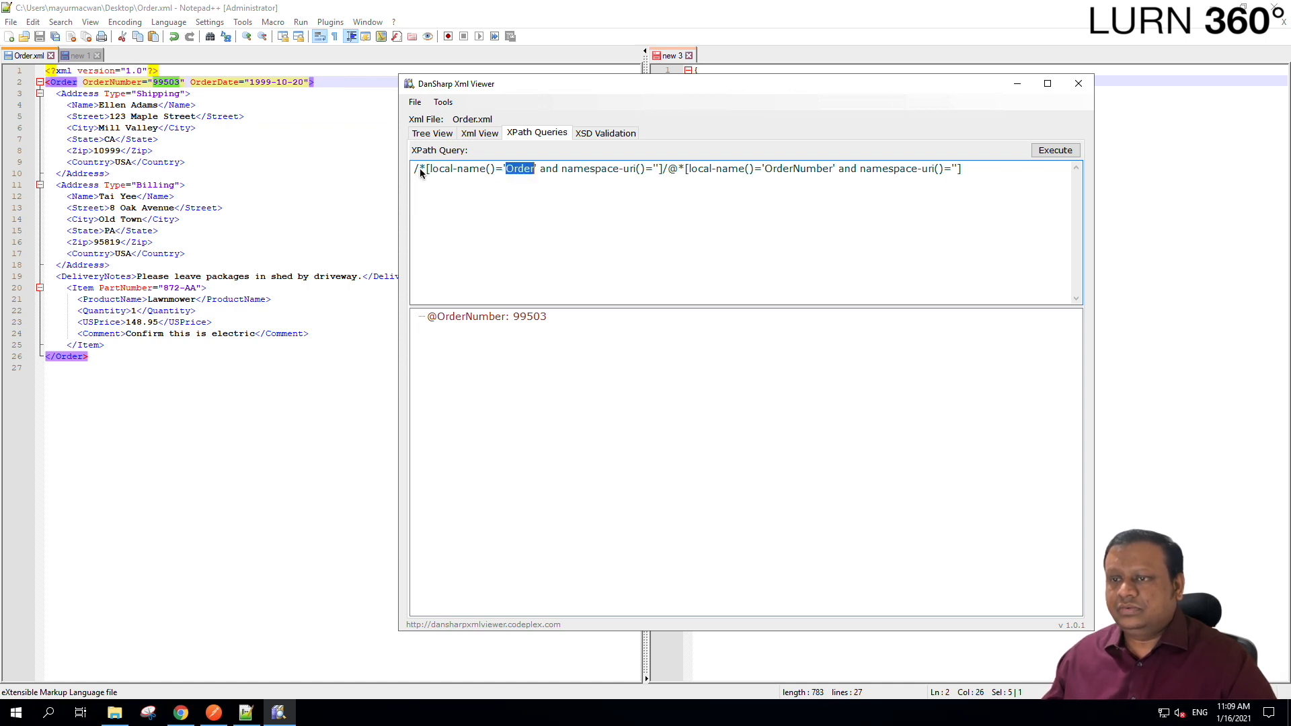
drag(420, 168, 444, 169)
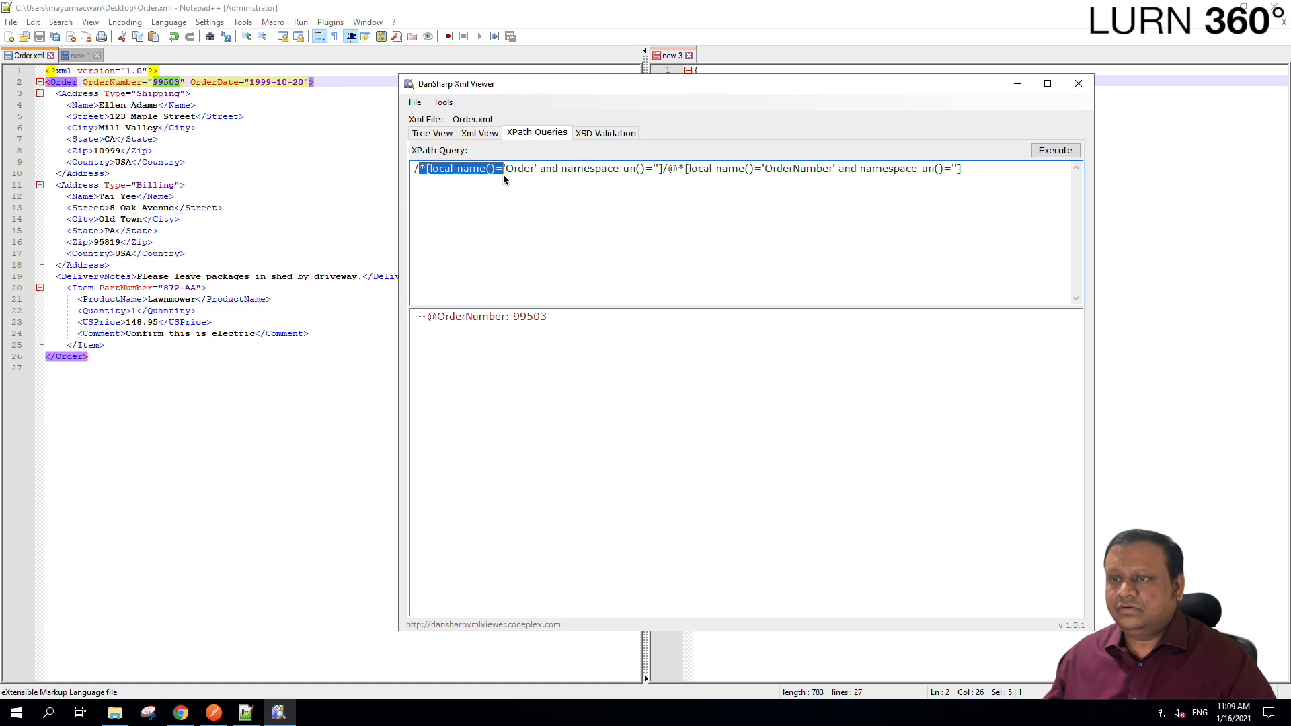
key(Delete)
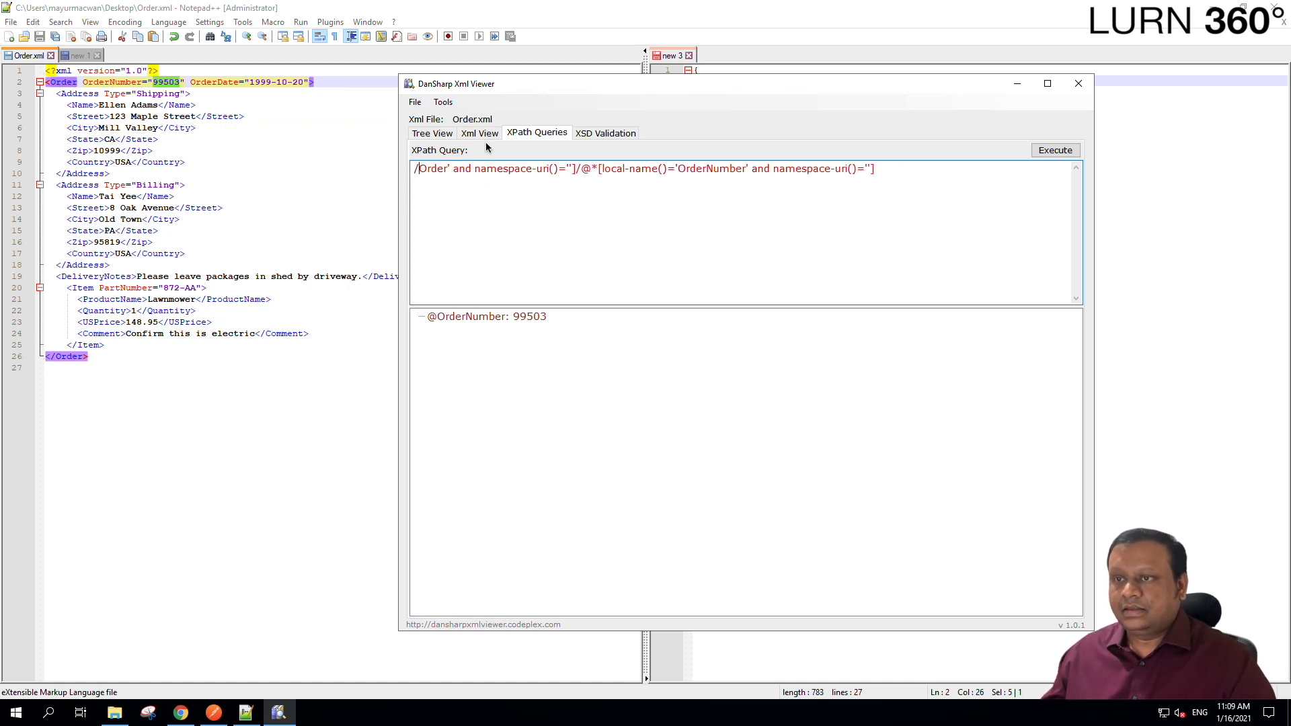
drag(452, 170, 447, 169)
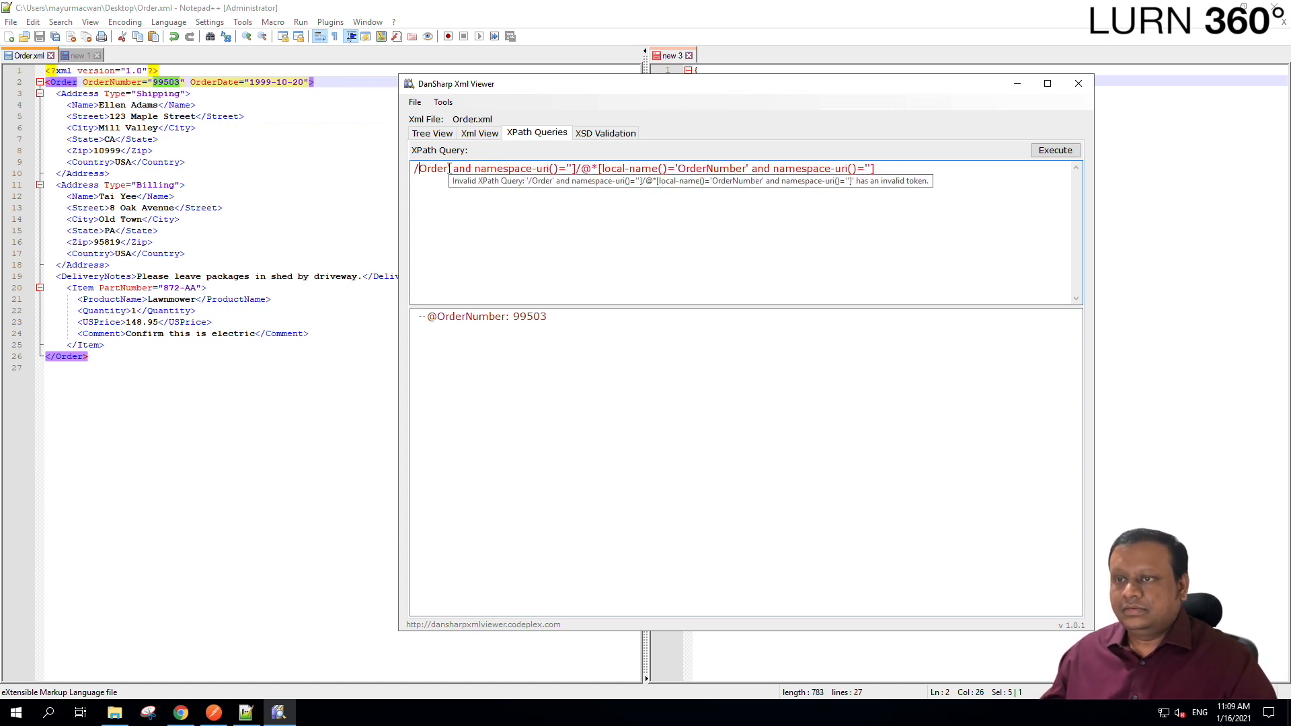
shift+click(577, 169)
key(Delete)
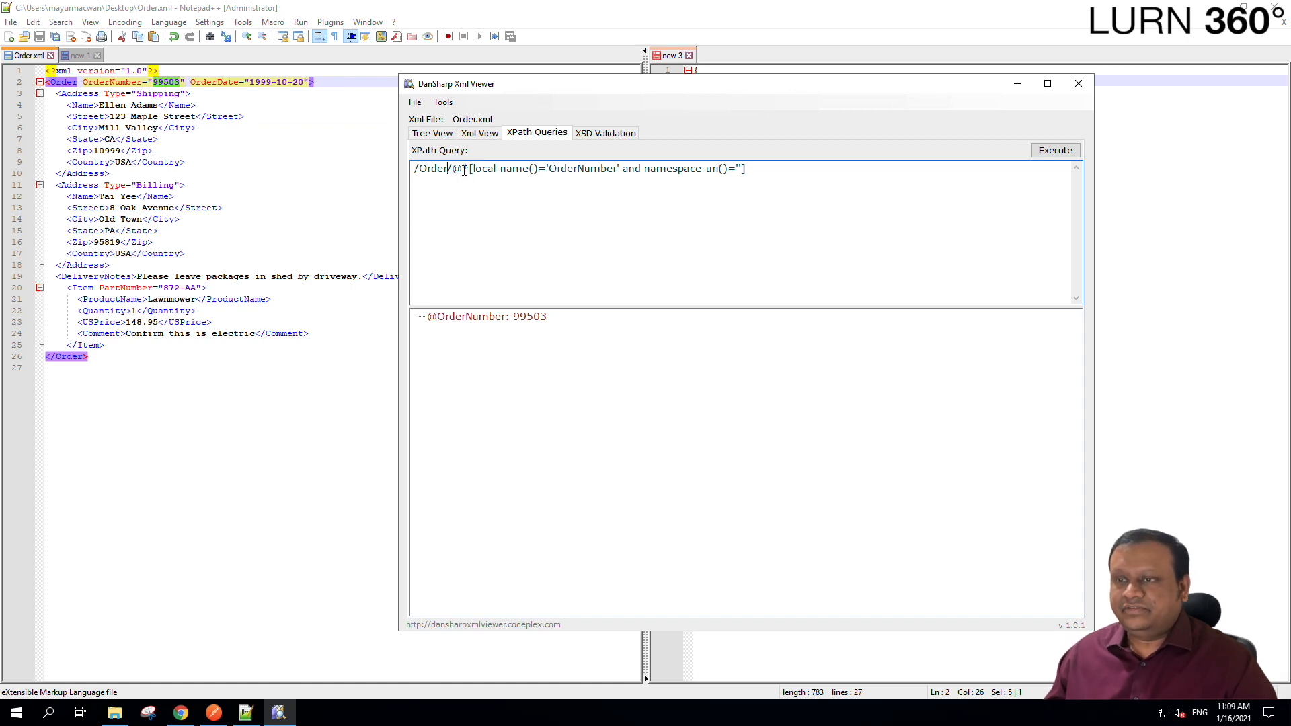
drag(463, 169, 453, 168)
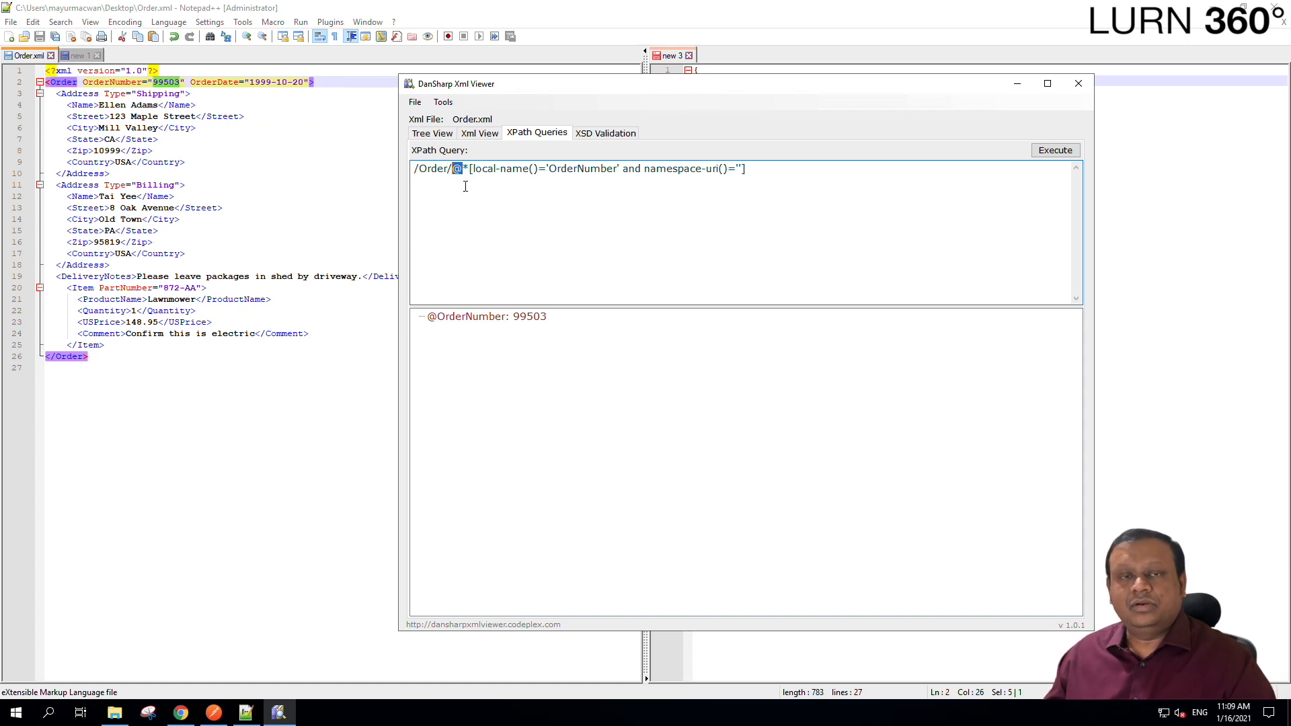
click(488, 194)
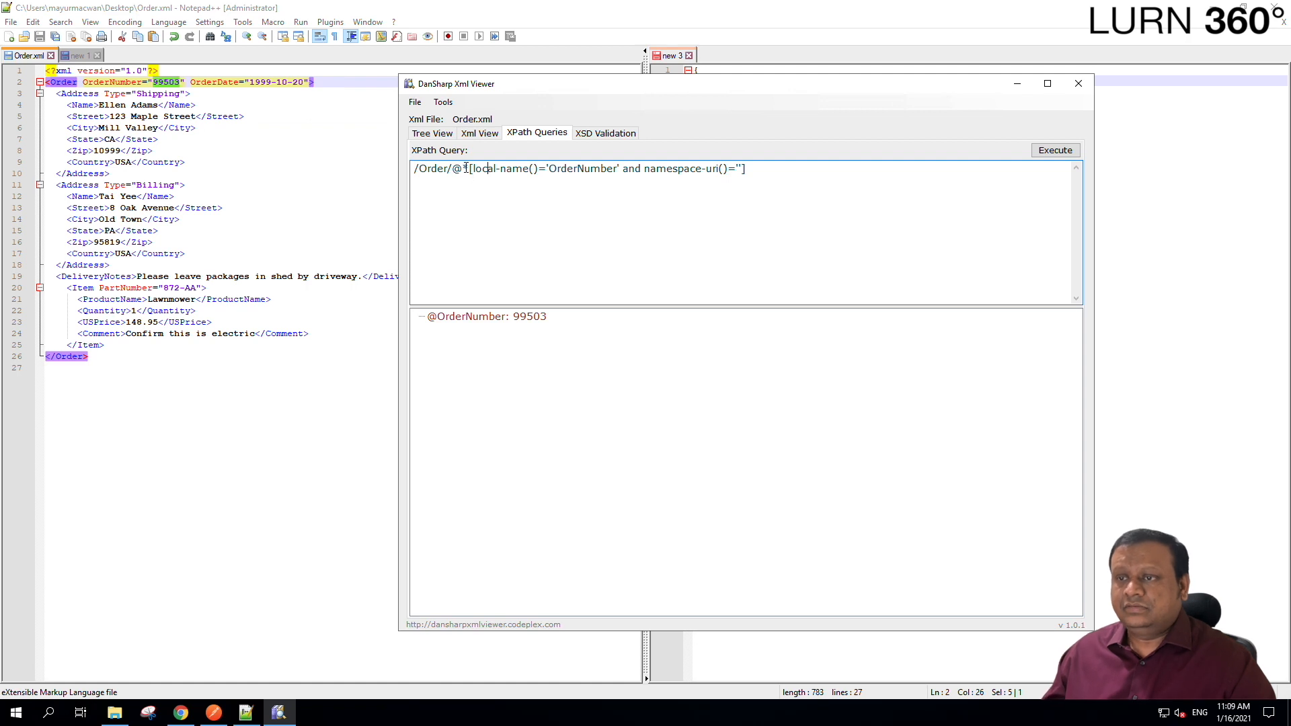
drag(463, 169, 552, 169)
key(Delete)
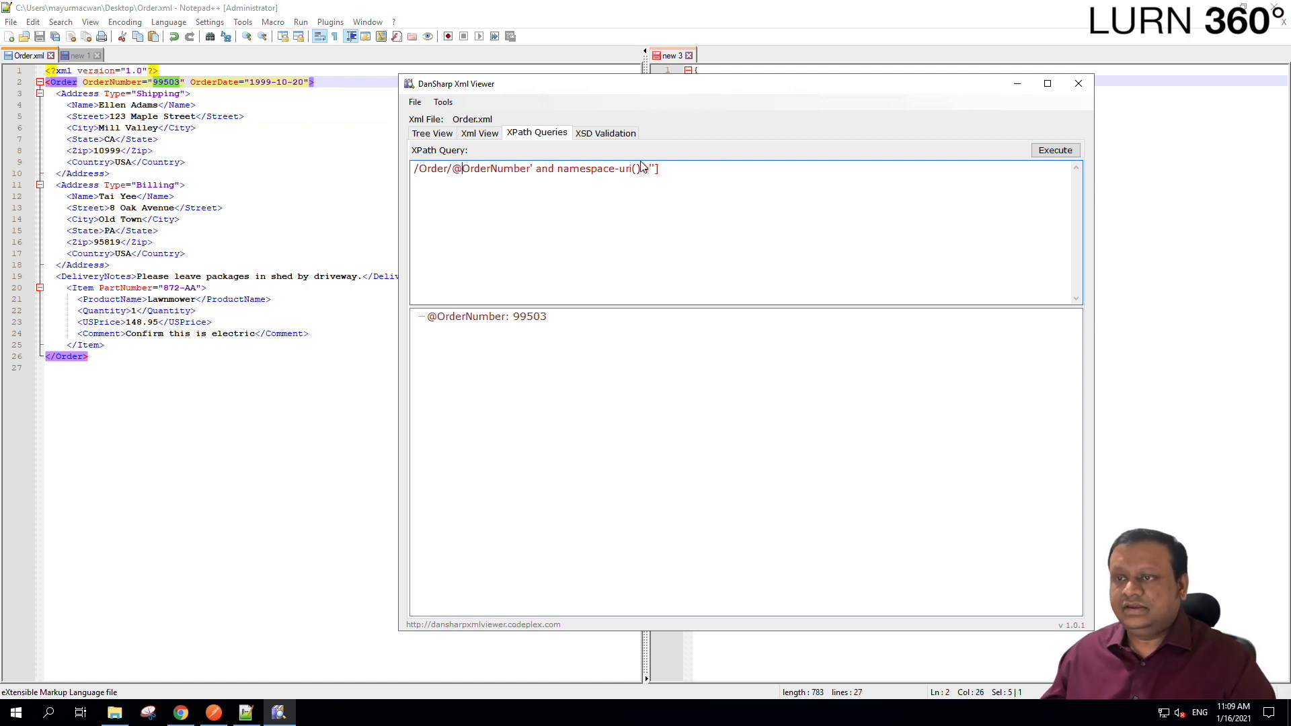
drag(530, 168, 665, 161)
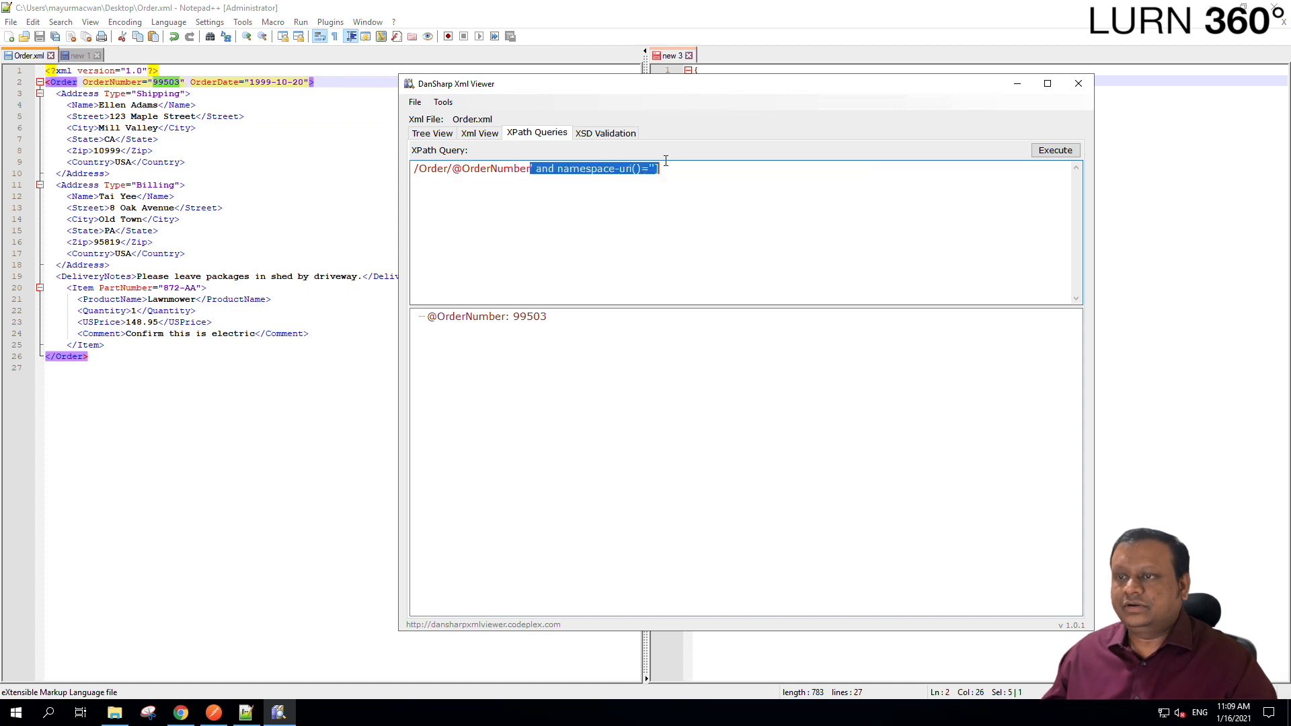
key(Delete)
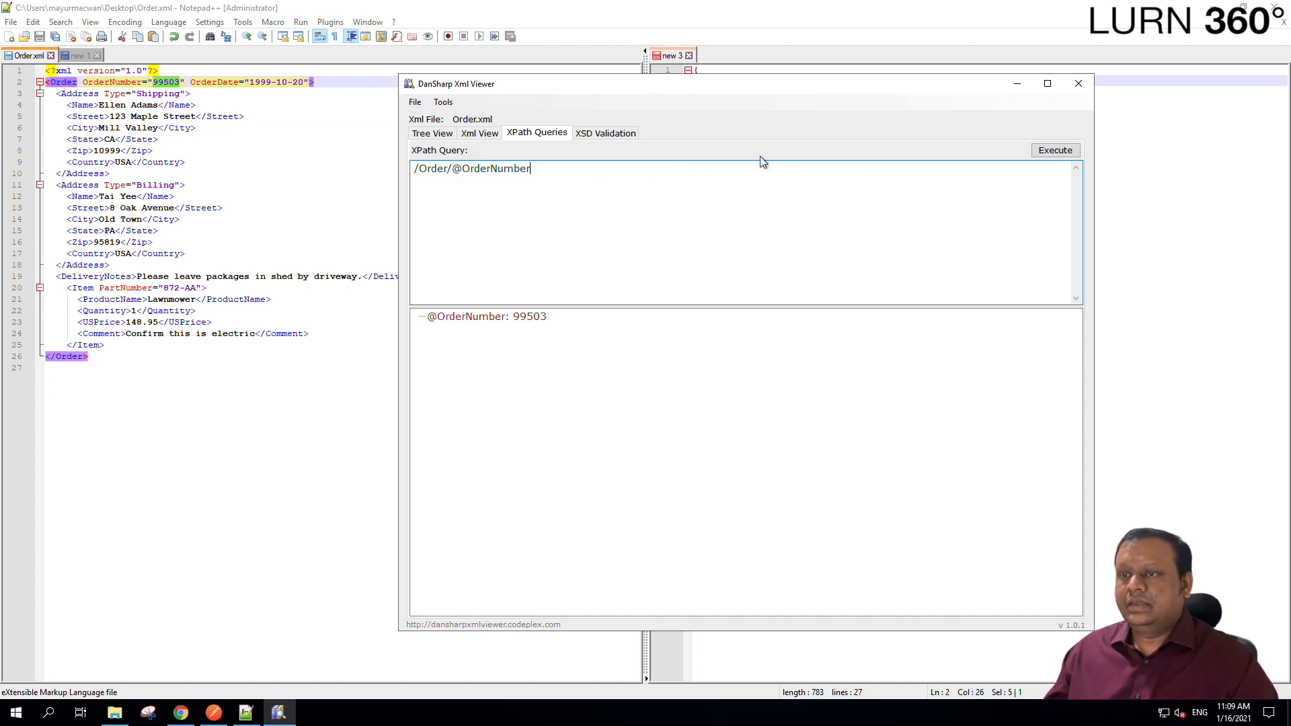
drag(534, 168, 386, 178)
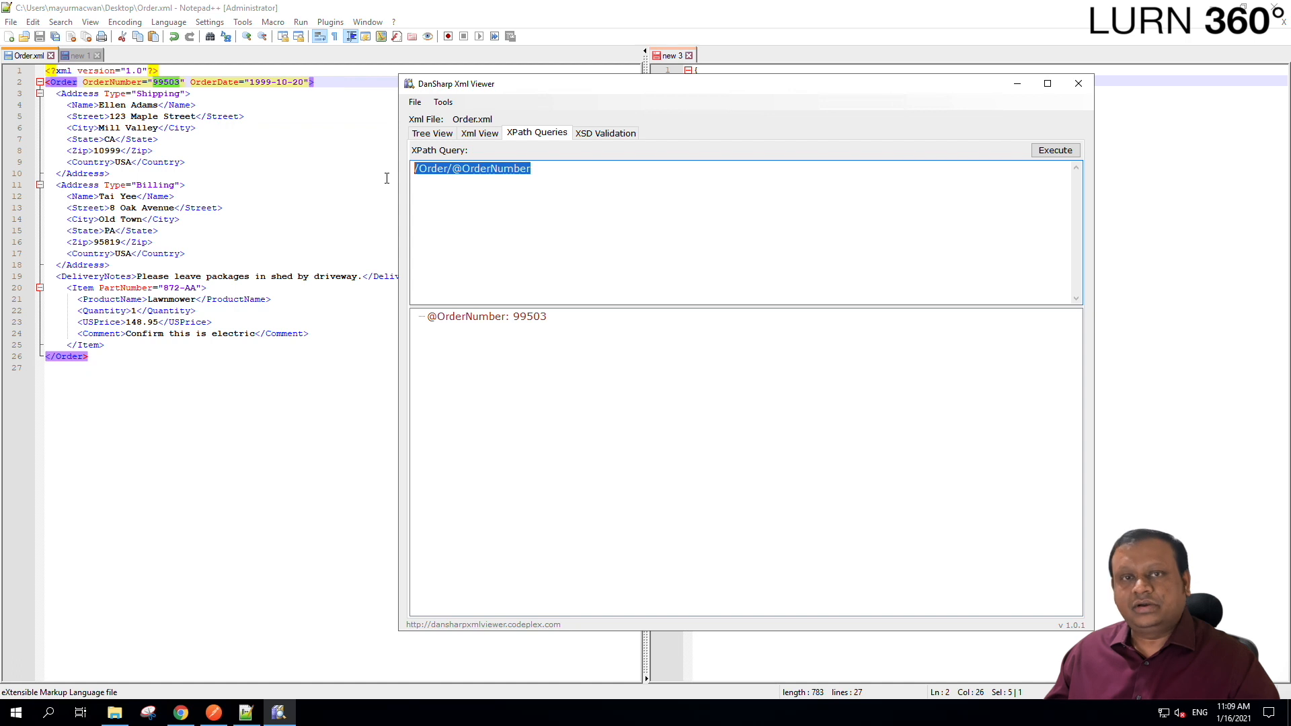
click(1064, 155)
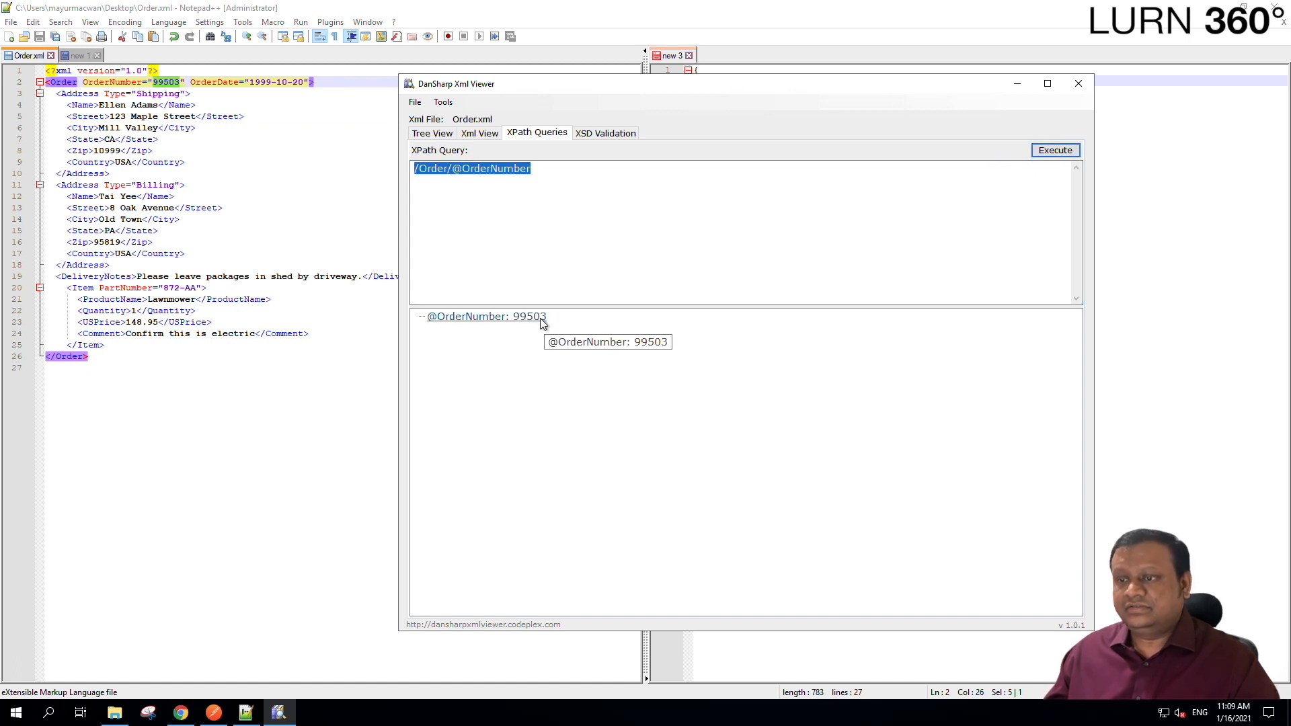
click(596, 234)
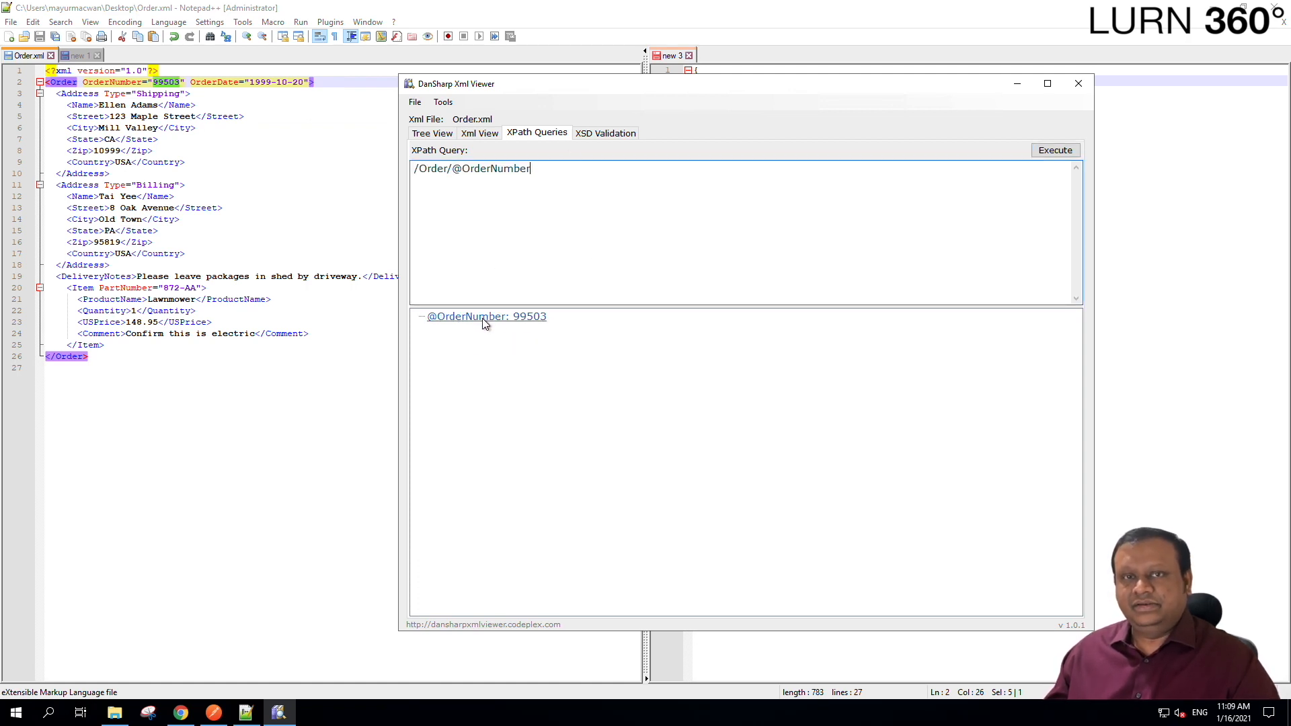
click(542, 322)
click(569, 219)
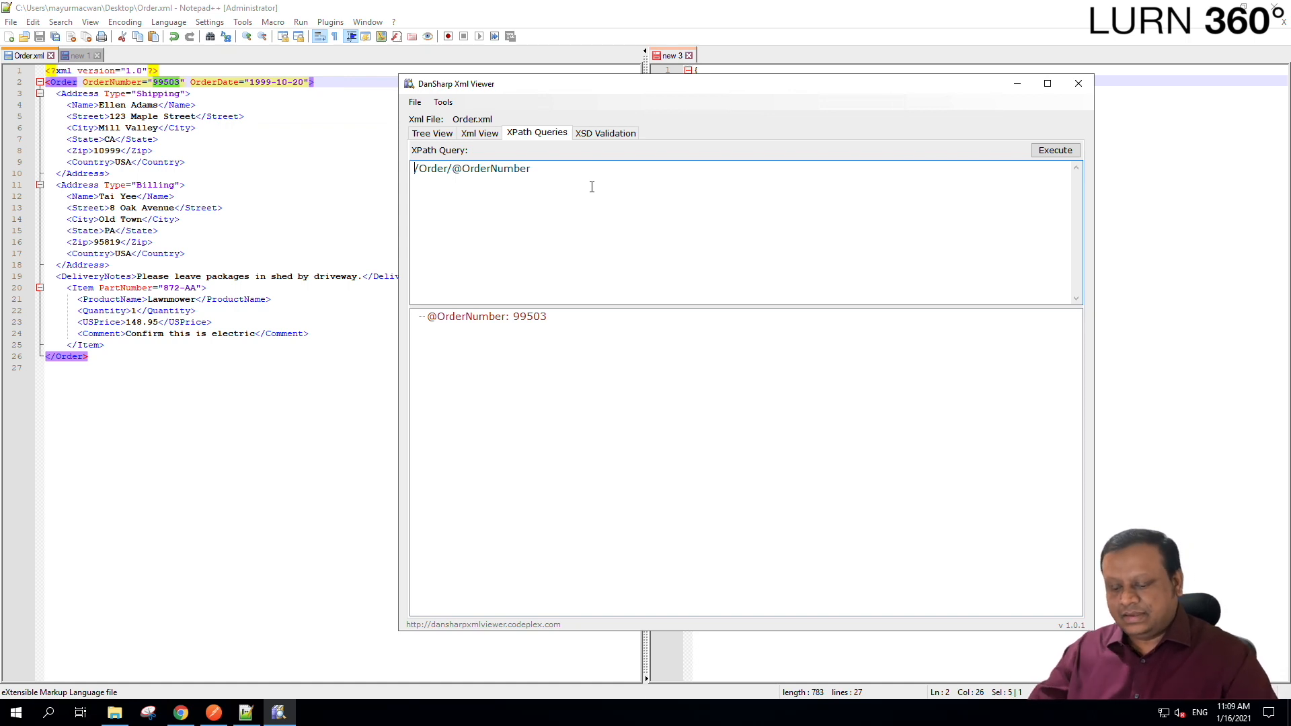
text(string)
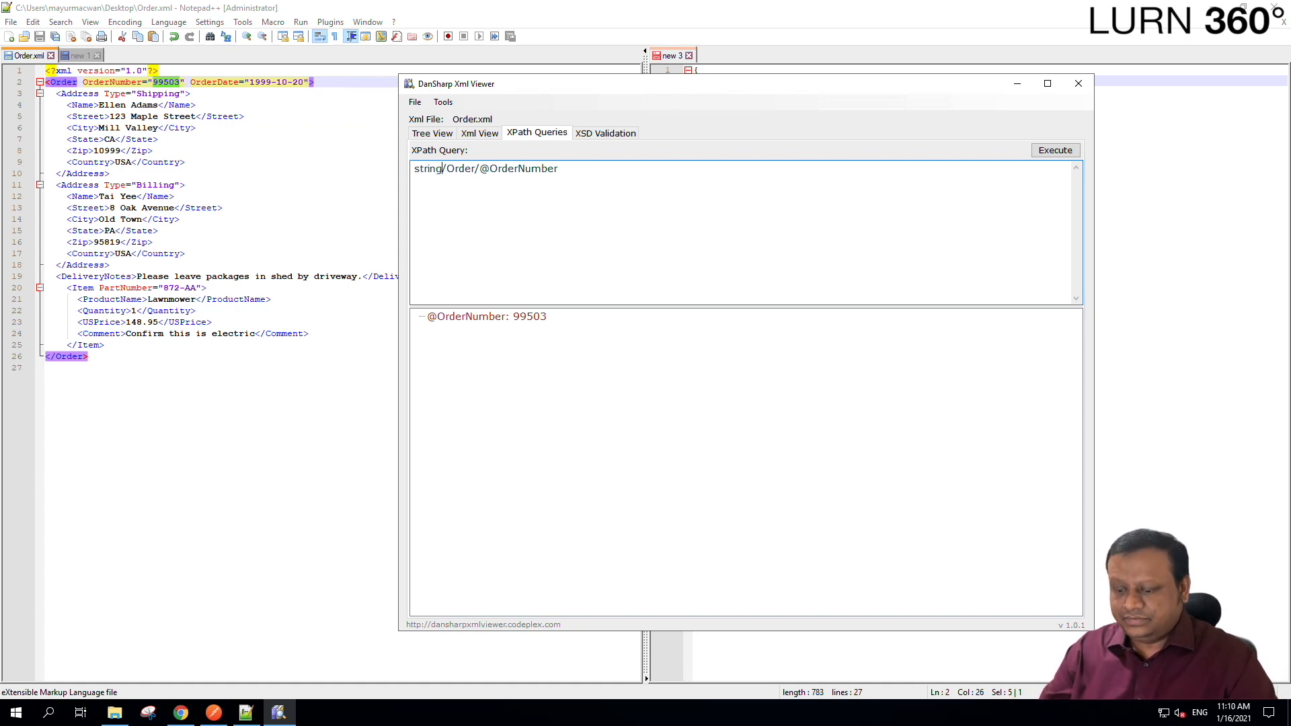
text(()
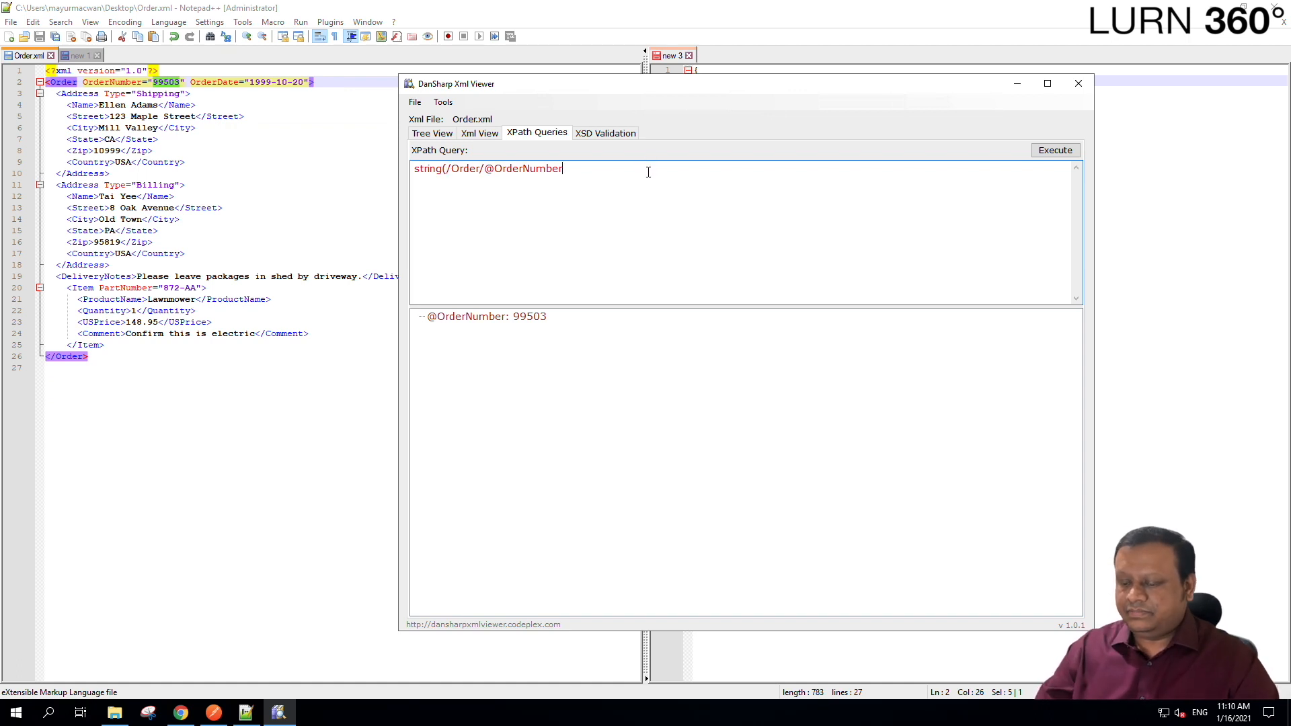
text())
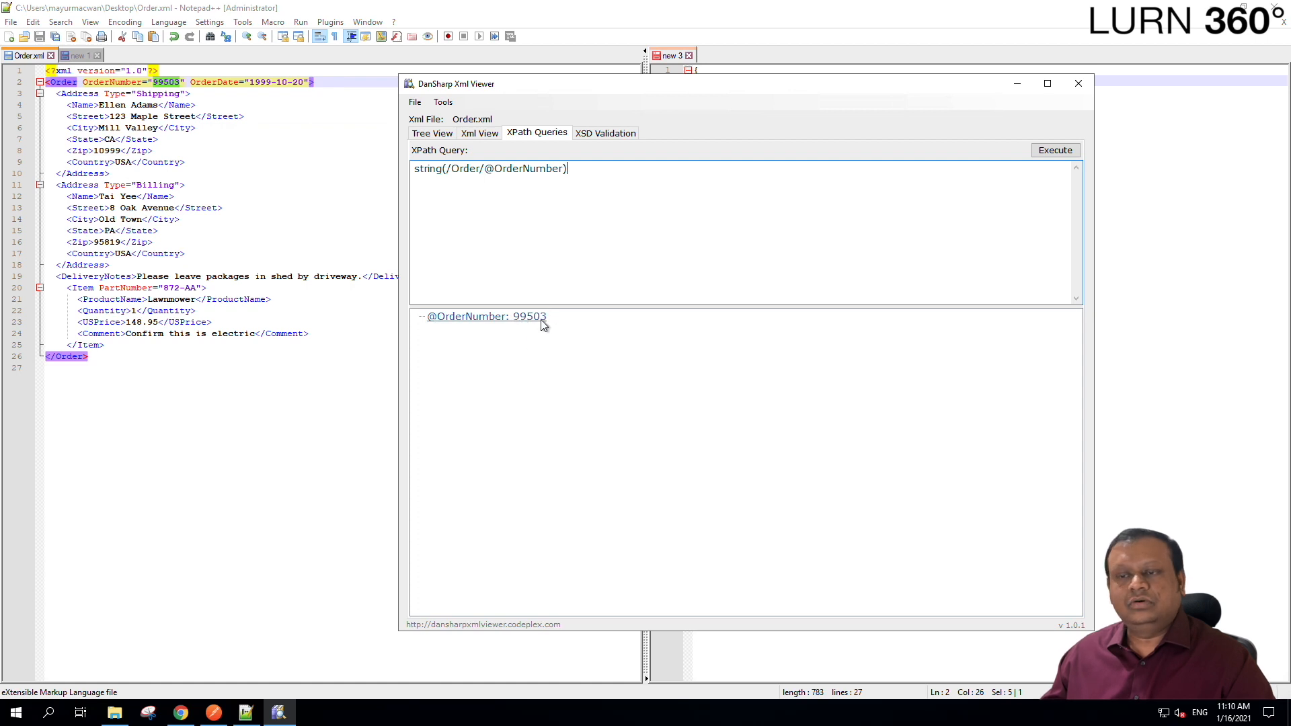
click(1075, 156)
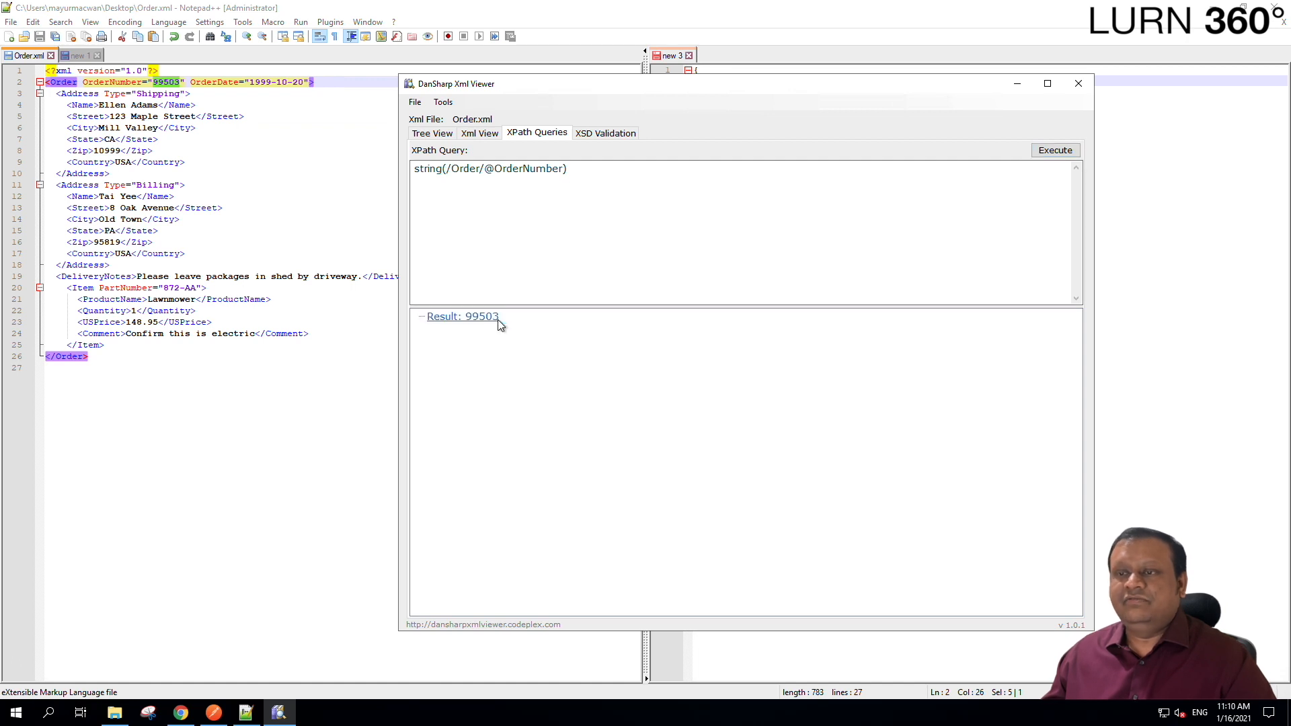
click(537, 213)
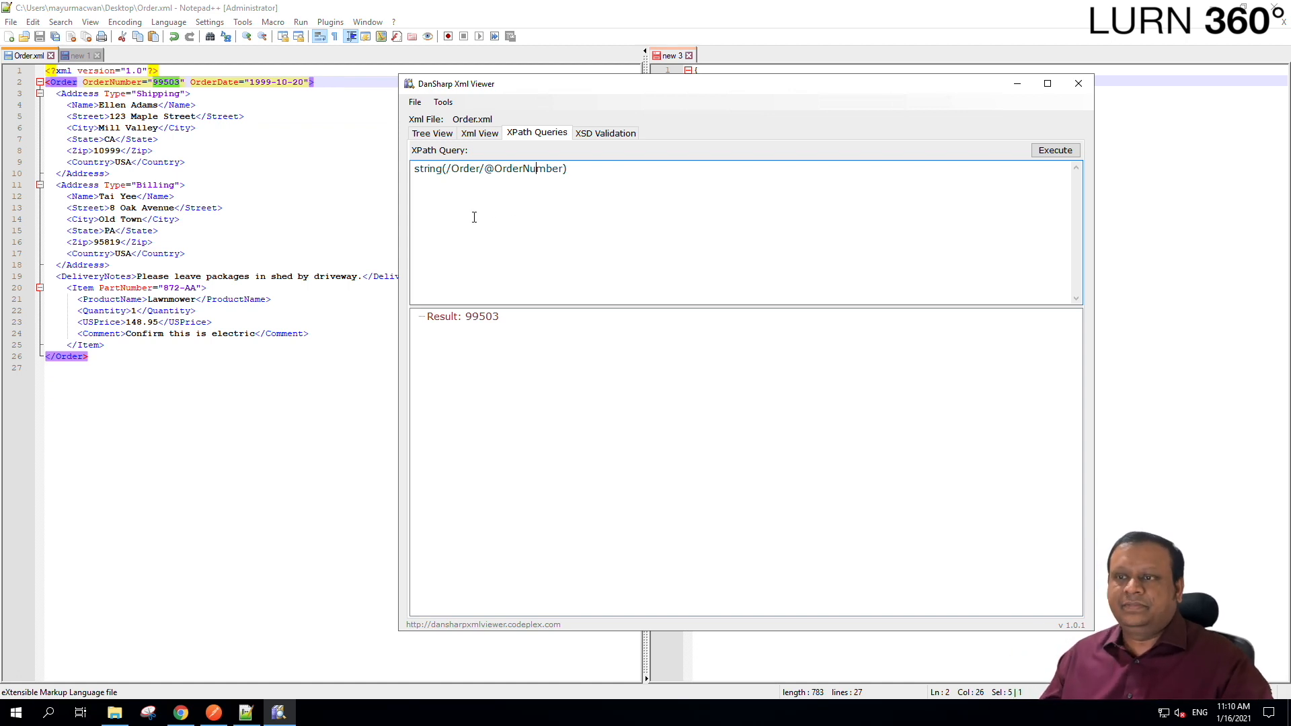
drag(589, 175, 352, 167)
key(ctrl+c)
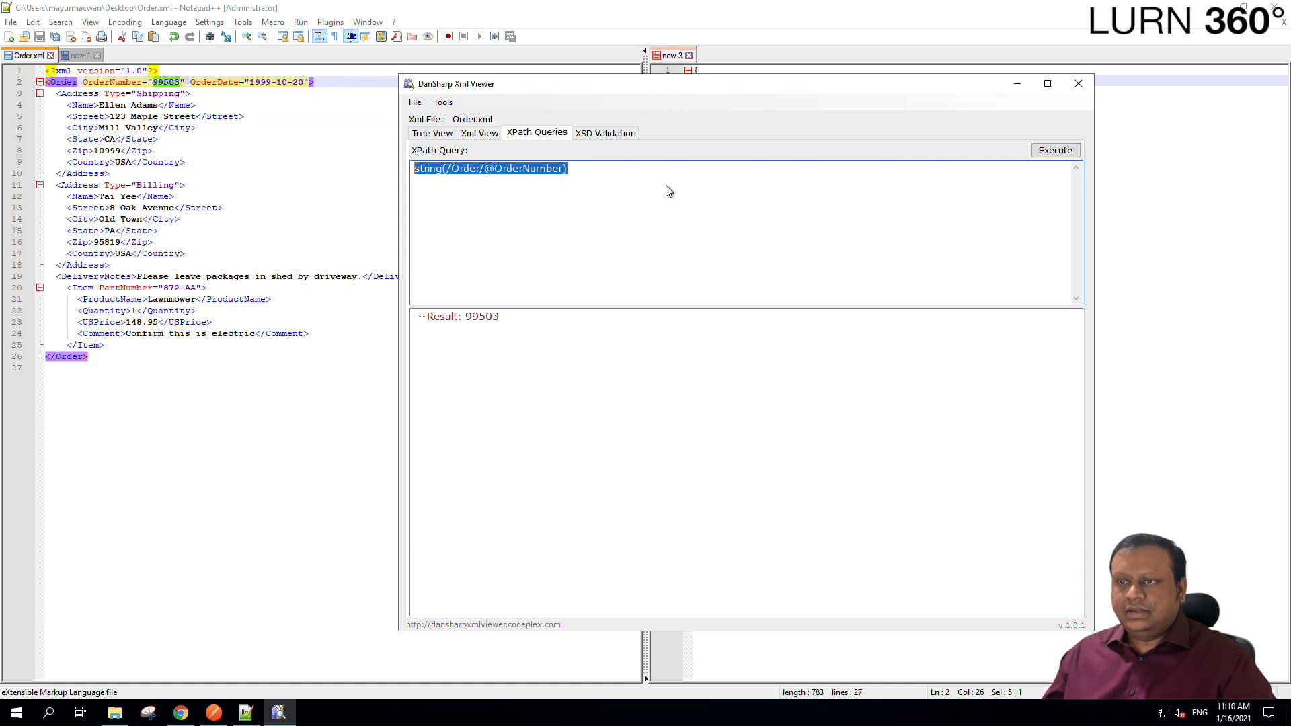
click(180, 714)
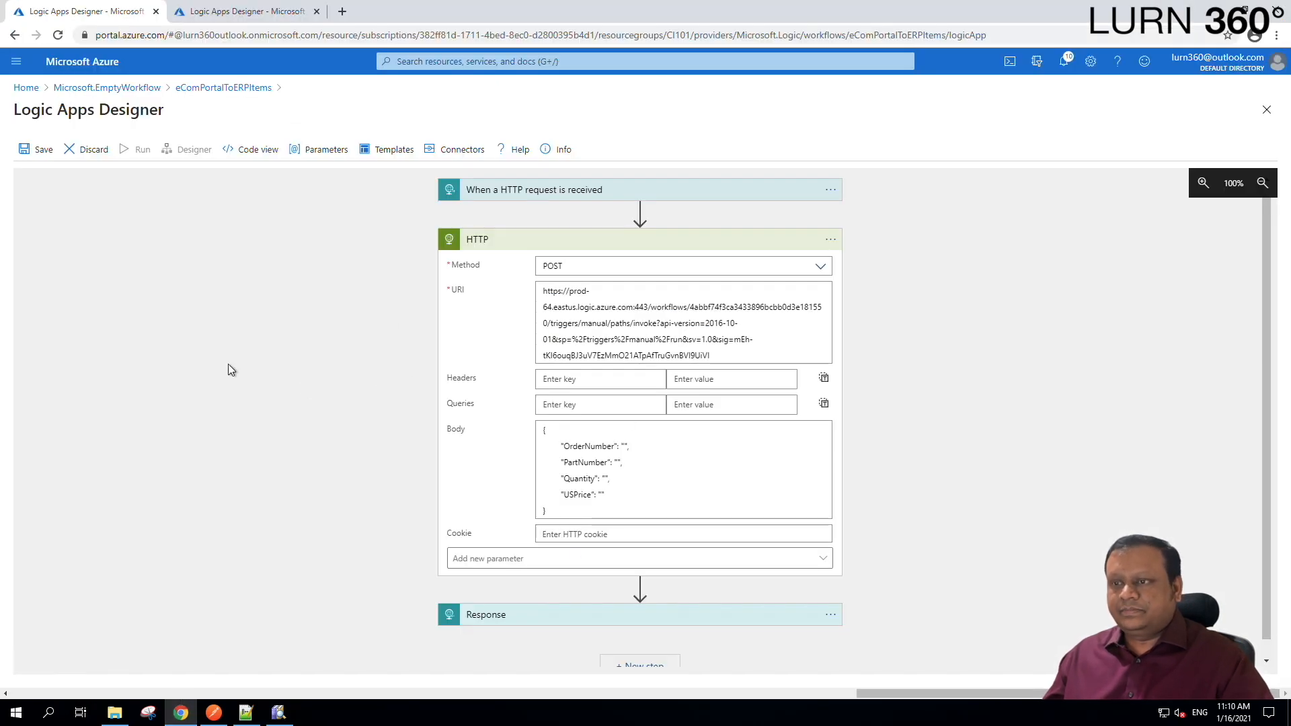
Start an xpath( expression in the Expression box for the Body's OrderNumber value.
click(625, 447)
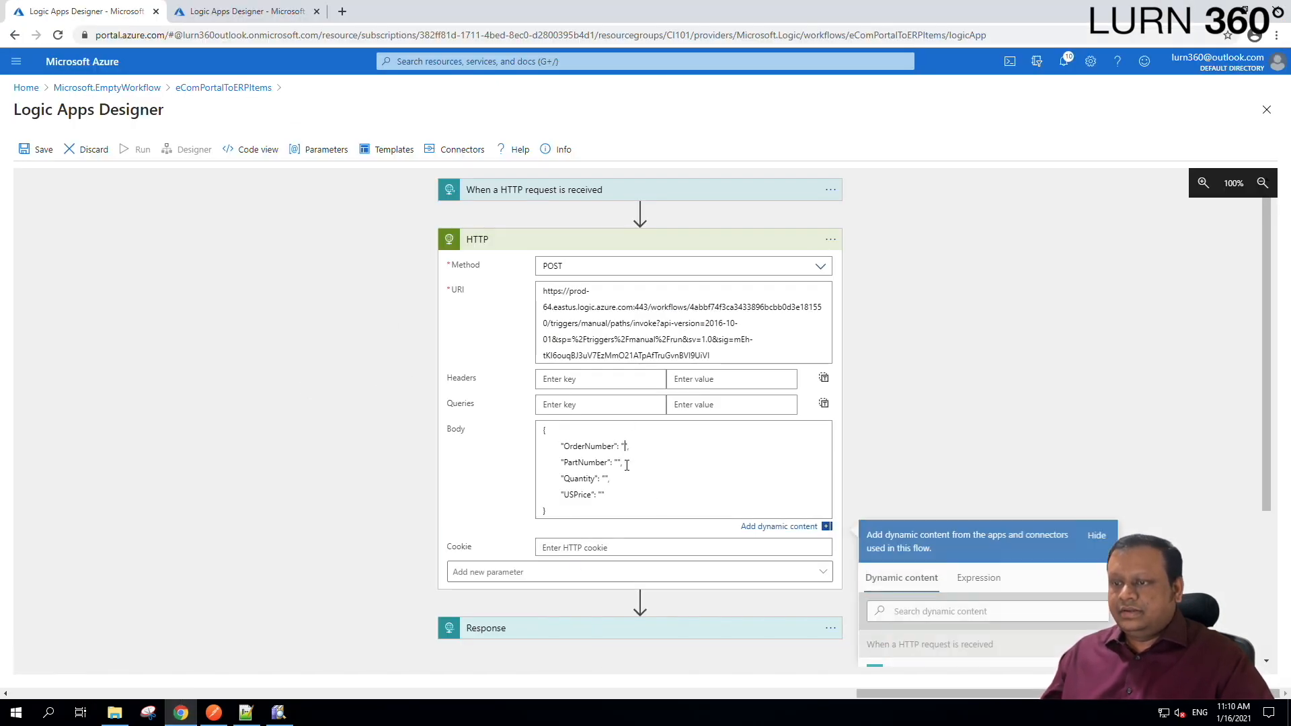
scroll(629, 463, down, 3)
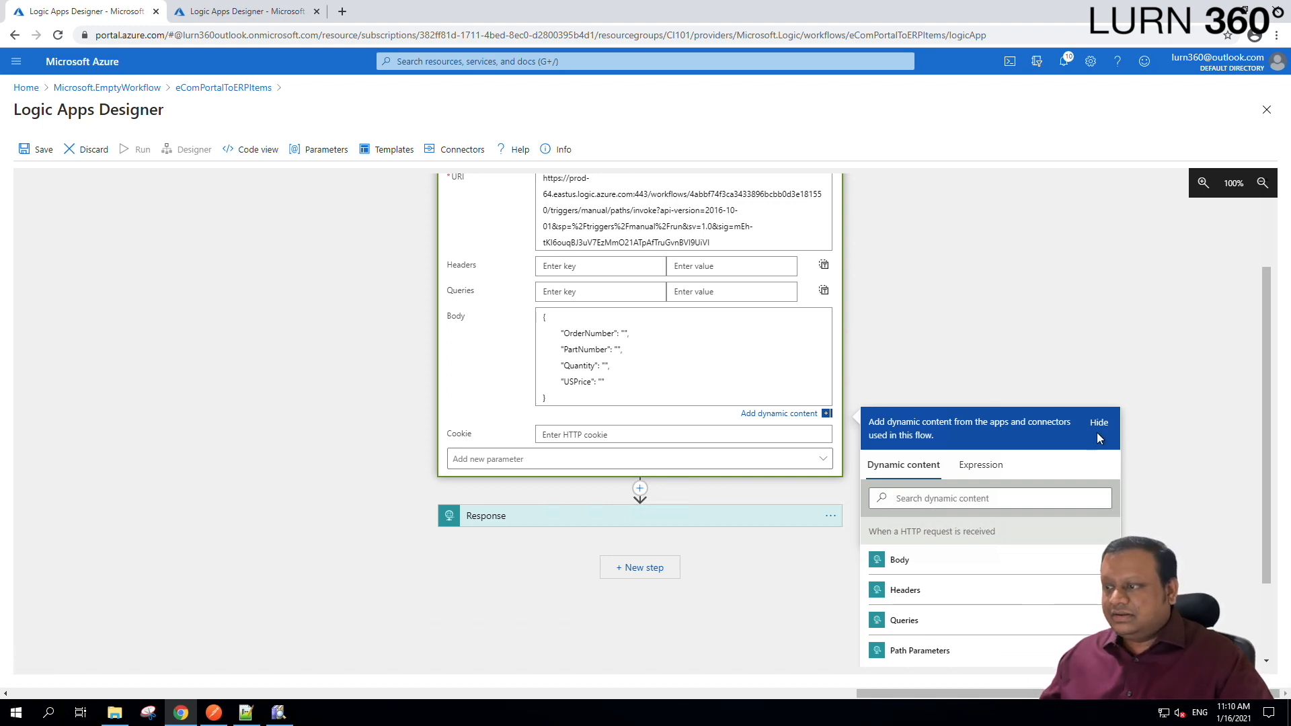
click(989, 473)
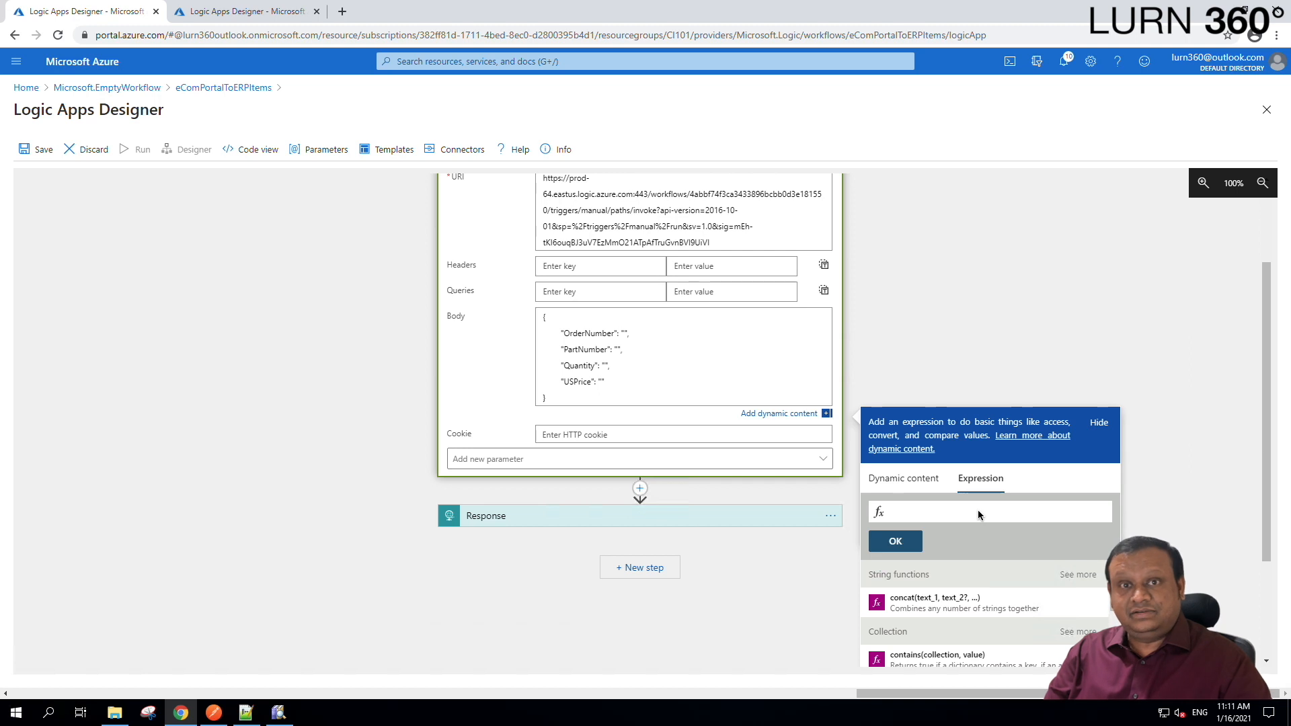
text(xp)
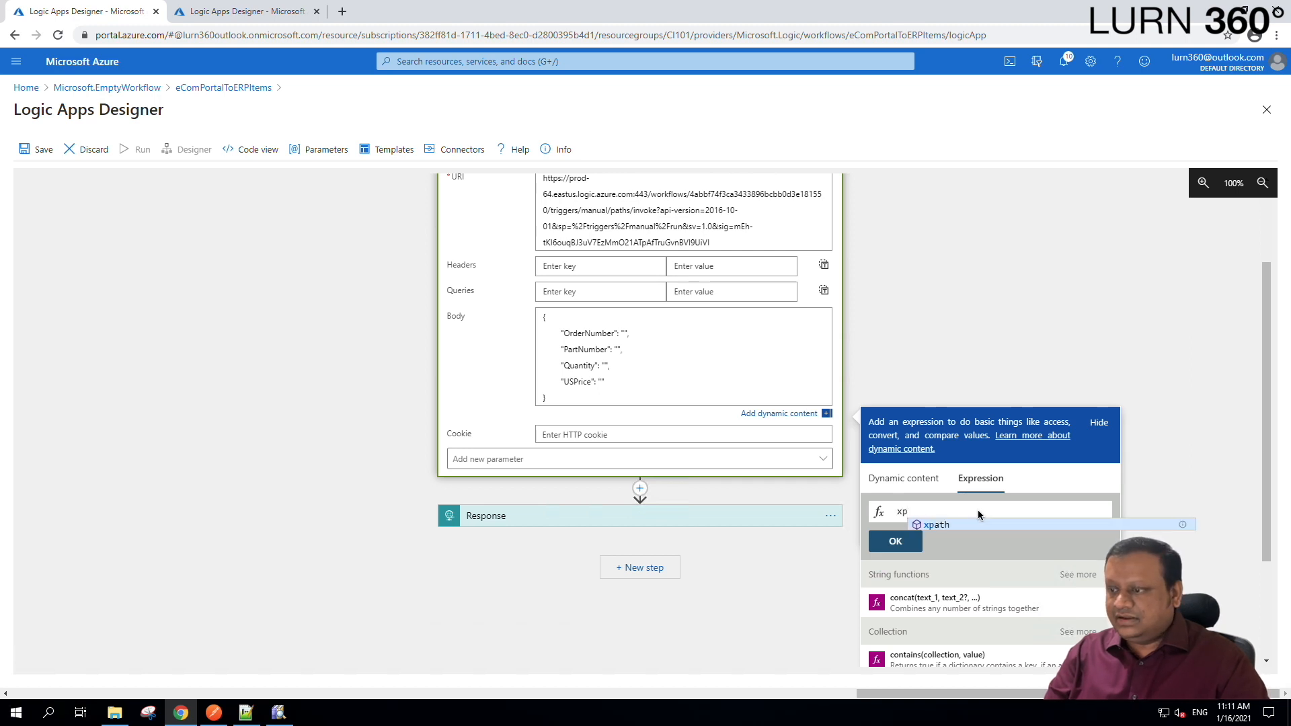
text(ath)
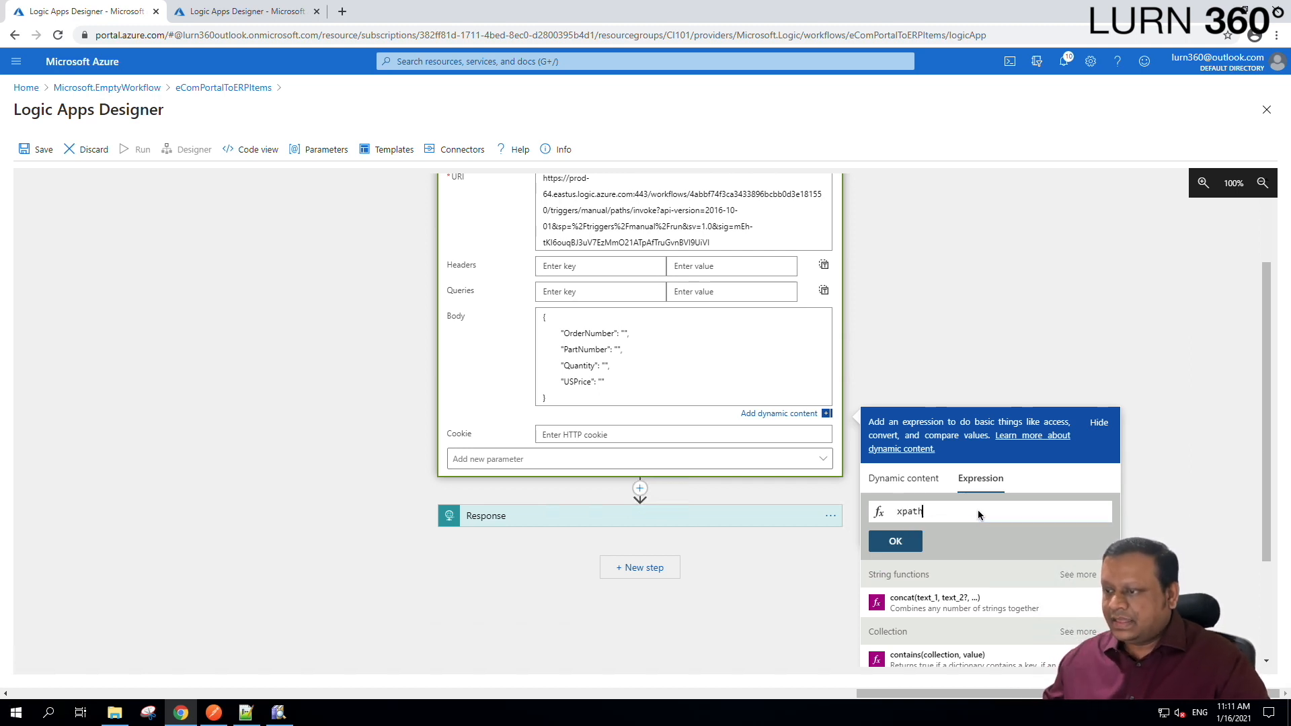
text(()
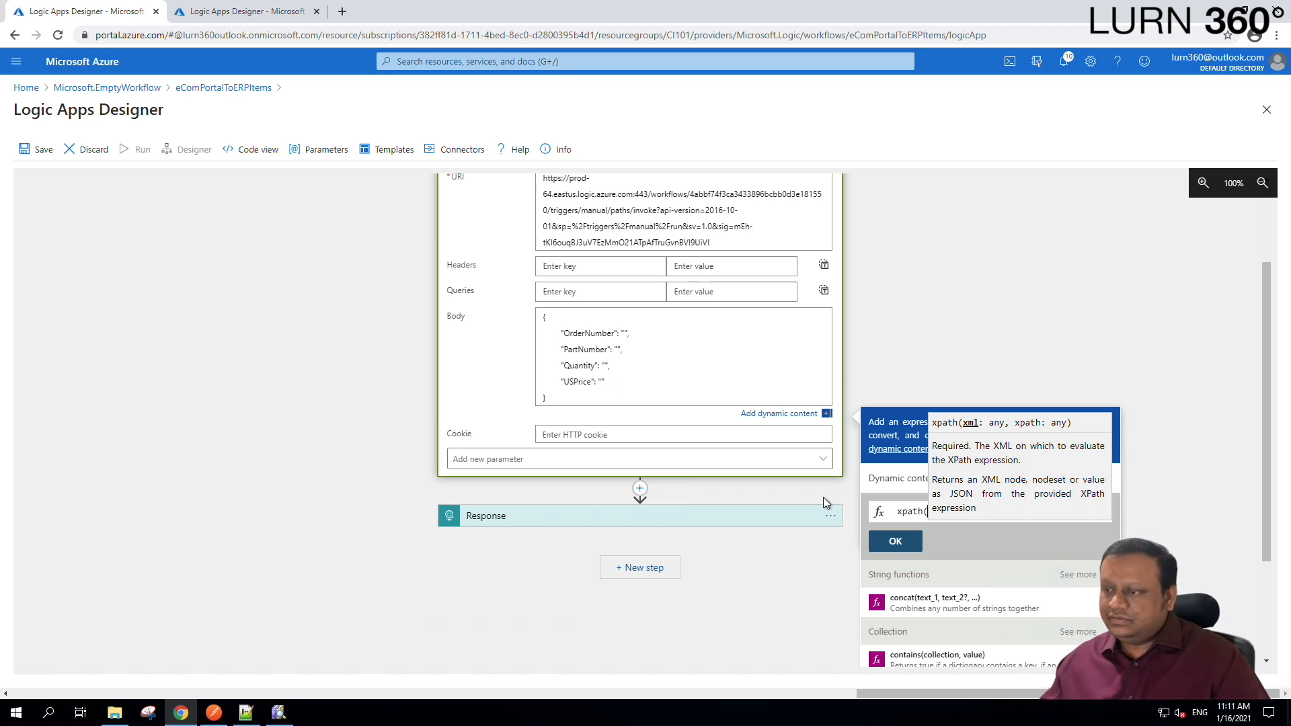
click(930, 511)
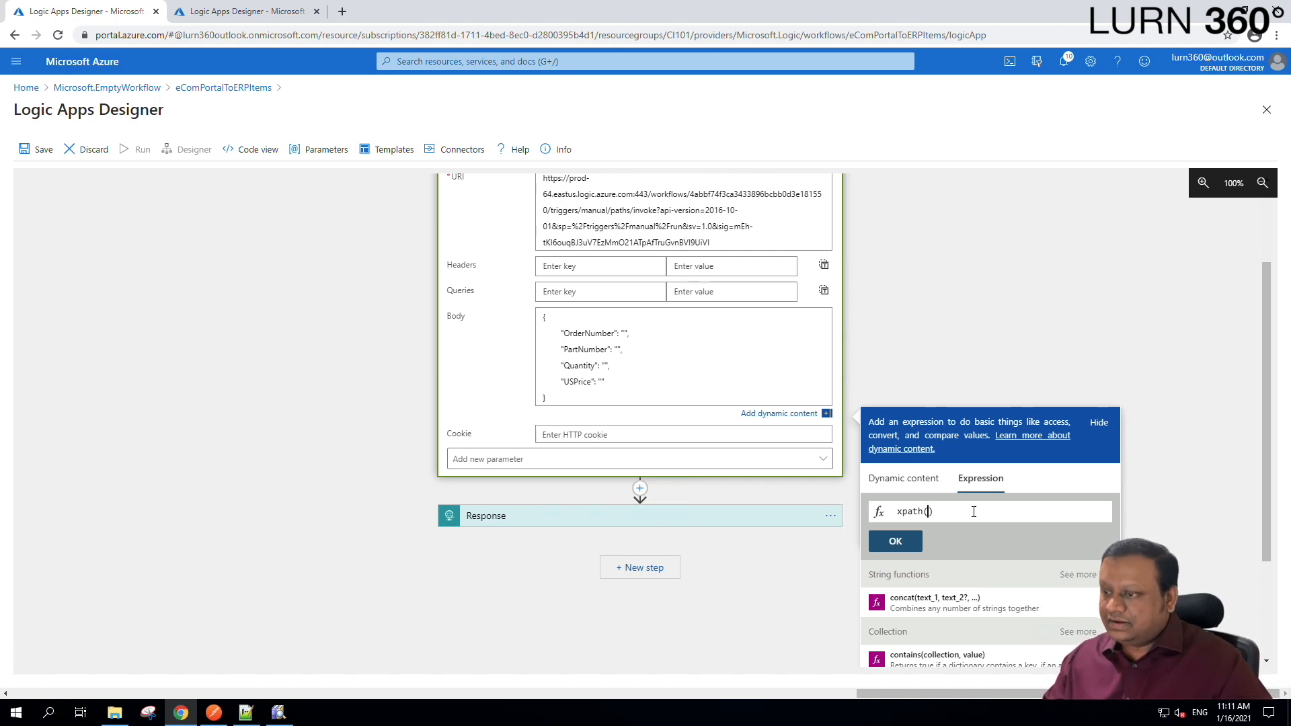
click(907, 479)
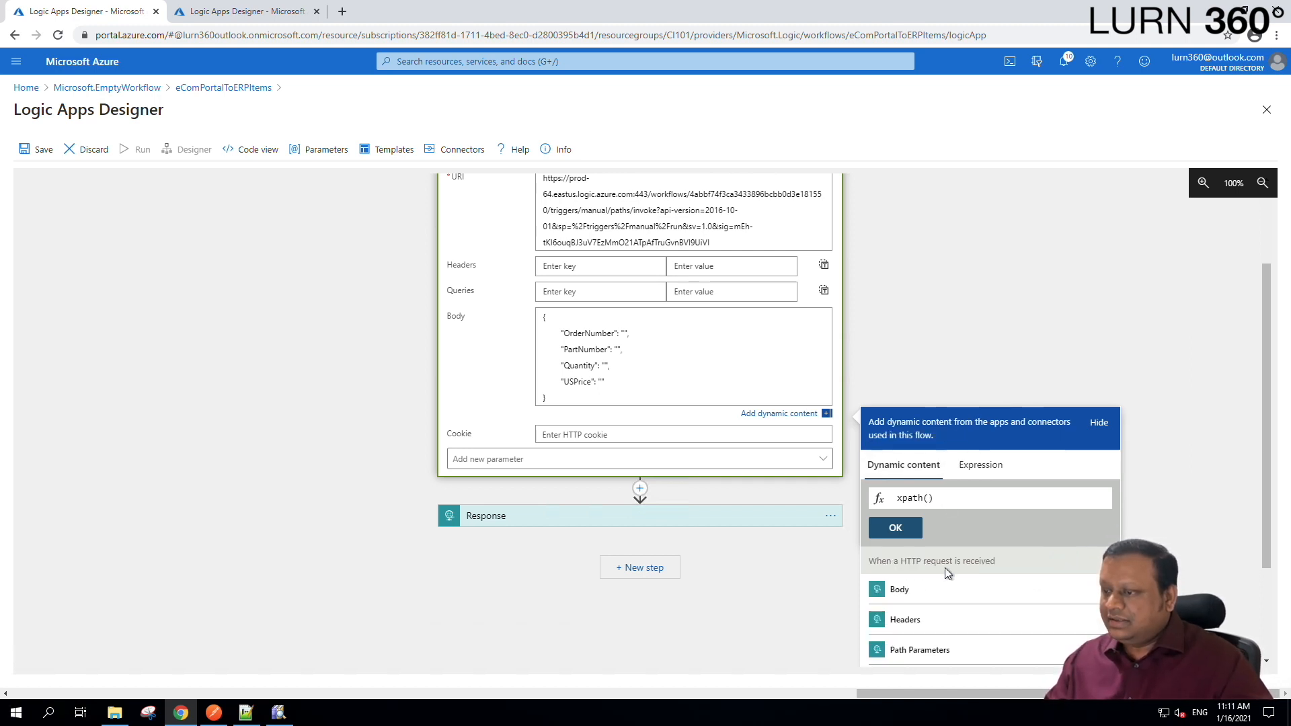
click(918, 598)
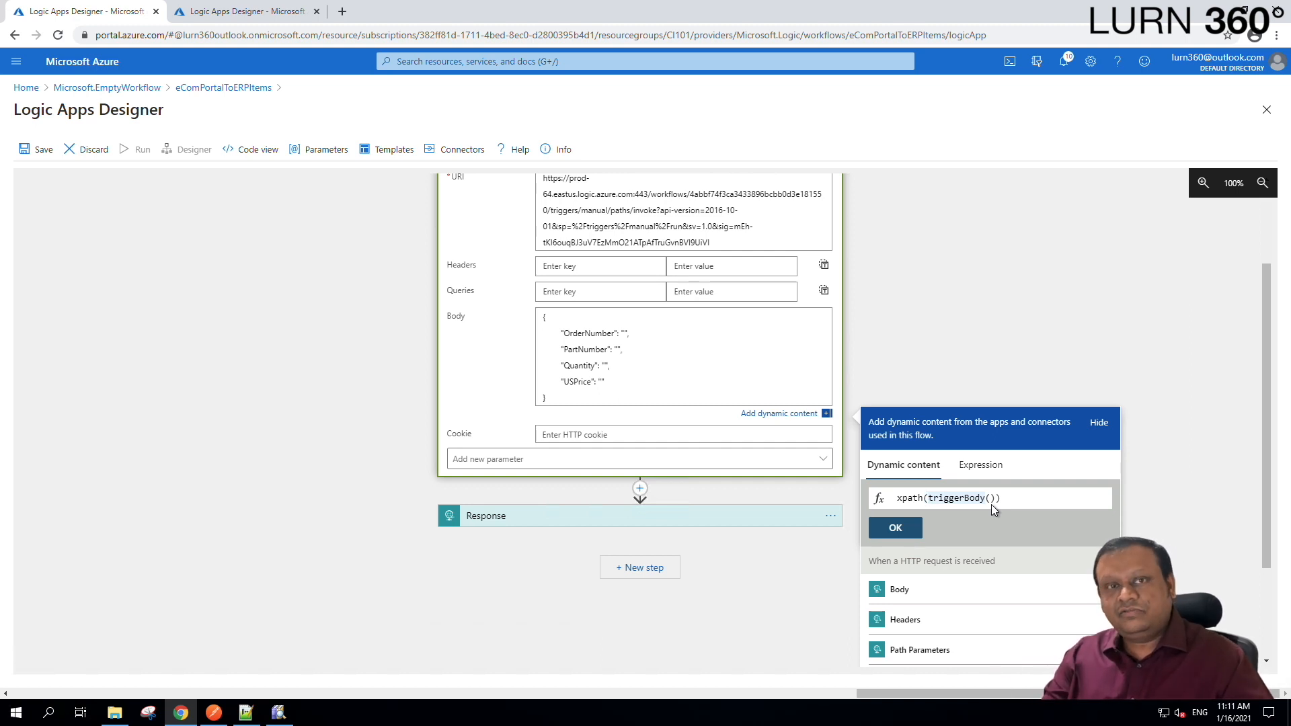
text(xml)
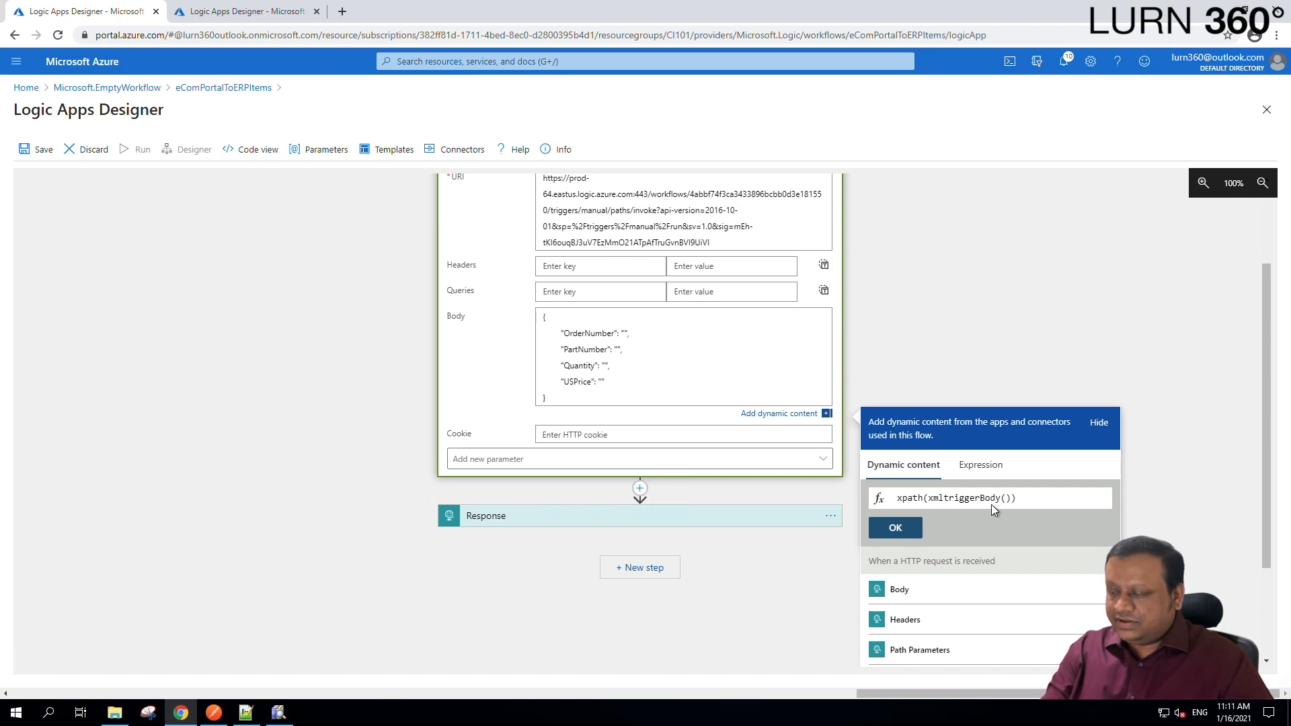
text((xml()
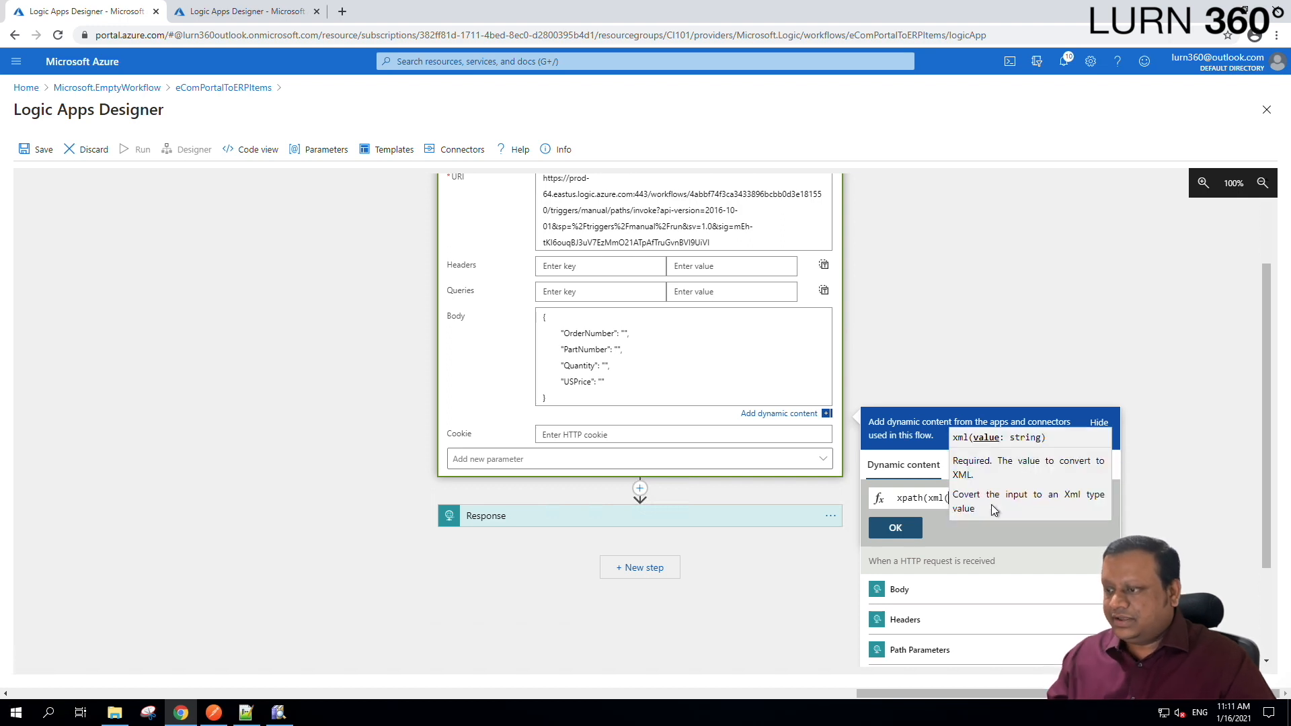
click(938, 497)
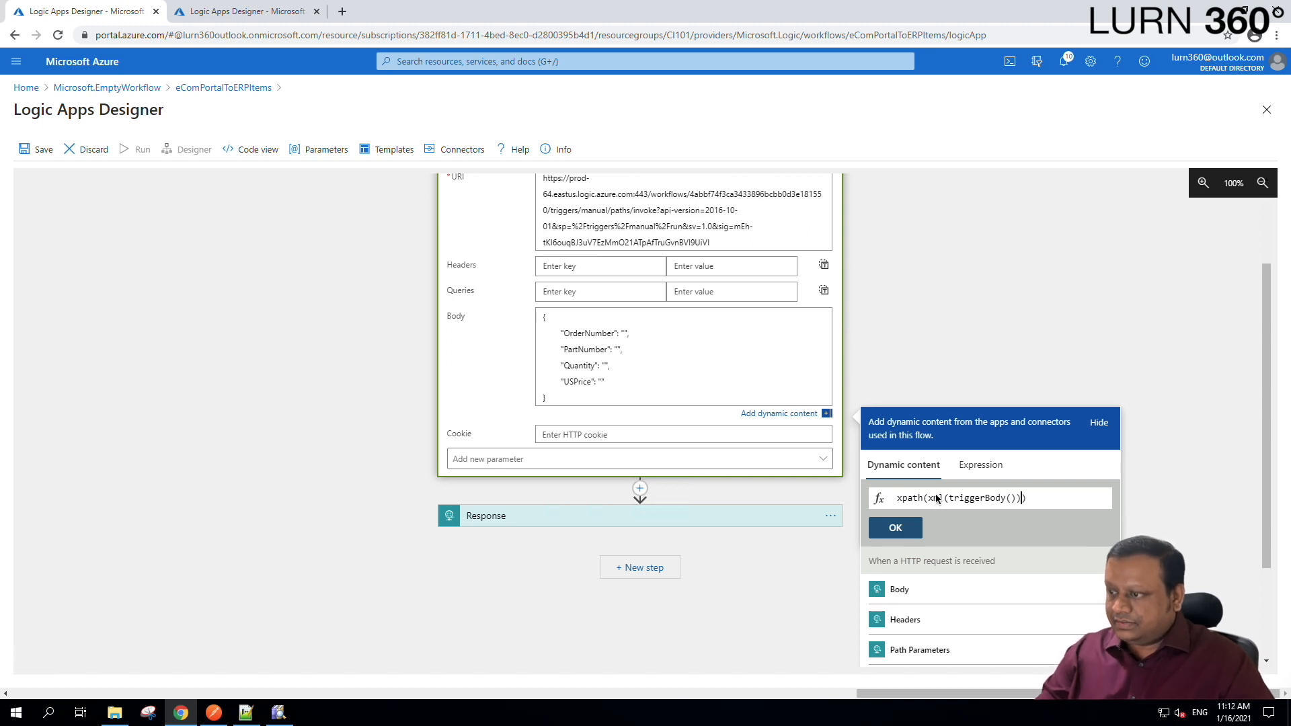
text(,)
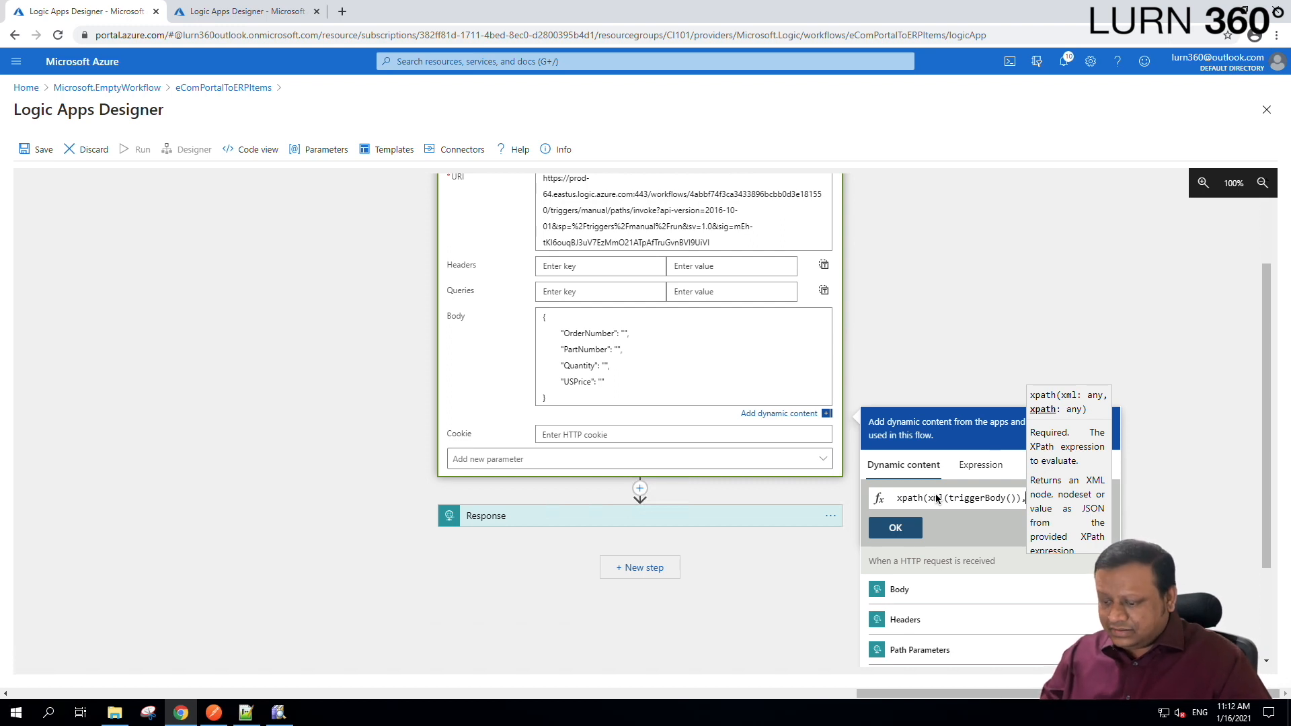
text(')
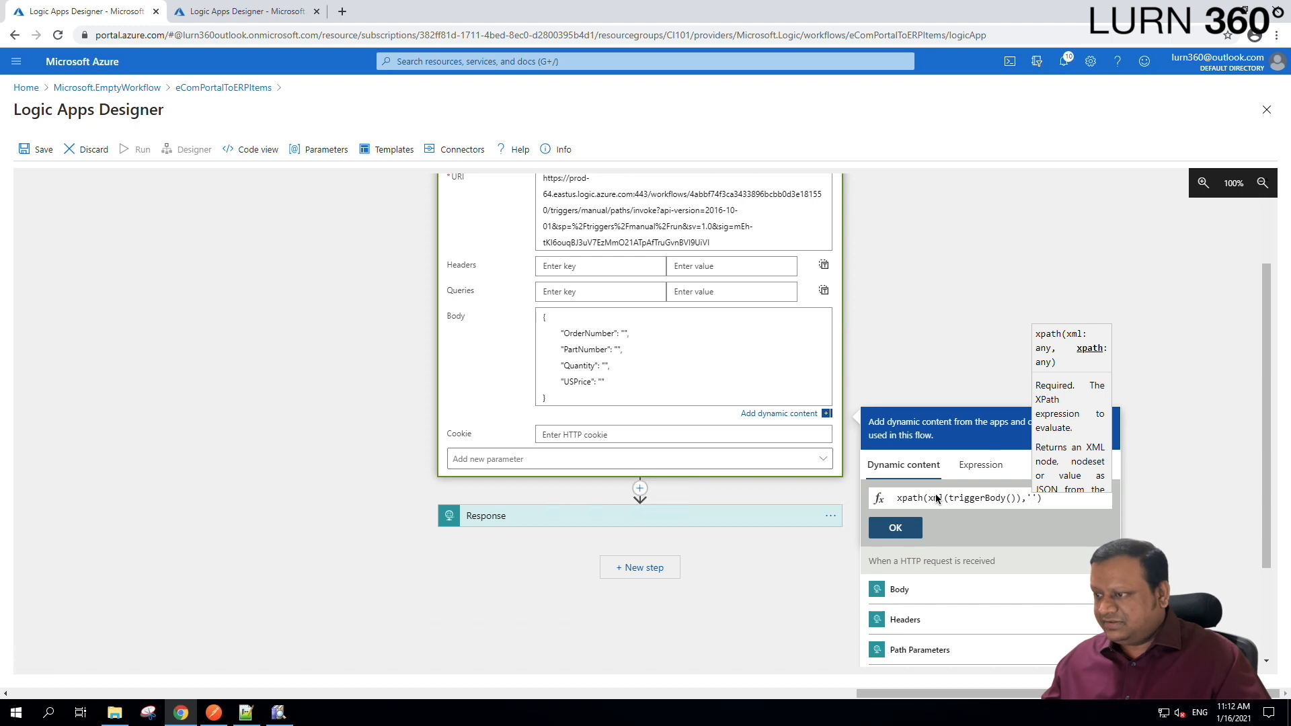
key(ctrl+v)
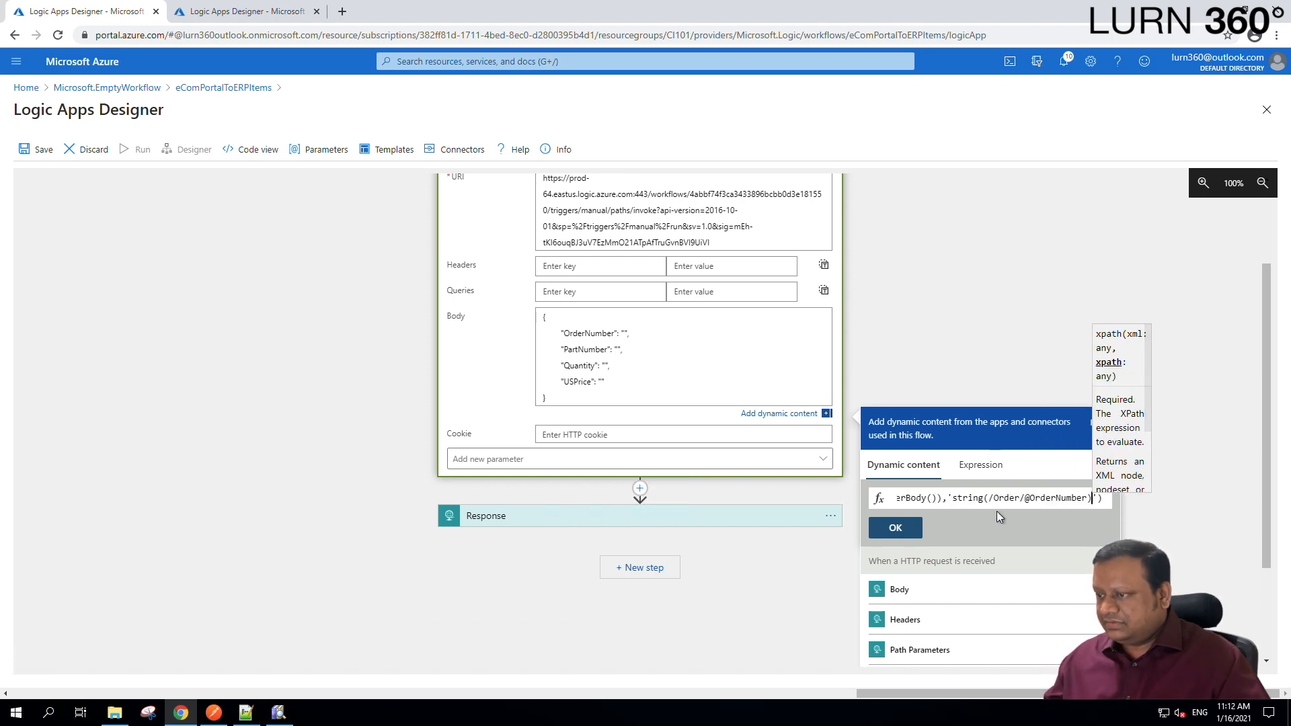
drag(954, 499, 1092, 522)
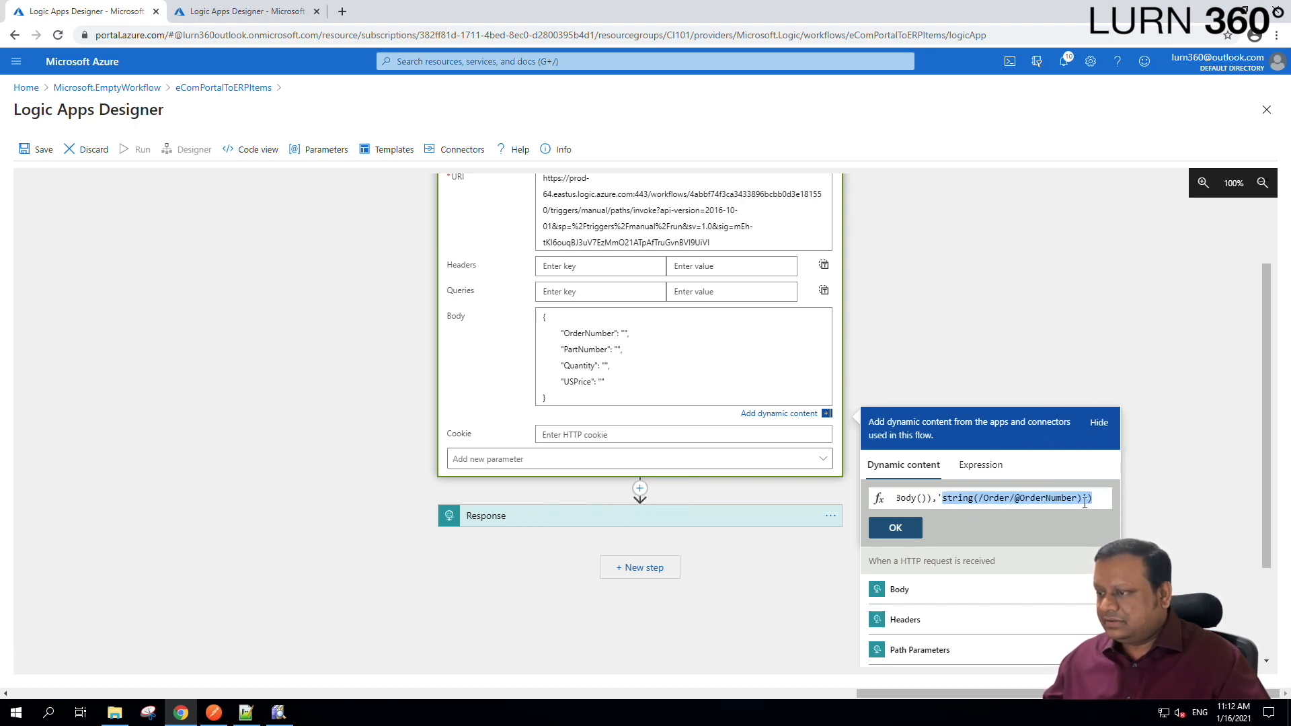
click(895, 529)
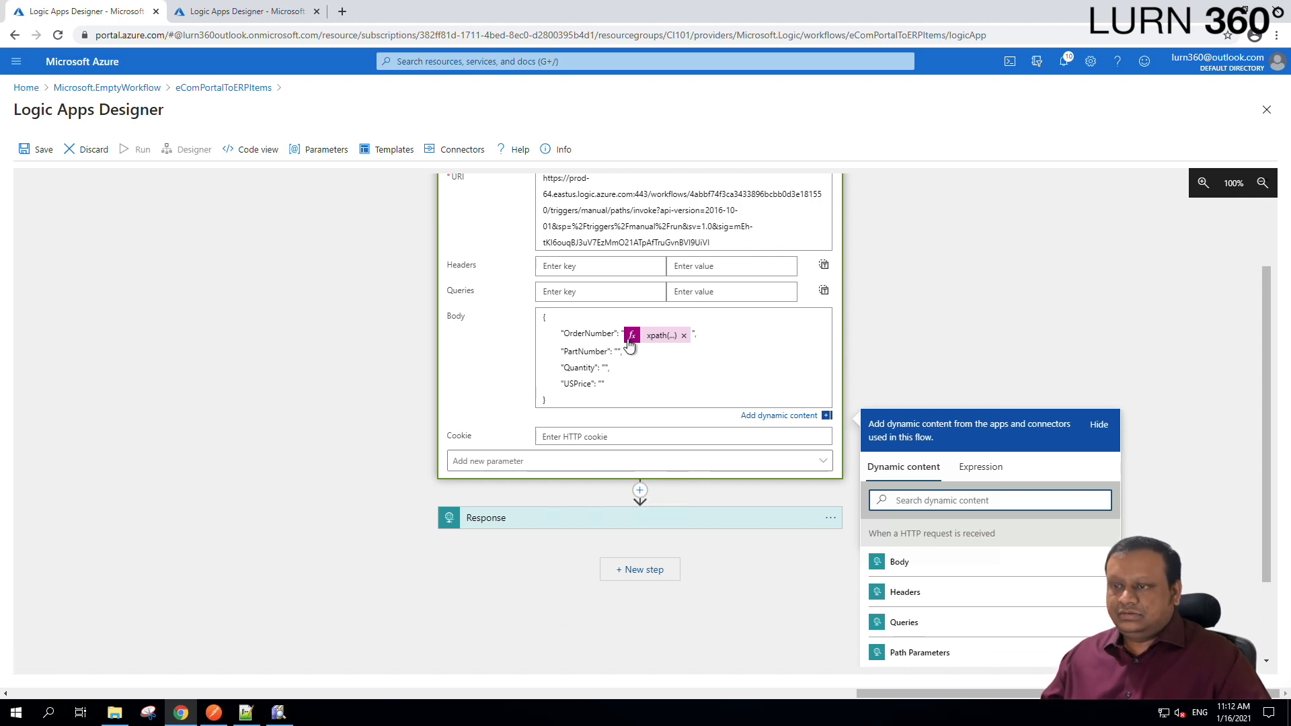
click(282, 712)
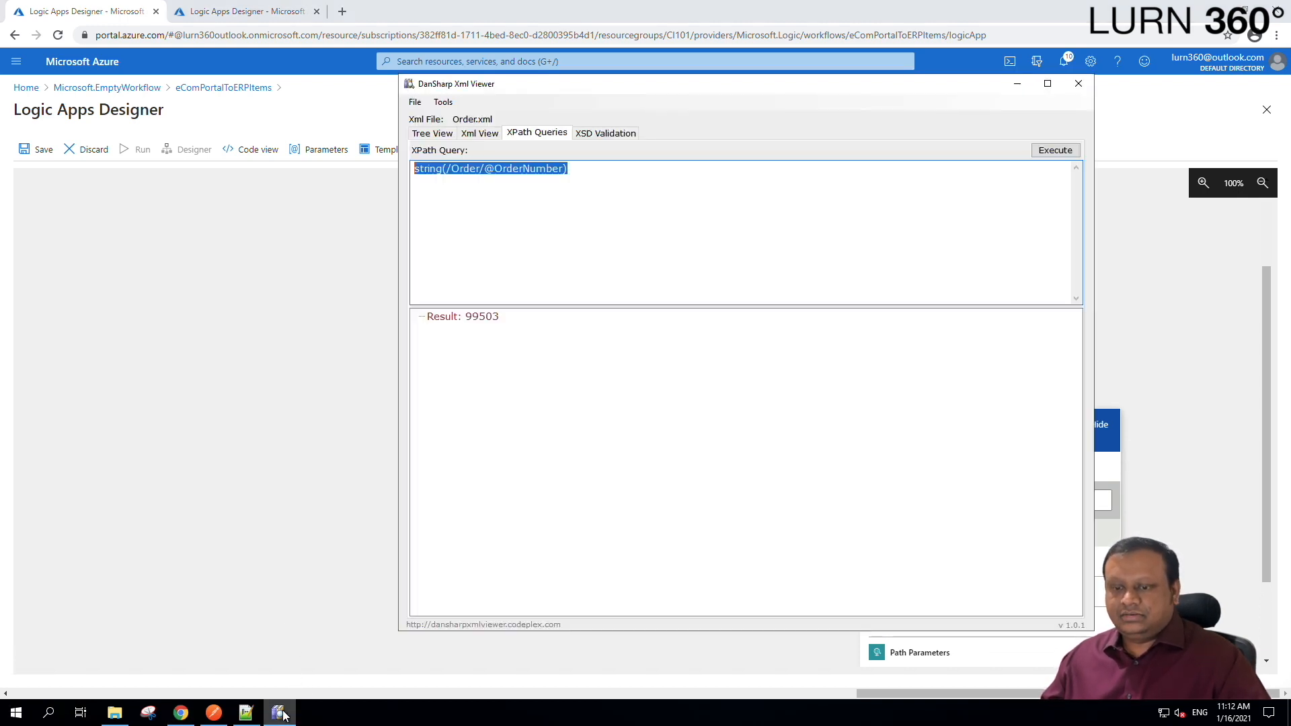
click(429, 135)
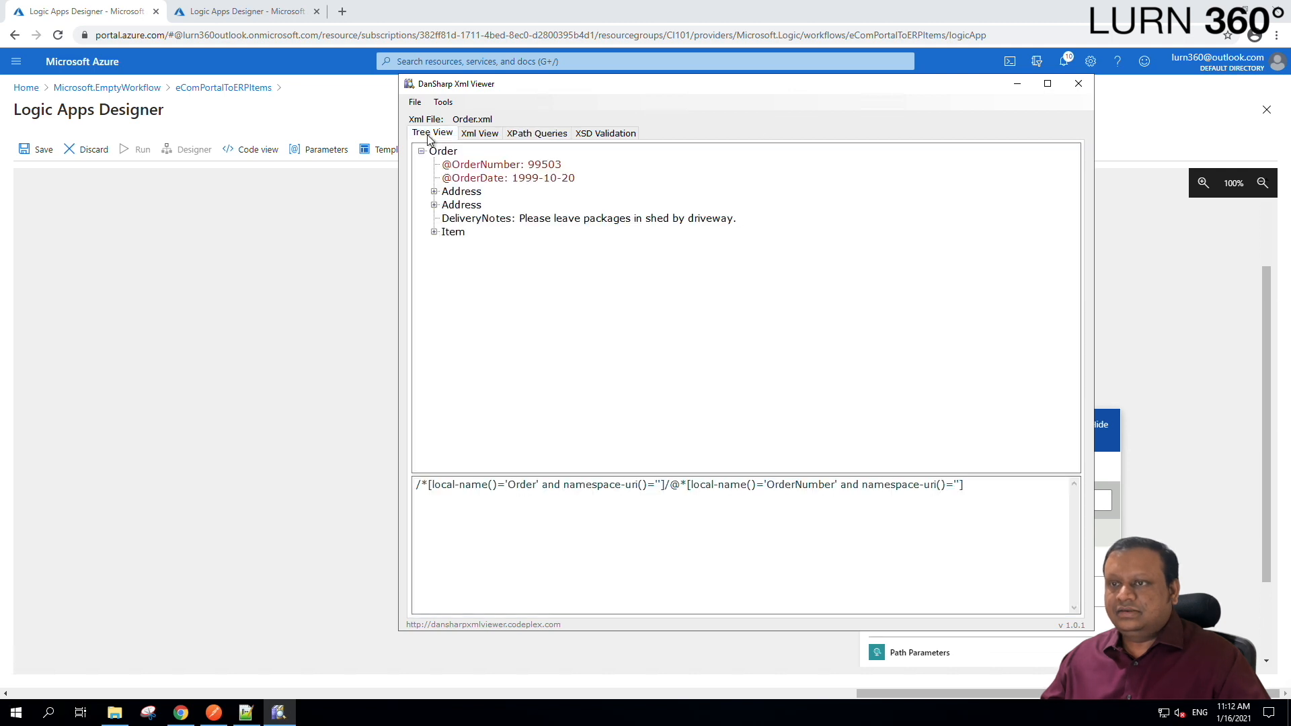
click(435, 232)
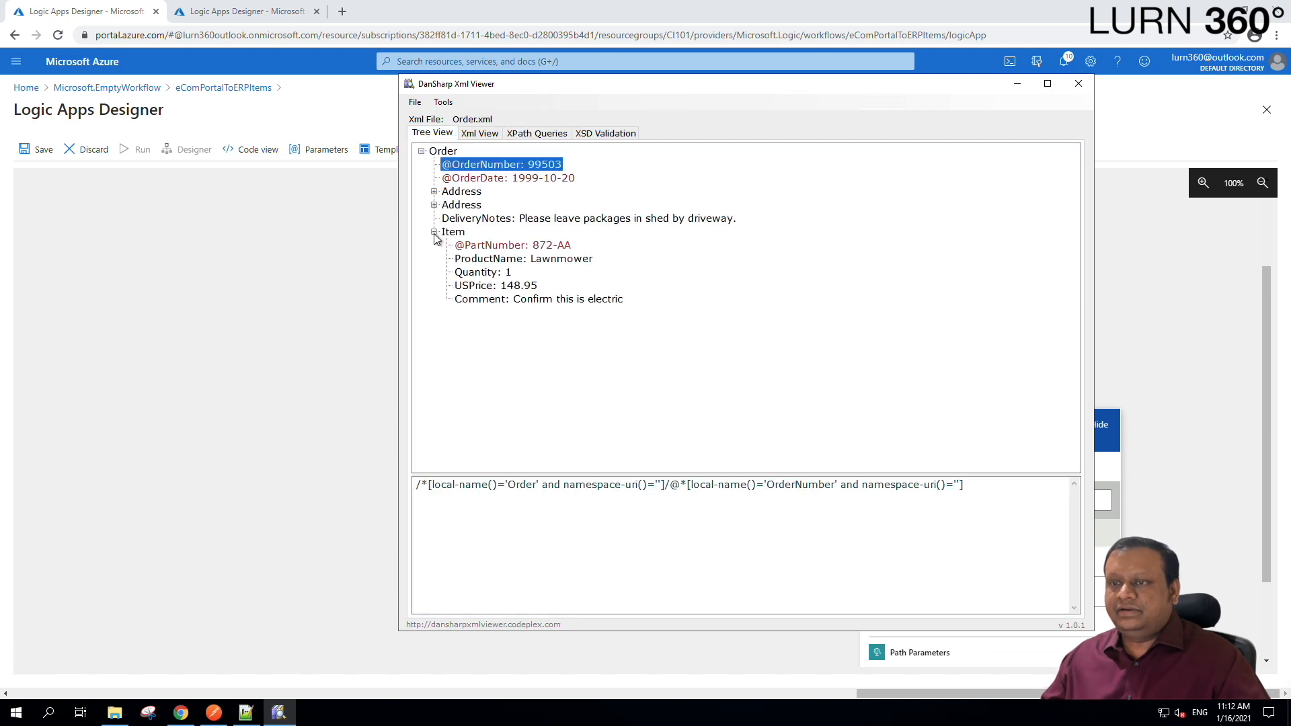
click(484, 247)
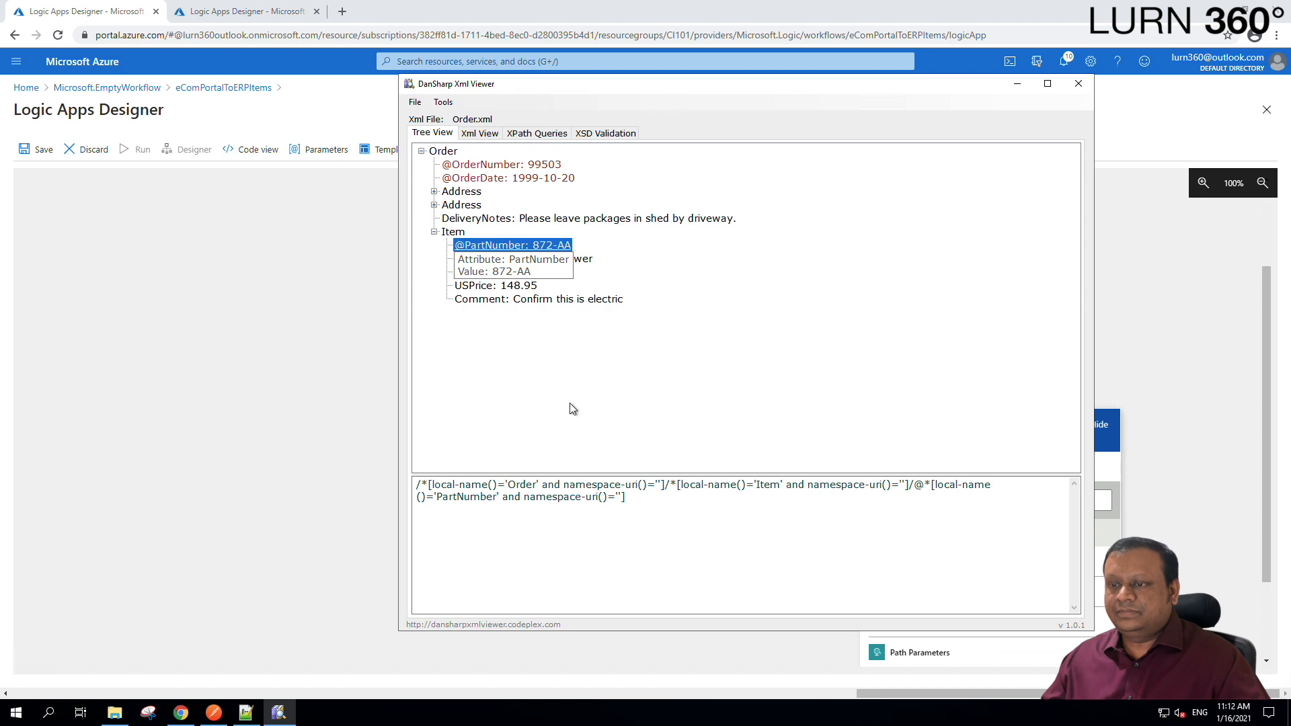
drag(667, 515, 355, 480)
key(ctrl+c)
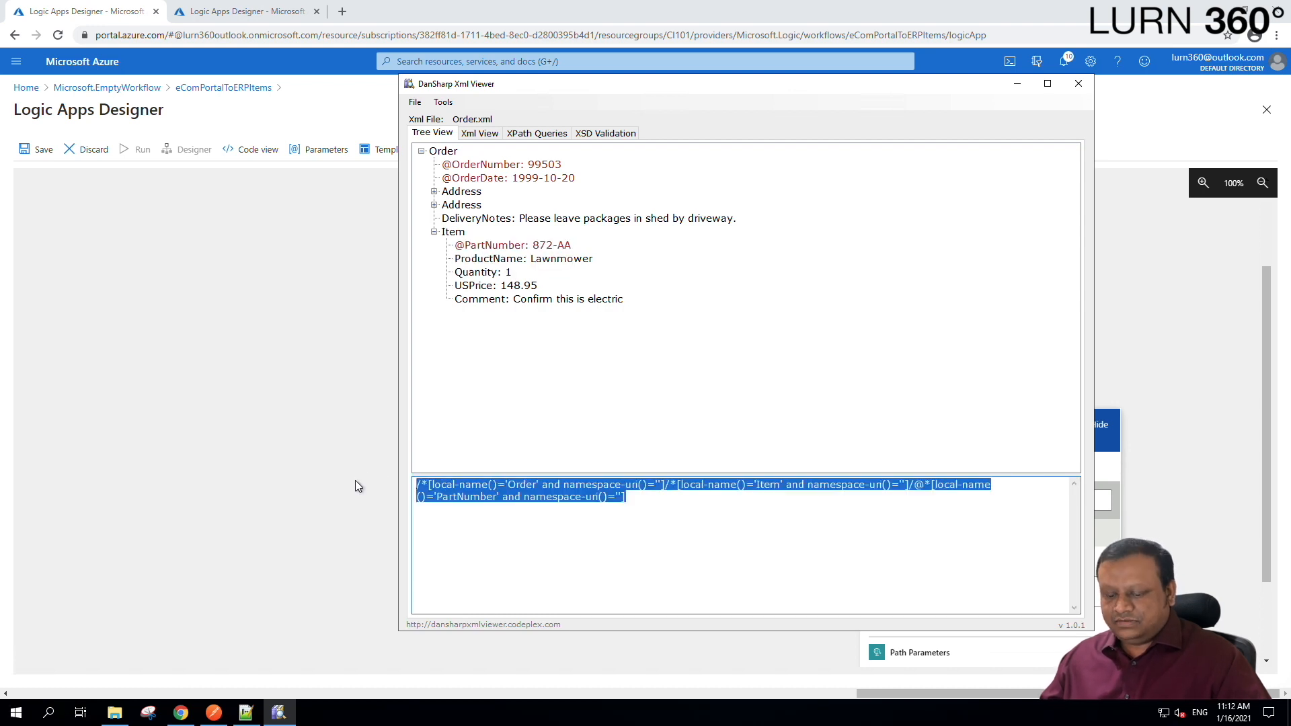
click(536, 134)
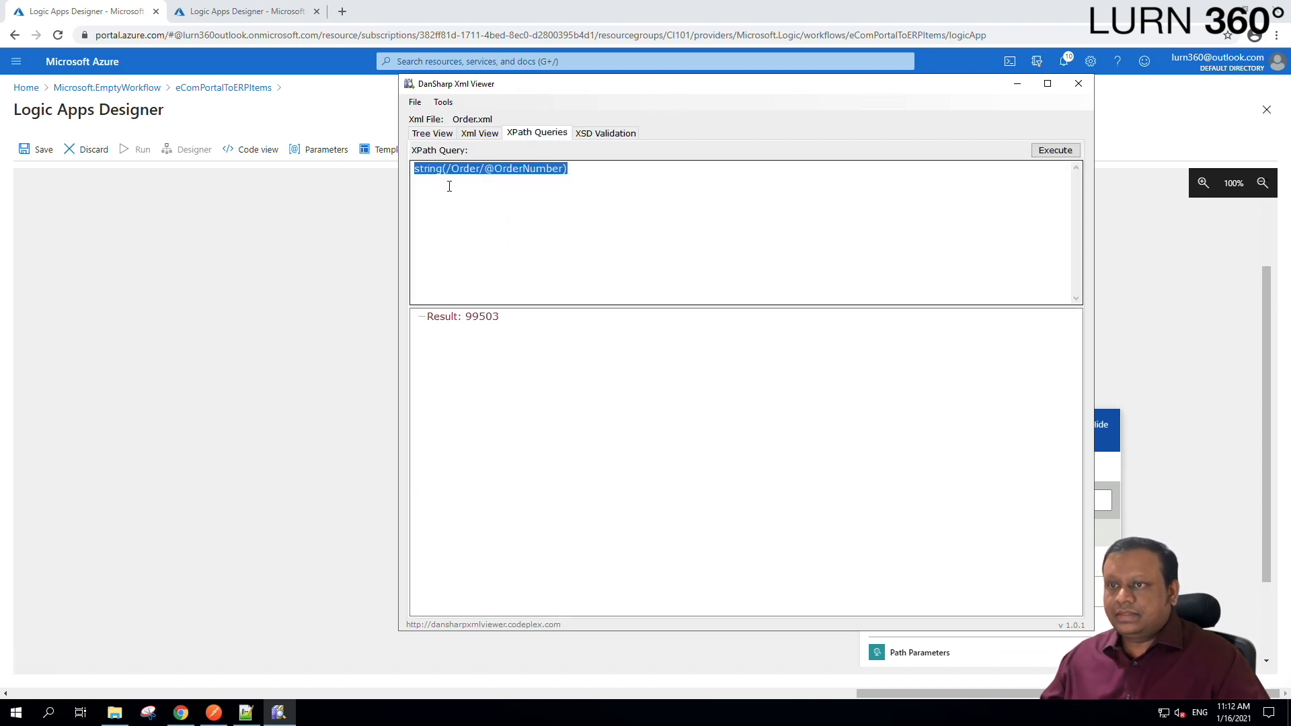
drag(447, 168, 564, 169)
key(ctrl+v)
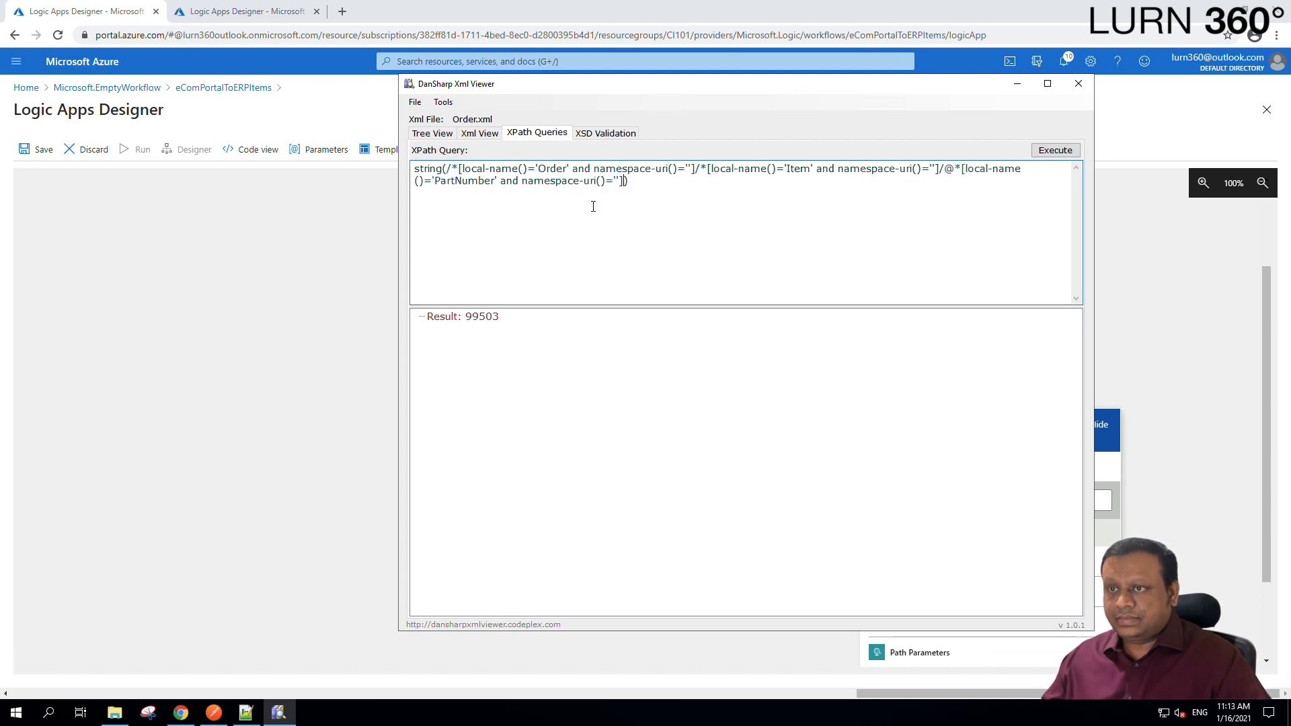
Remove the local-name wrappers and namespace conditions around Order and Item.
drag(452, 170, 539, 171)
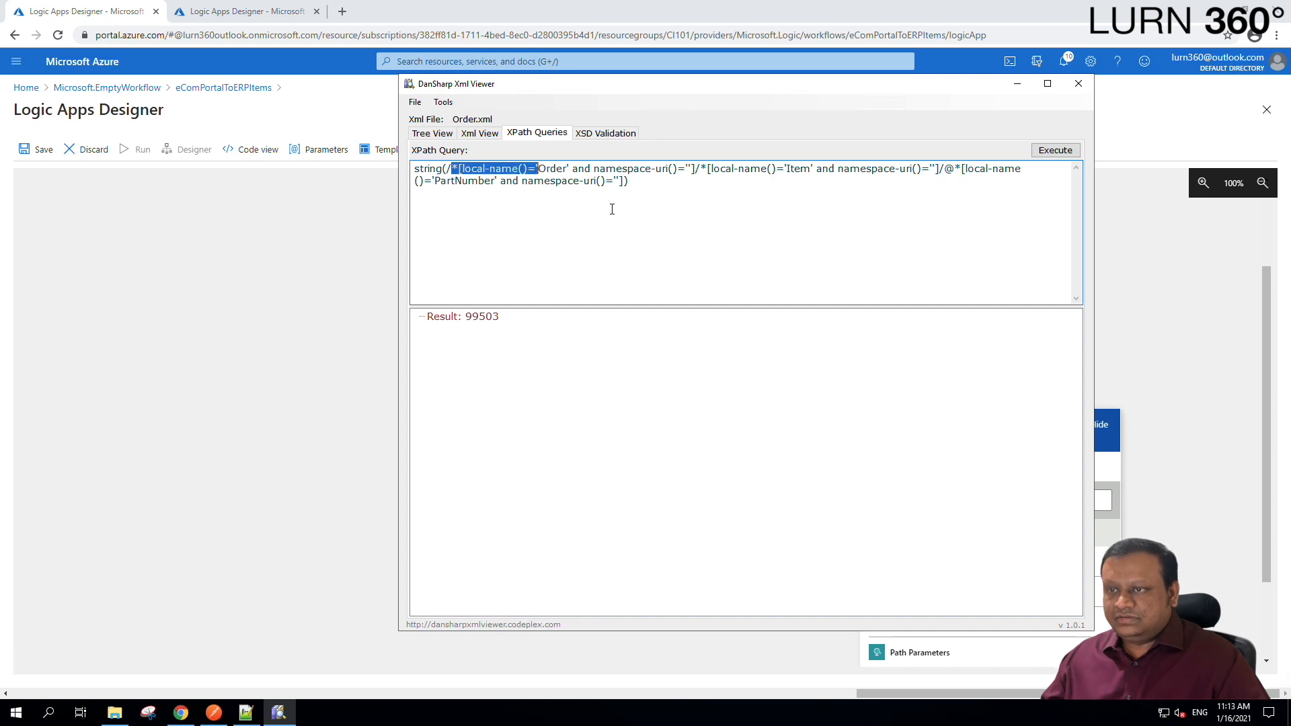
key(Delete)
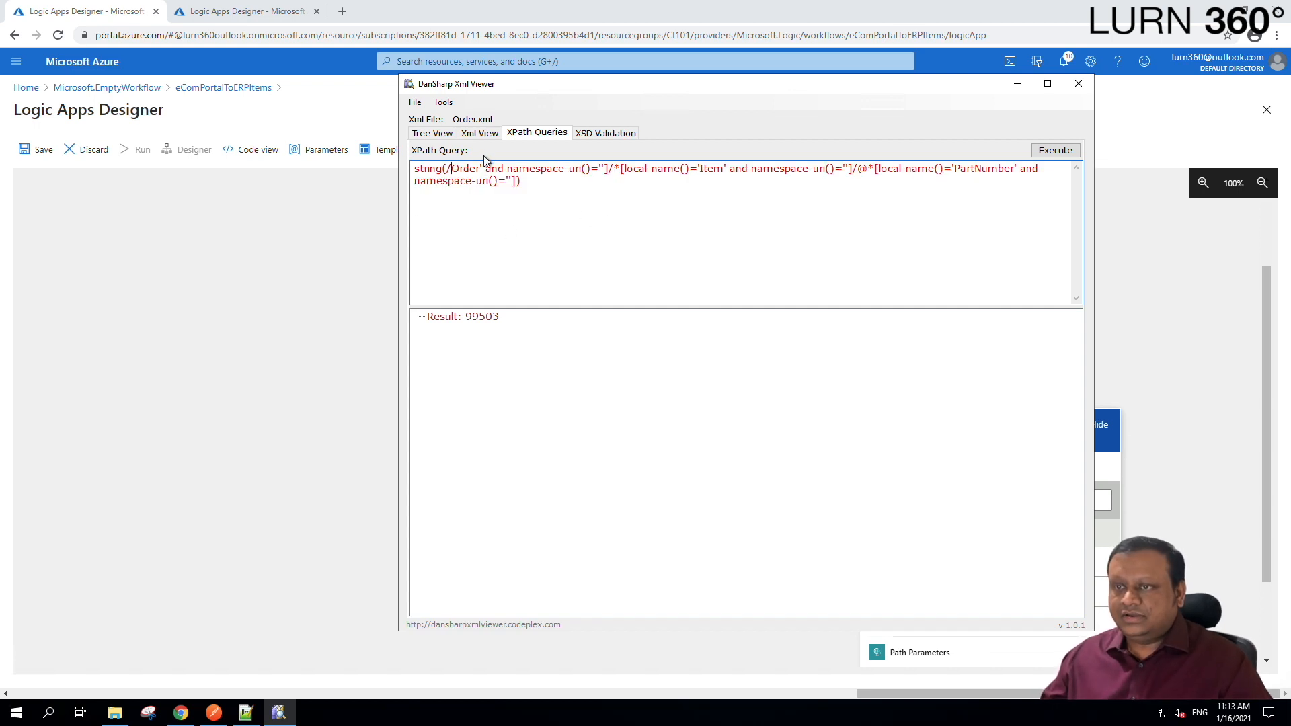
drag(480, 170, 609, 169)
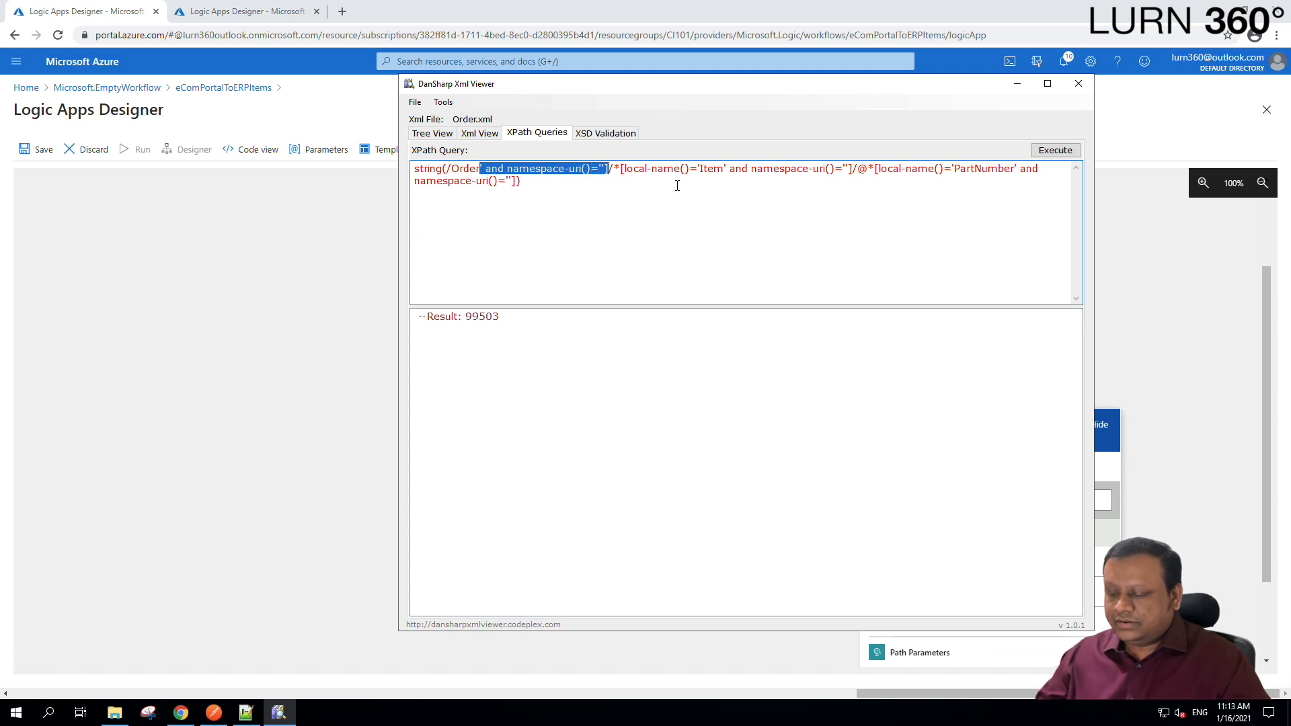
key(Delete)
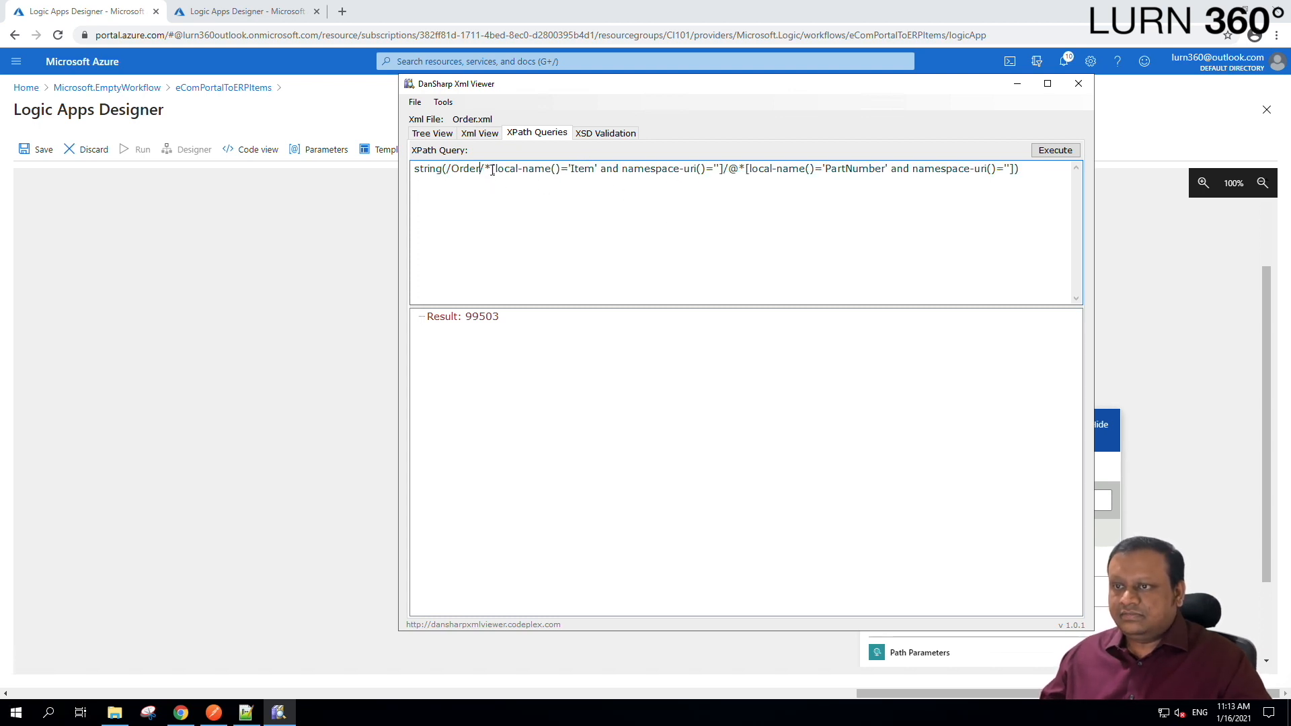
drag(484, 169, 571, 172)
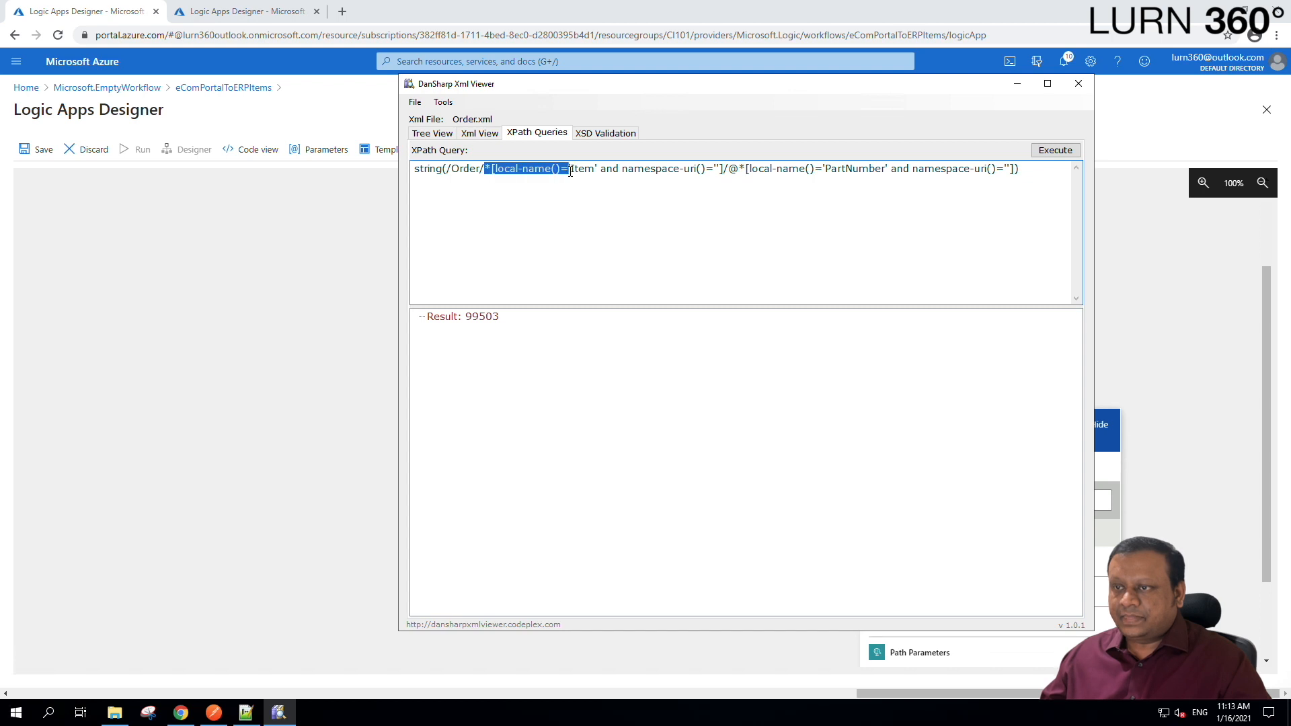
key(Delete)
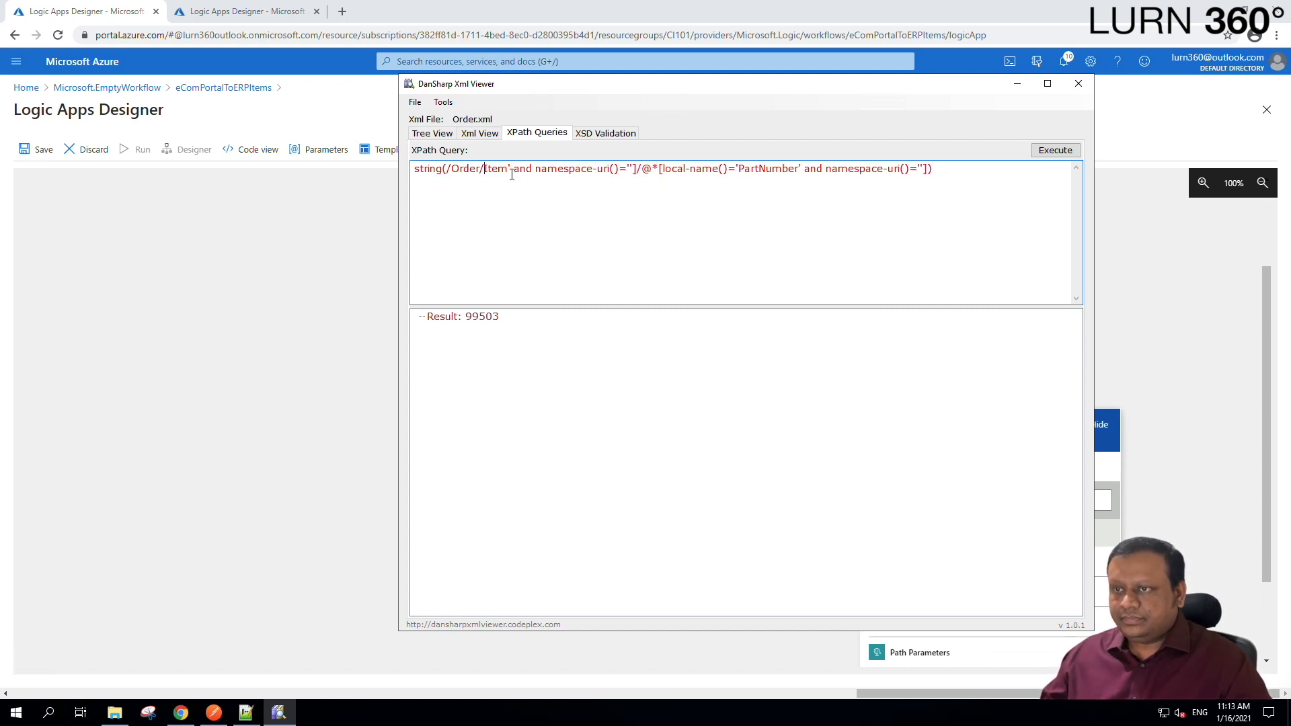
drag(512, 171, 579, 156)
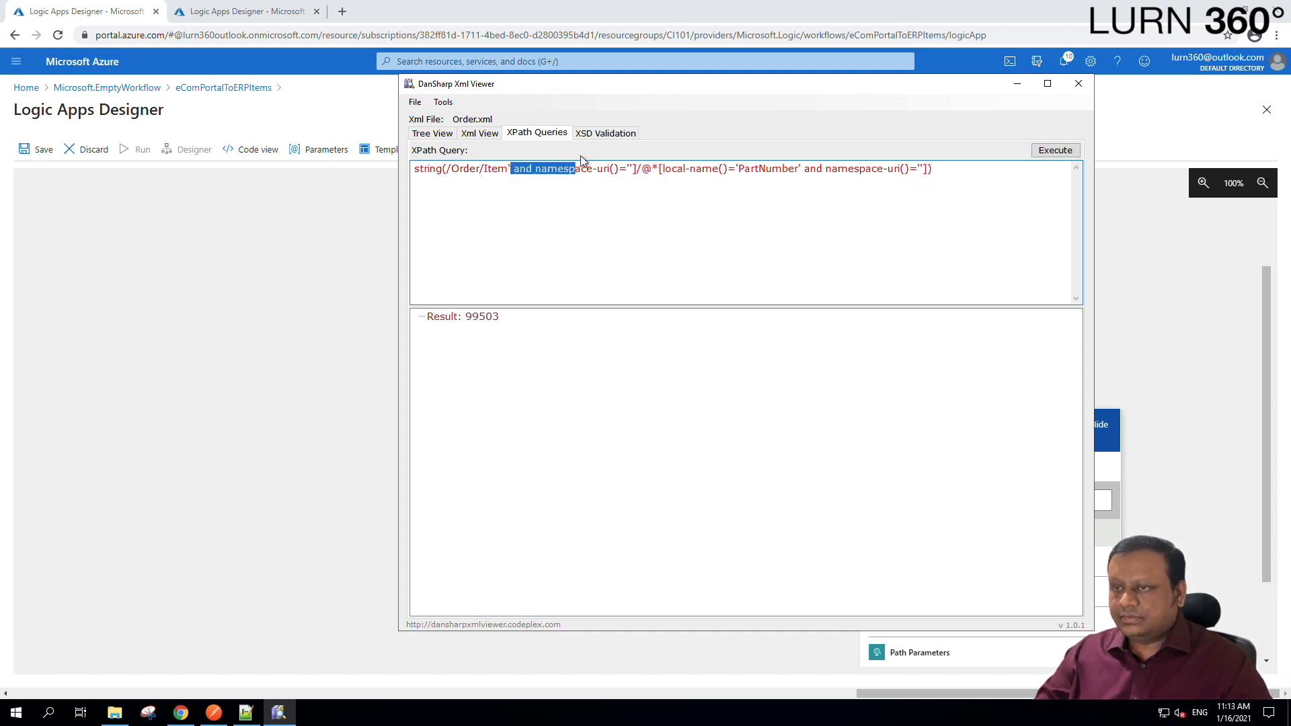
key(Delete)
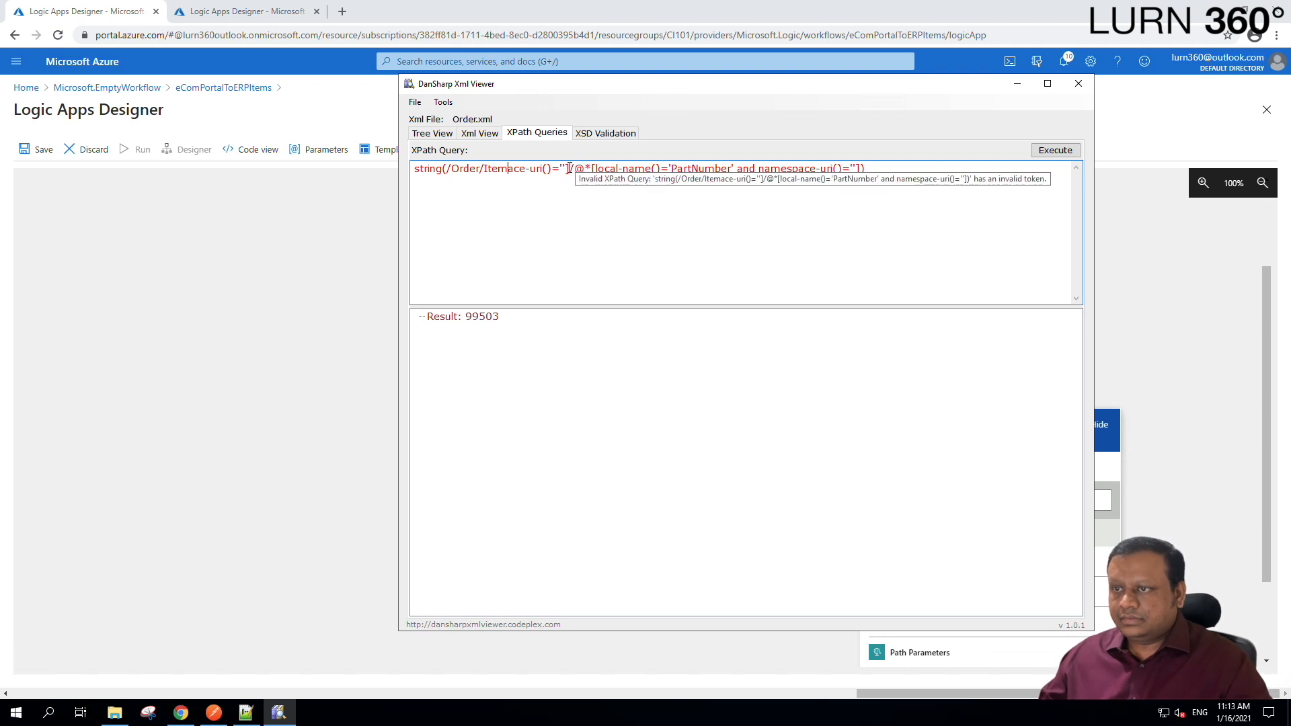
shift+click(568, 168)
key(Delete)
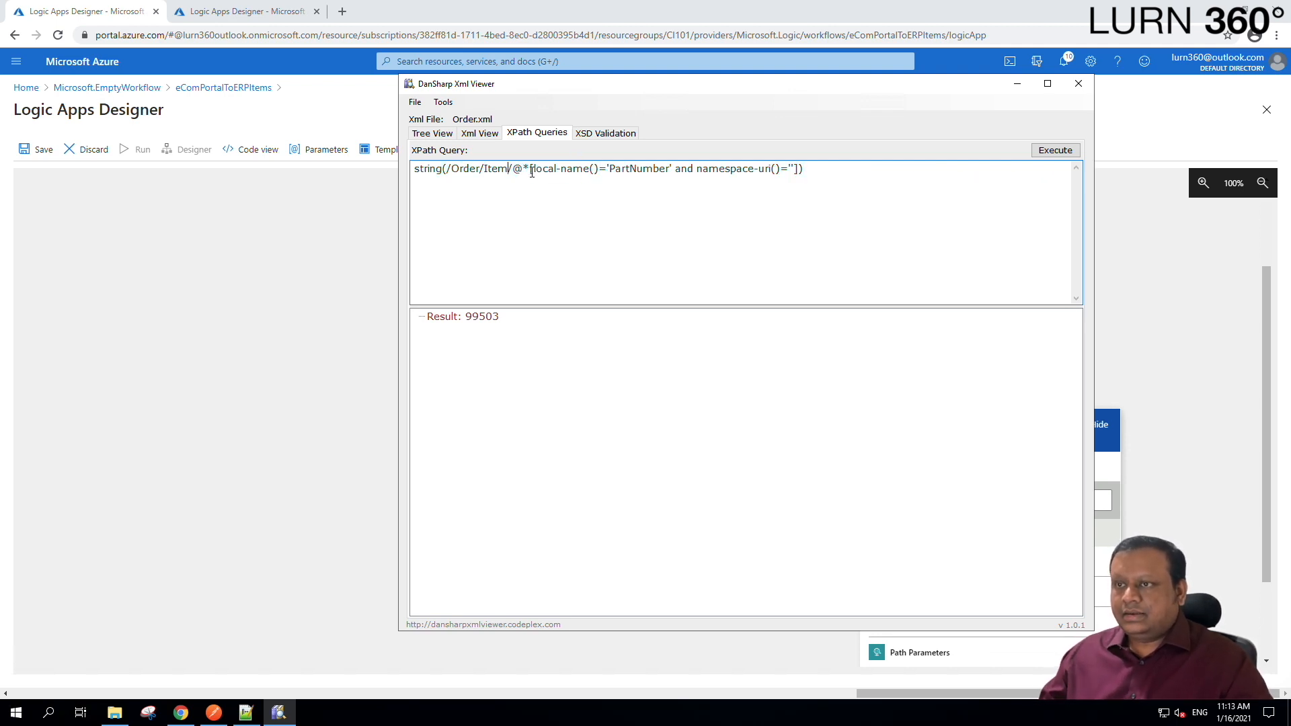
Strip the PartNumber wrapper, then run the query to confirm it returns 872-AA.
drag(524, 168, 613, 172)
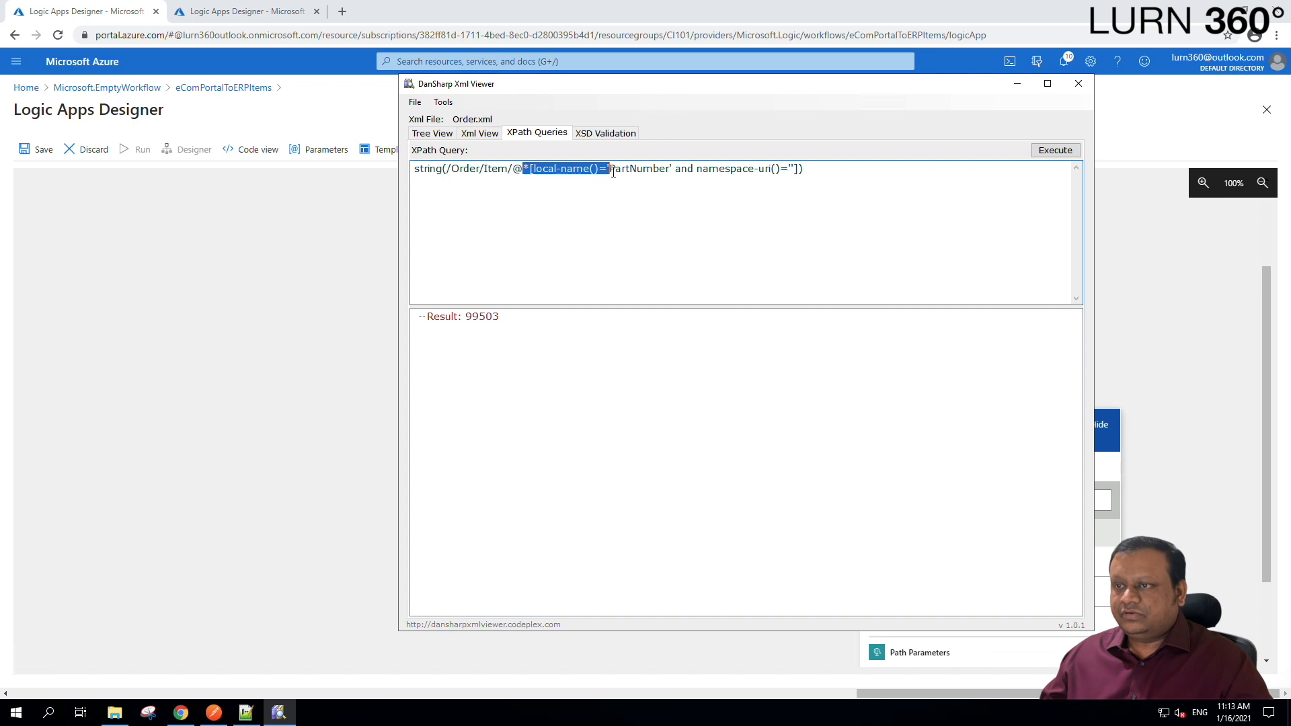
key(Delete)
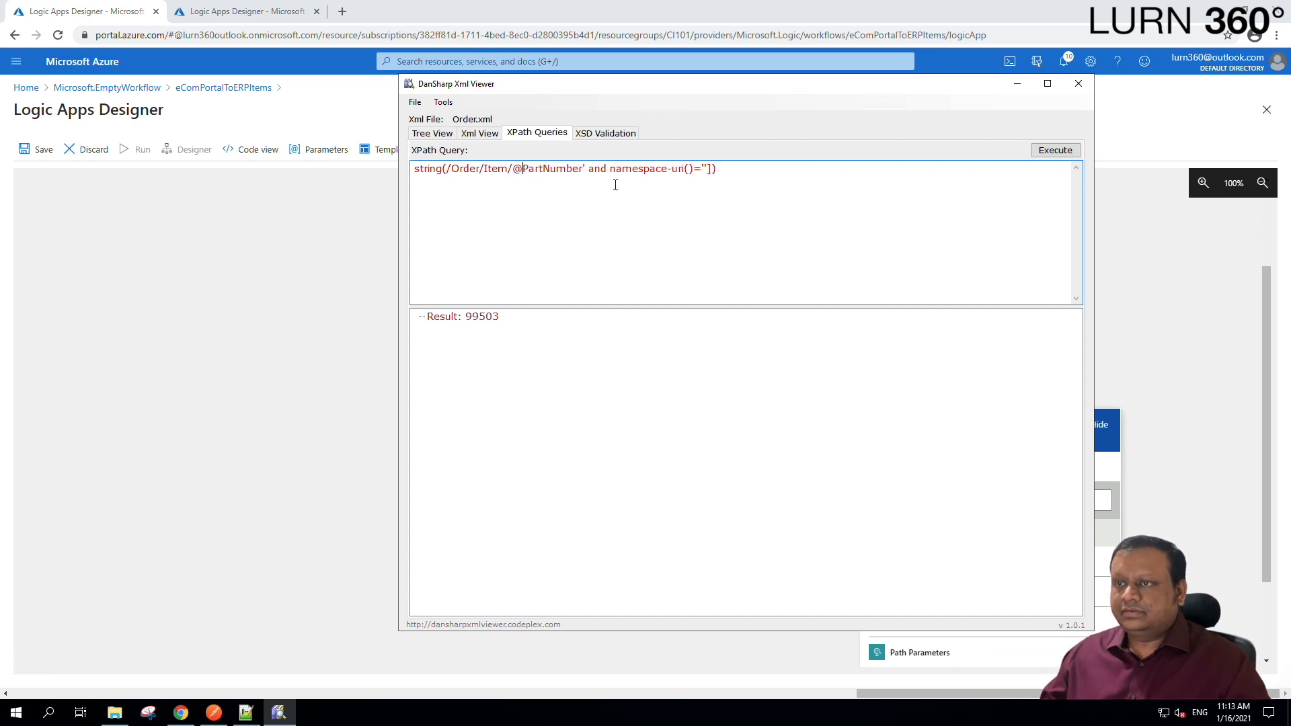
click(582, 169)
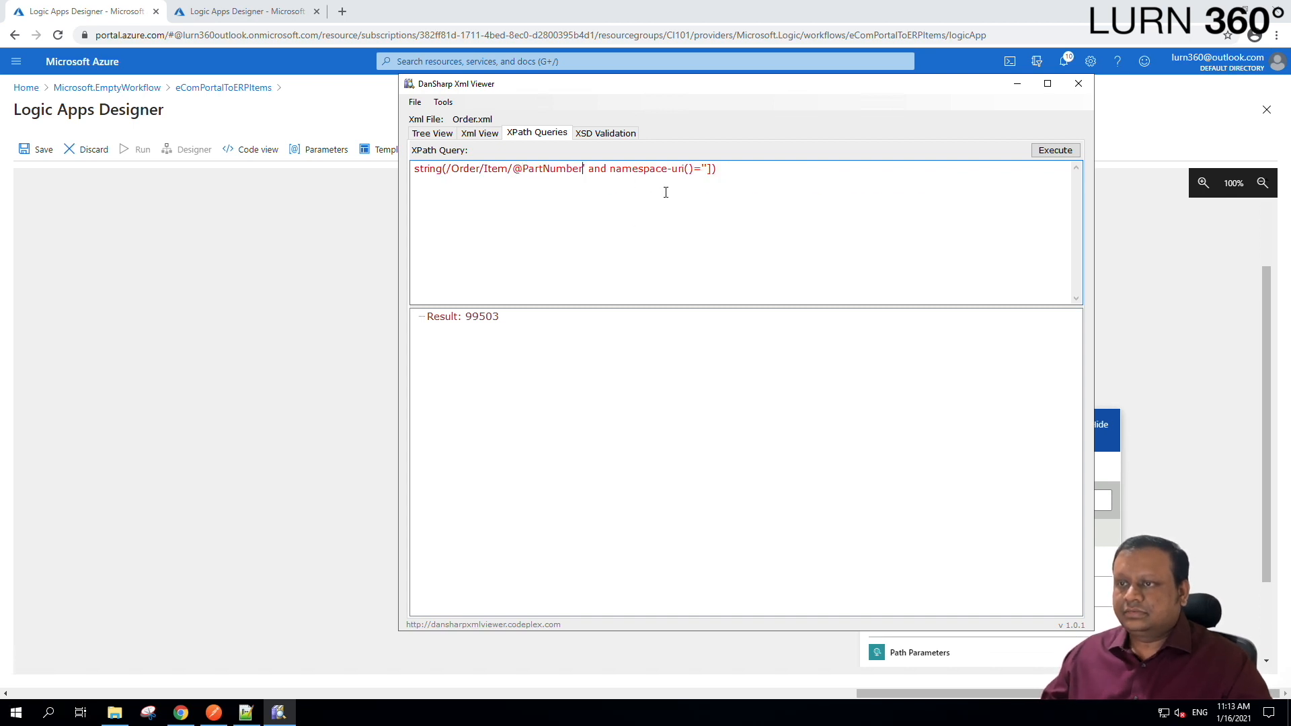
shift+click(711, 173)
key(Delete)
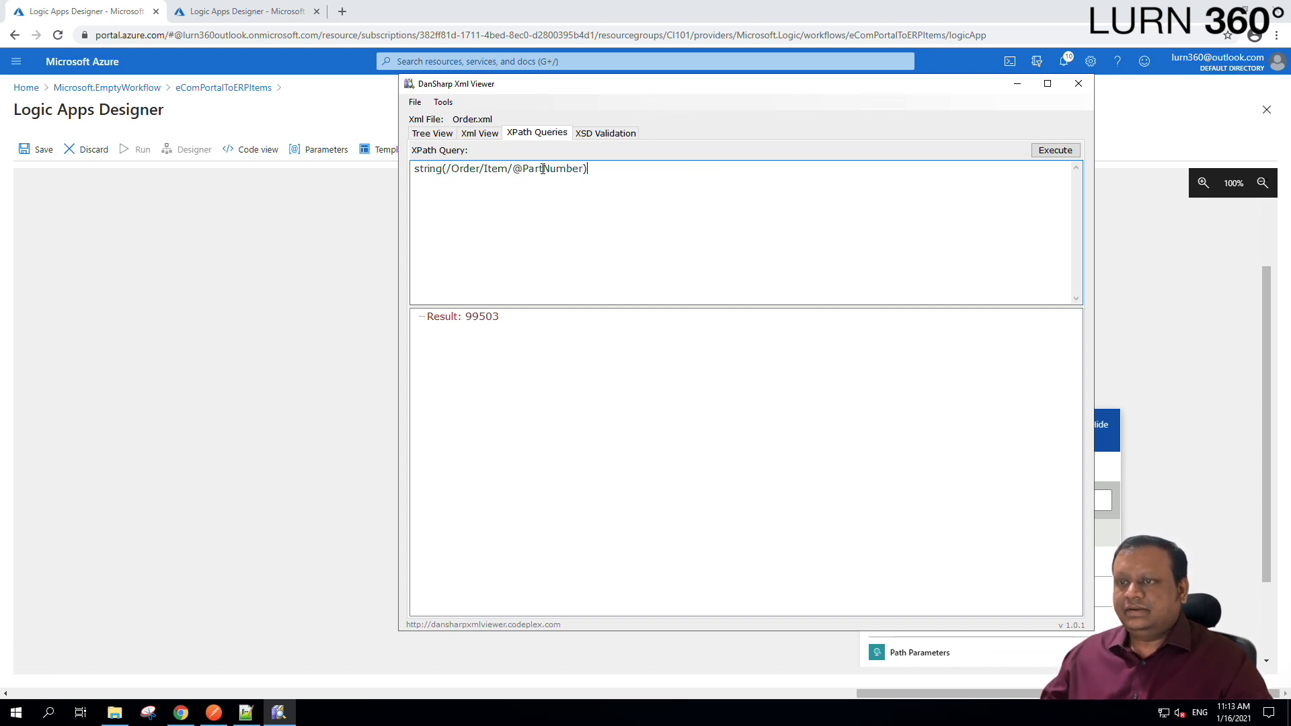
click(1056, 151)
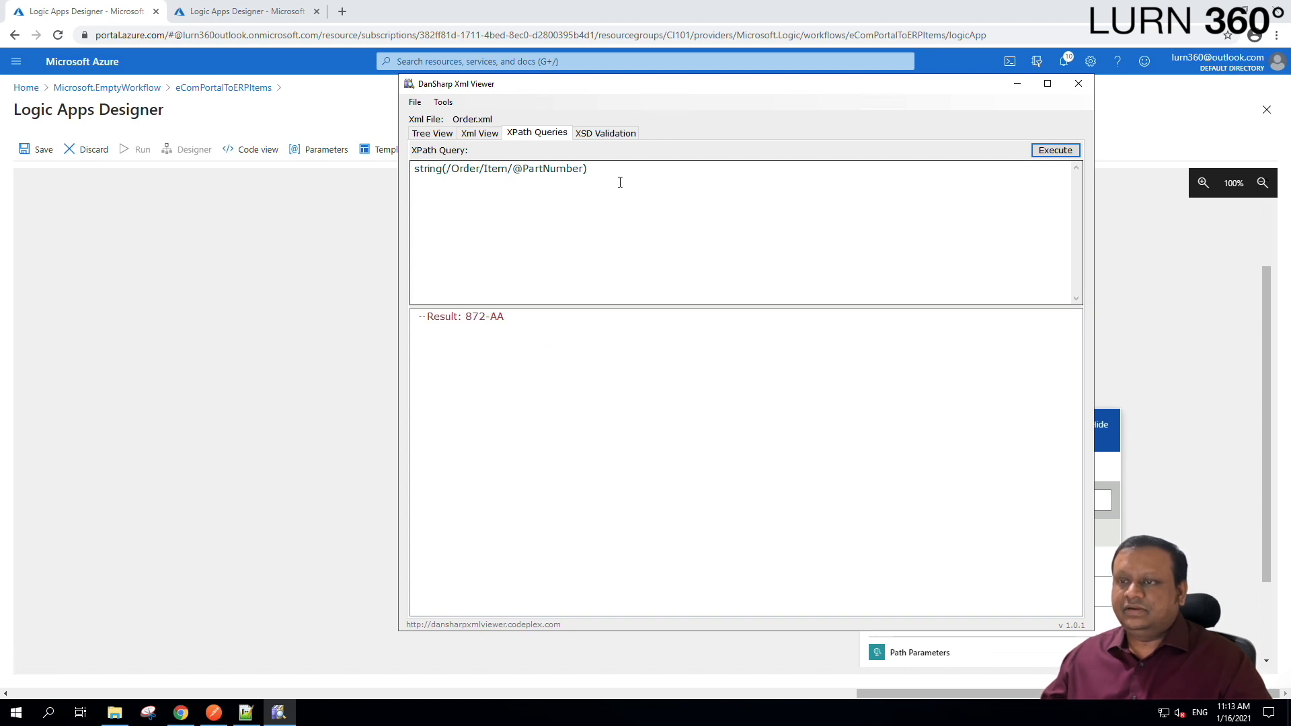
drag(620, 182, 361, 188)
key(ctrl+c)
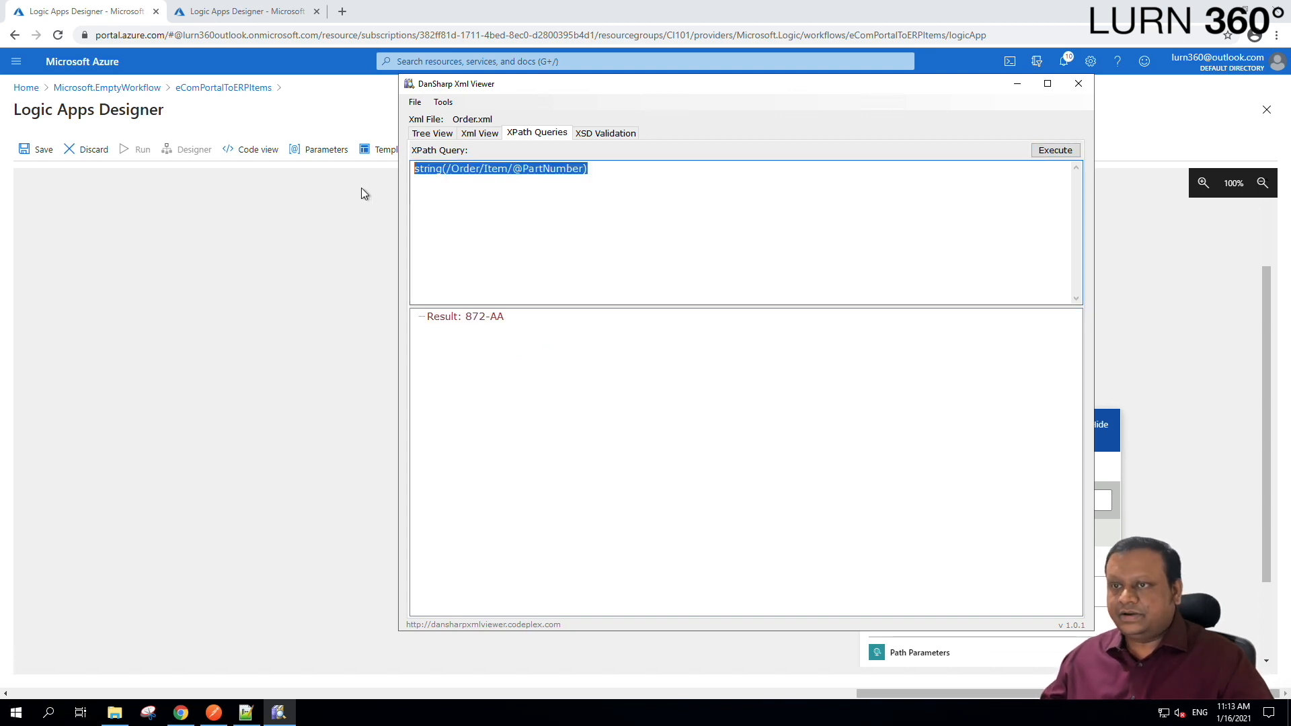
Save the eComPortalToERPItems logic app from the designer.
click(298, 369)
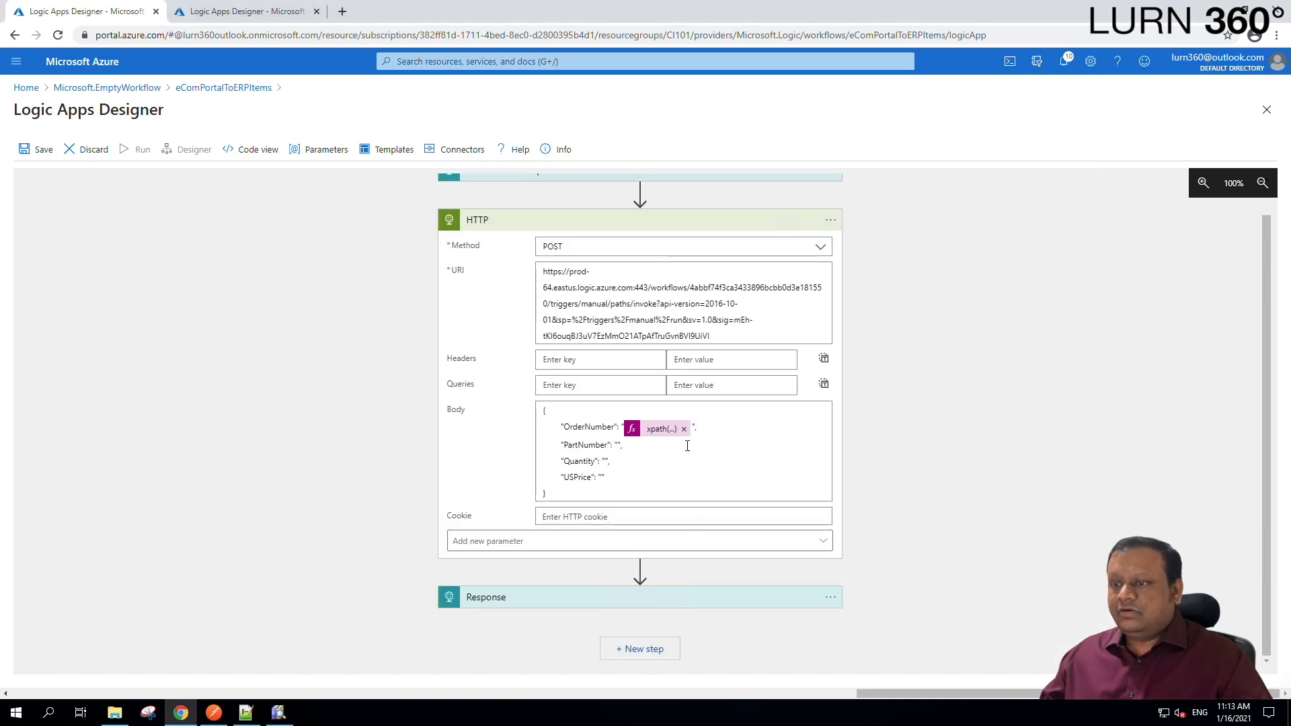
click(620, 444)
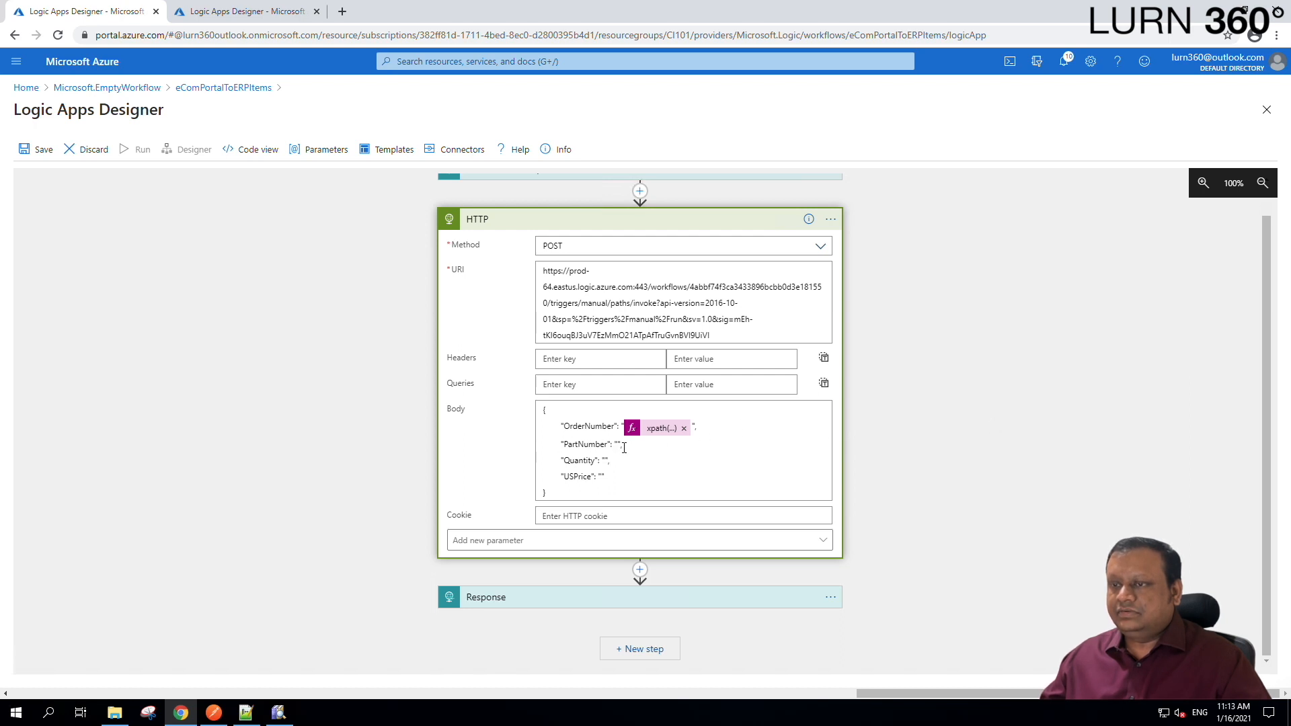
click(30, 158)
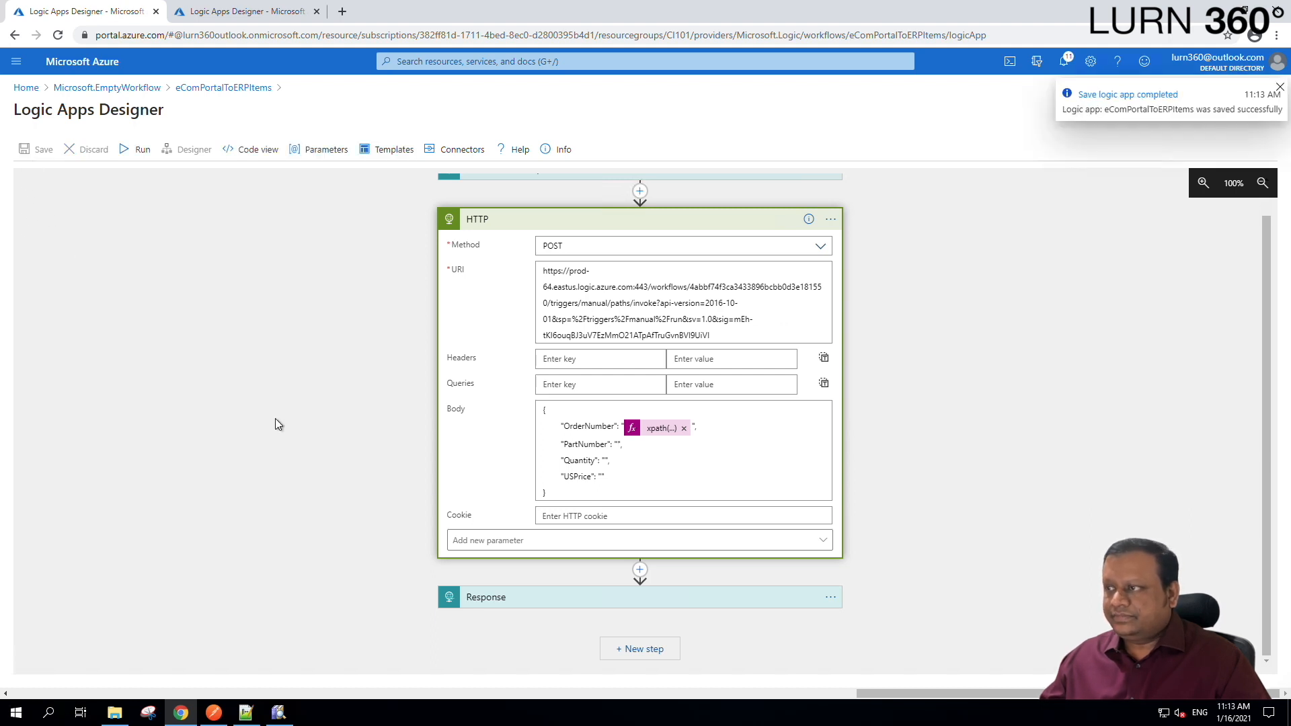
click(622, 464)
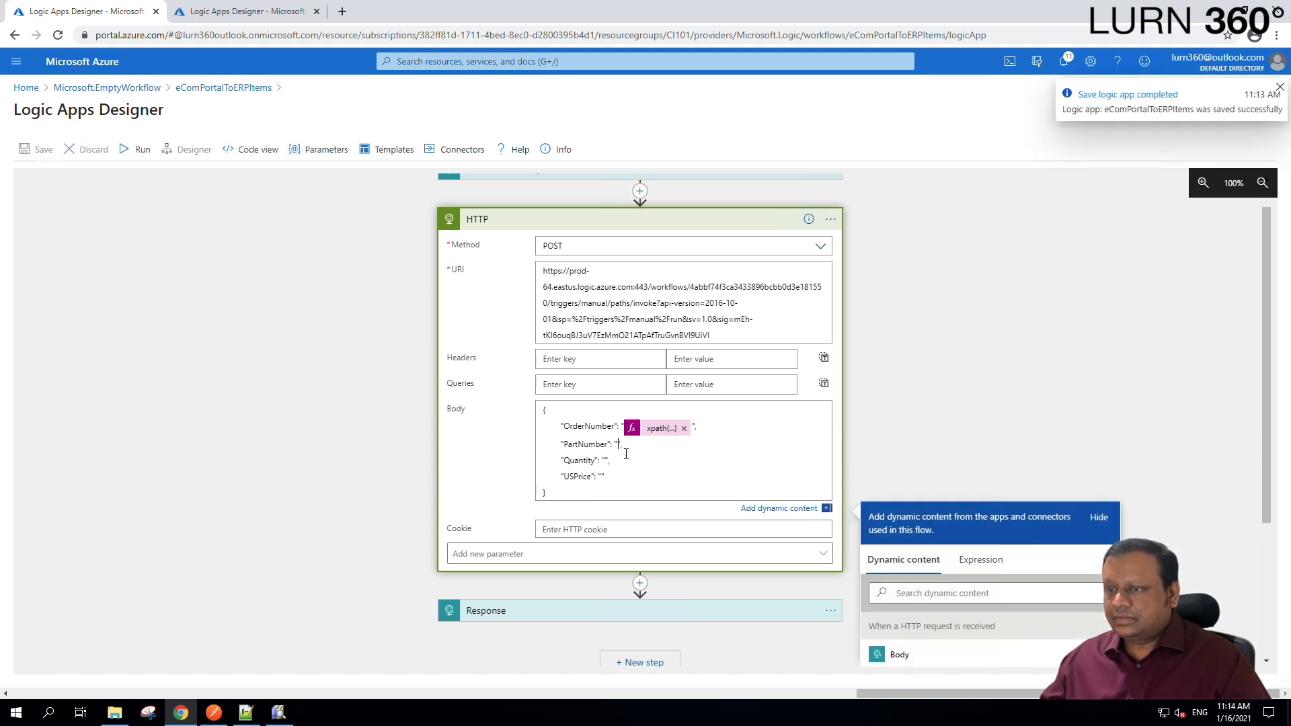
scroll(1016, 348, down, 3)
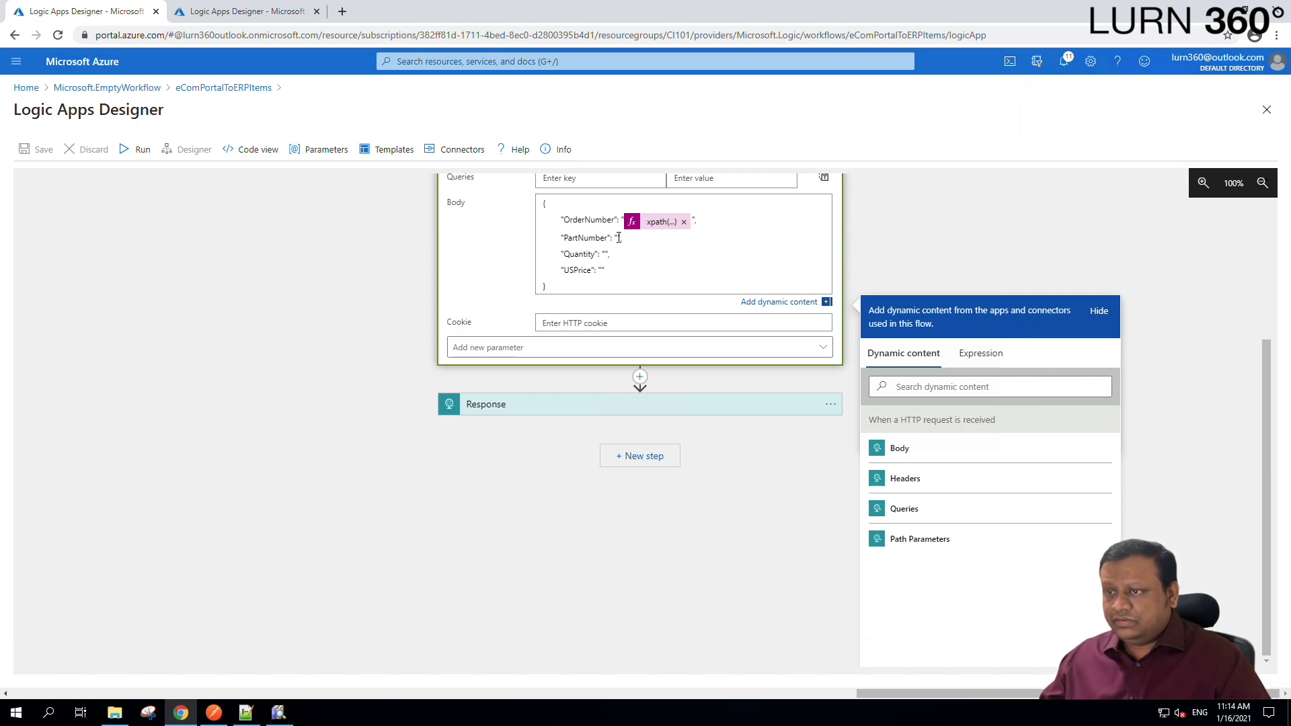
click(983, 355)
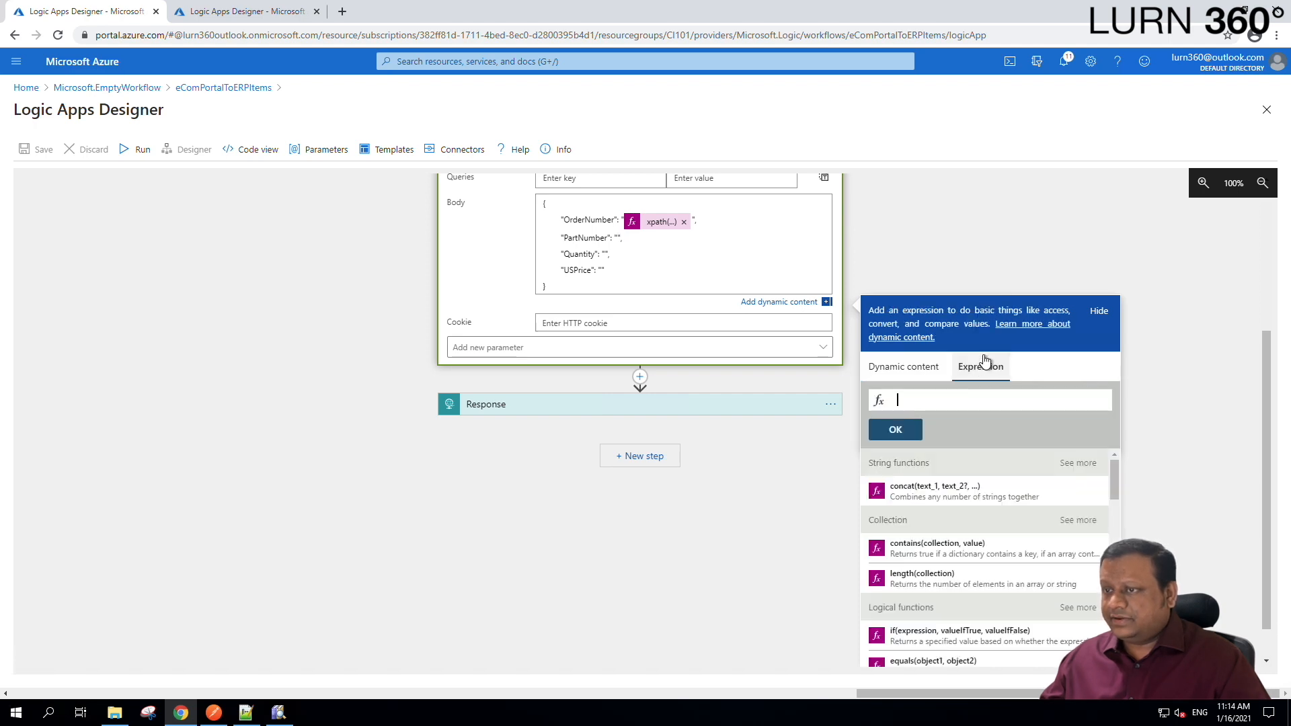
click(981, 403)
text(xpa)
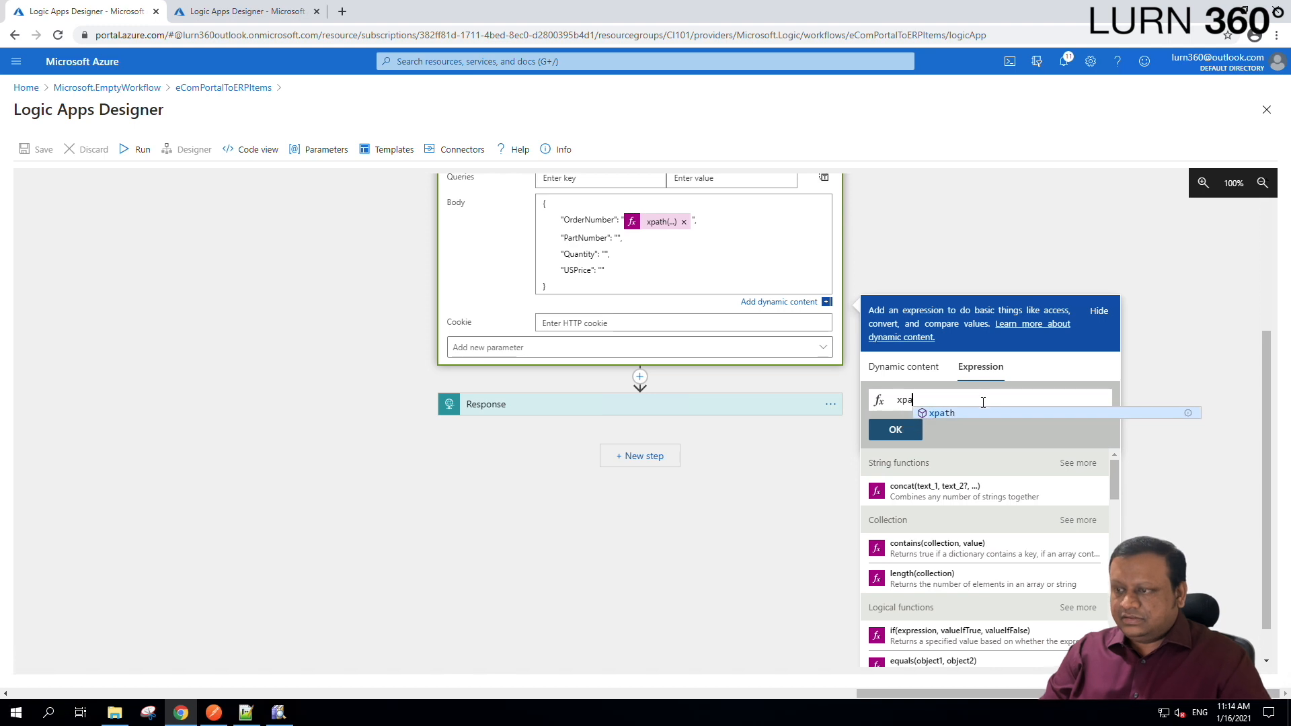
text(th()
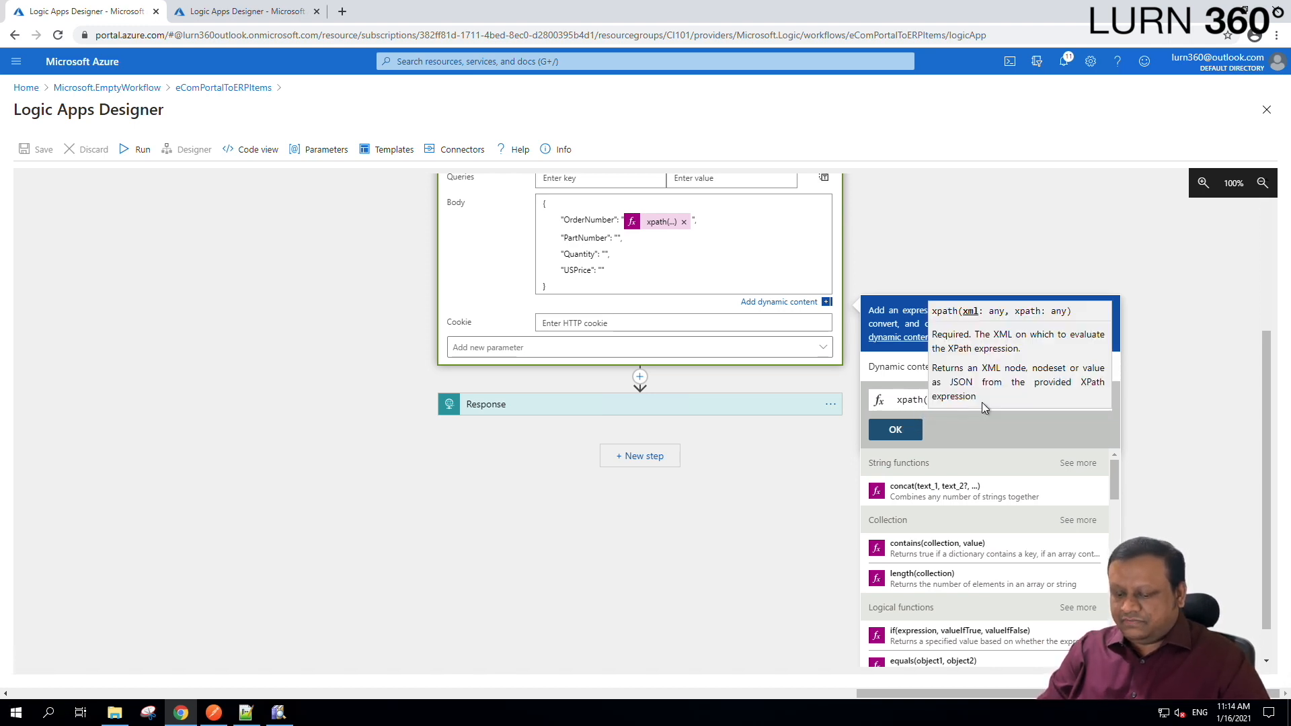
text(xml()
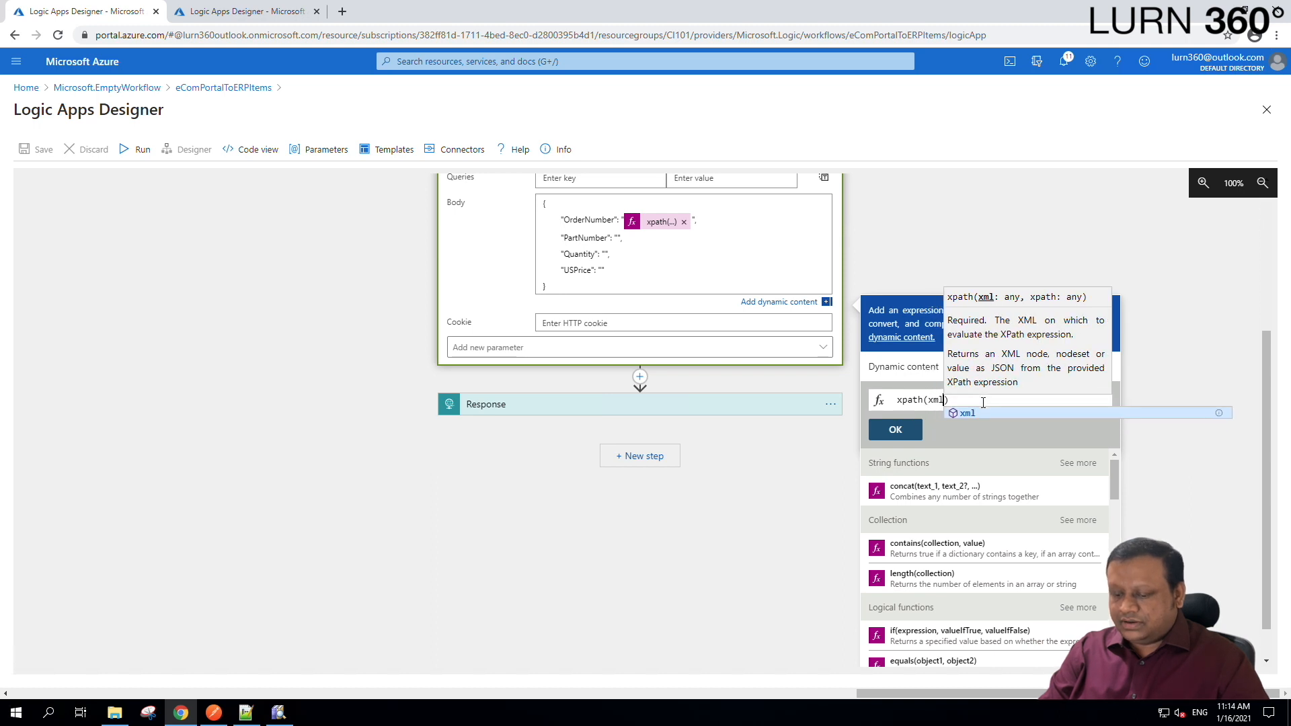
click(902, 367)
click(923, 482)
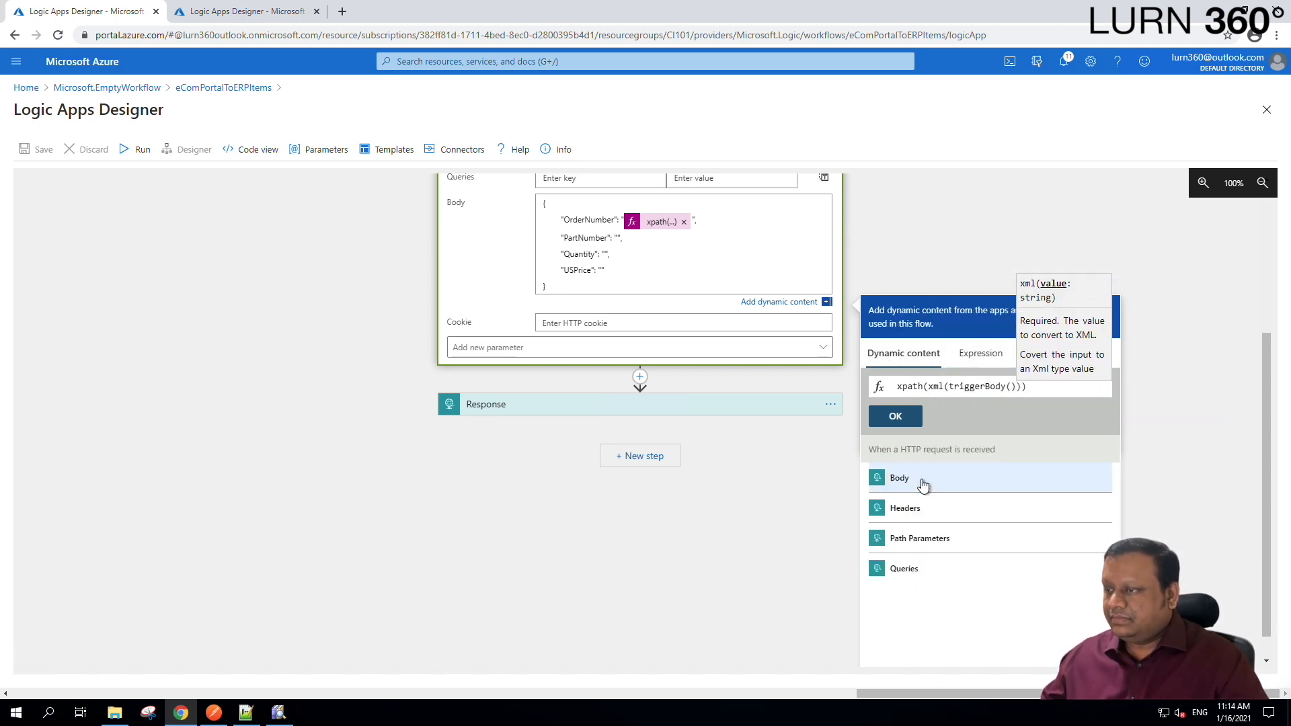
key(Right)
text(,'')
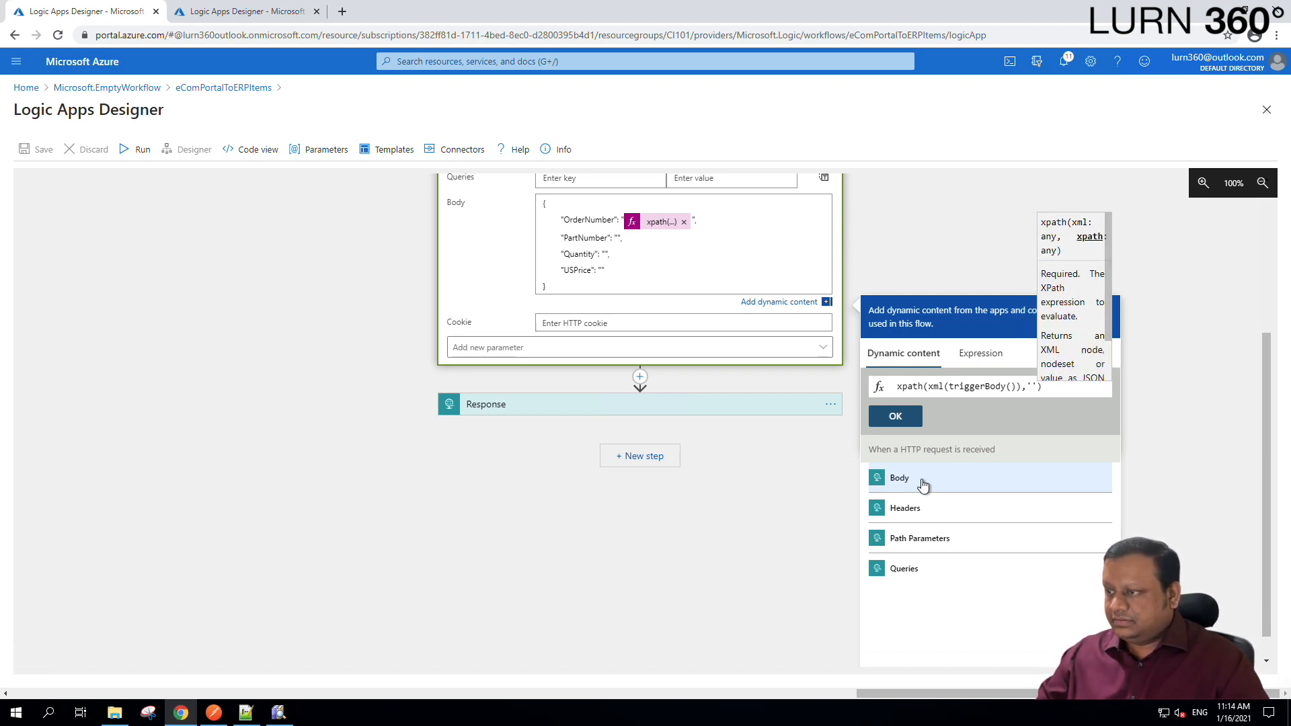
key(Left)
key(ctrl+v)
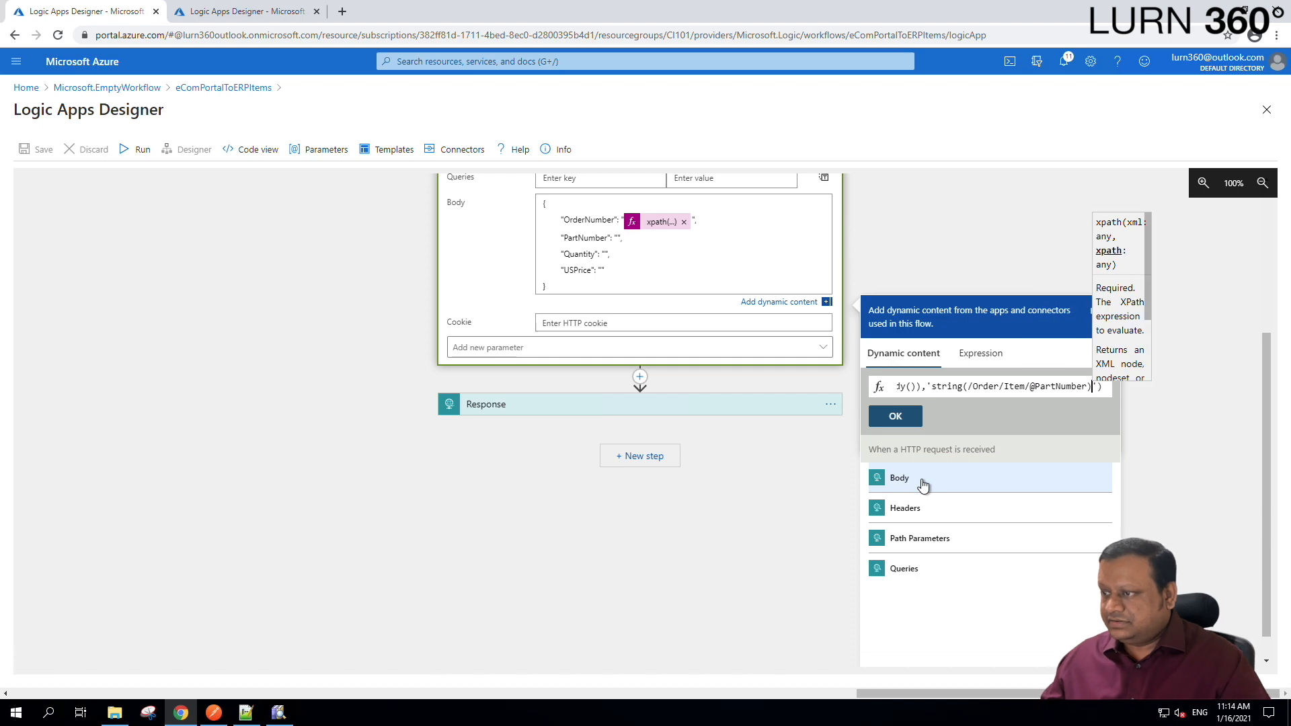
click(888, 418)
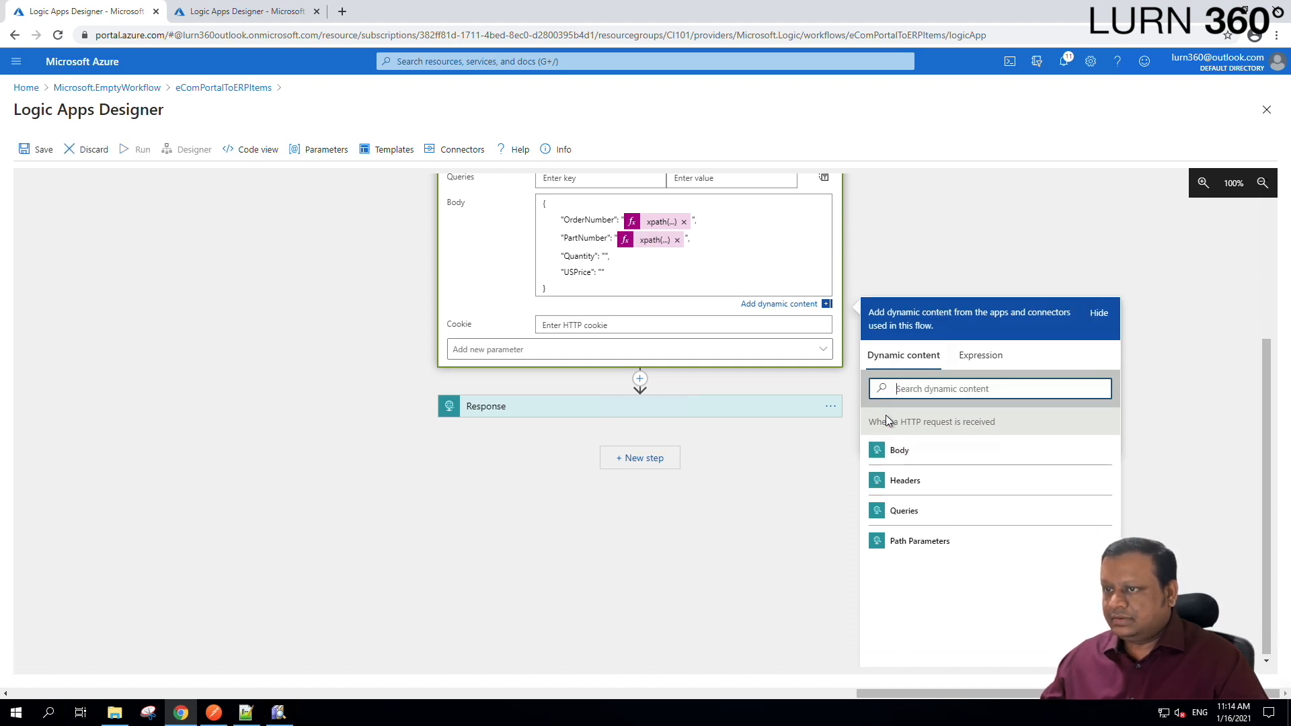
click(279, 711)
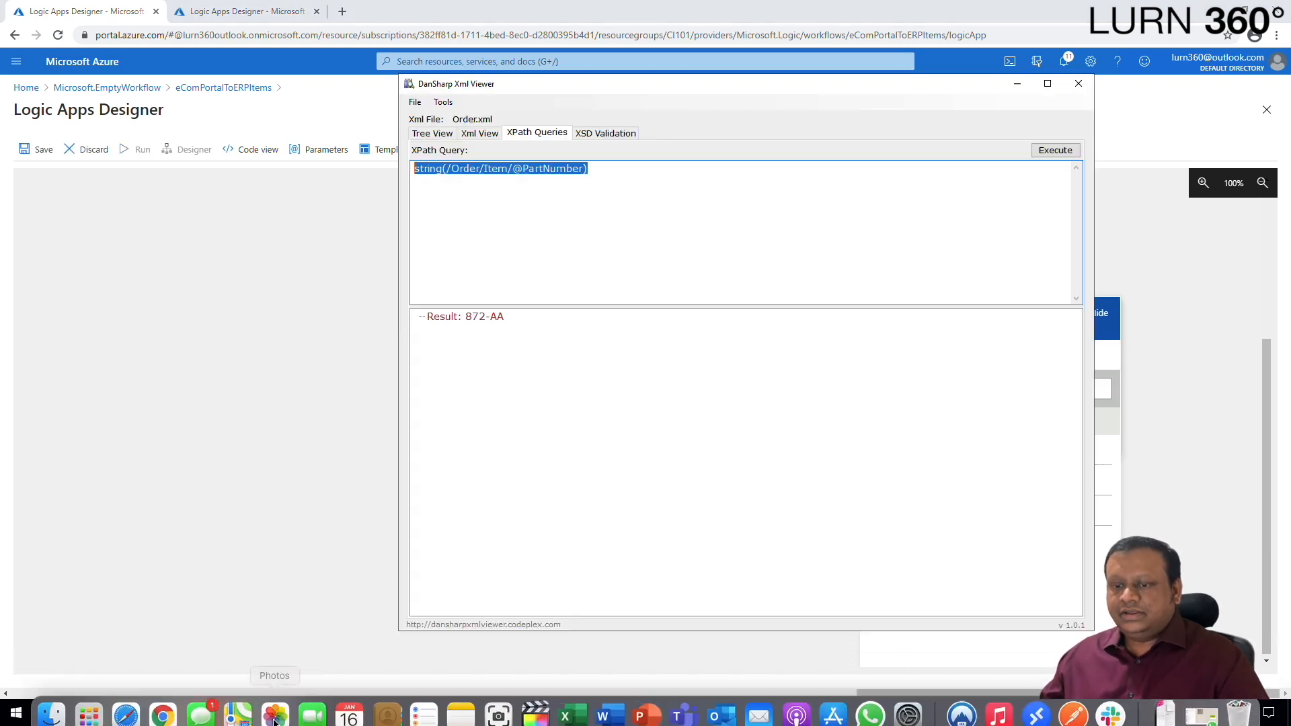
Look up the Quantity element's path in the order's Tree View.
click(424, 134)
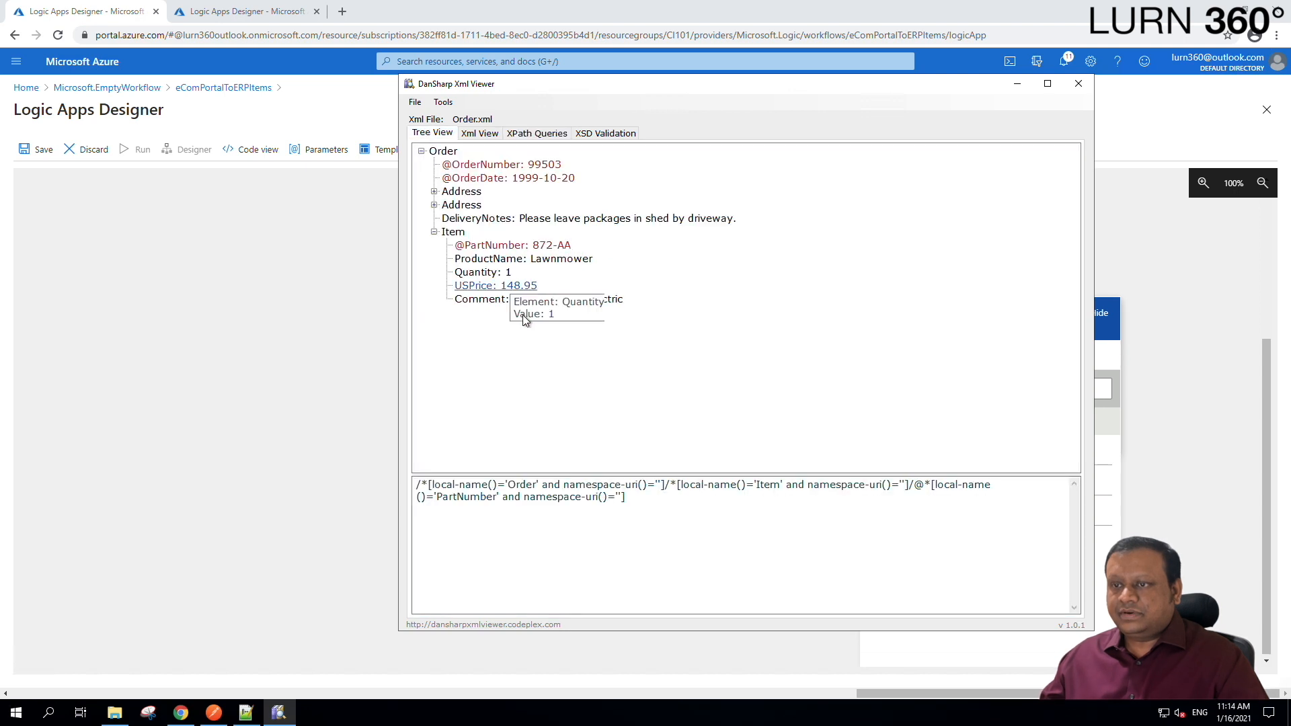
click(481, 273)
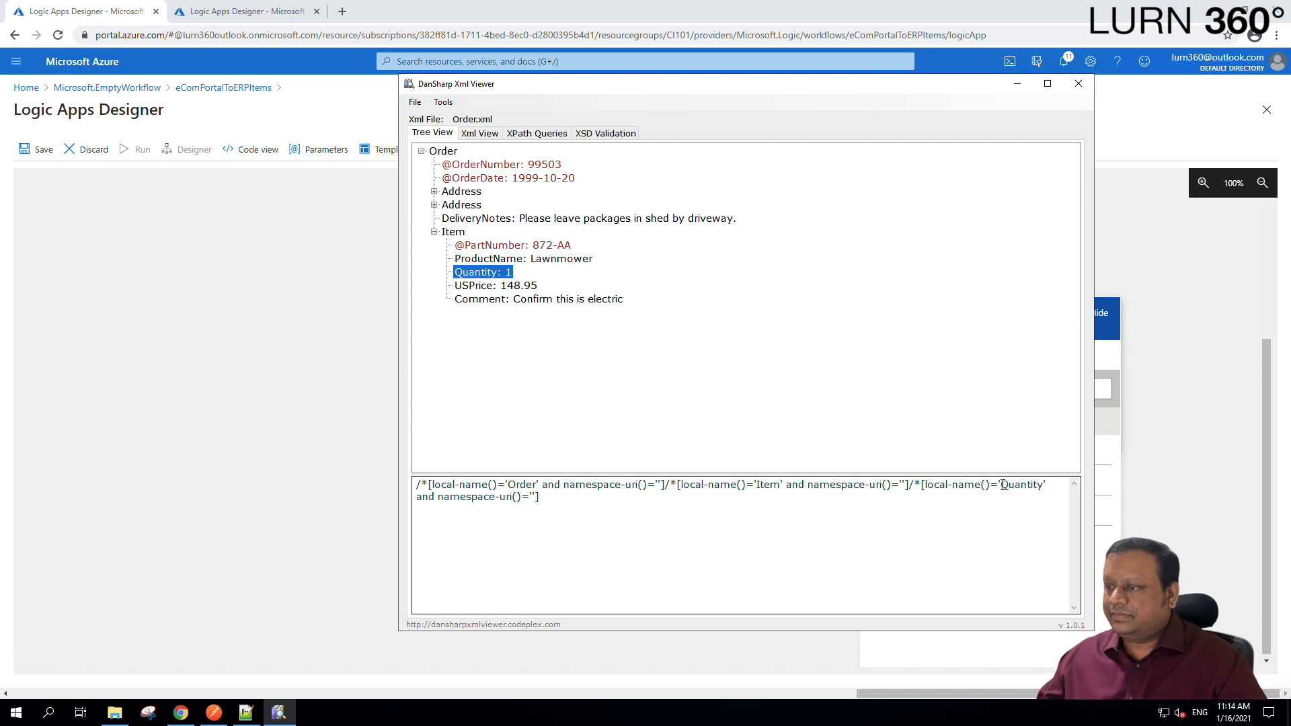
drag(1001, 486, 1044, 485)
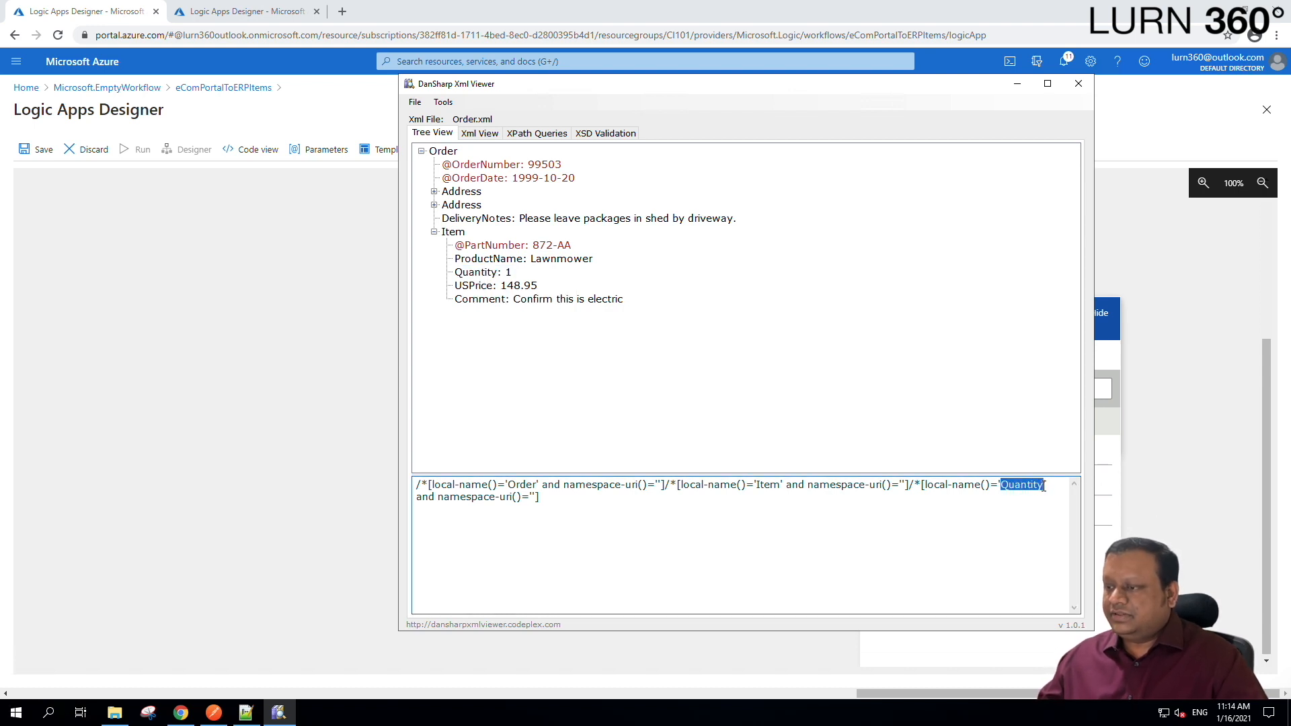
Change the query to string(/Order/Item/Quantity) and execute it, returning 1.
click(531, 136)
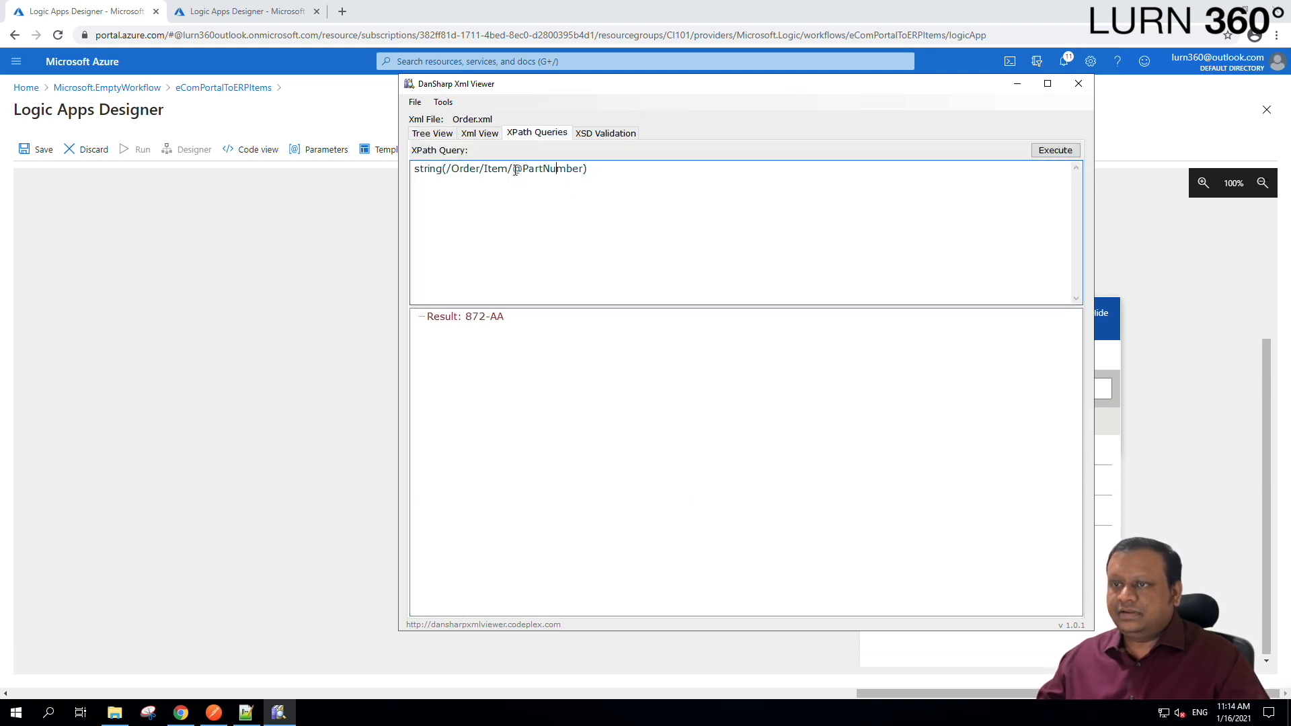
drag(538, 169, 585, 169)
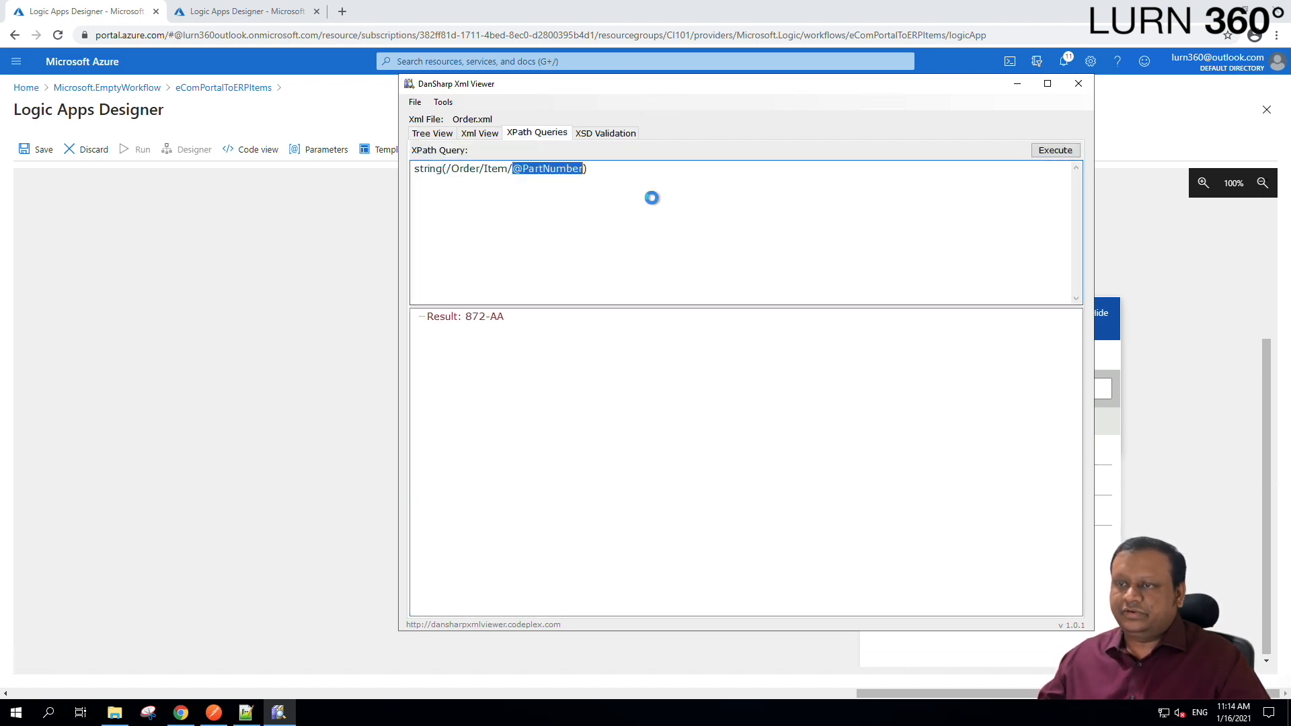
text(Quantity)
click(1061, 152)
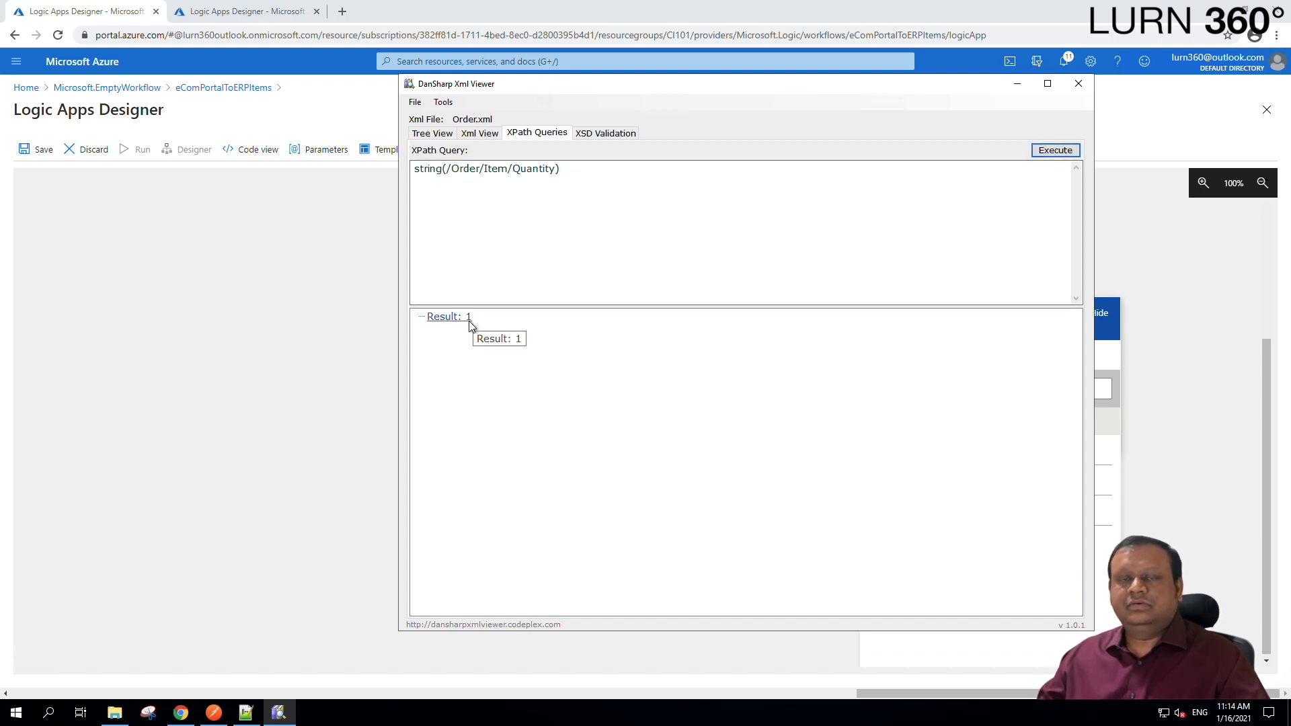
drag(562, 169, 485, 164)
click(589, 170)
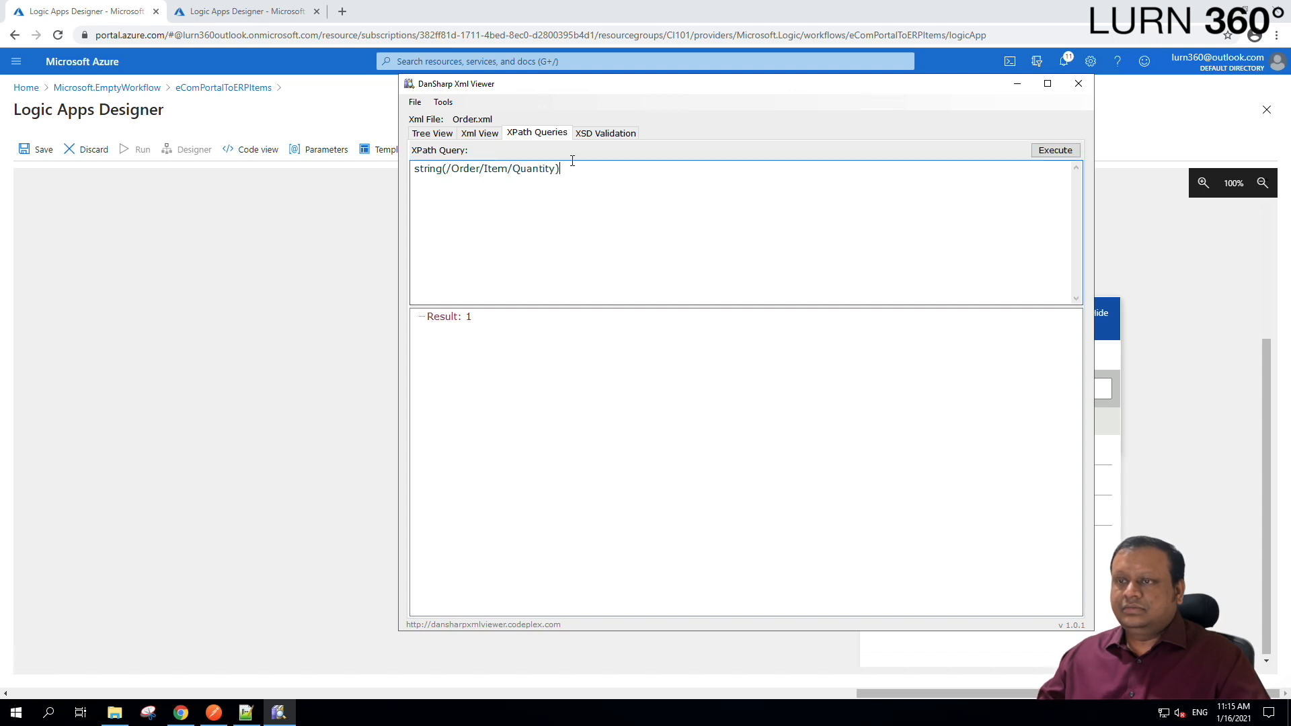
click(325, 276)
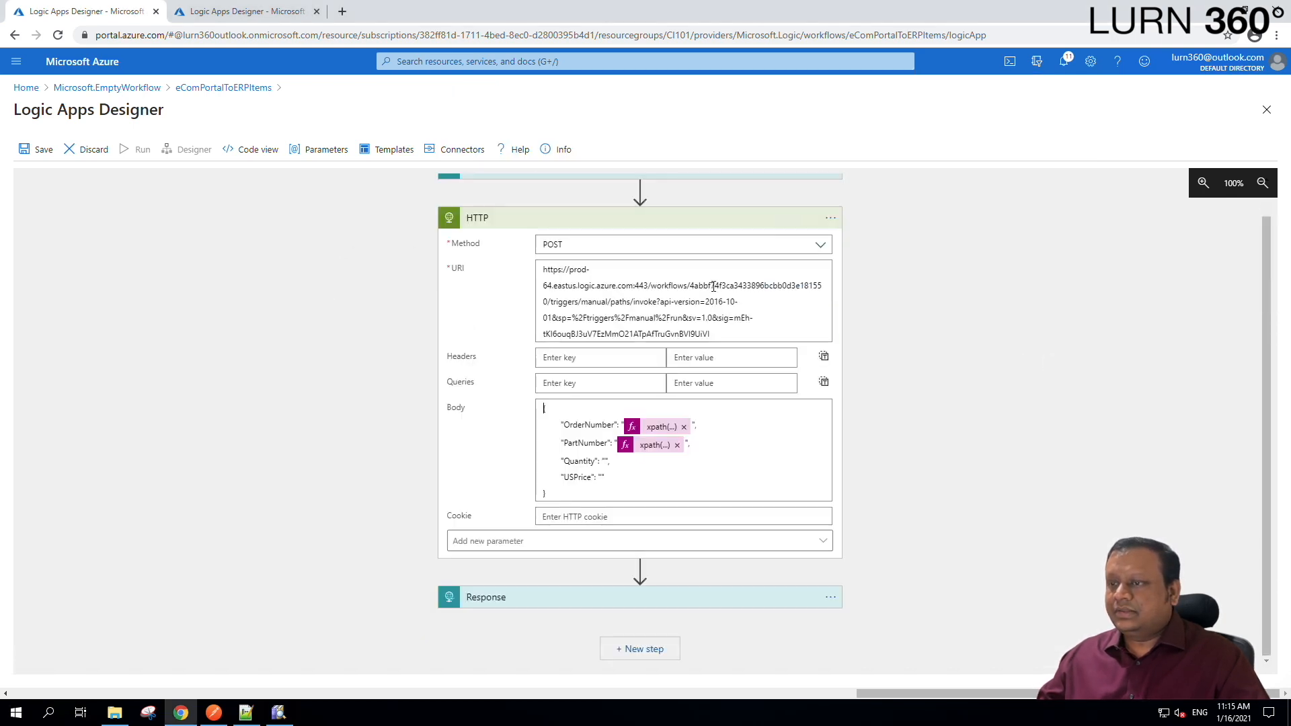
Copy the PartNumber xpath expression into the empty Quantity body value.
click(650, 444)
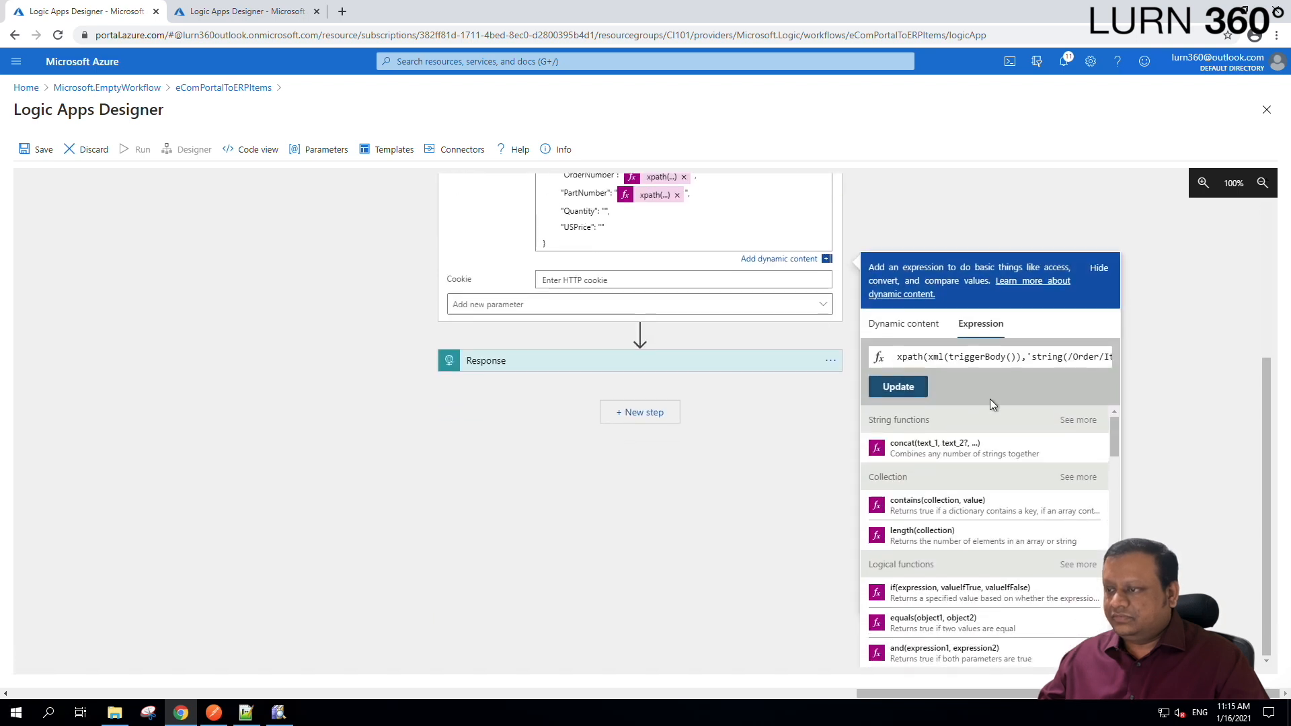
key(ctrl+a)
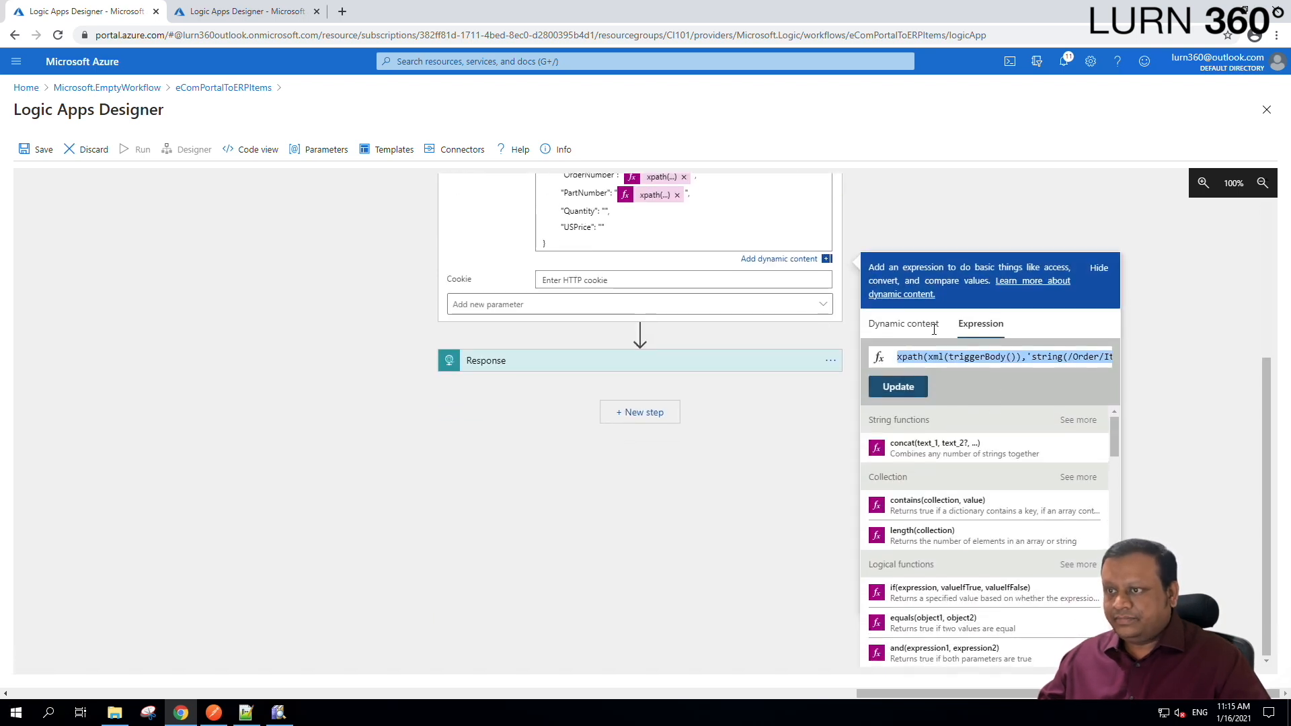
click(626, 216)
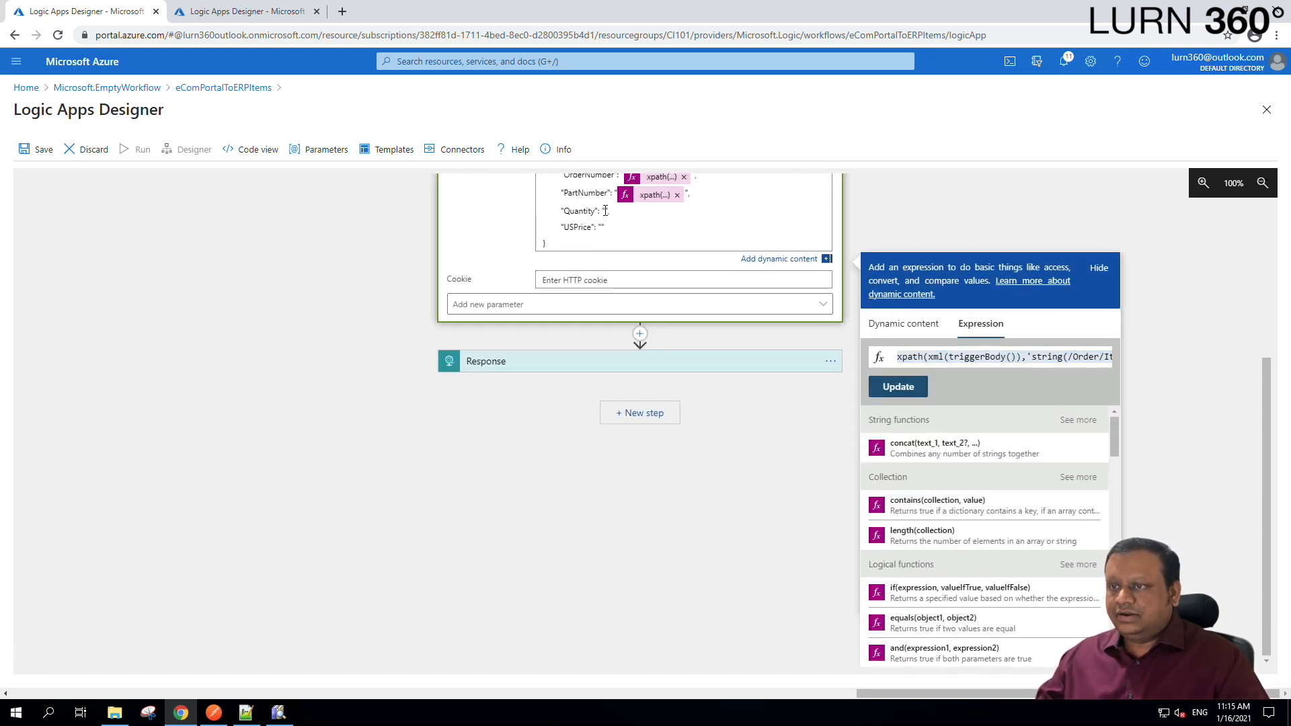
click(605, 210)
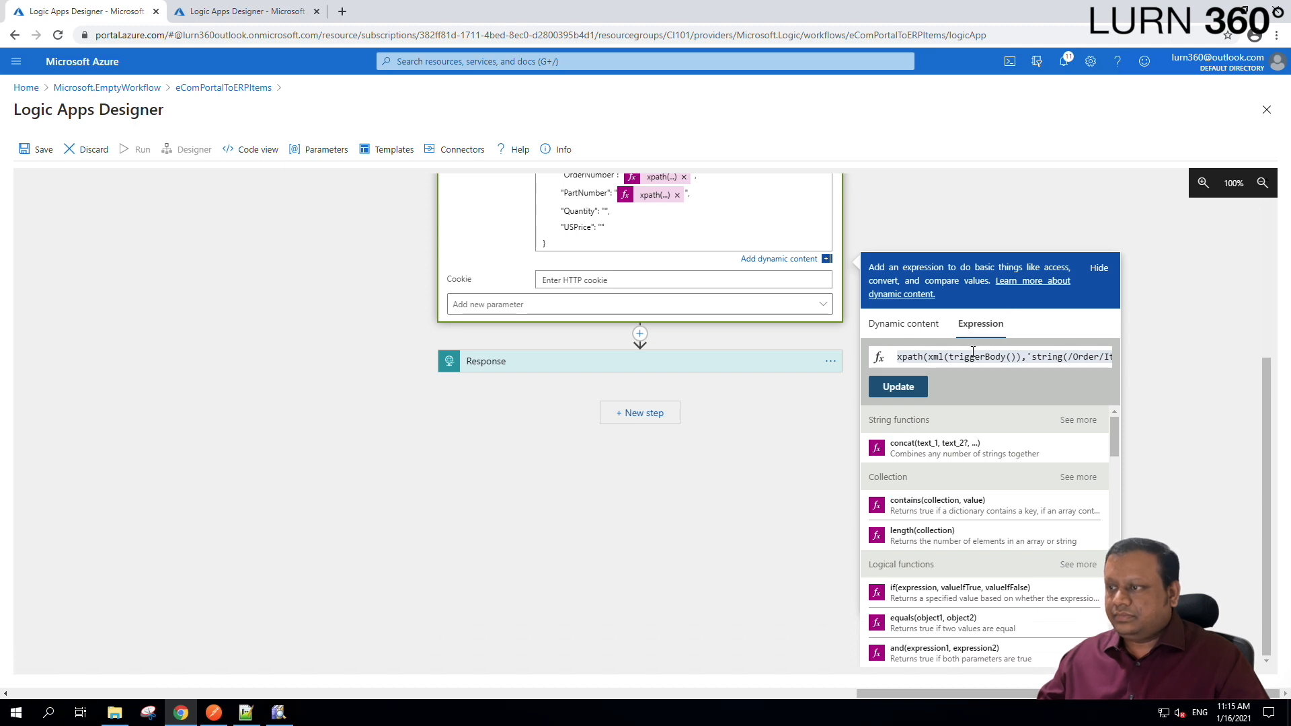
click(897, 355)
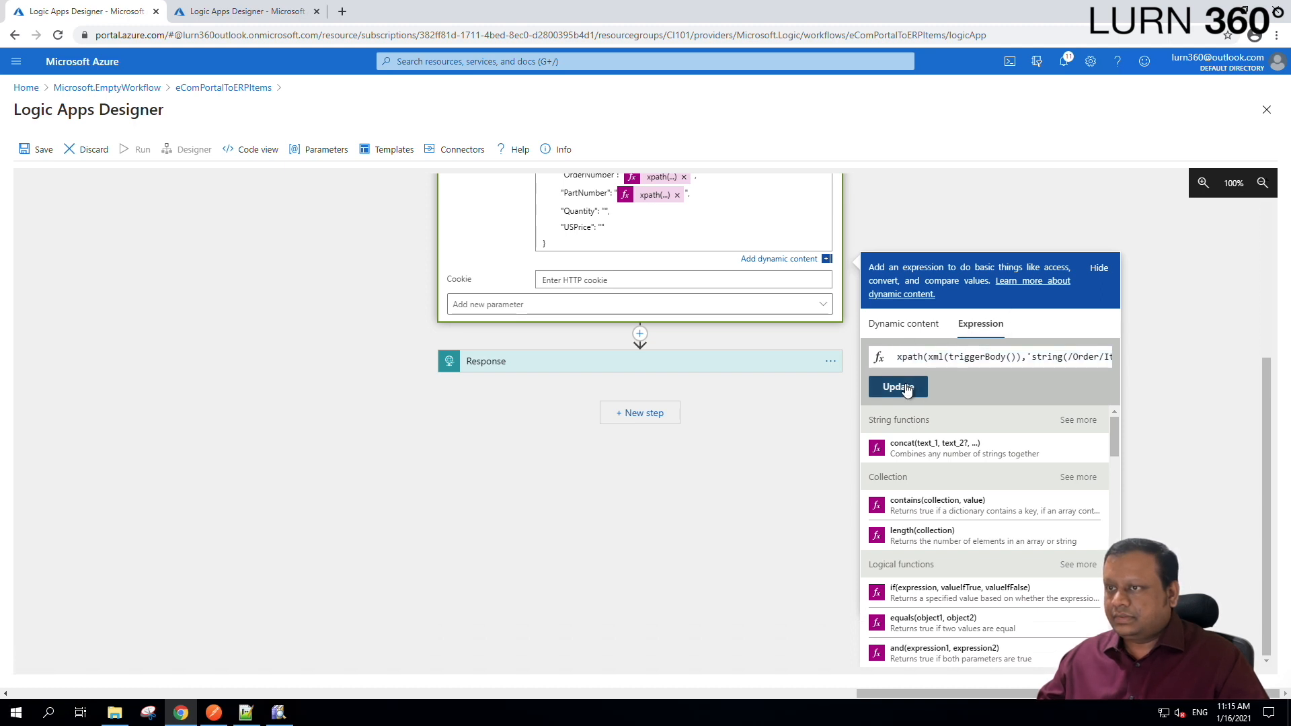
click(899, 388)
click(637, 487)
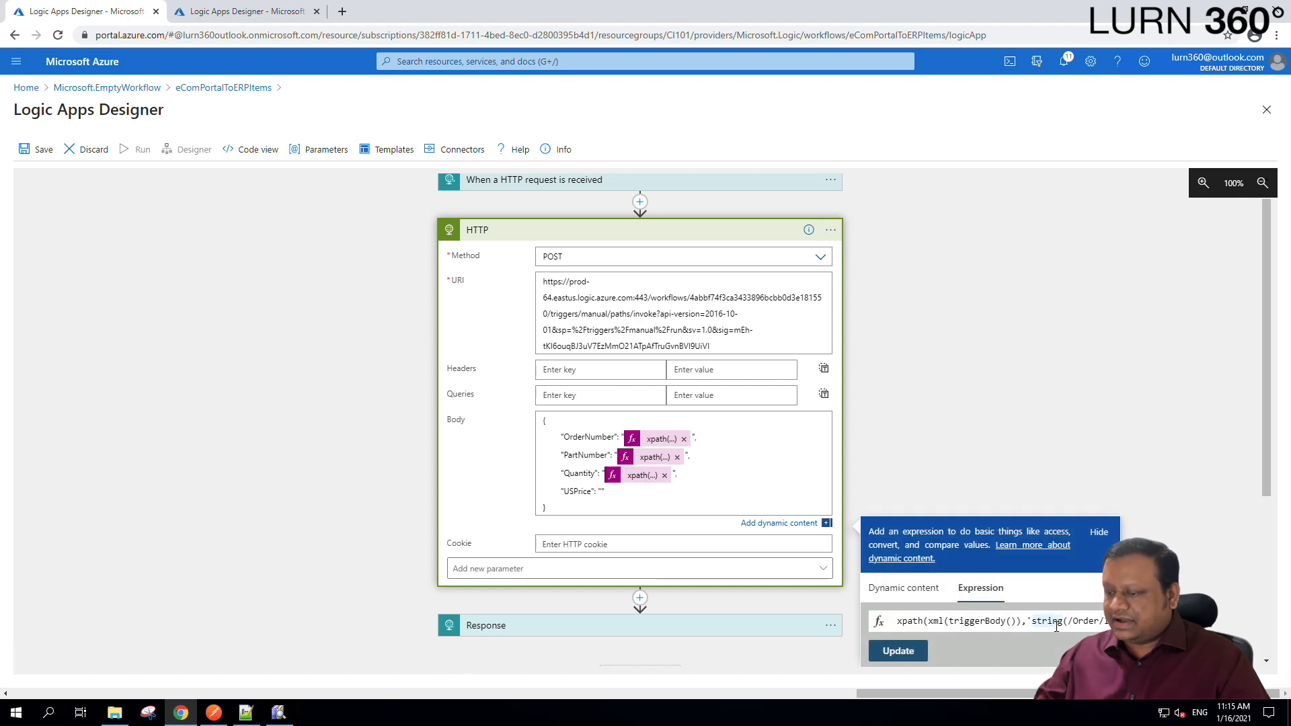
key(End)
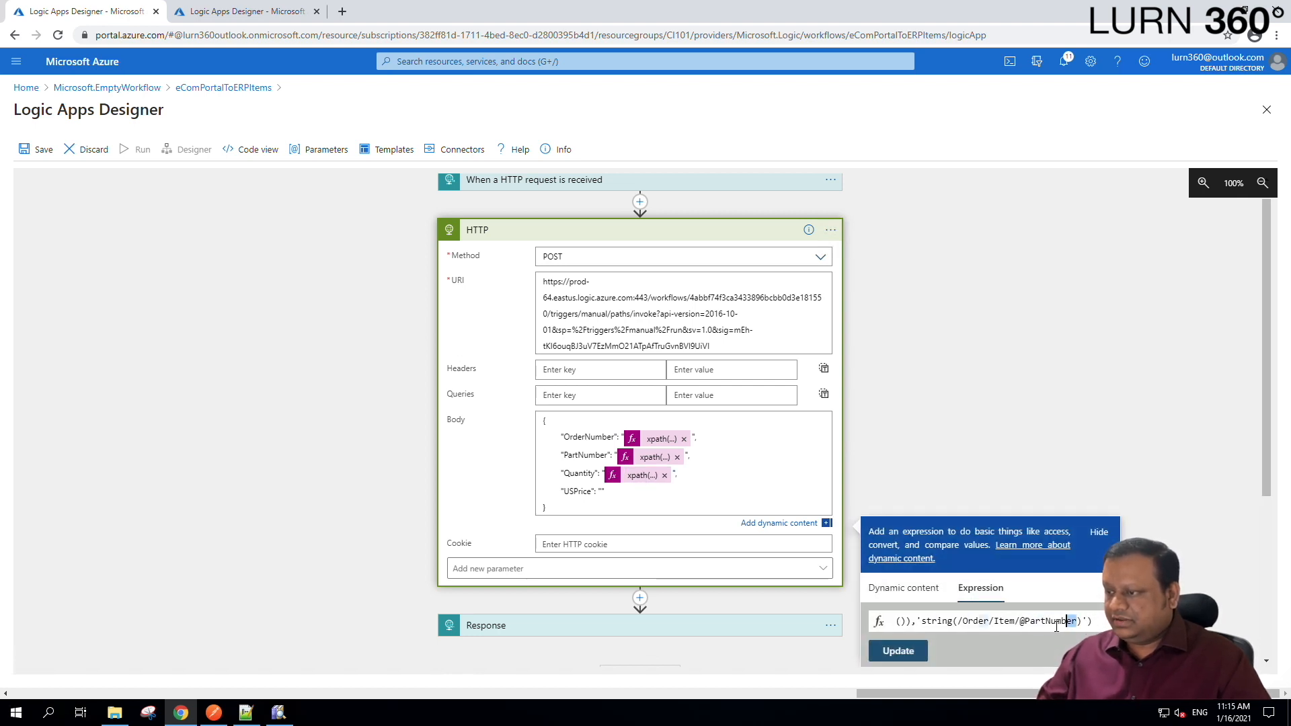
key(shift+Left)
key(shift+Left)
key(shift+Left)
key(shift+Left)
key(shift+Left)
key(shift+Left)
key(shift+Left)
key(shift+Left)
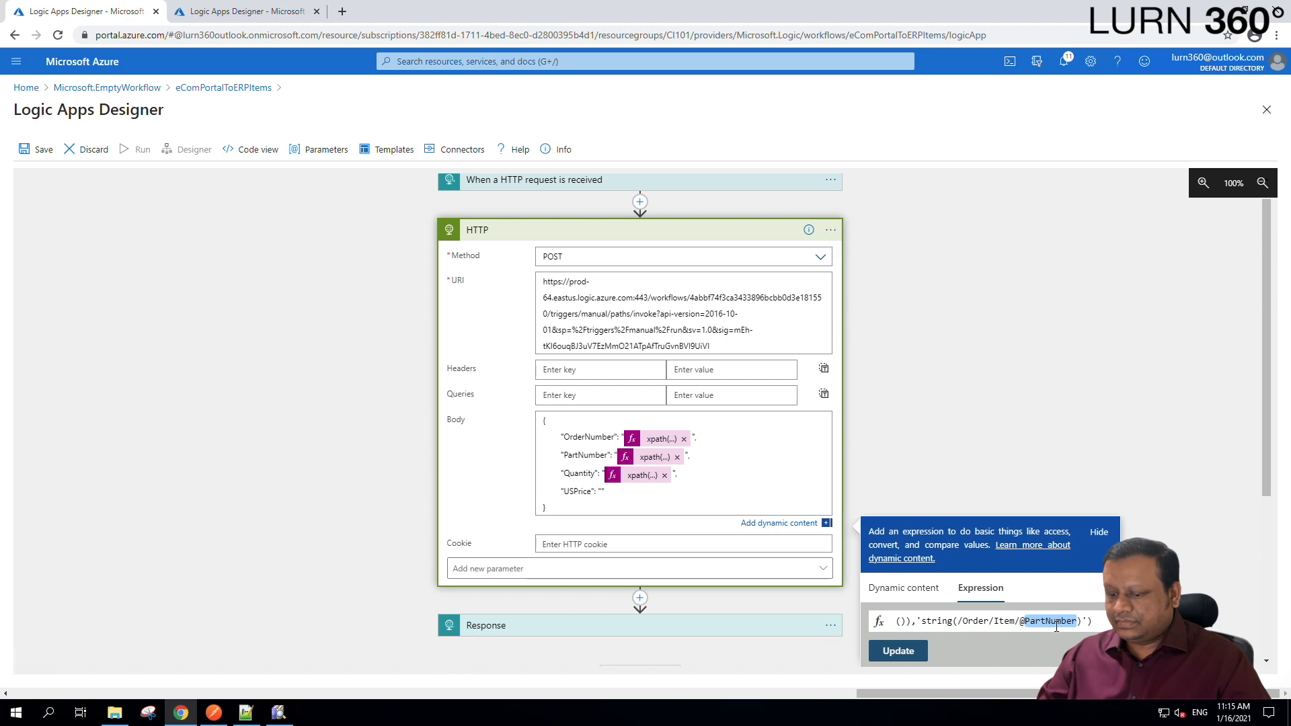
text(Quantity)
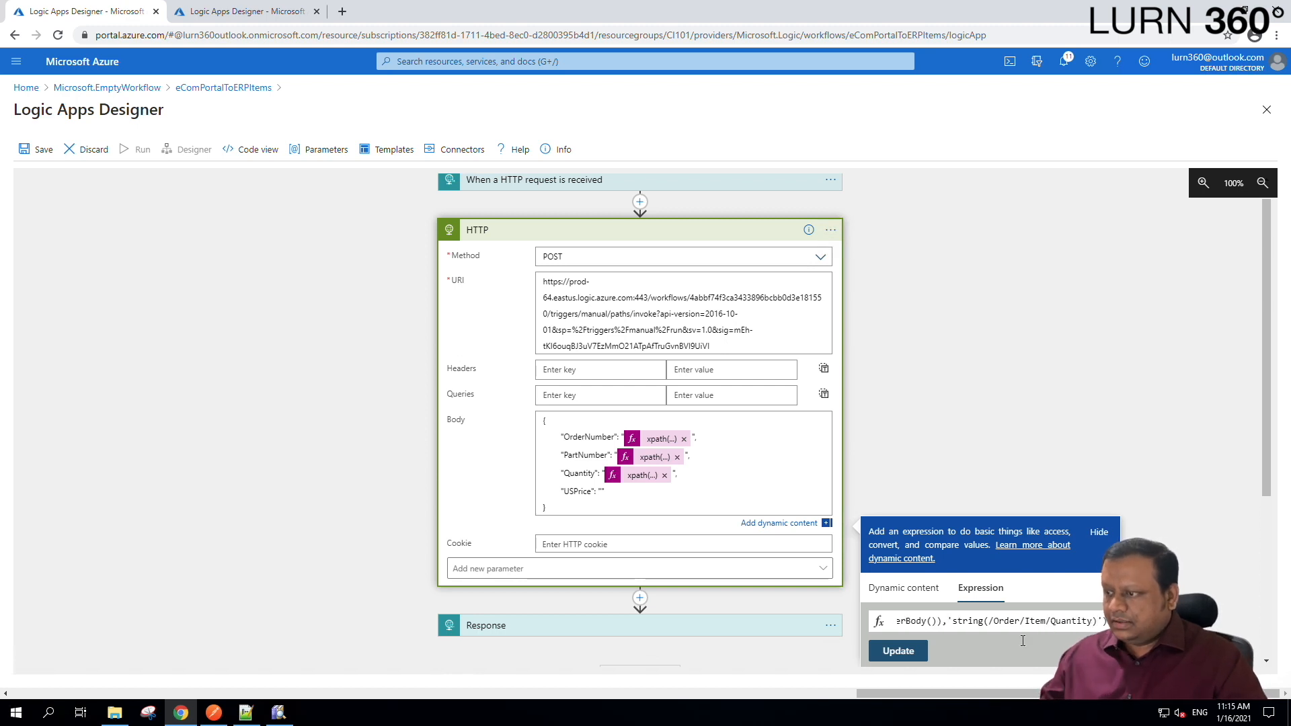
click(901, 651)
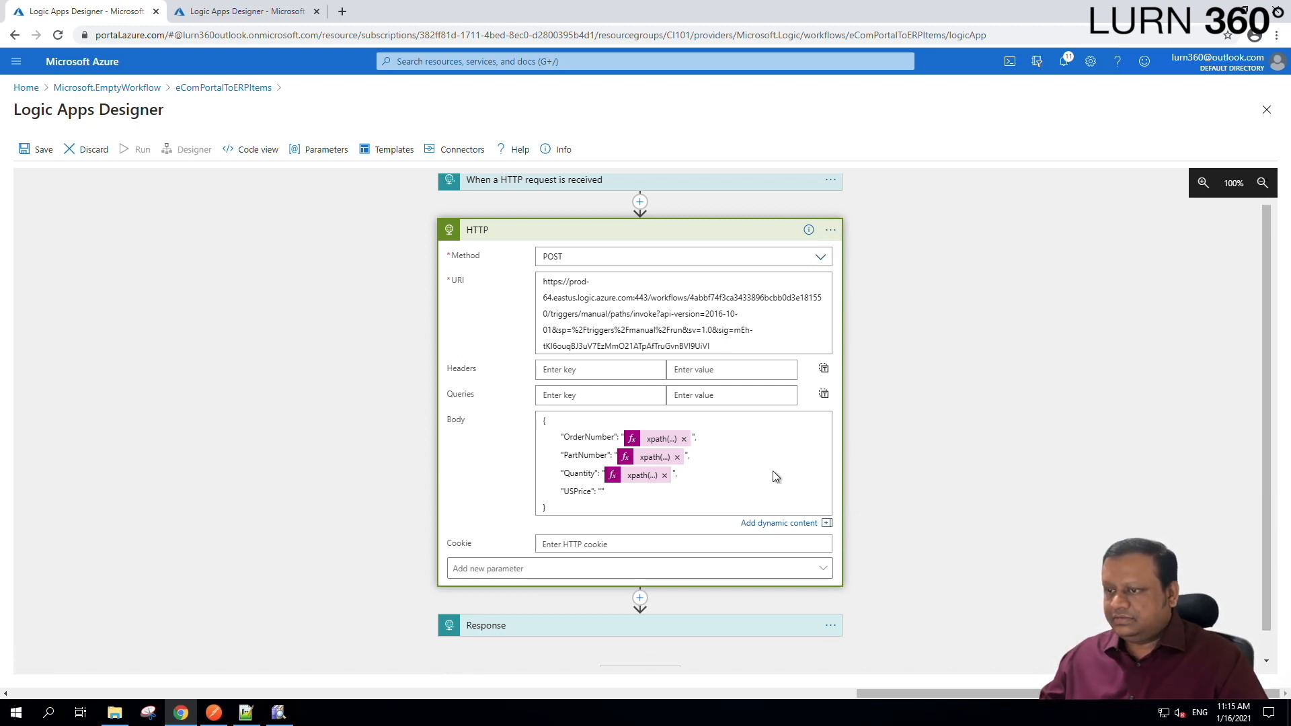
Save the logic app.
click(600, 493)
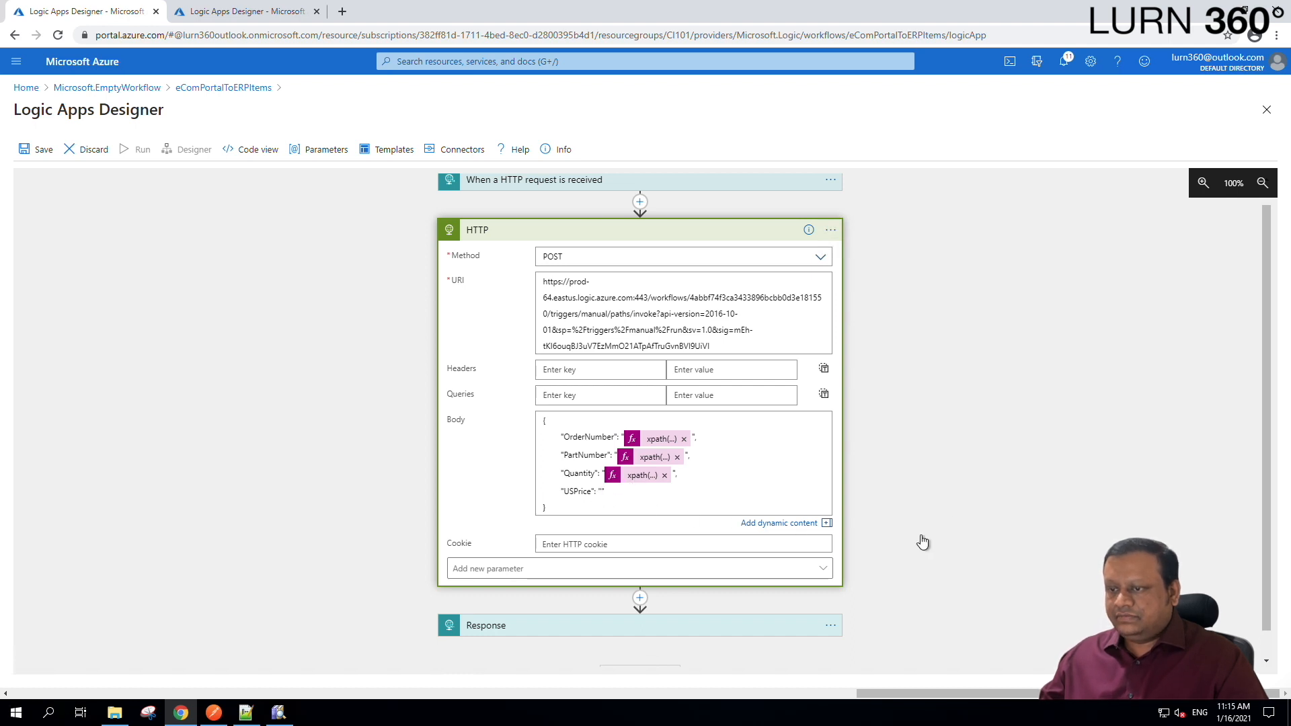
scroll(1000, 354, down, 1)
click(39, 150)
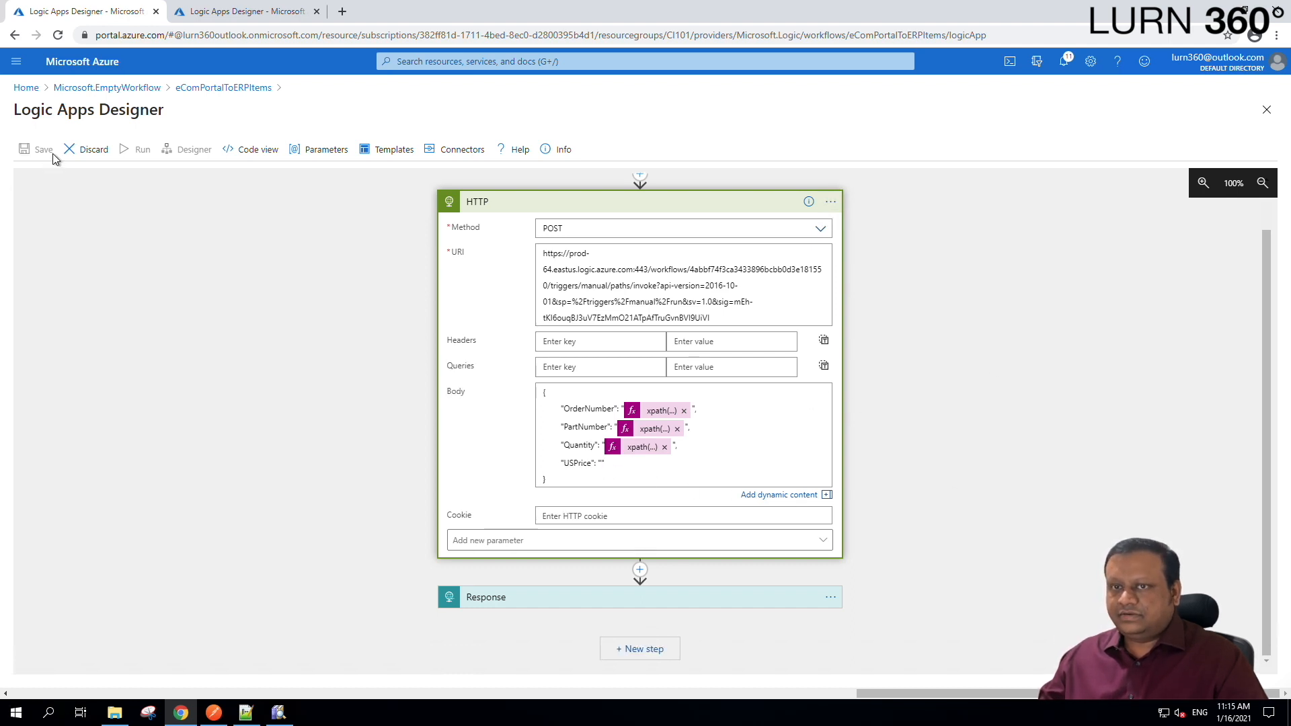
Copy the Quantity xpath expression into the empty USPrice body value.
click(637, 470)
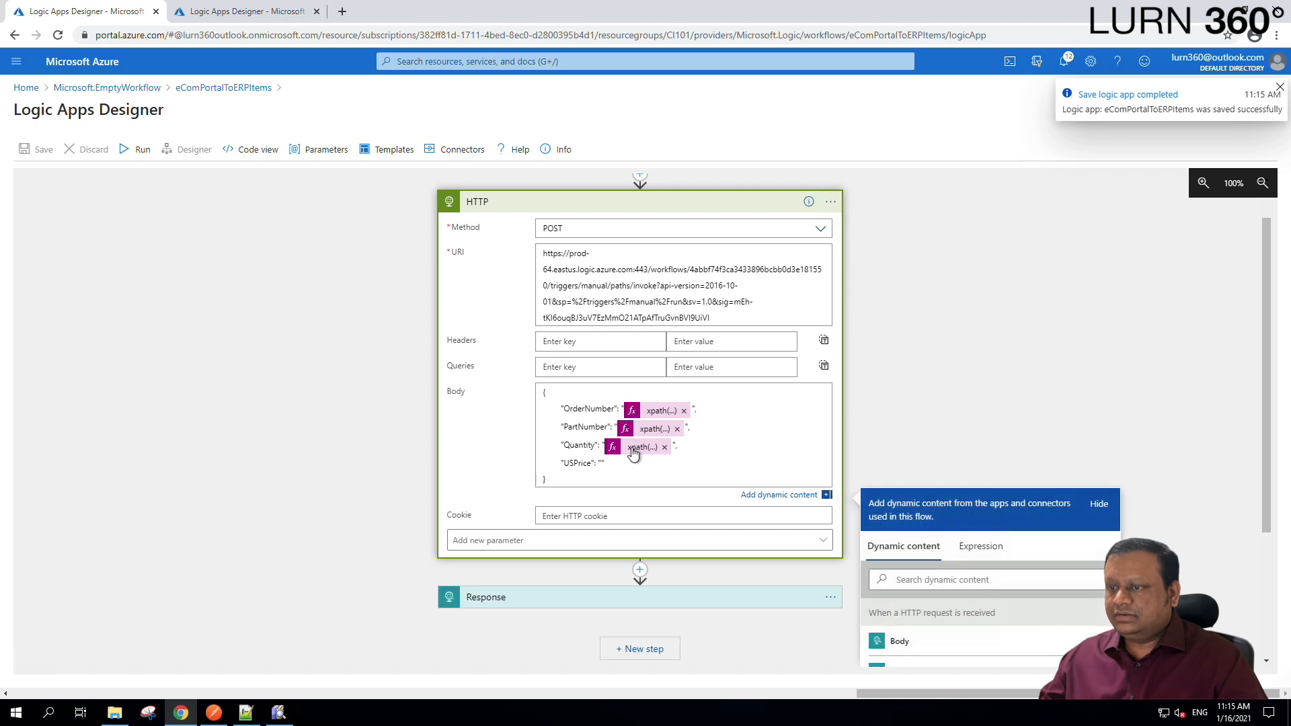
click(981, 546)
triple_click(1012, 593)
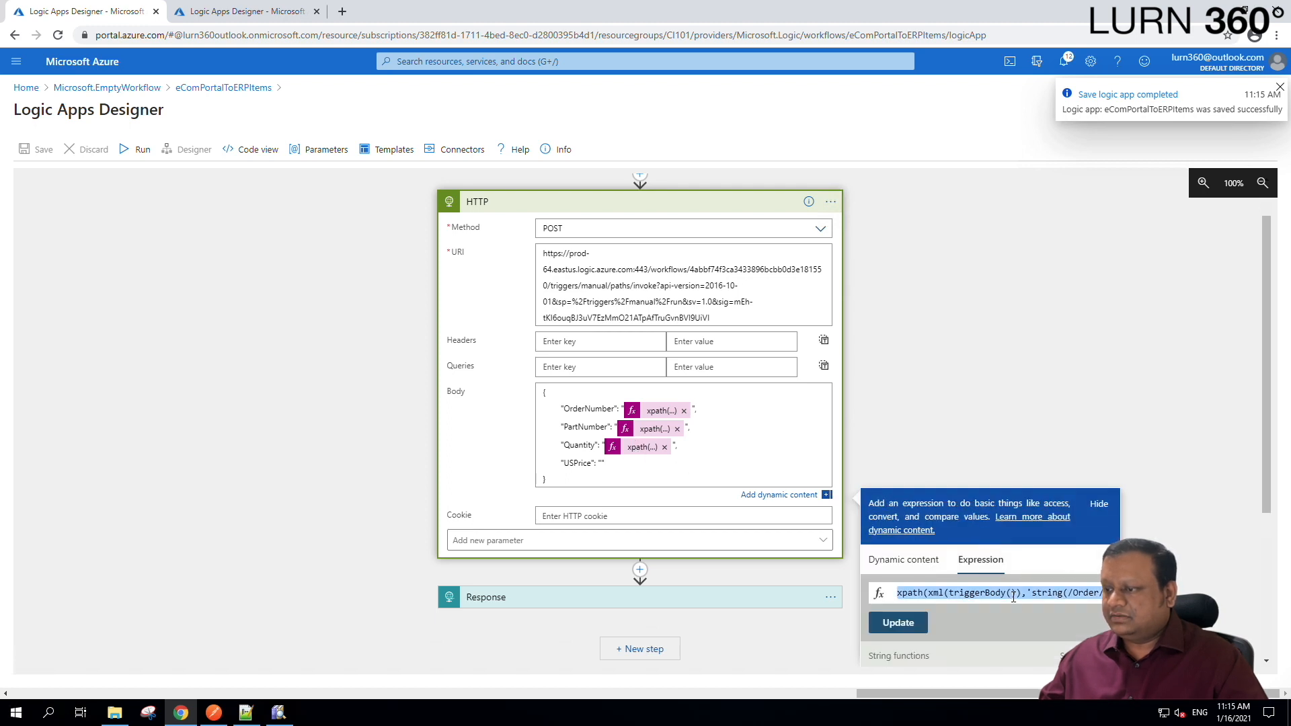
click(1081, 363)
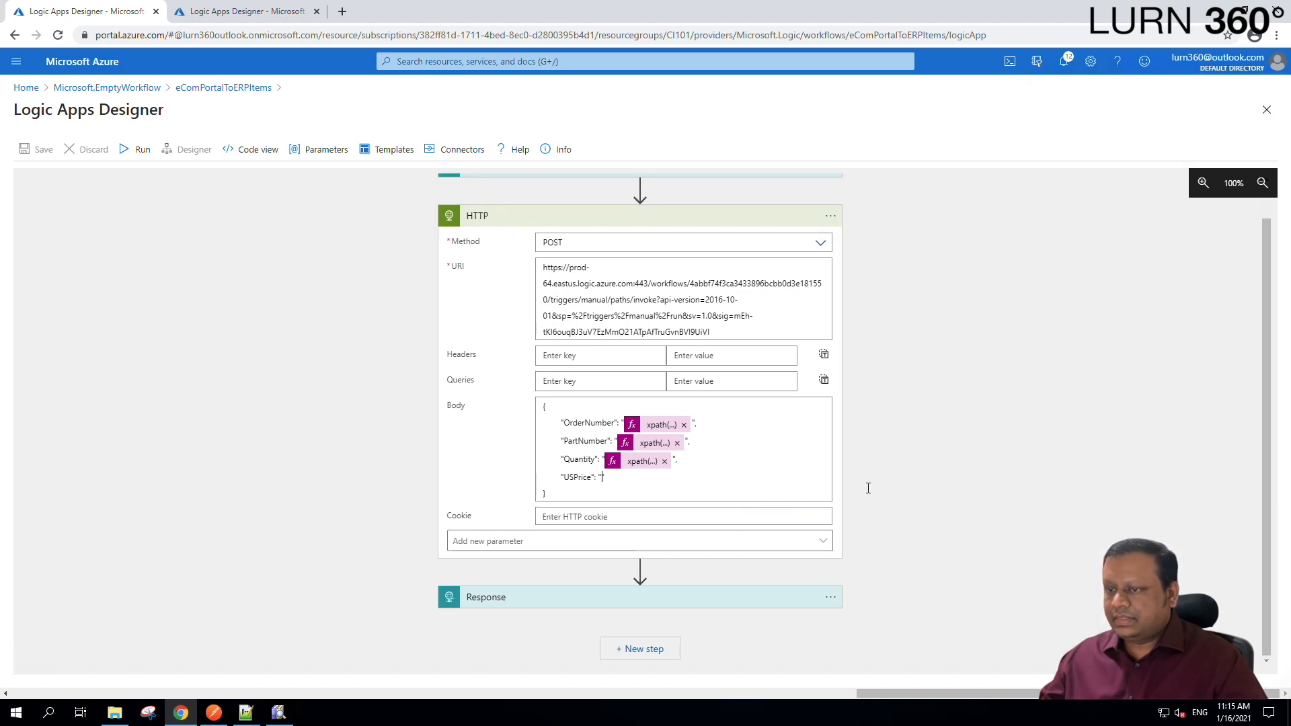
click(600, 478)
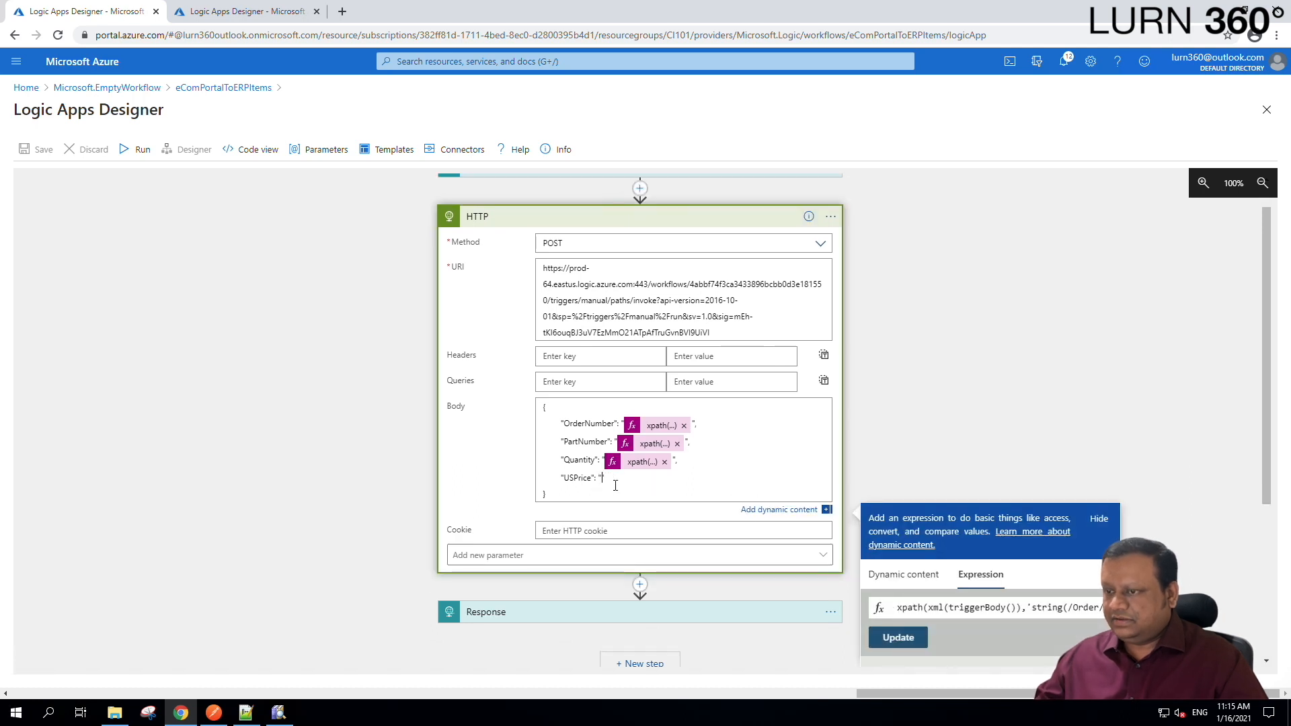
triple_click(1053, 609)
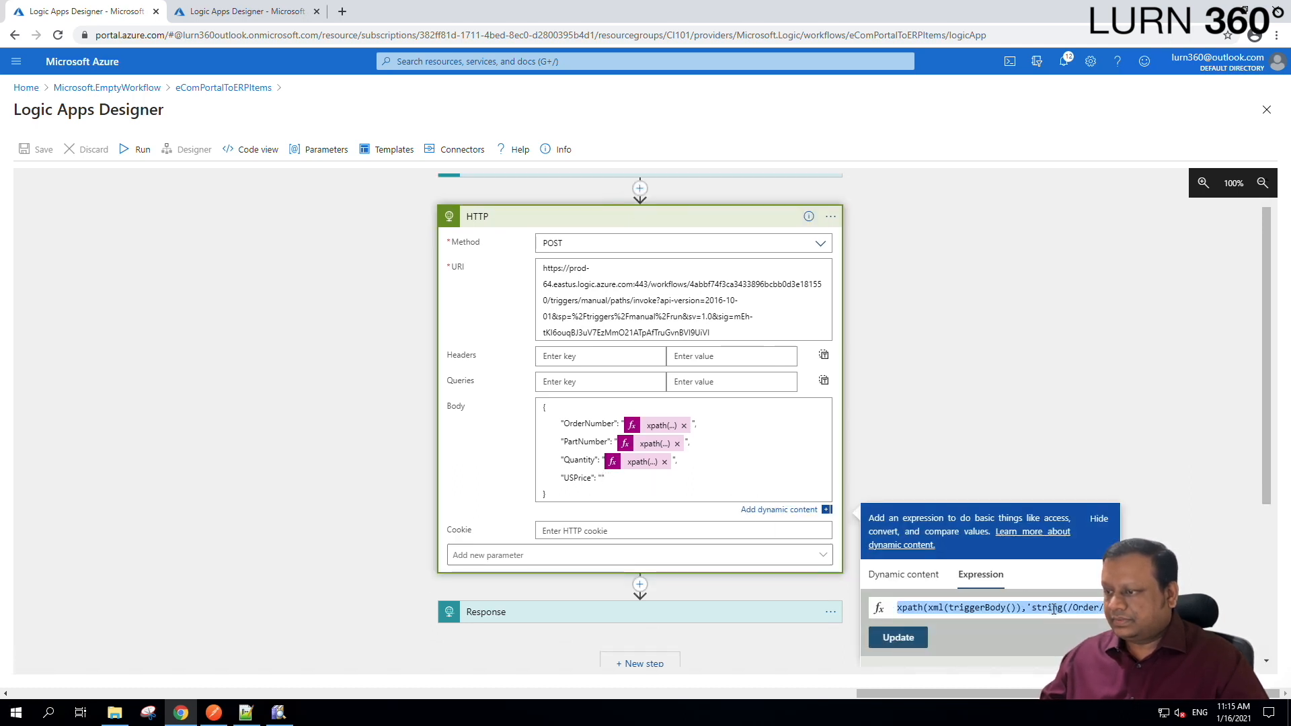
text(xpath(xml(triggerBody()),'string(/Order/Item/@PartNumber)'))
click(911, 644)
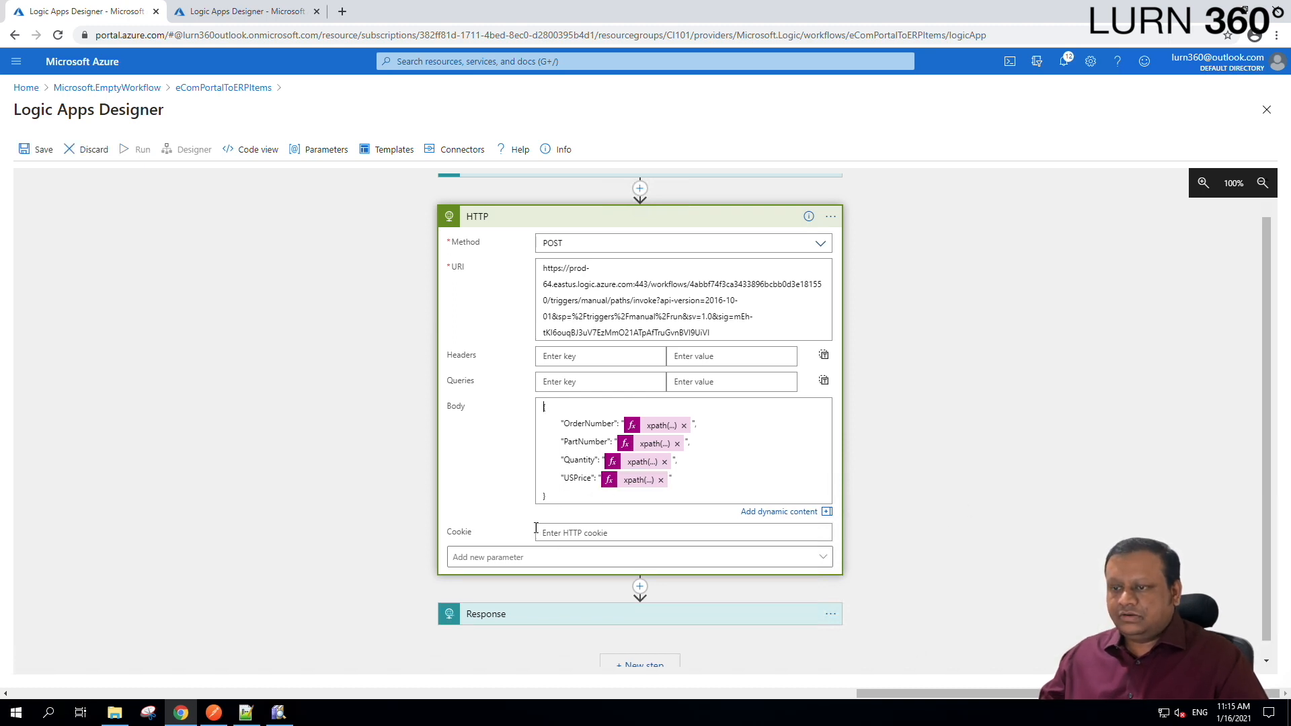
Check the USPrice element's path in the XML viewer's Tree View.
click(277, 714)
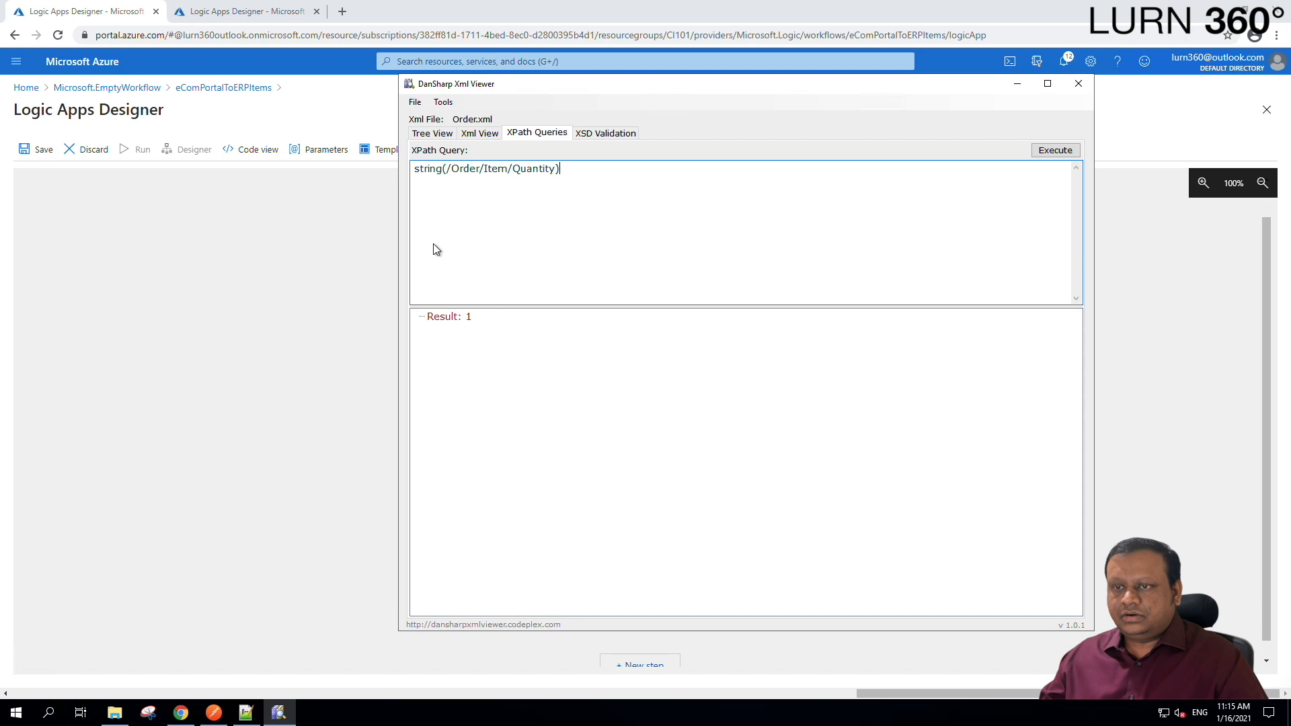
click(429, 136)
click(496, 285)
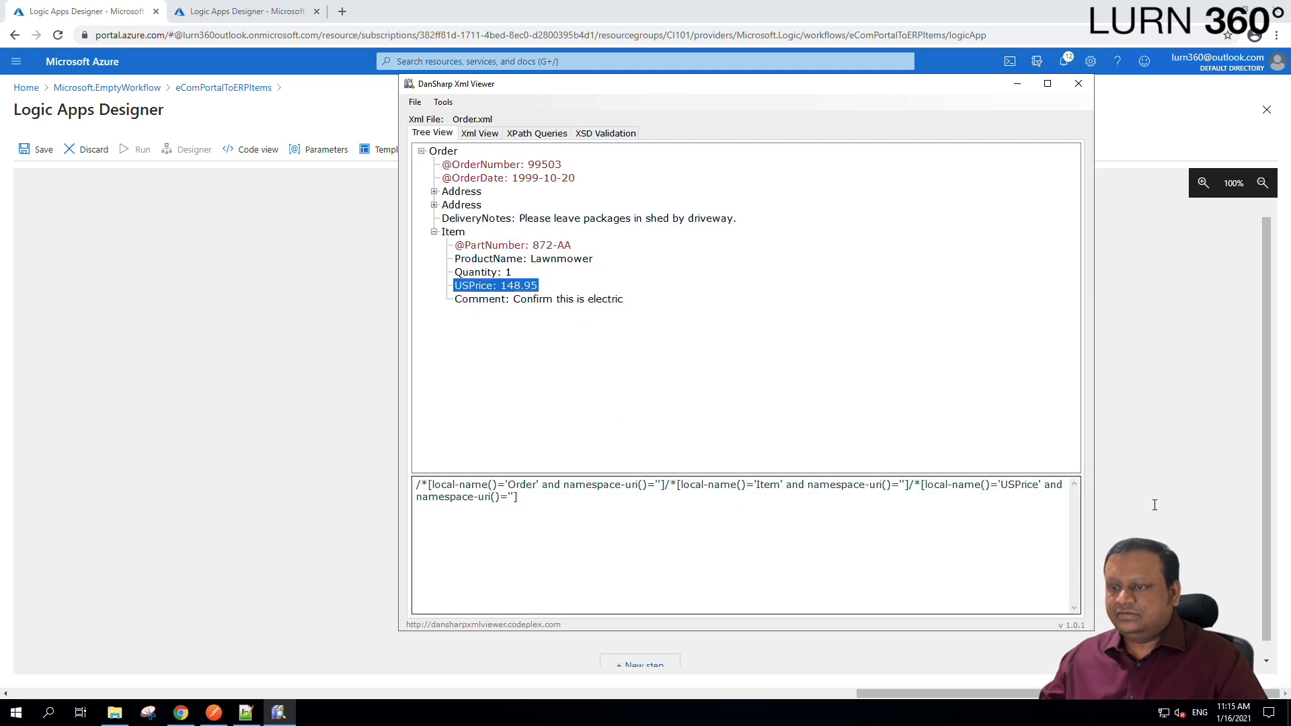
drag(1001, 485, 1039, 486)
Point the USPrice expression's path at the Item's USPrice element and save the logic app.
key(alt+Tab)
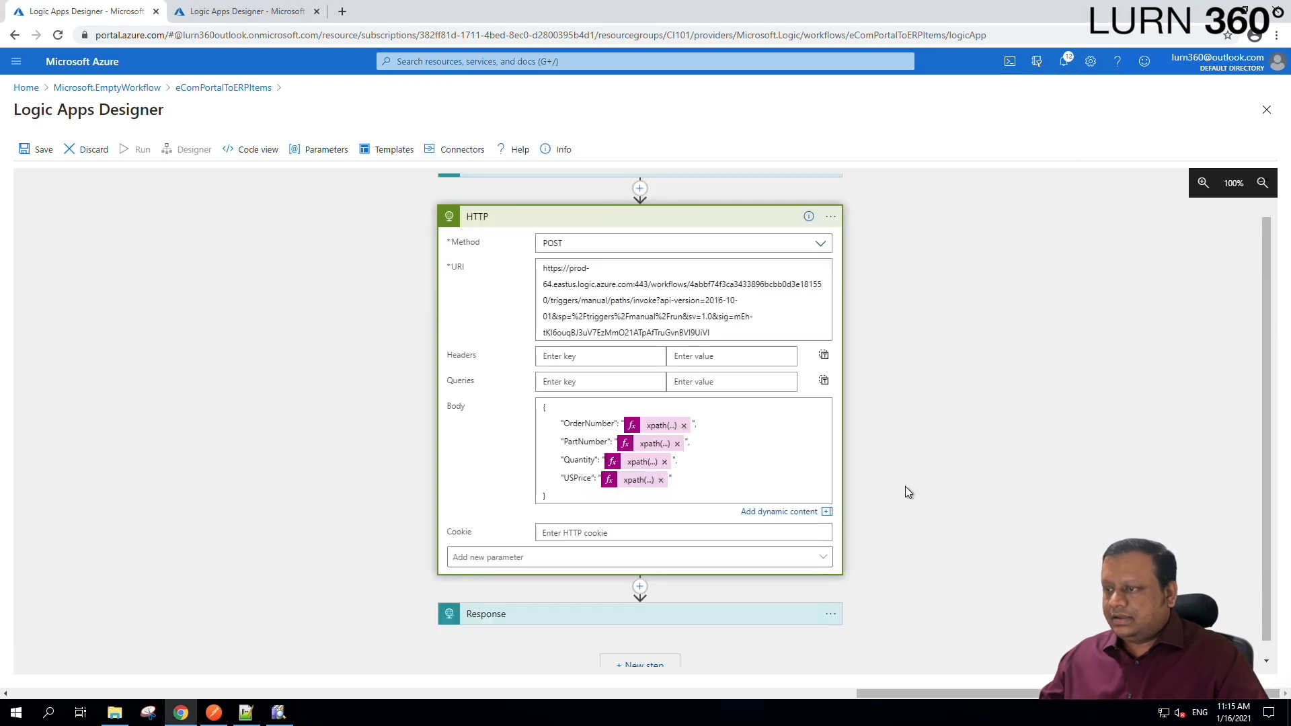
click(629, 483)
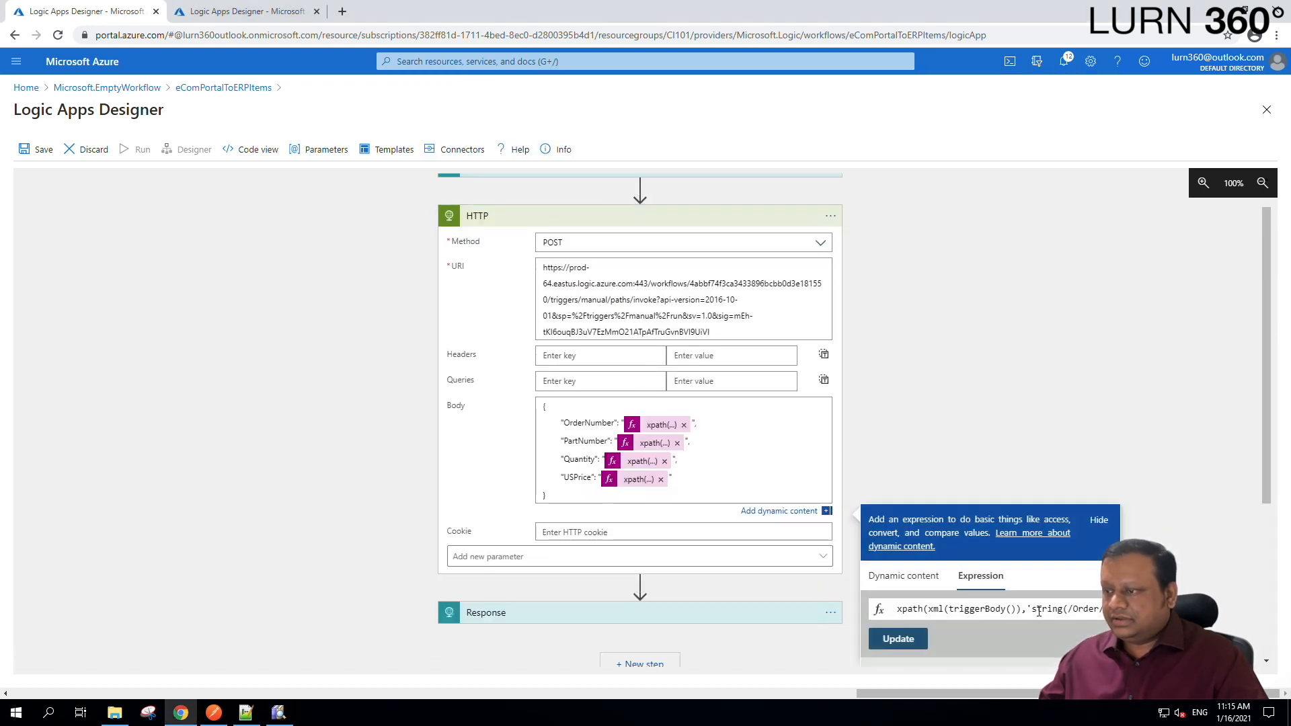
click(1038, 612)
key(End)
key(Left)
key(Left)
key(Left)
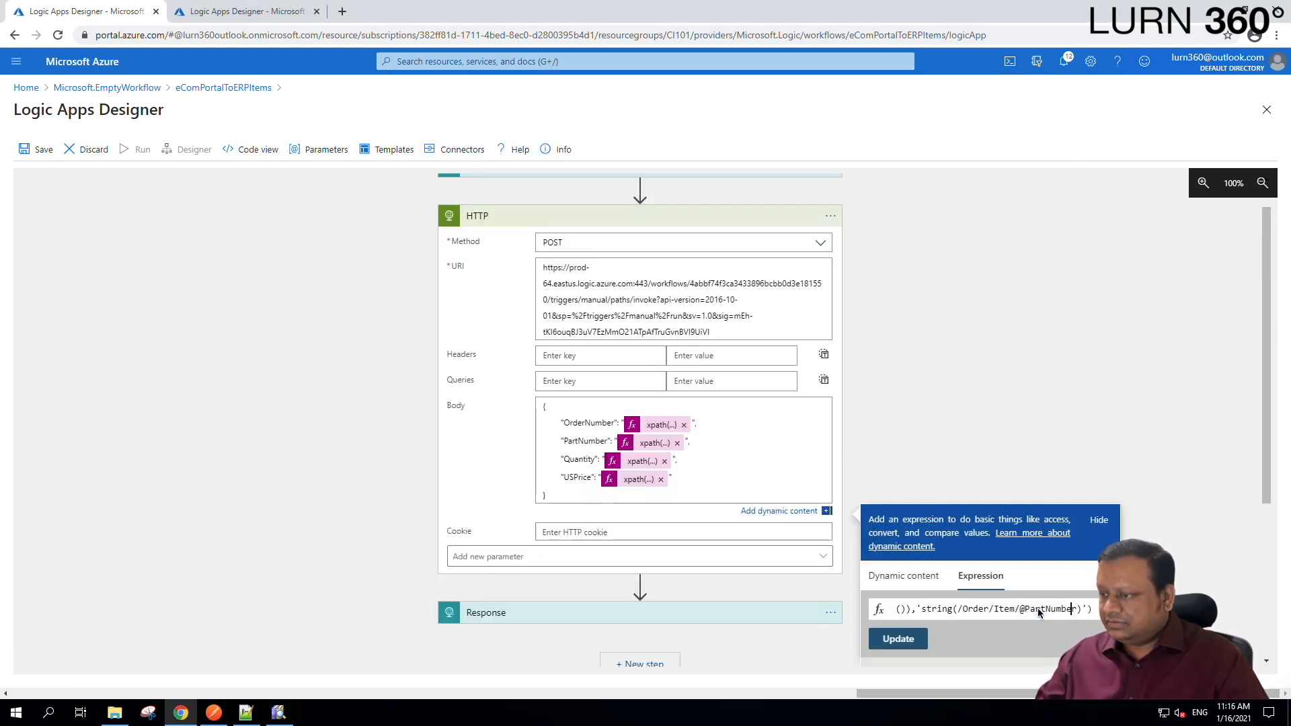
key(shift+Left)
key(shift+Left)
key(shift+Left)
key(shift+Left)
key(shift+Left)
key(shift+Left)
key(shift+Left)
key(shift+Left)
key(shift+Left)
key(shift+Left)
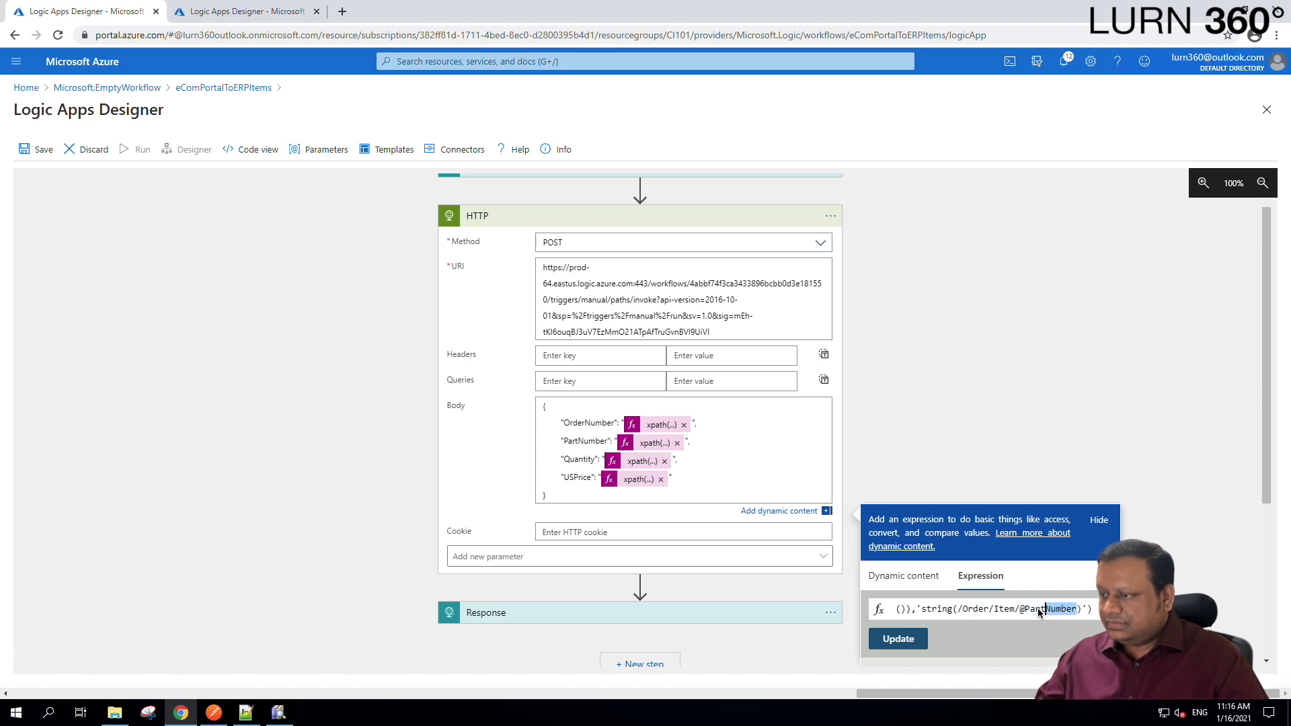
key(shift+Left)
text(USPrice)
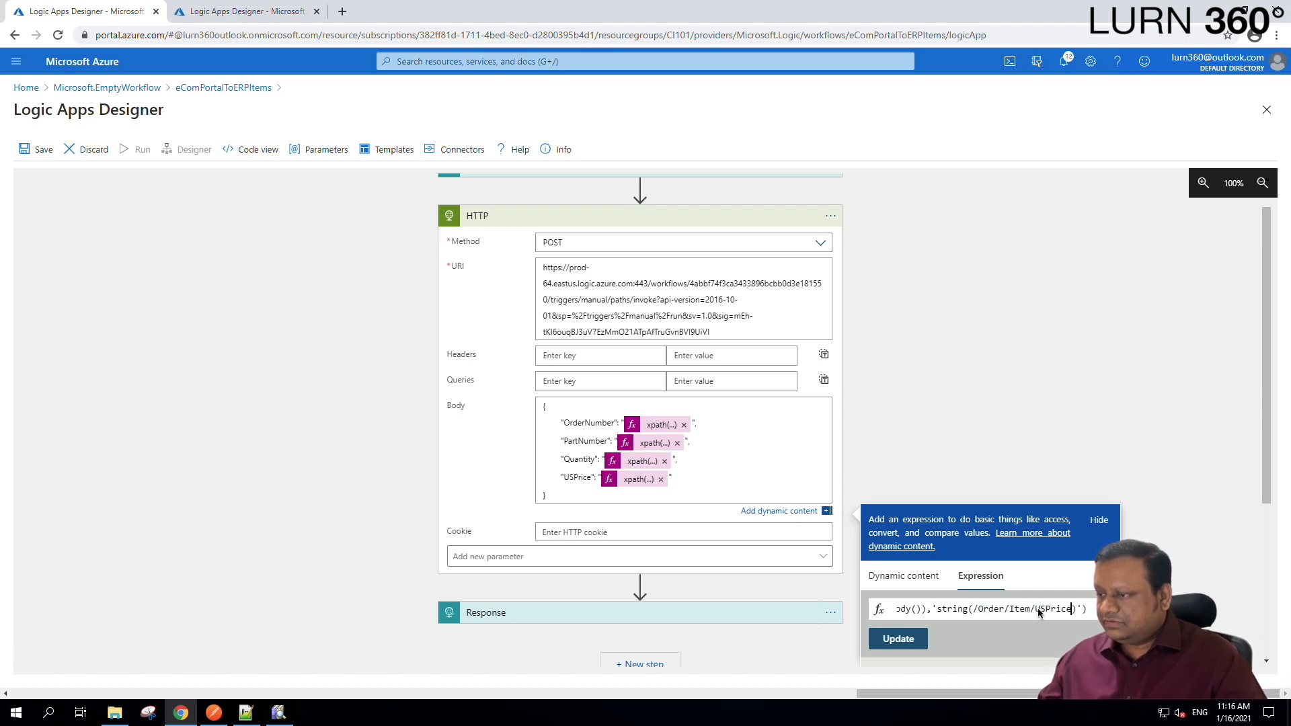
click(897, 639)
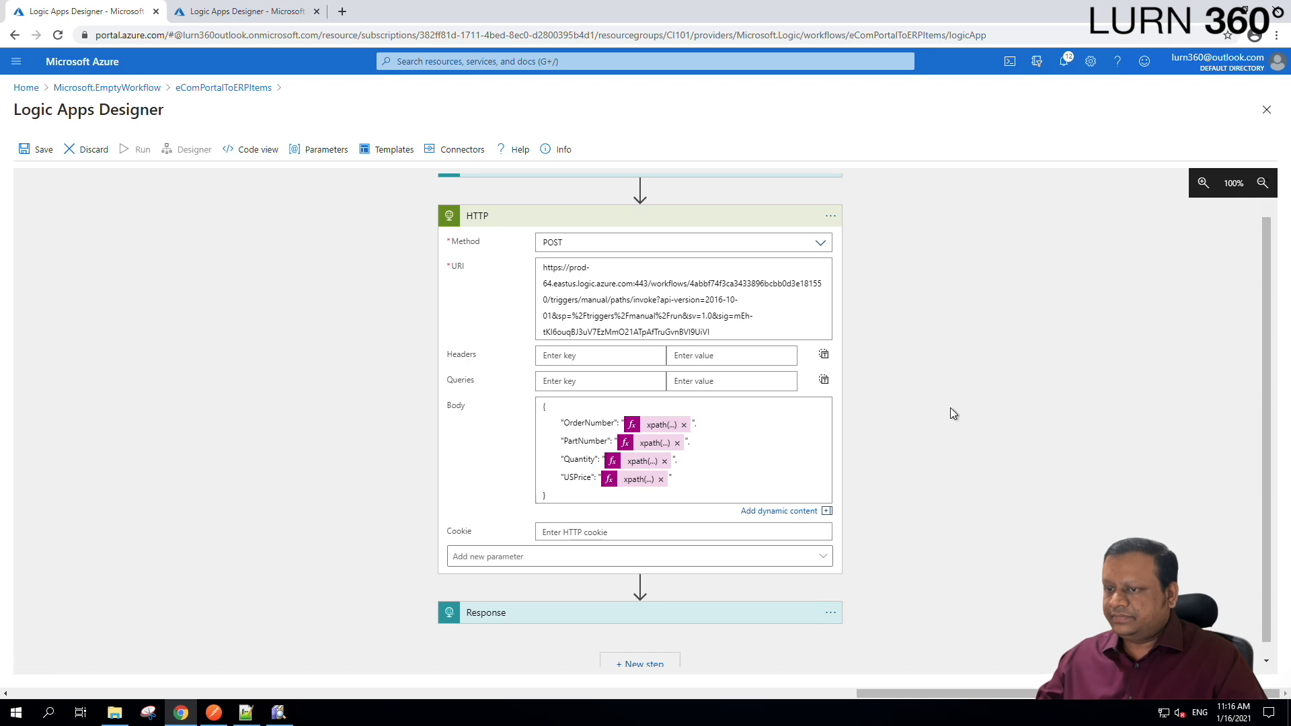
key(ctrl+a)
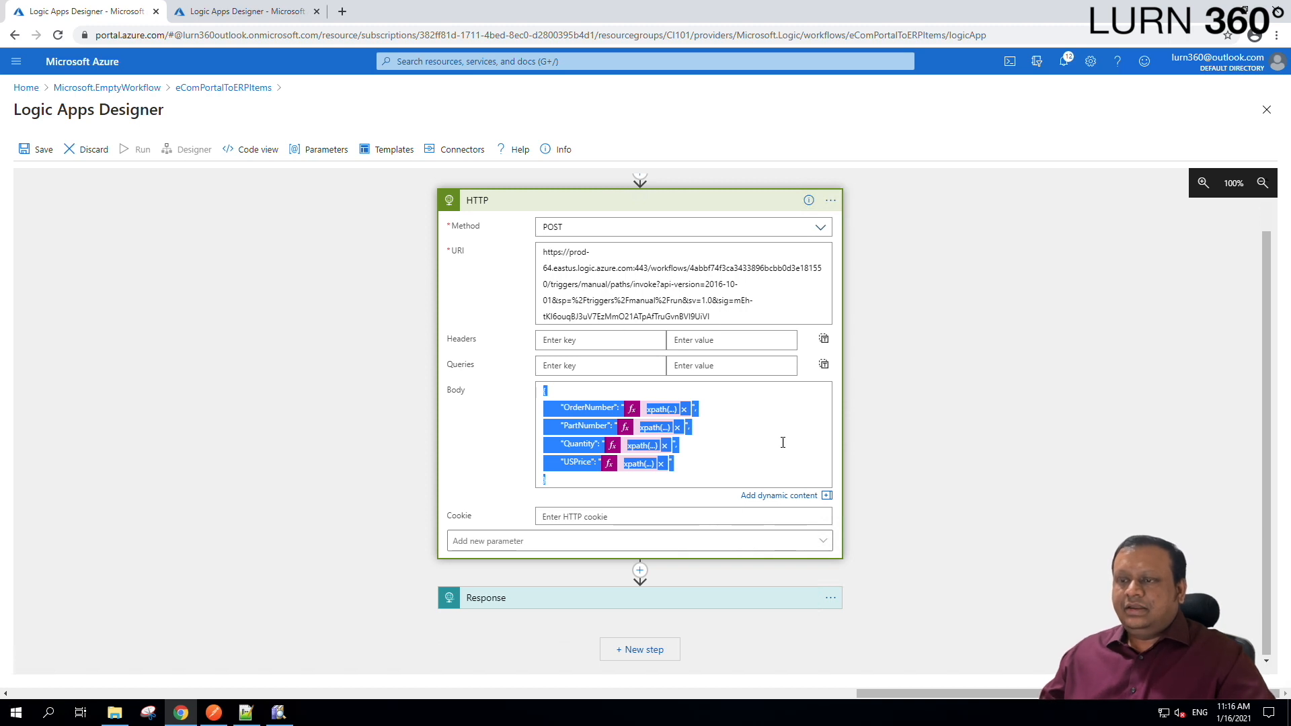
click(44, 151)
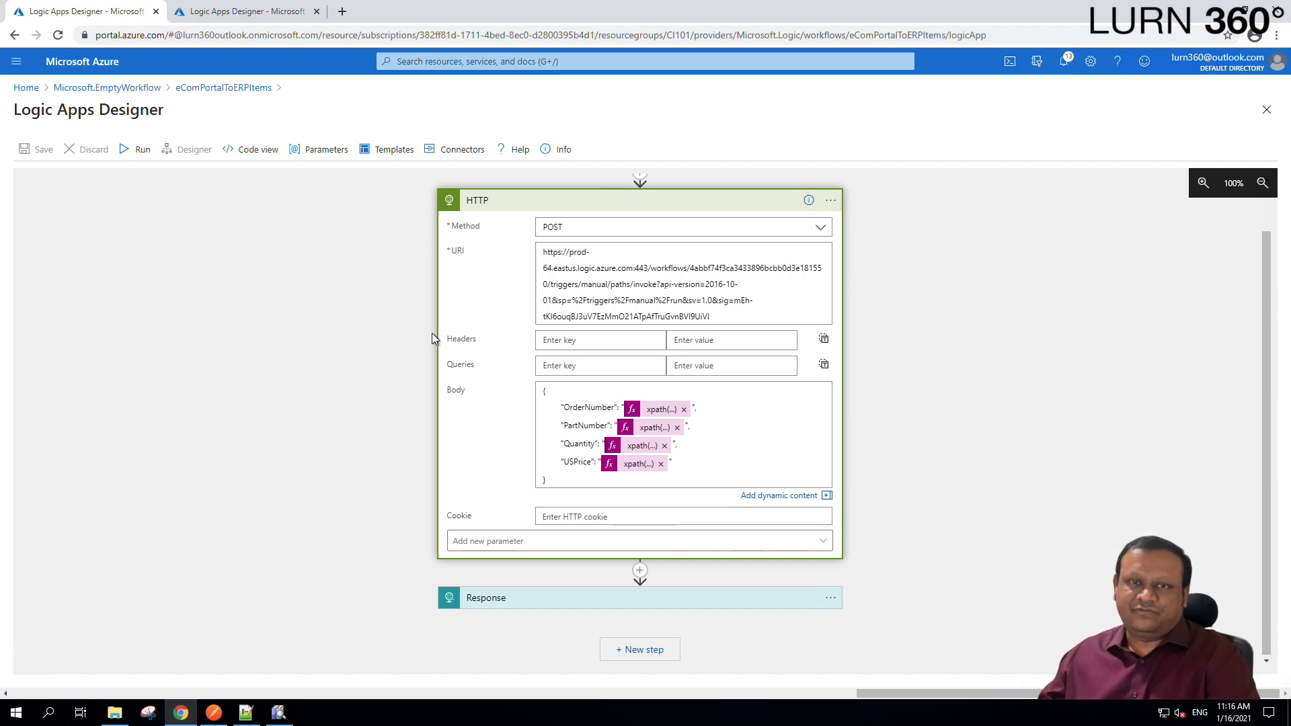
Post the Order XML from Postman to the logic app, getting 200 OK.
click(220, 719)
click(673, 307)
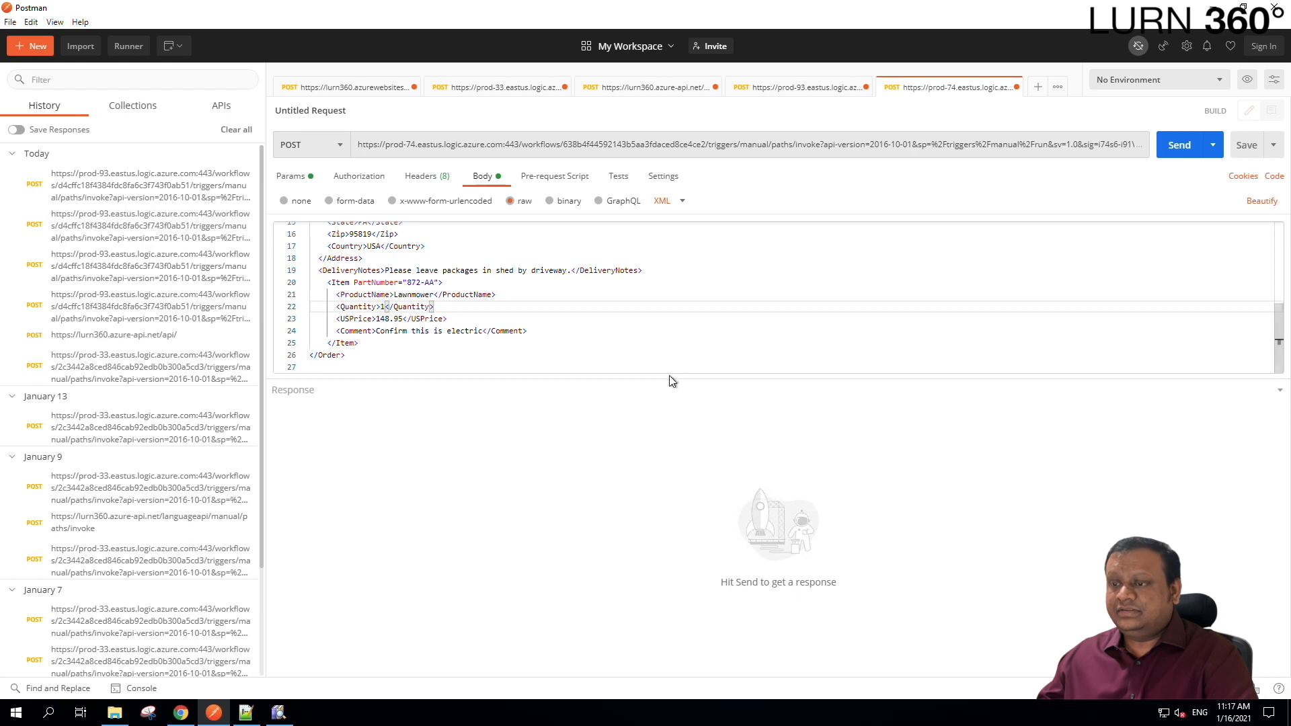
drag(668, 376, 643, 545)
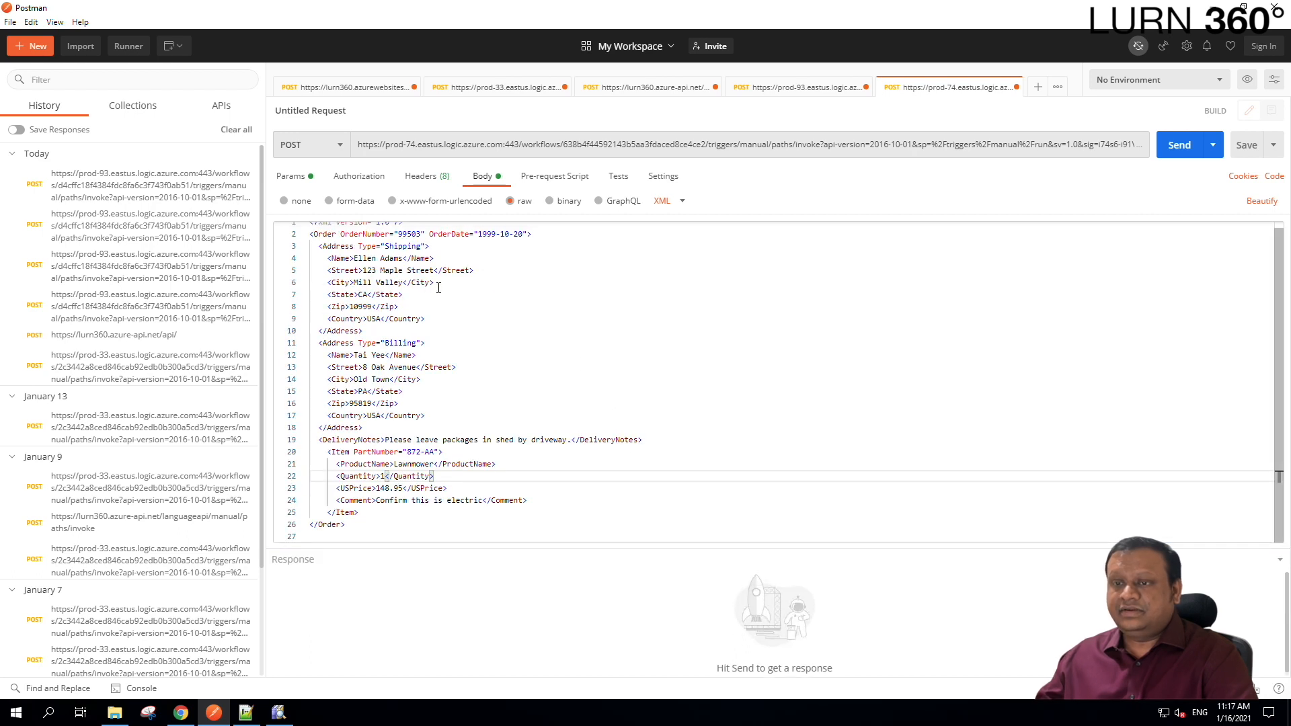
scroll(392, 404, up, 1)
scroll(398, 408, down, 1)
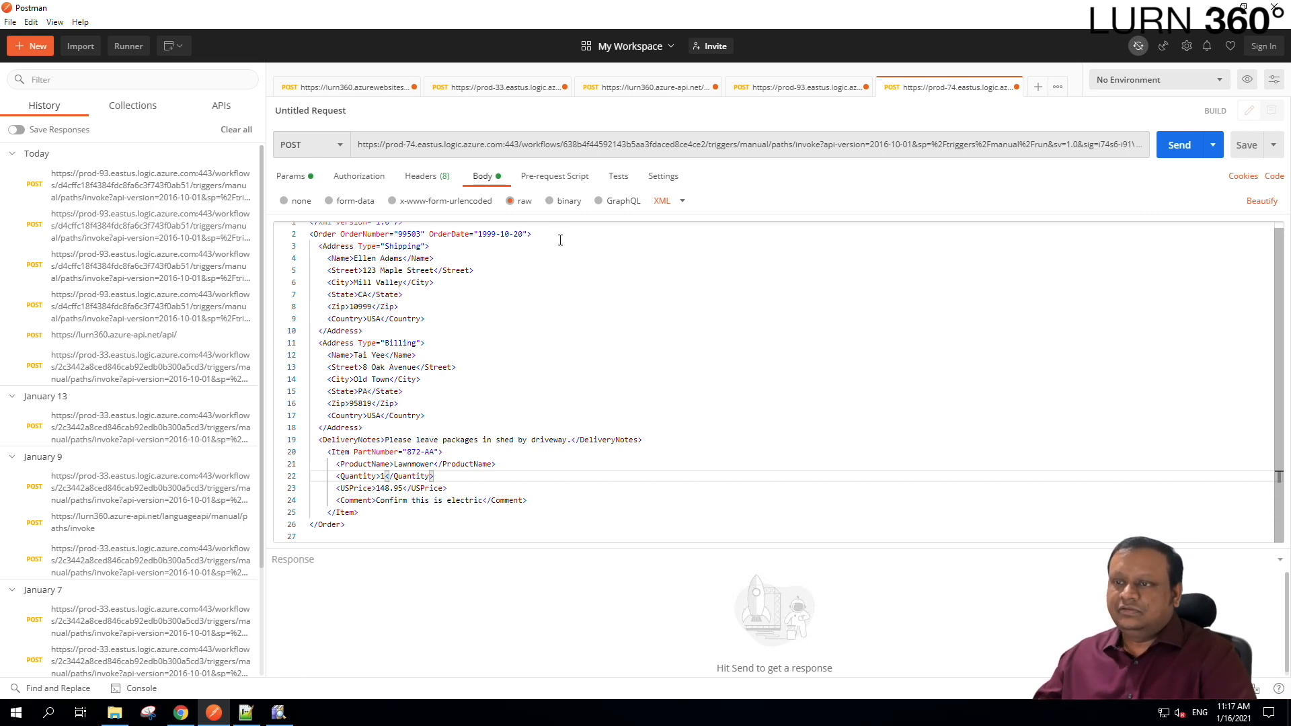
click(1178, 149)
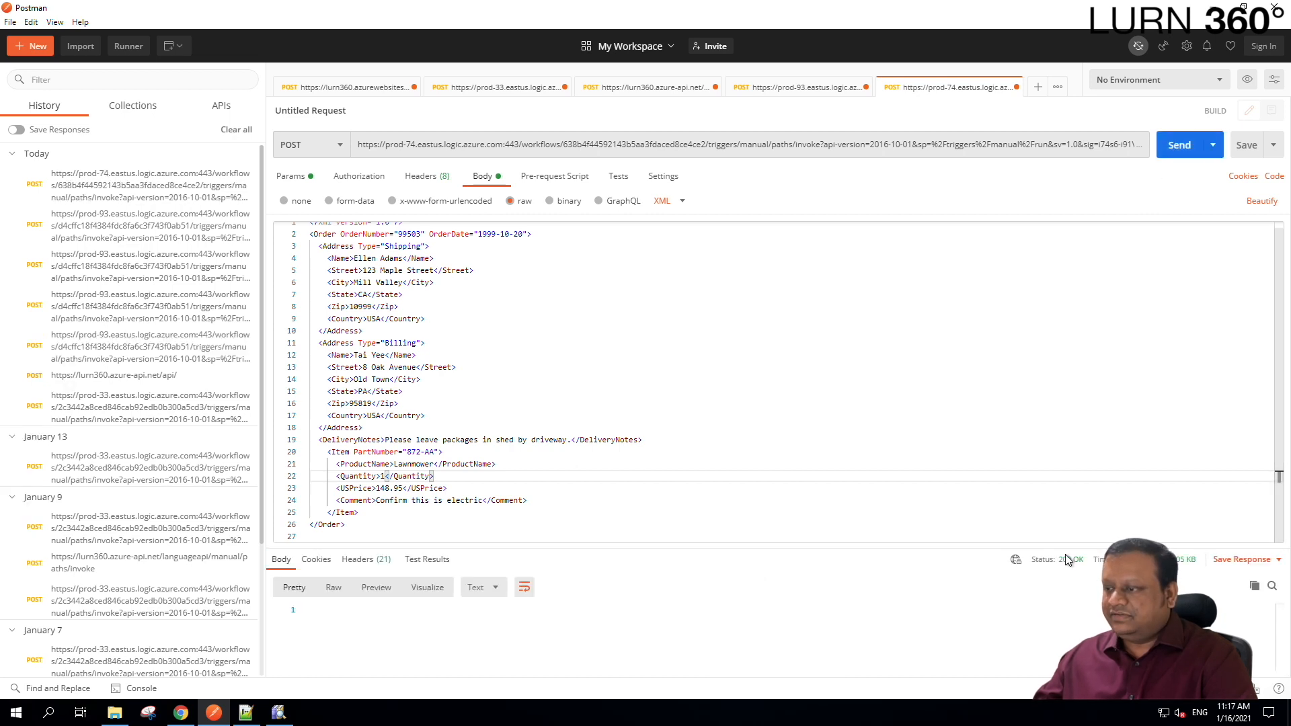
mouse_move(1099, 559)
click(176, 717)
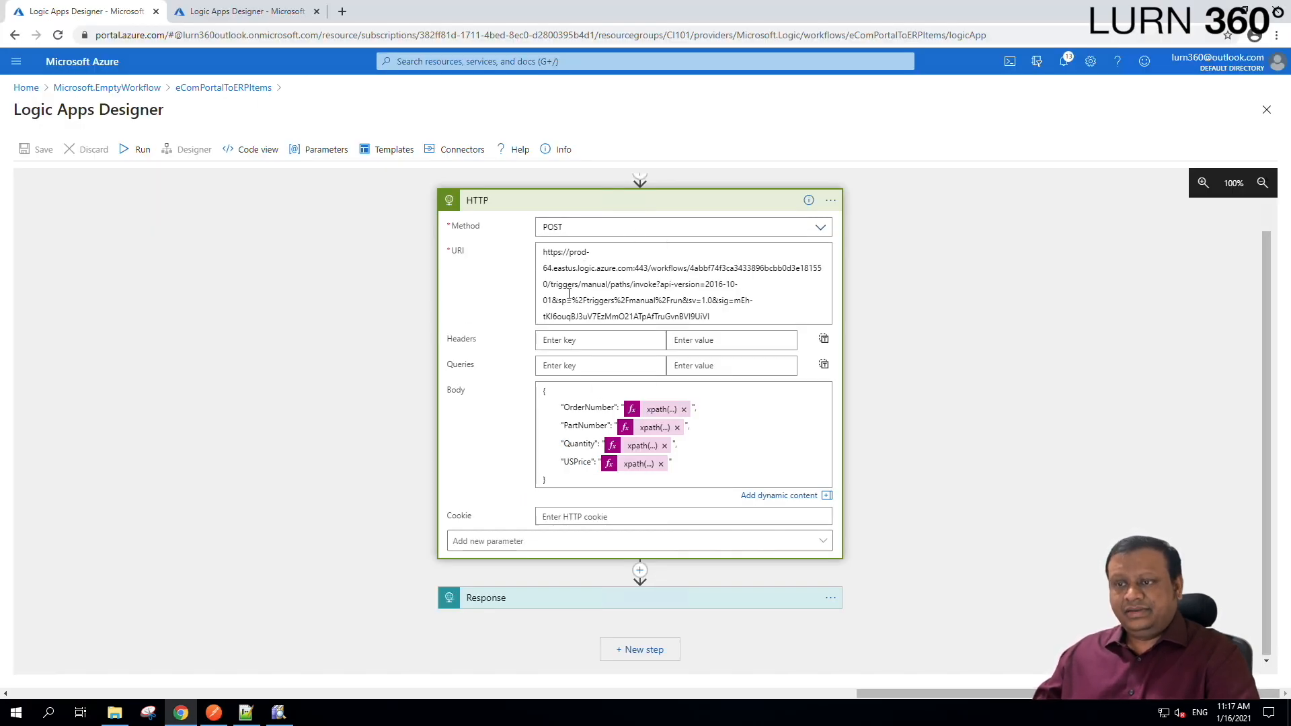
Confirm ERPAPI_Temp's latest succeeded run received 99503, 872-AA, 1 and 148.95.
click(266, 14)
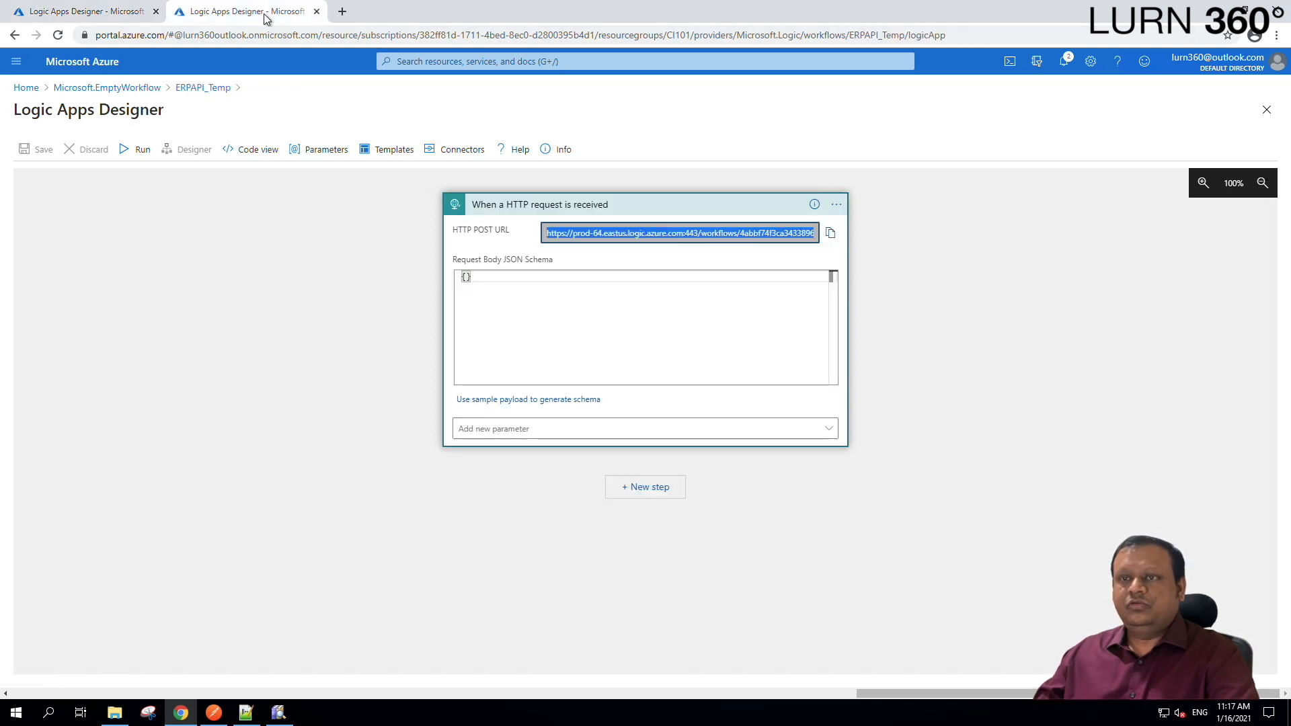
click(204, 88)
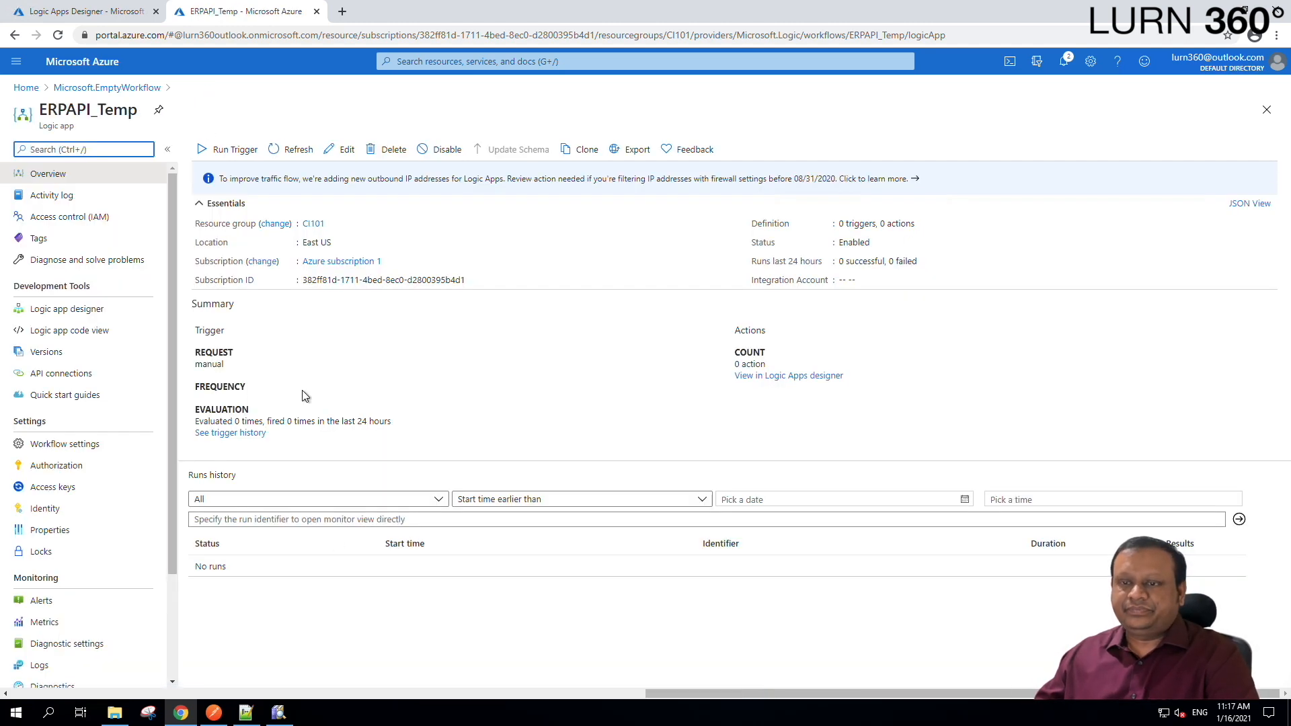
click(299, 151)
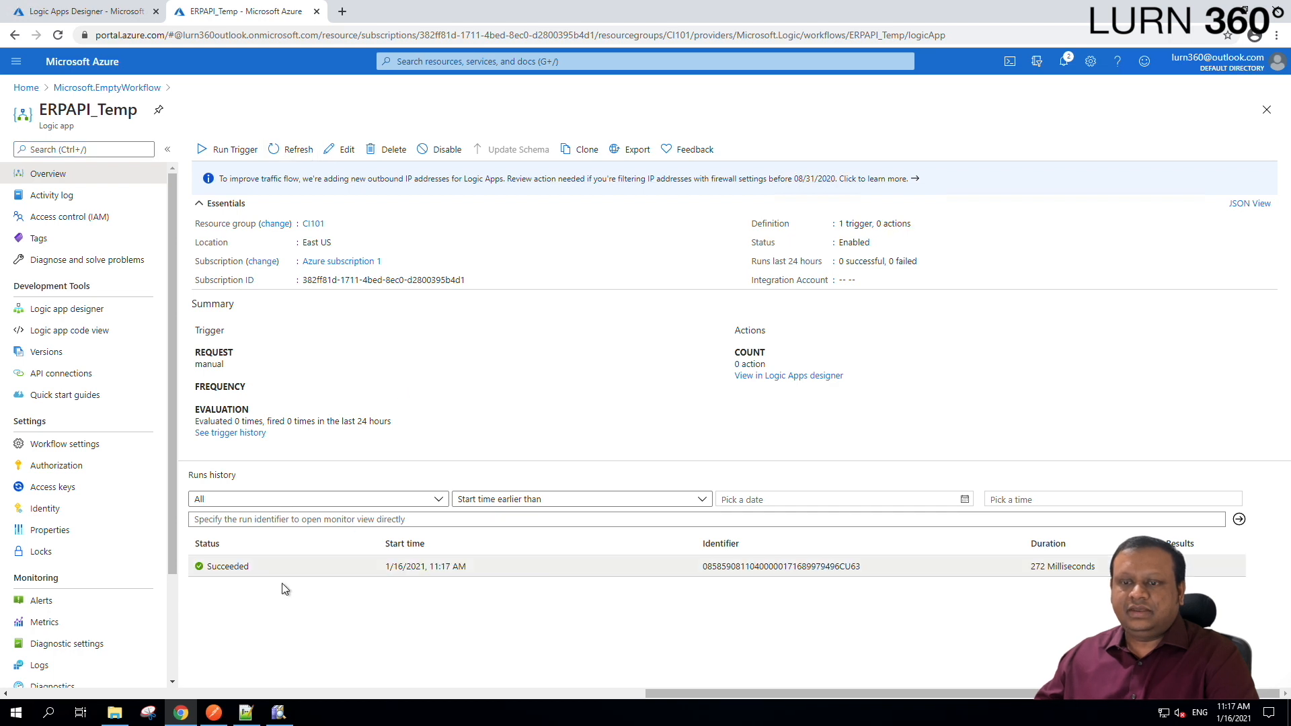
click(324, 573)
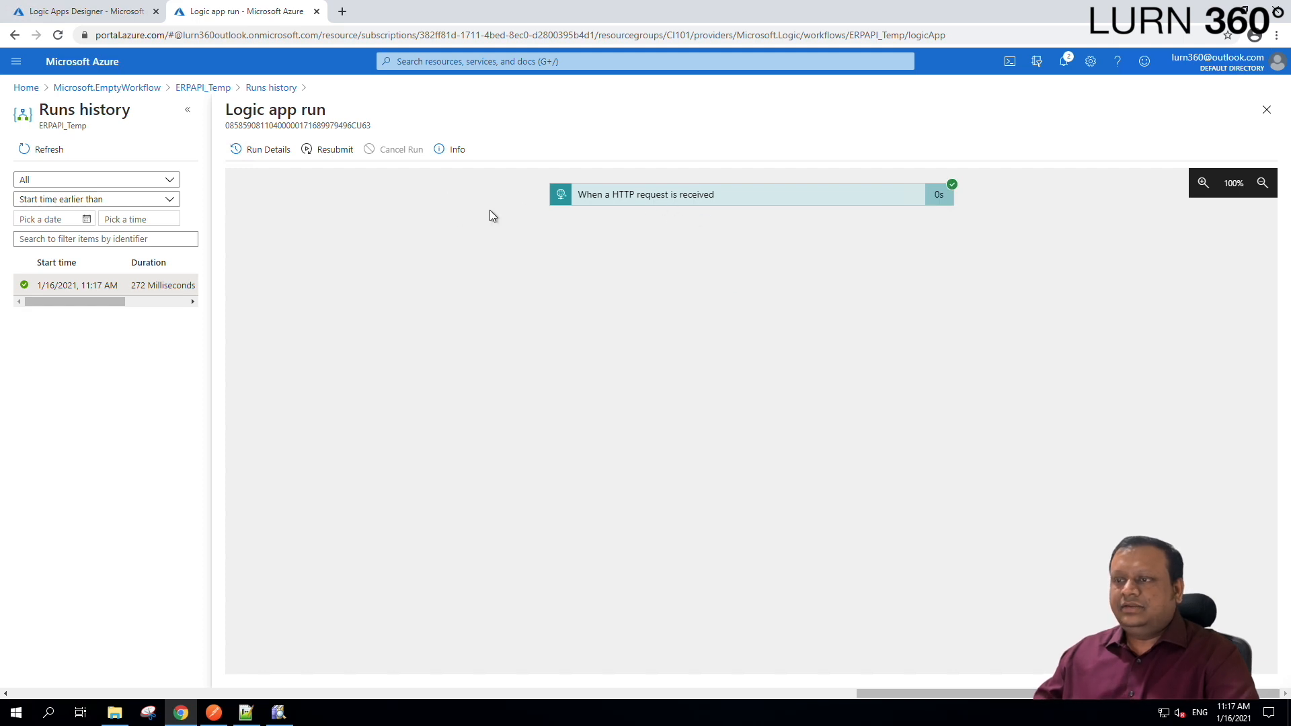
click(754, 209)
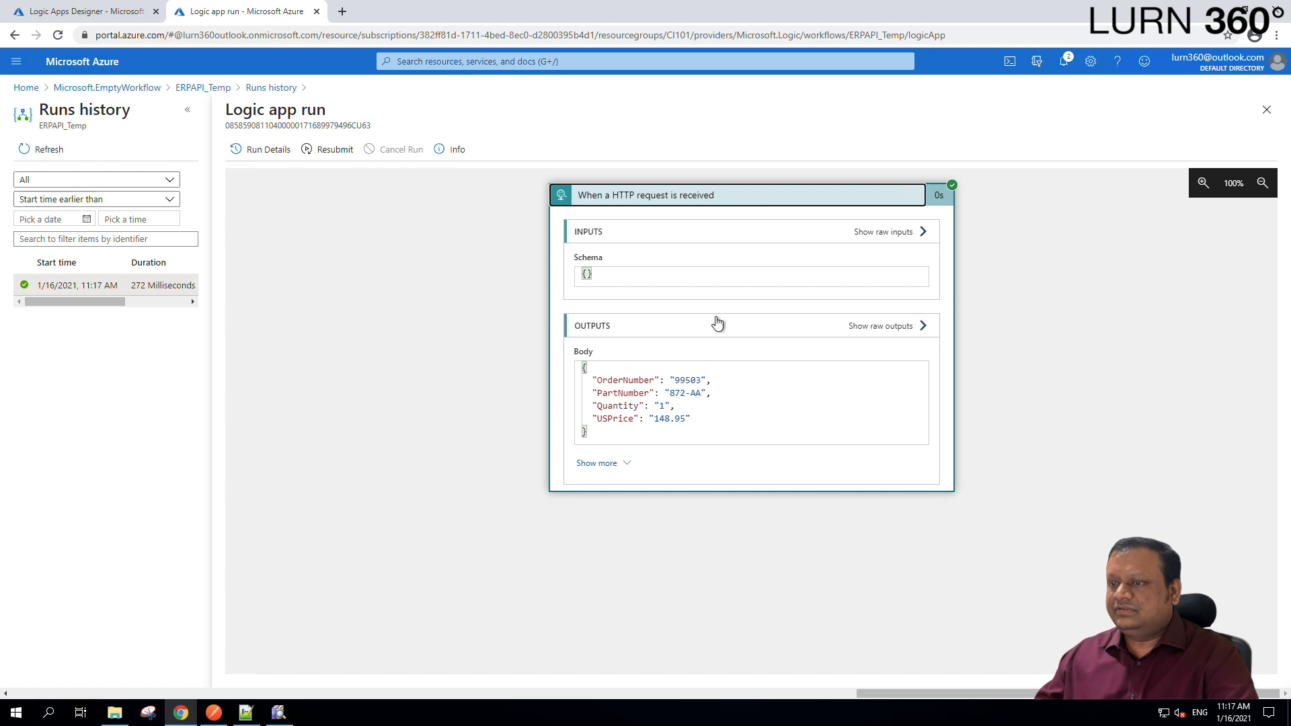
drag(613, 430, 576, 368)
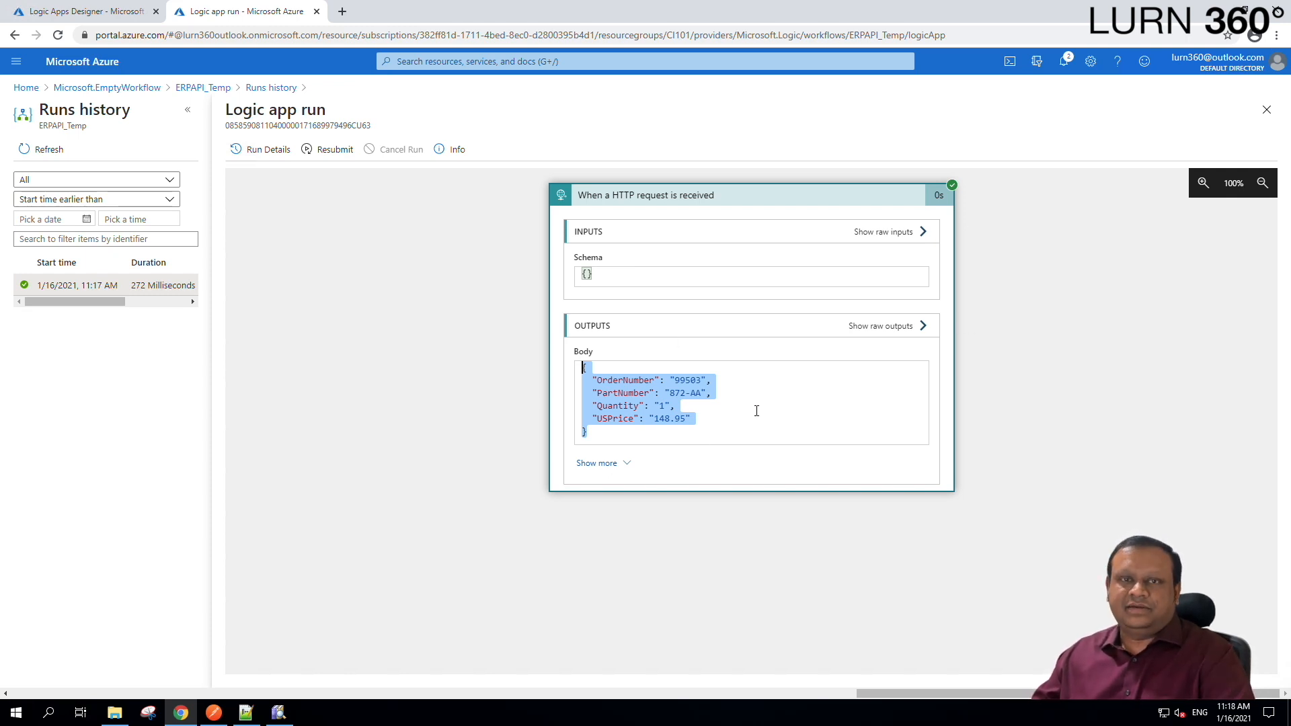
click(392, 276)
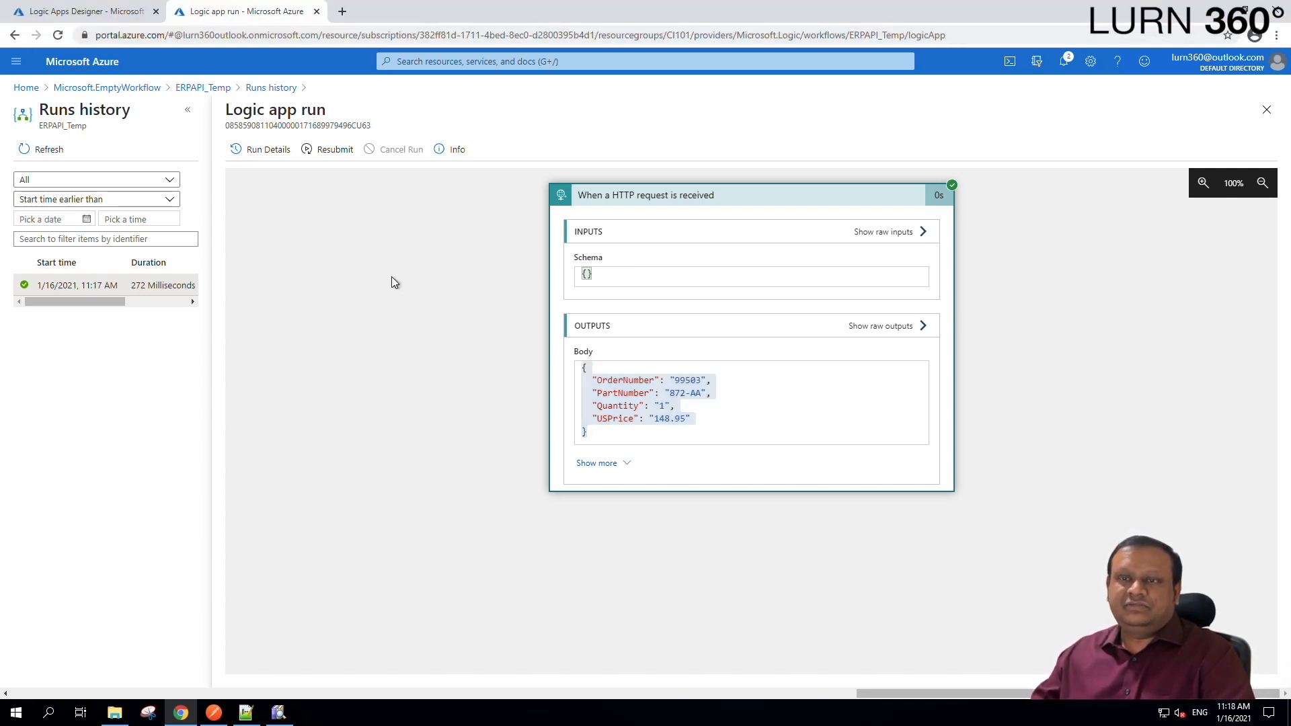
click(97, 13)
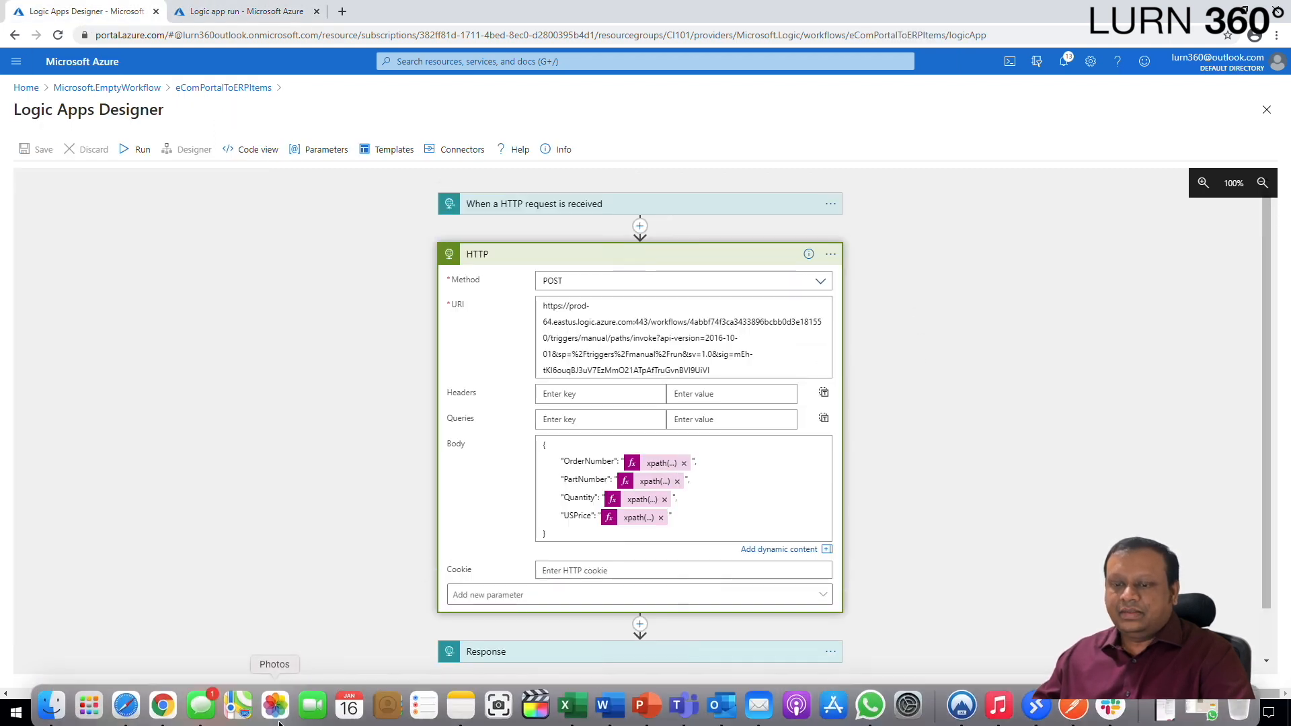
Show Order.xml next to the new 3 JSON template in Notepad++.
click(245, 712)
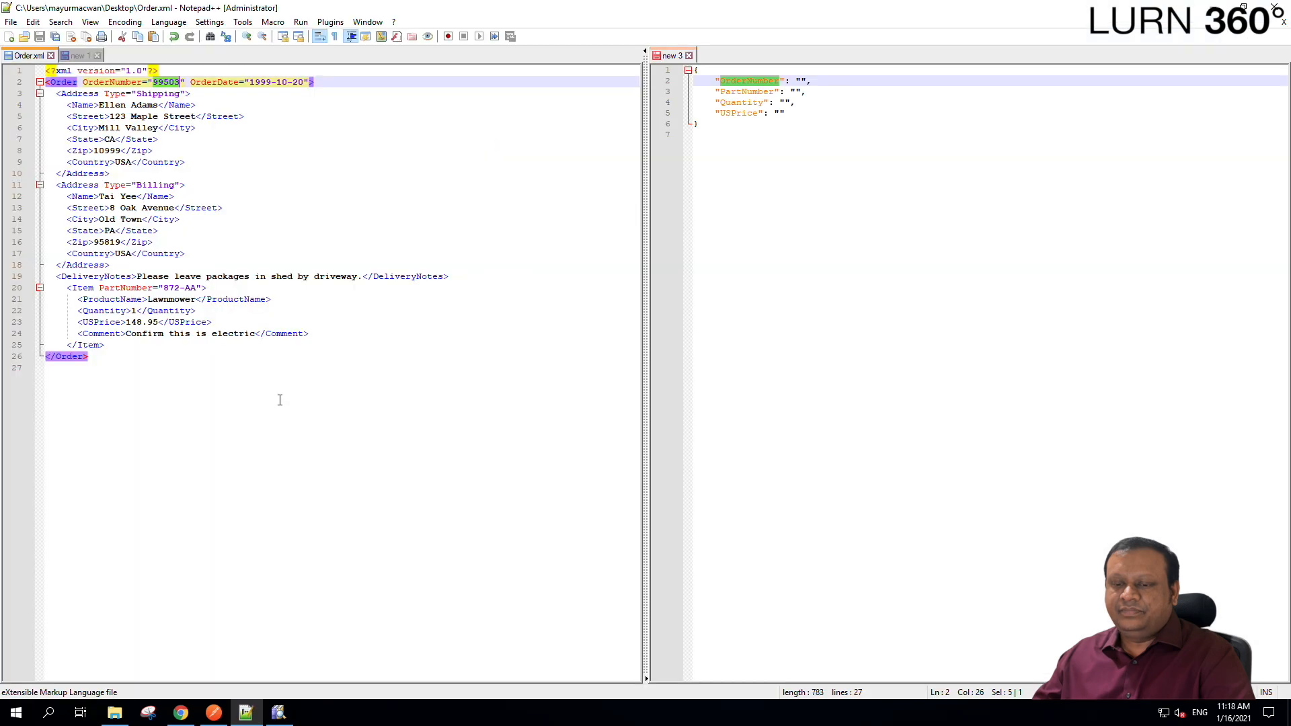
key(ctrl+a)
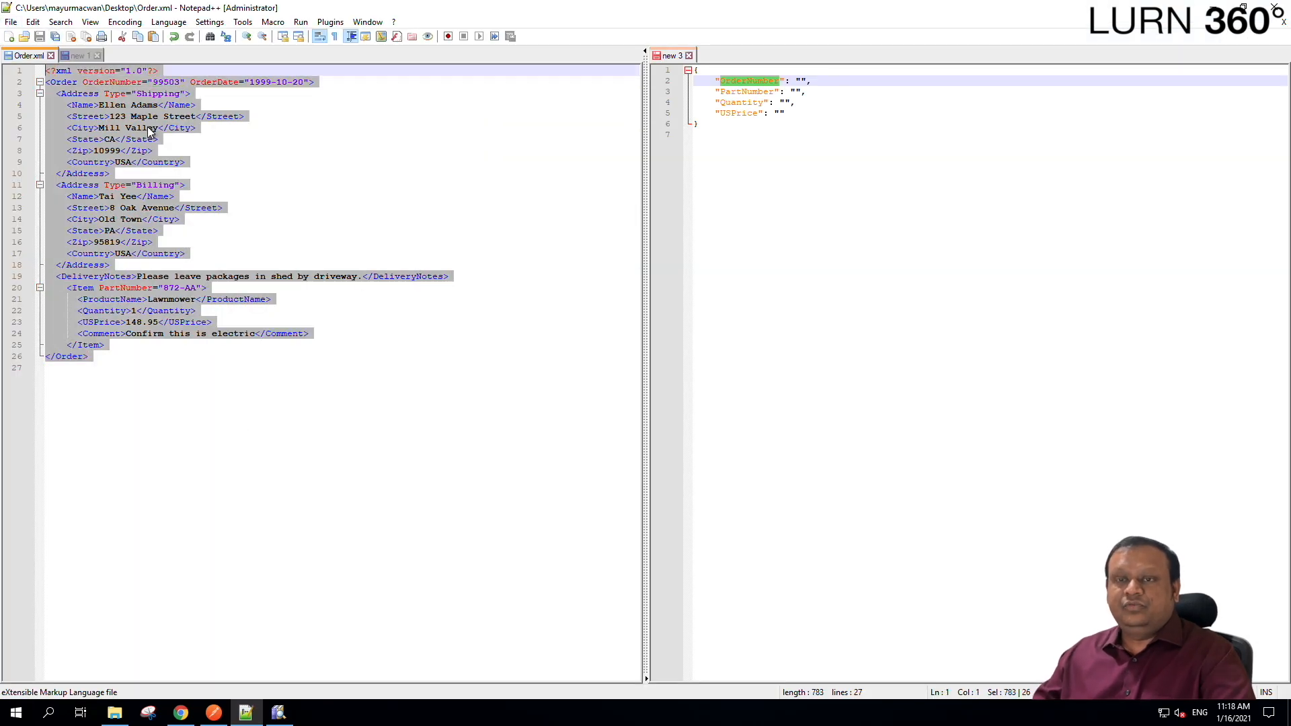
click(206, 268)
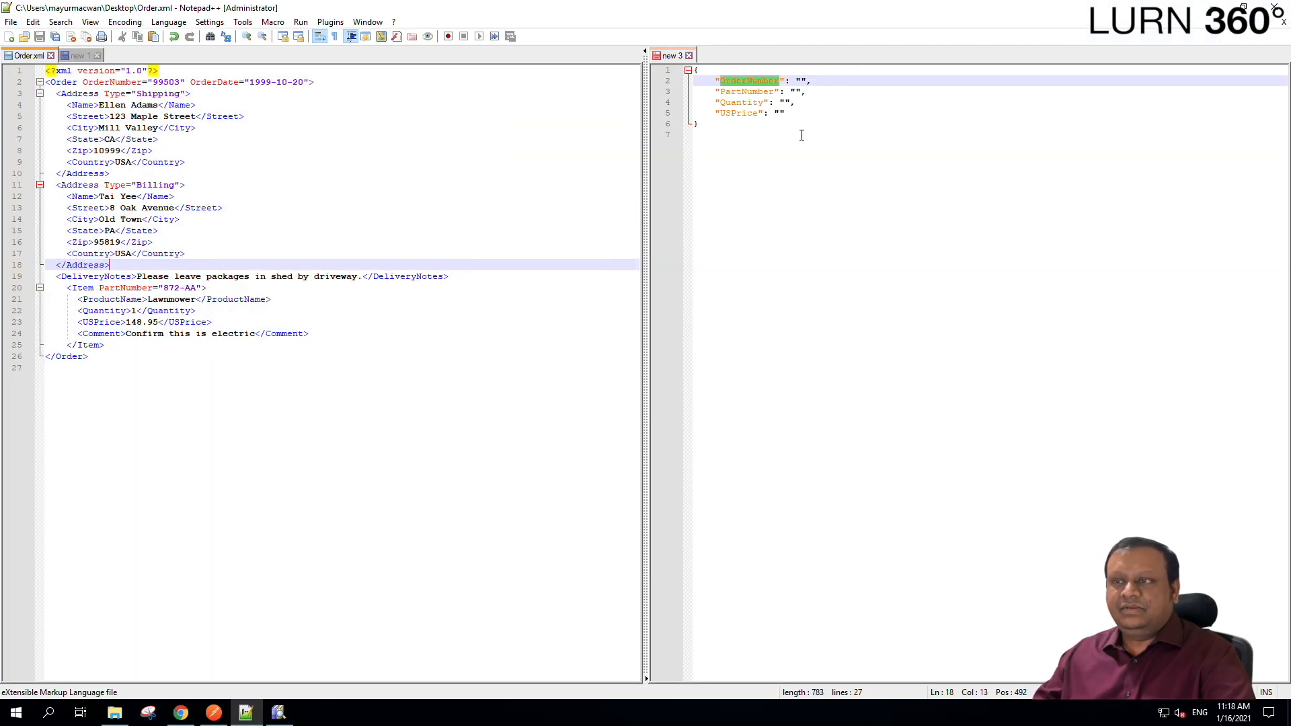
click(751, 142)
key(ctrl+a)
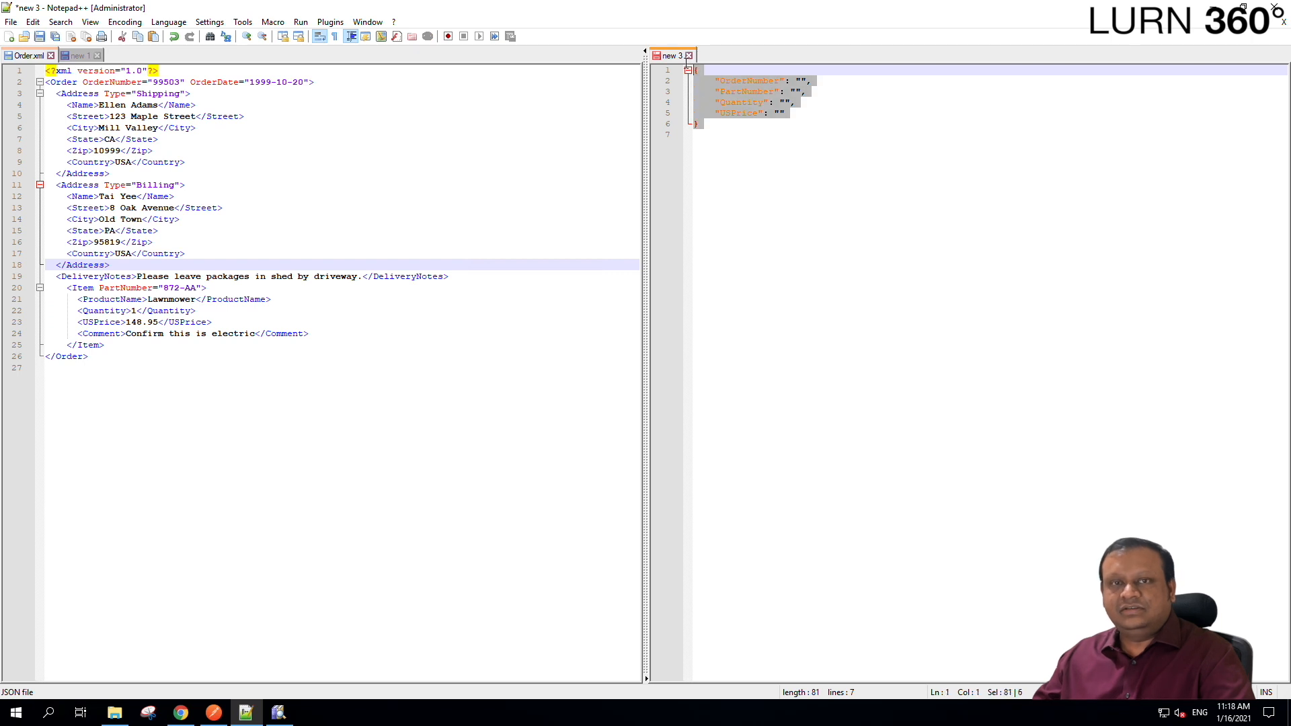